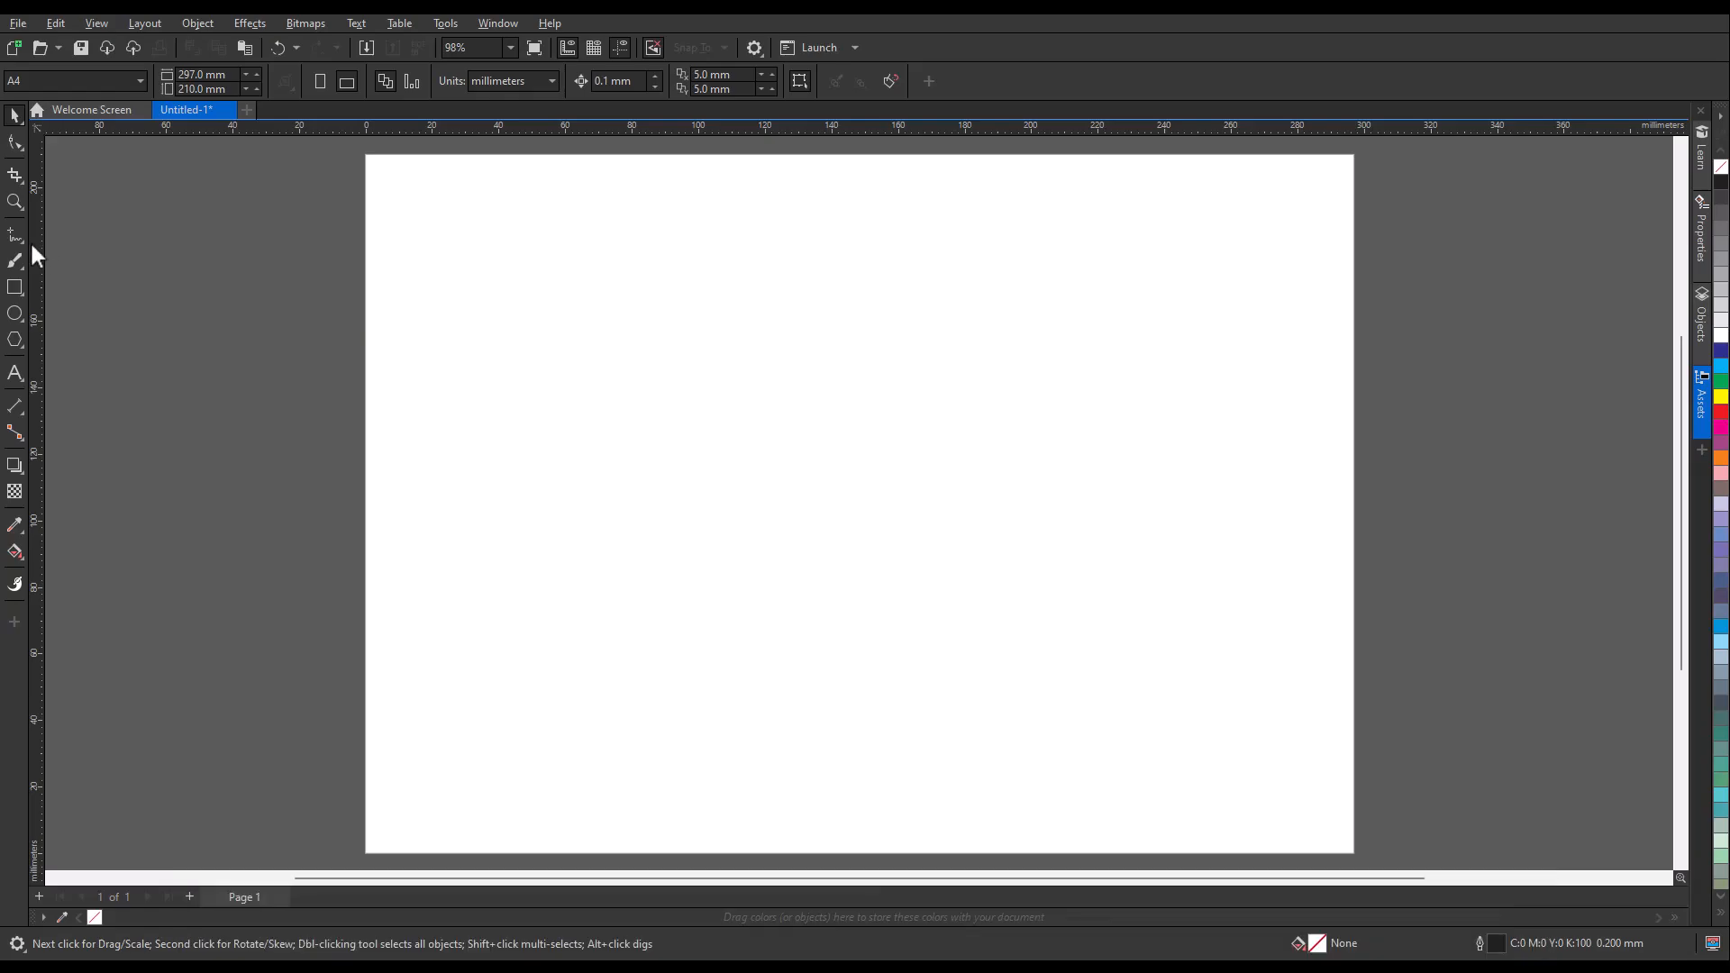
Draw a slanted line about 154 mm long at about 20 degrees with the 2-Point Line tool
left_click(24, 243)
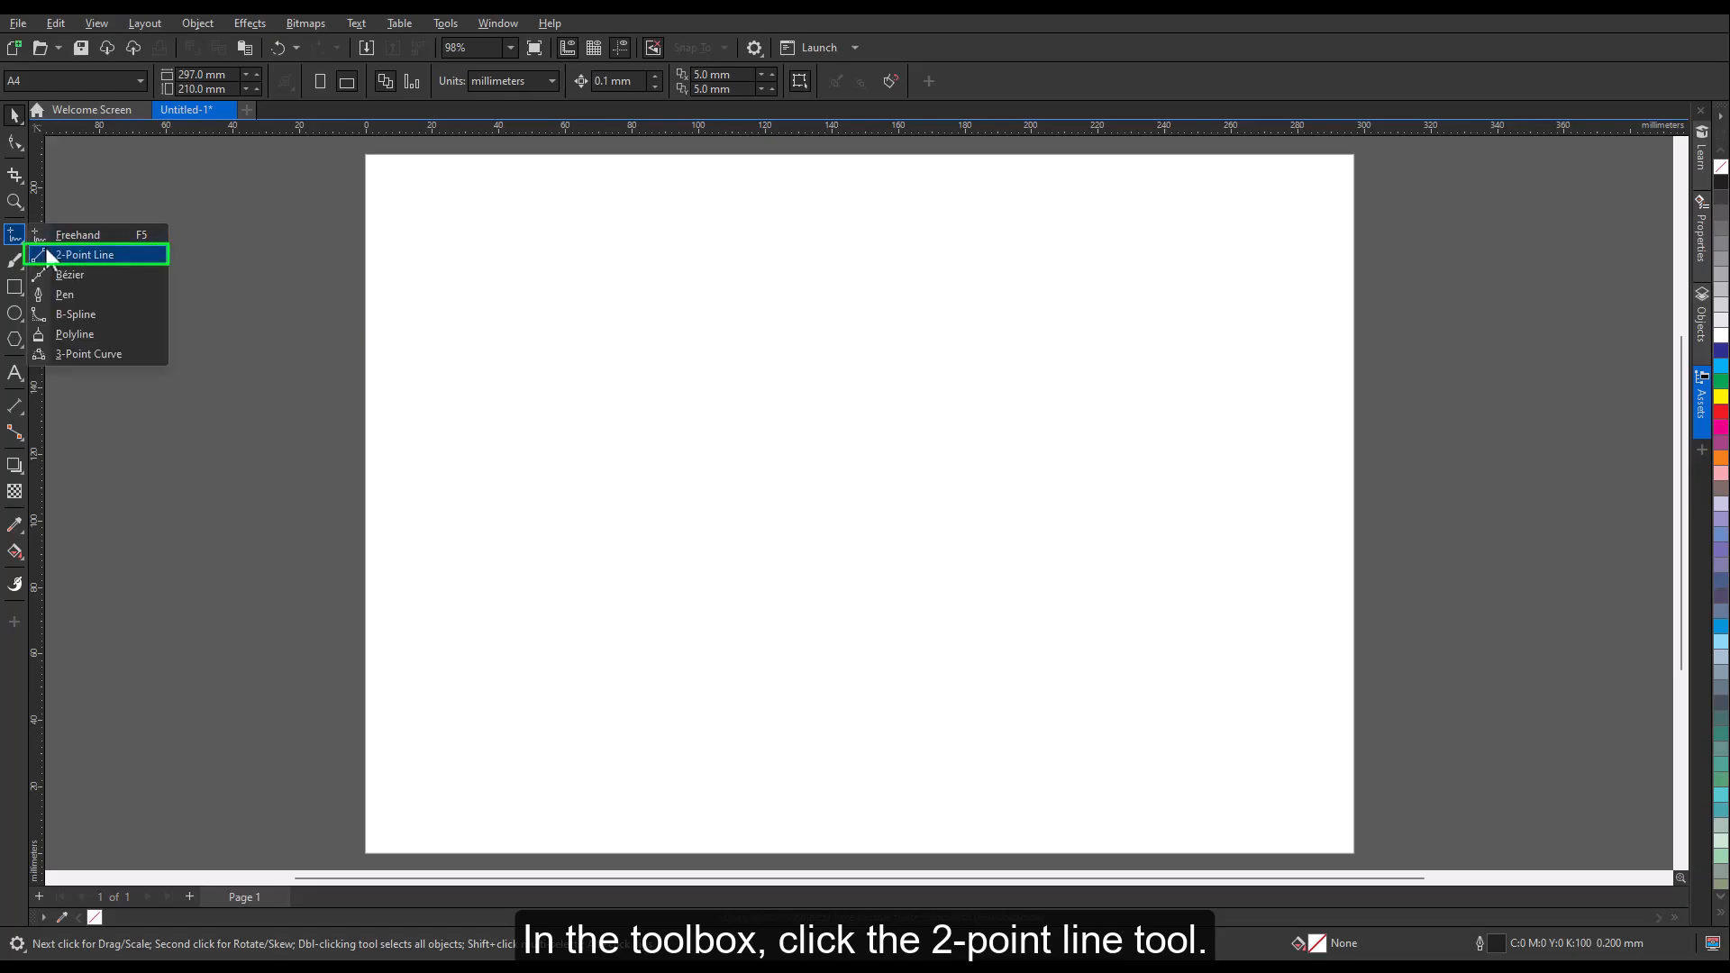
left_click(139, 257)
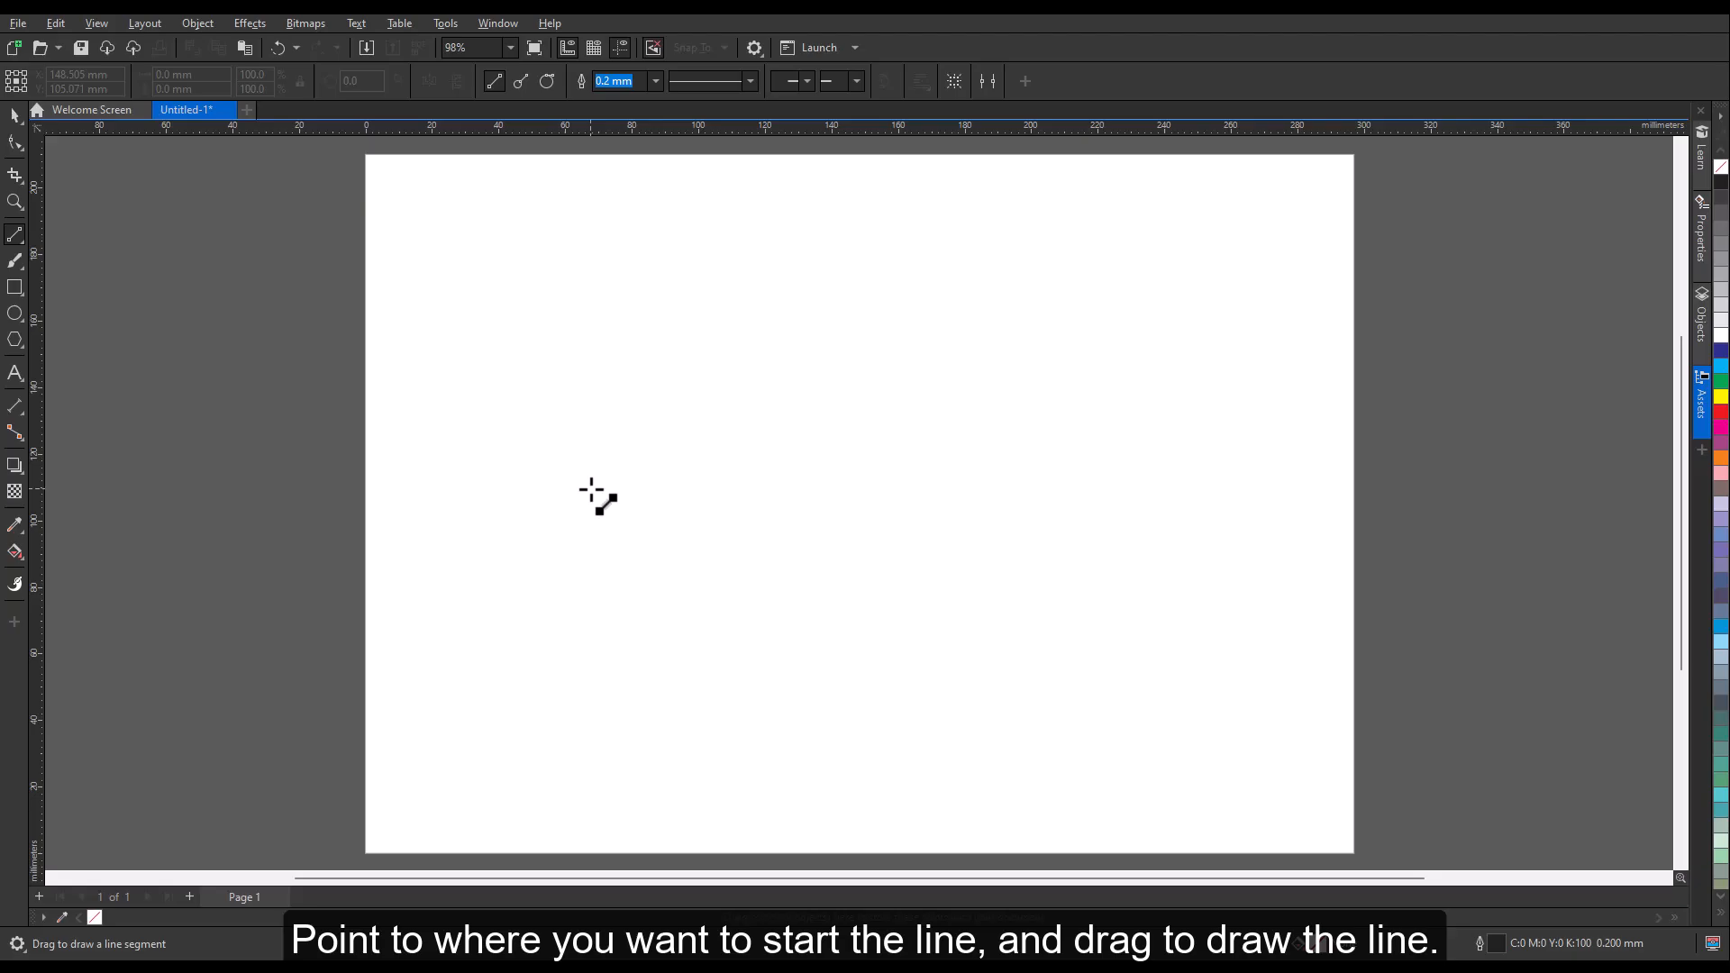
left_click_drag(591, 488, 1072, 314)
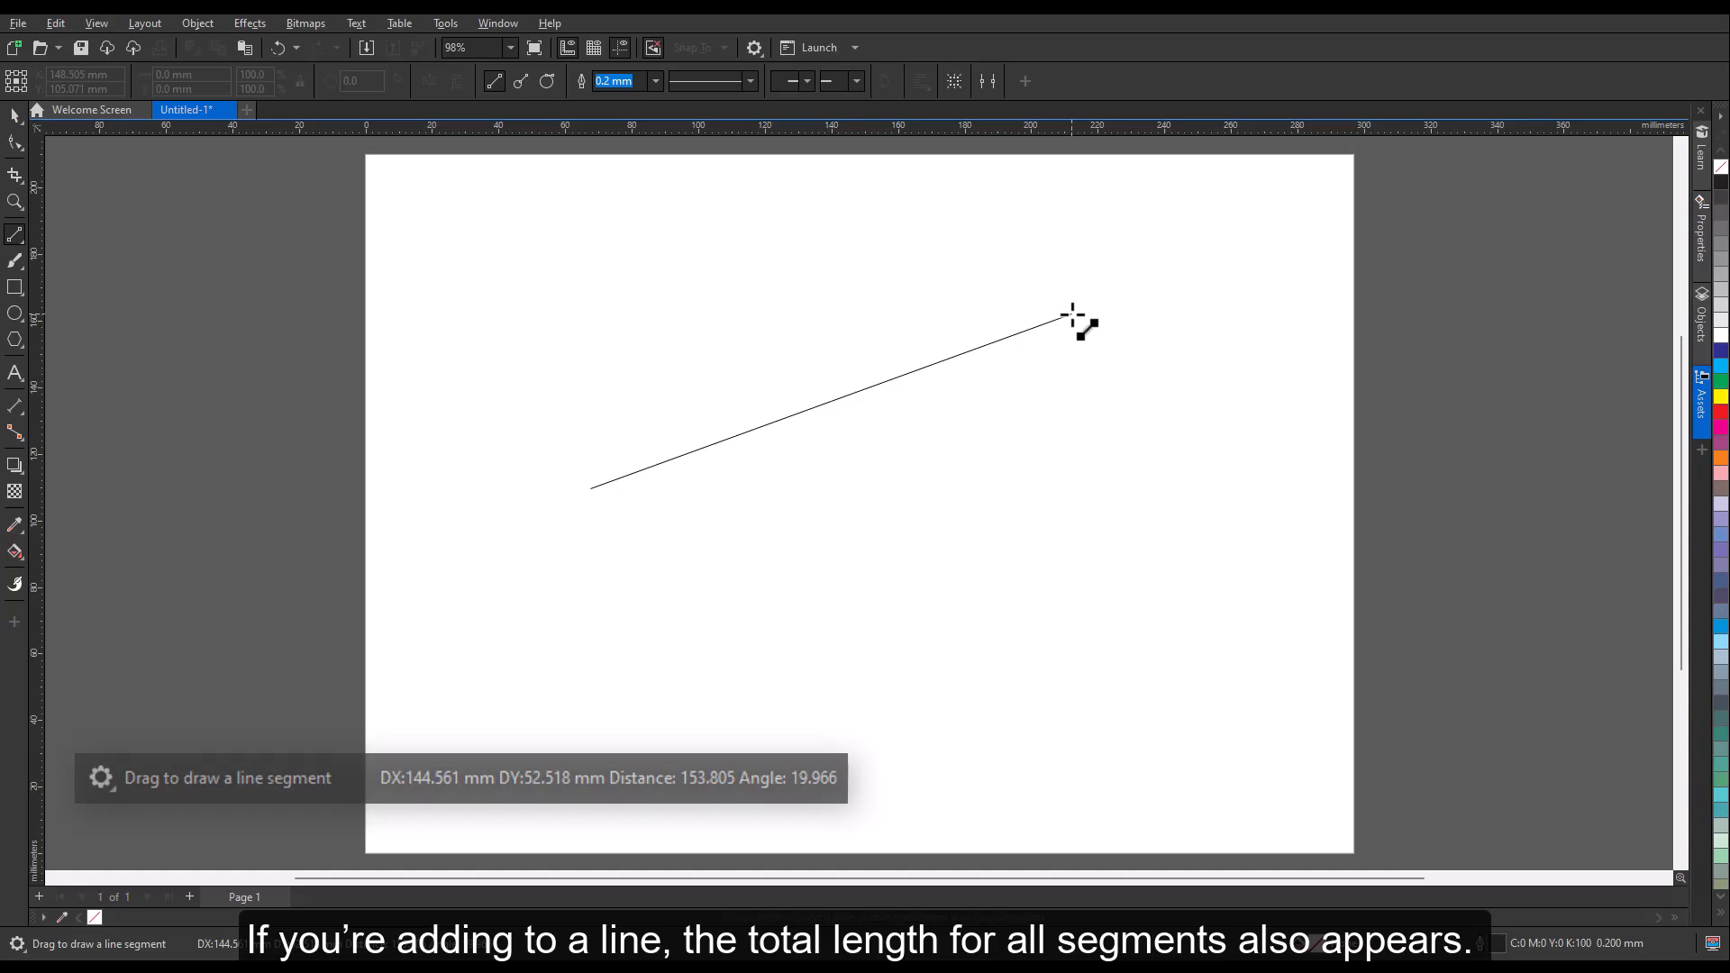
left_click_drag(1072, 314, 1072, 314)
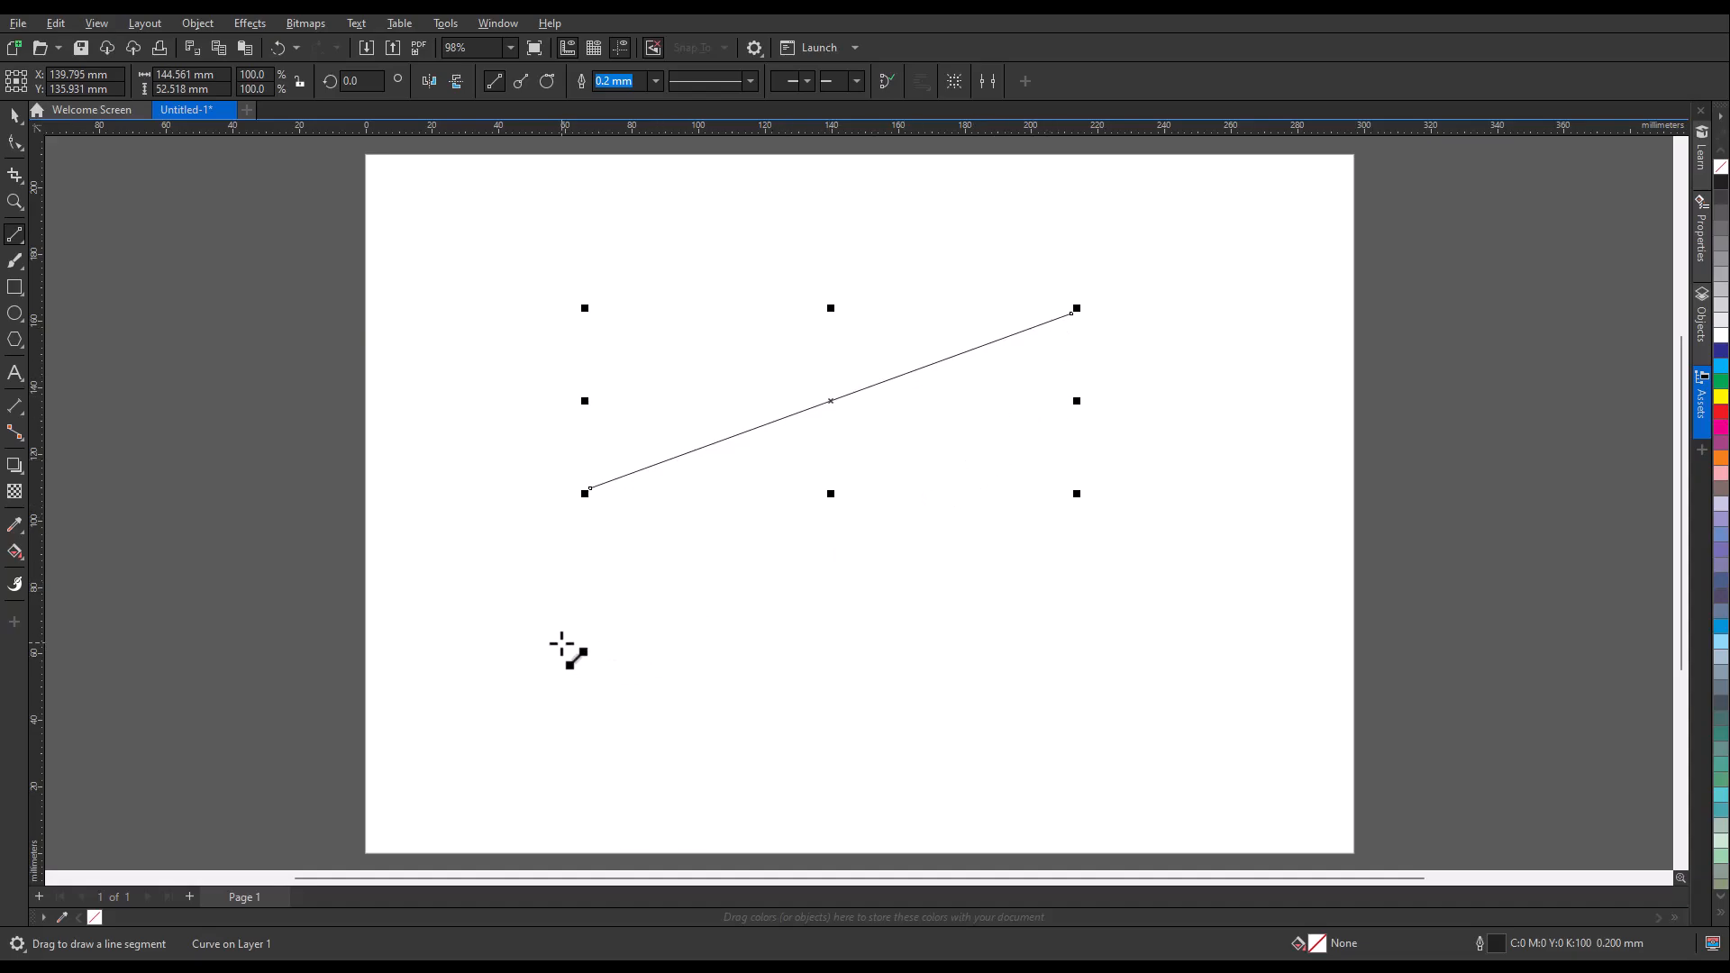
Draw a constrained horizontal line about 140 mm long, a vertical line about 85 mm long, and a short horizontal line between them
left_click_drag(552, 641, 1024, 640)
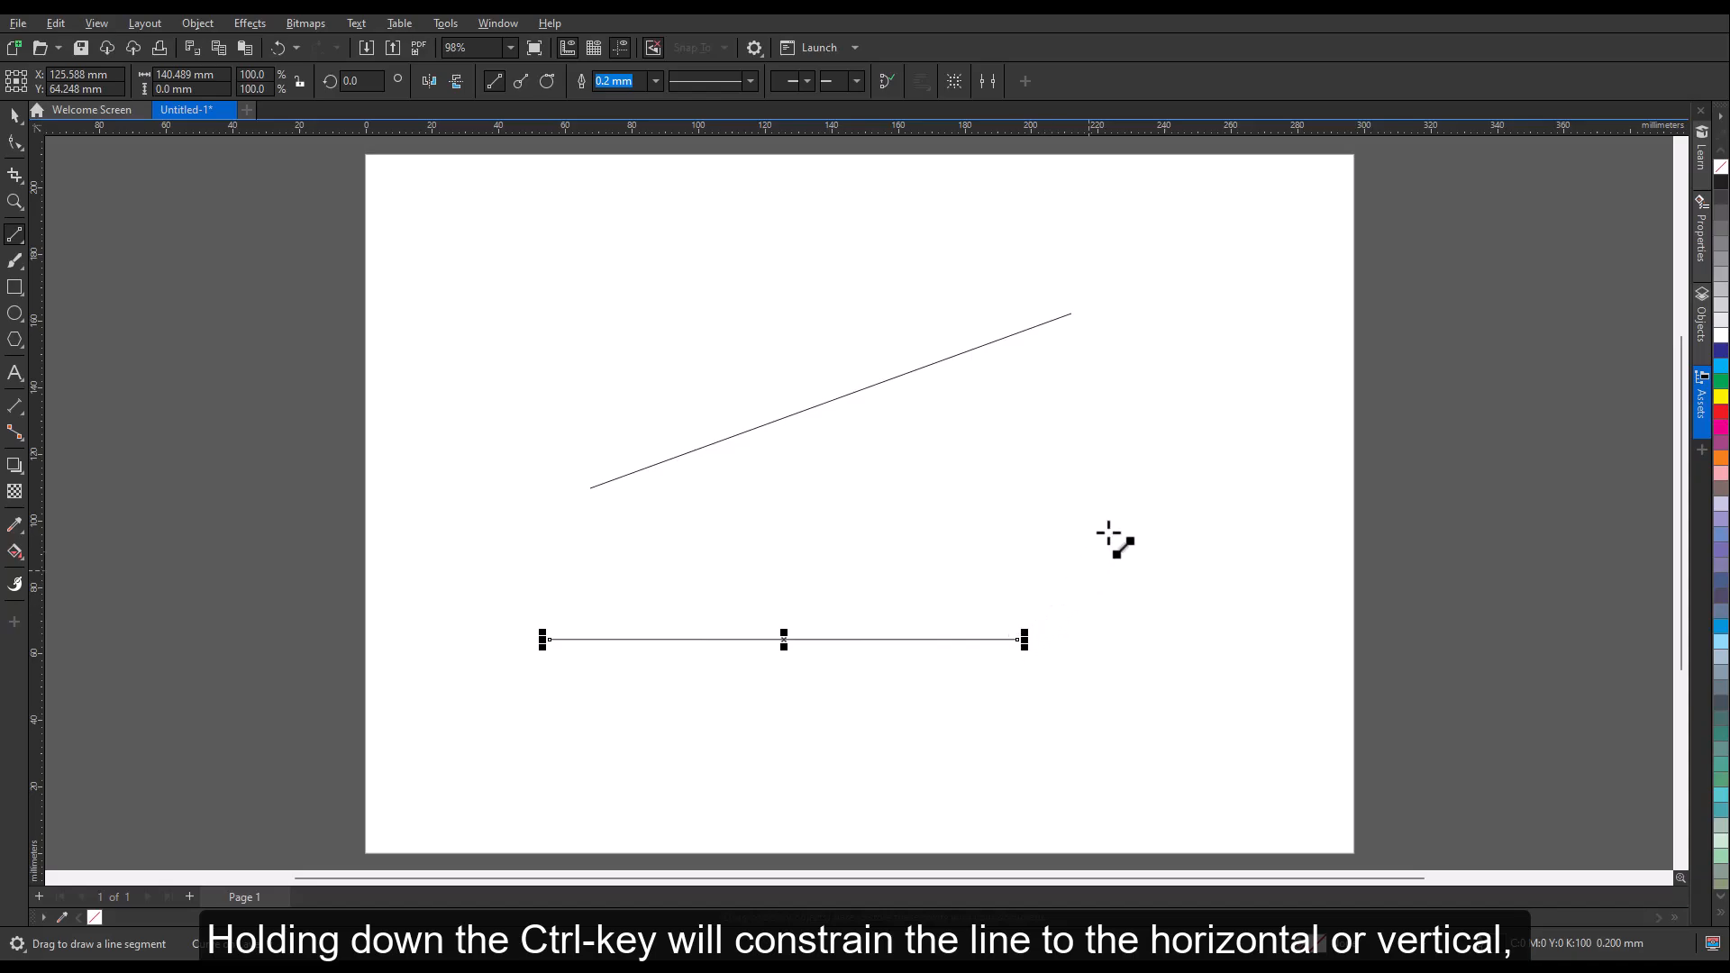
left_click_drag(1192, 467, 1192, 754)
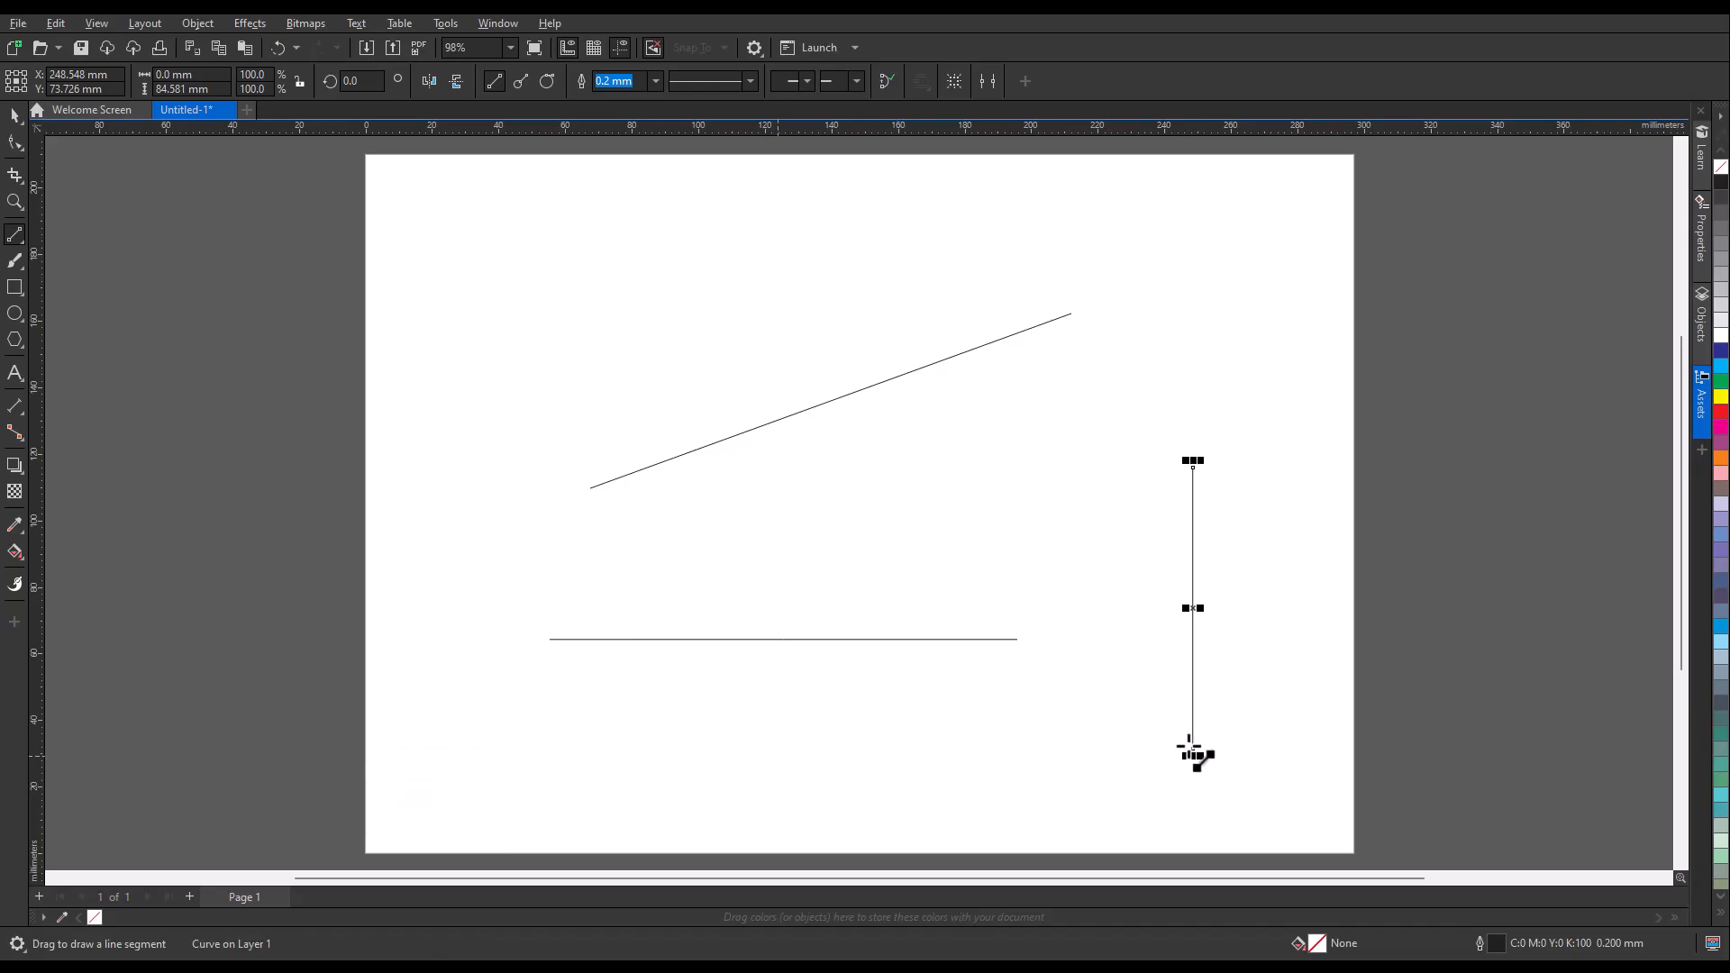
mouse_move(892, 547)
left_mouse_down()
mouse_move(1061, 458)
mouse_move(967, 416)
mouse_move(799, 424)
mouse_move(739, 545)
left_mouse_up()
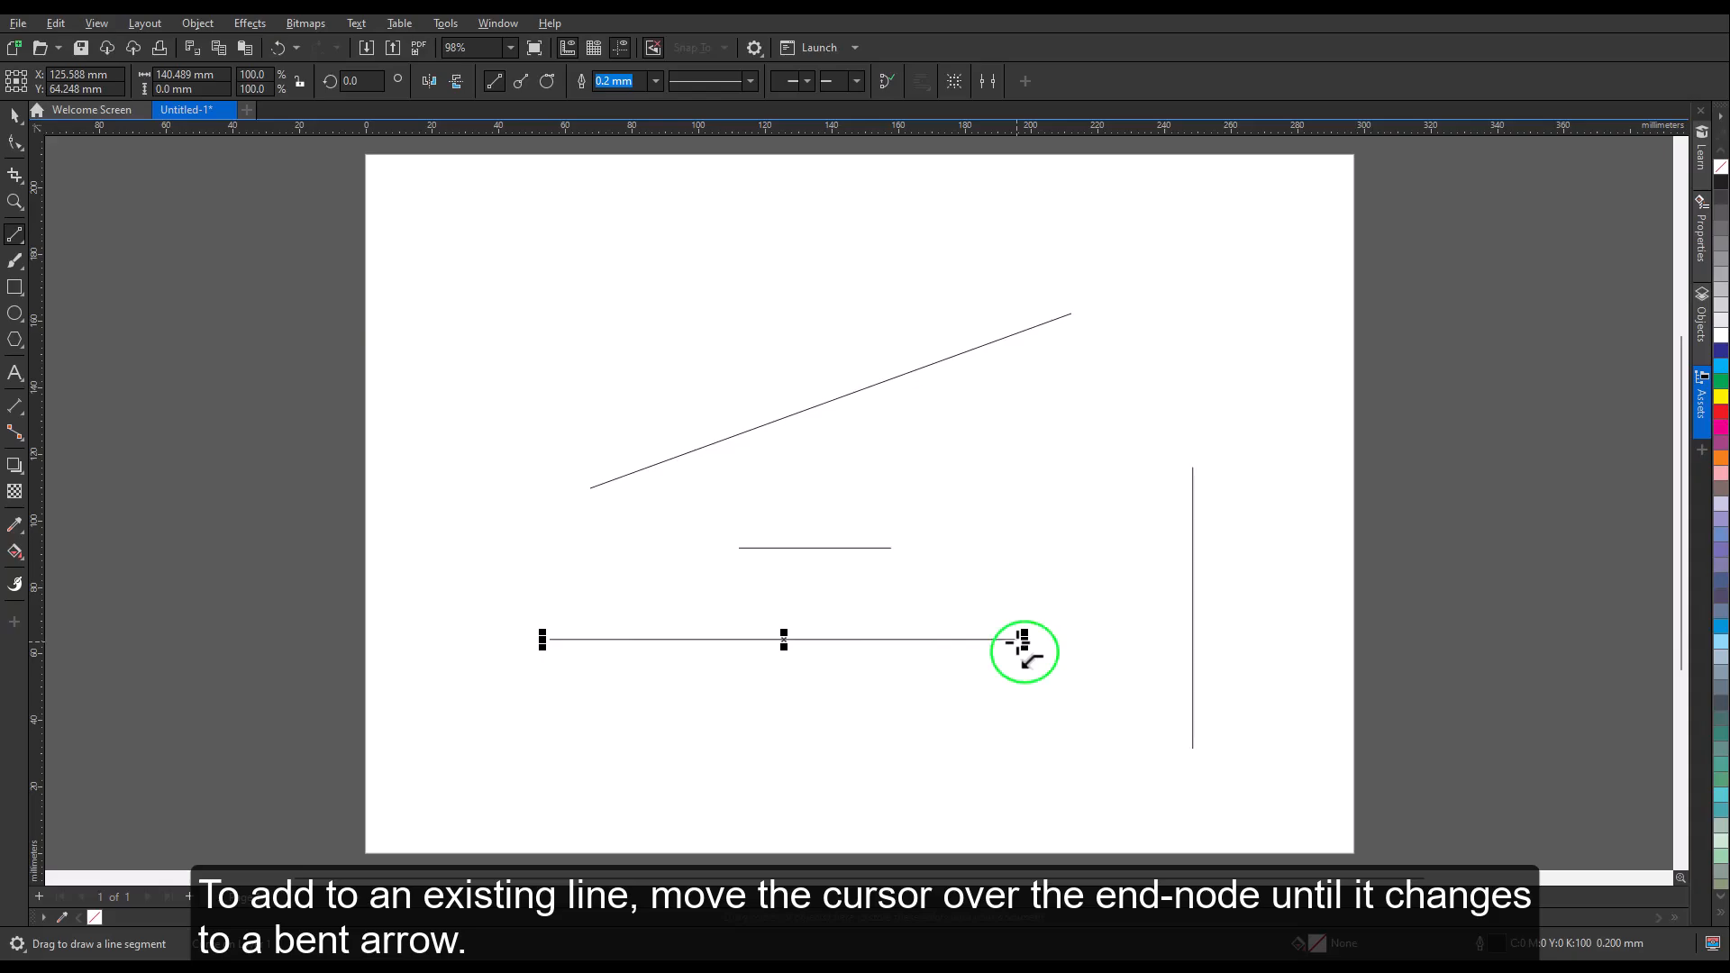
Extend the long horizontal line with an upward diagonal segment, and convert its horizontal segment to a curve bent downward
left_click_drag(1024, 640, 1181, 383)
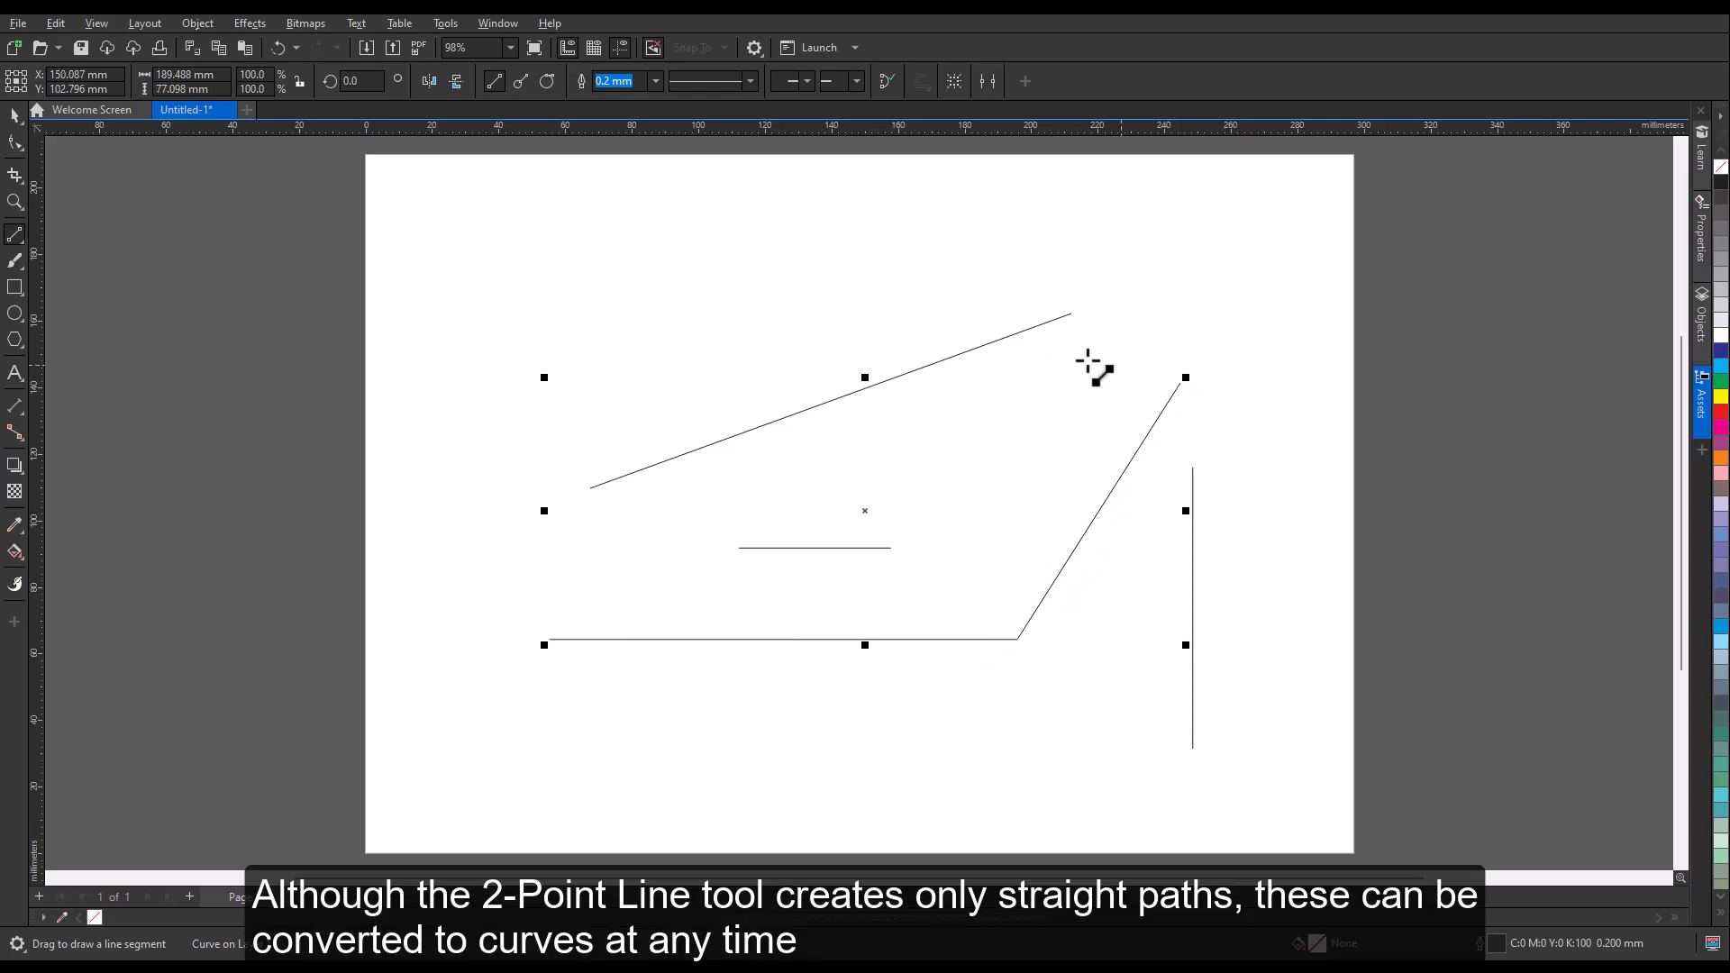
left_click(20, 147)
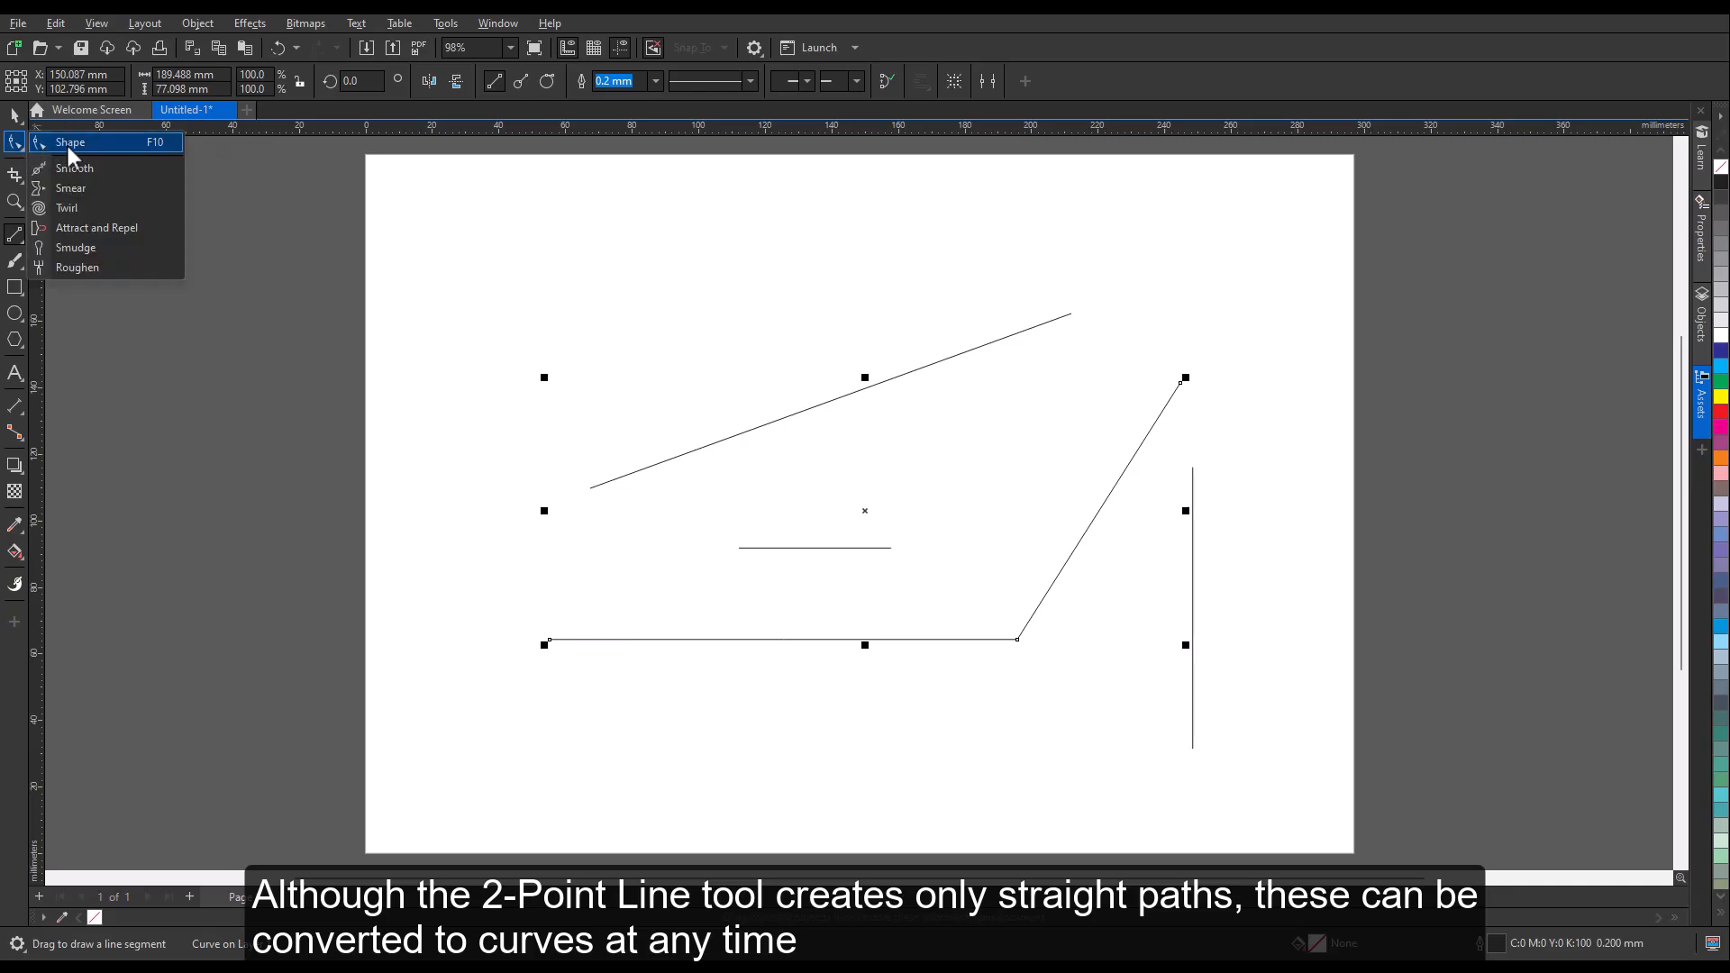
left_click(77, 138)
left_click(1017, 639)
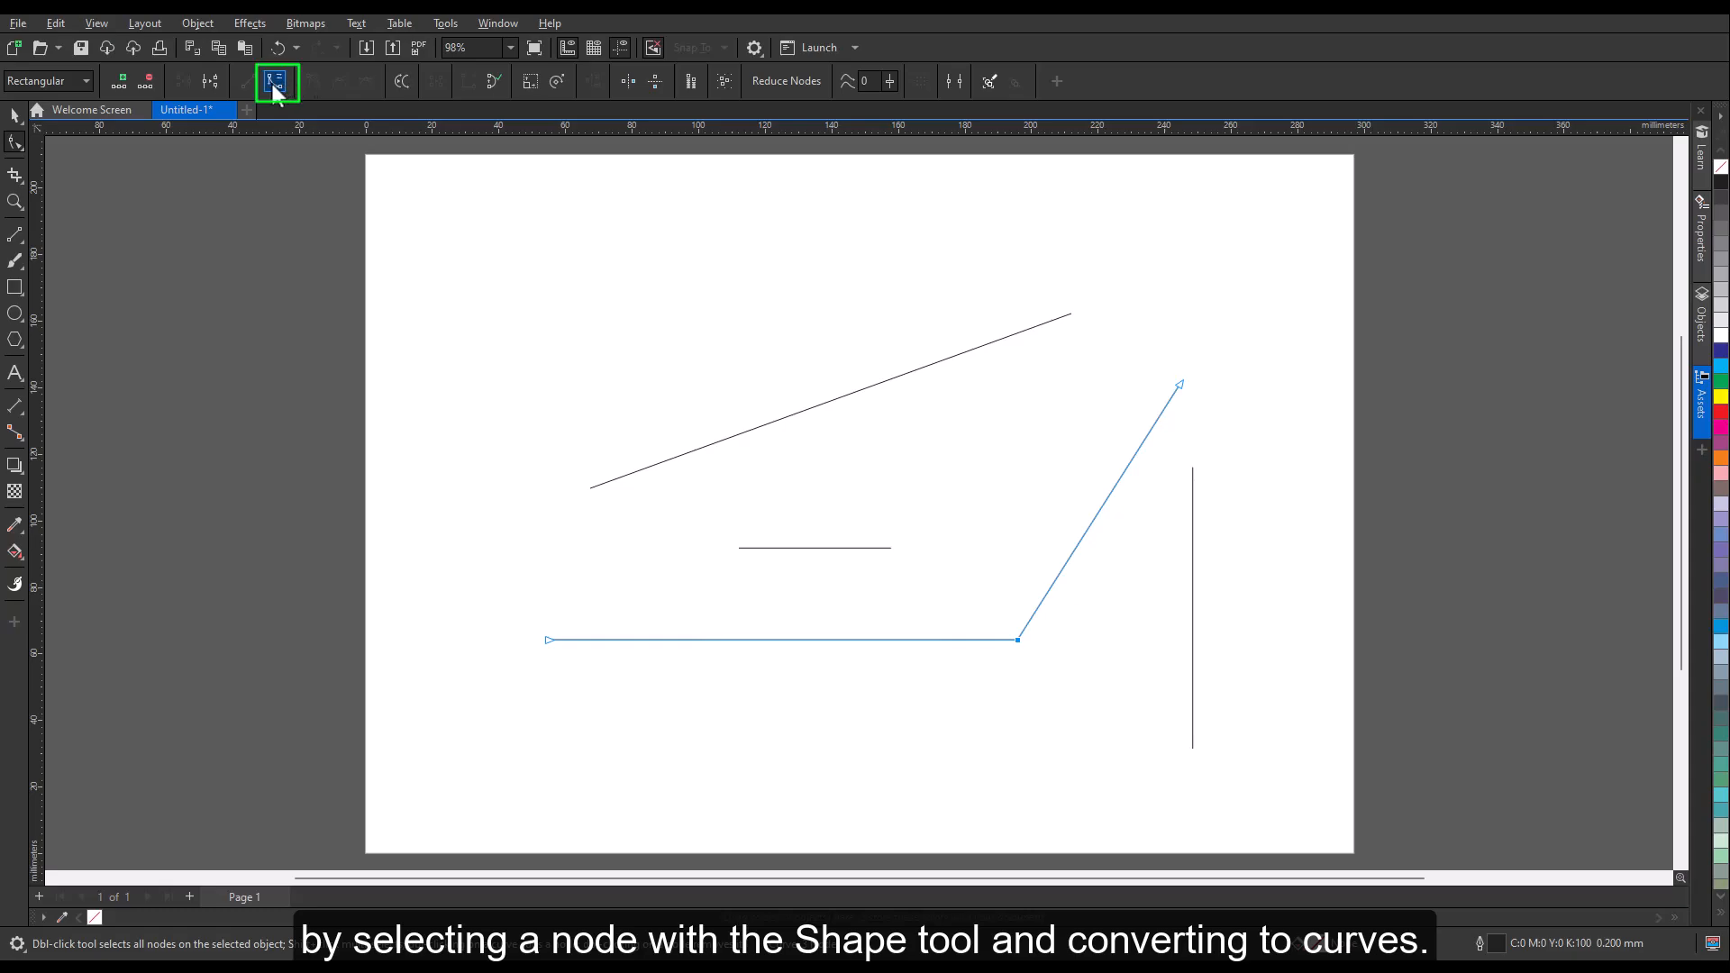
left_click(275, 86)
left_click_drag(780, 638, 787, 706)
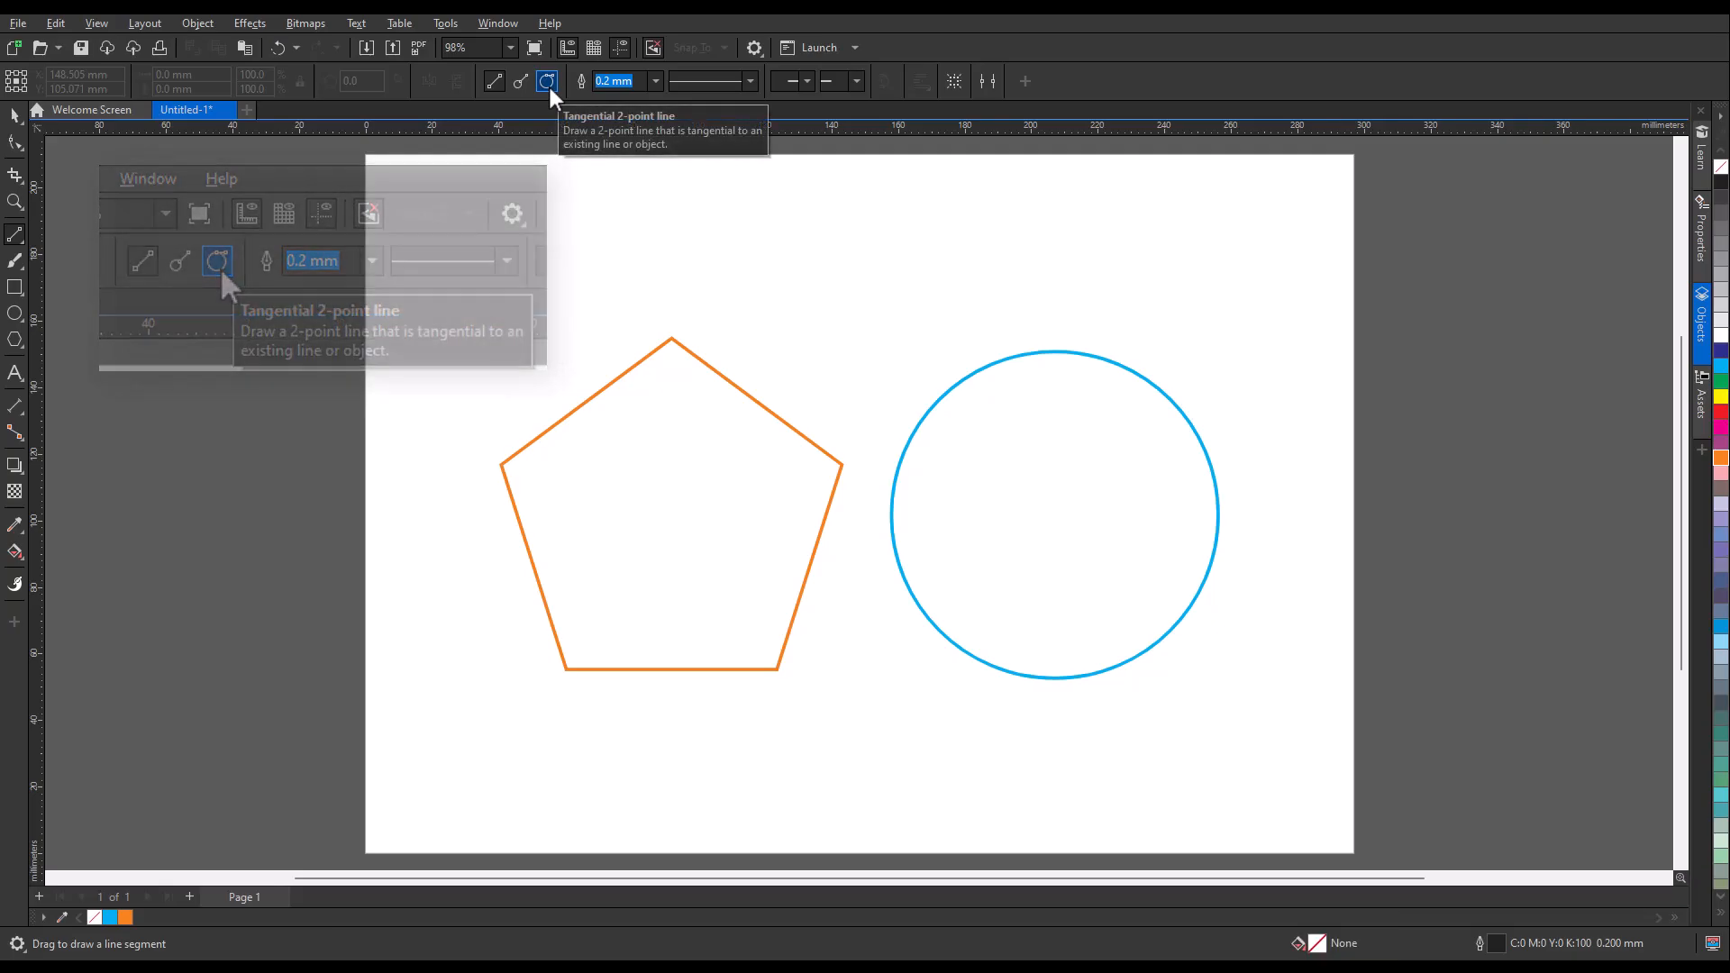
Draw a perpendicular 2-point line from the pentagon's edge and a tangential 2-point line from the circle
left_click(519, 80)
left_click_drag(589, 399, 667, 806)
left_click(549, 86)
left_click_drag(1057, 352, 682, 237)
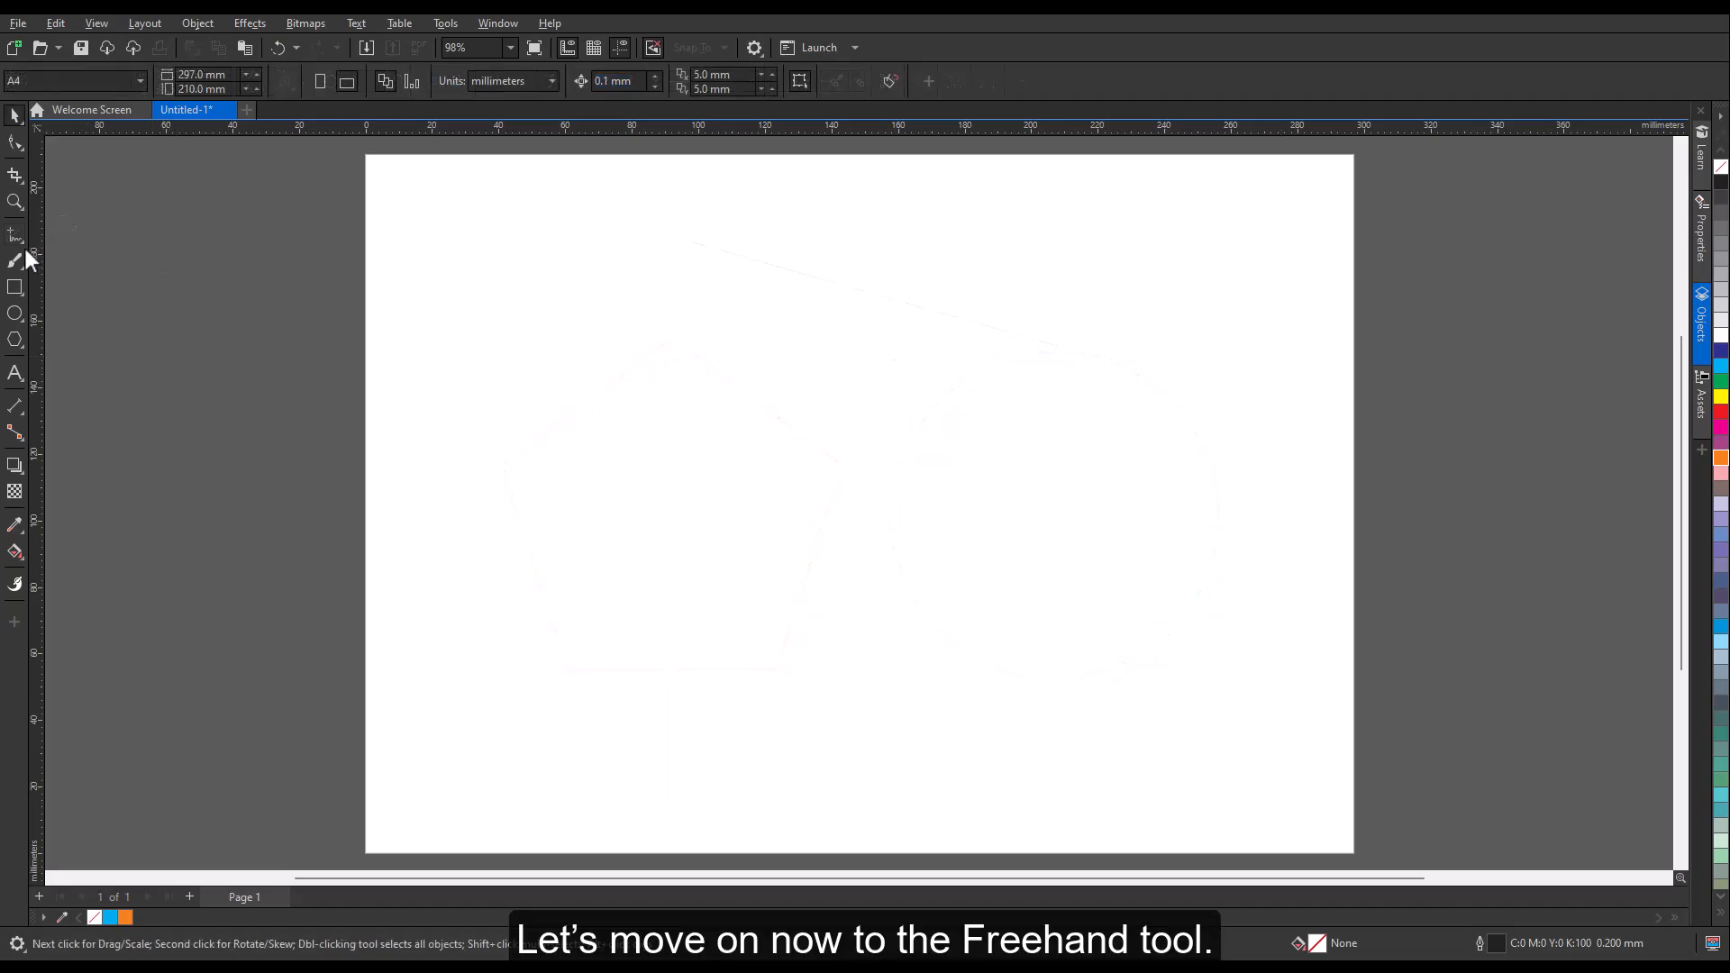
With the Freehand tool, draw a wavy curve about 230 mm wide and a nearly horizontal straight line about 224 mm long beneath it
left_click(23, 245)
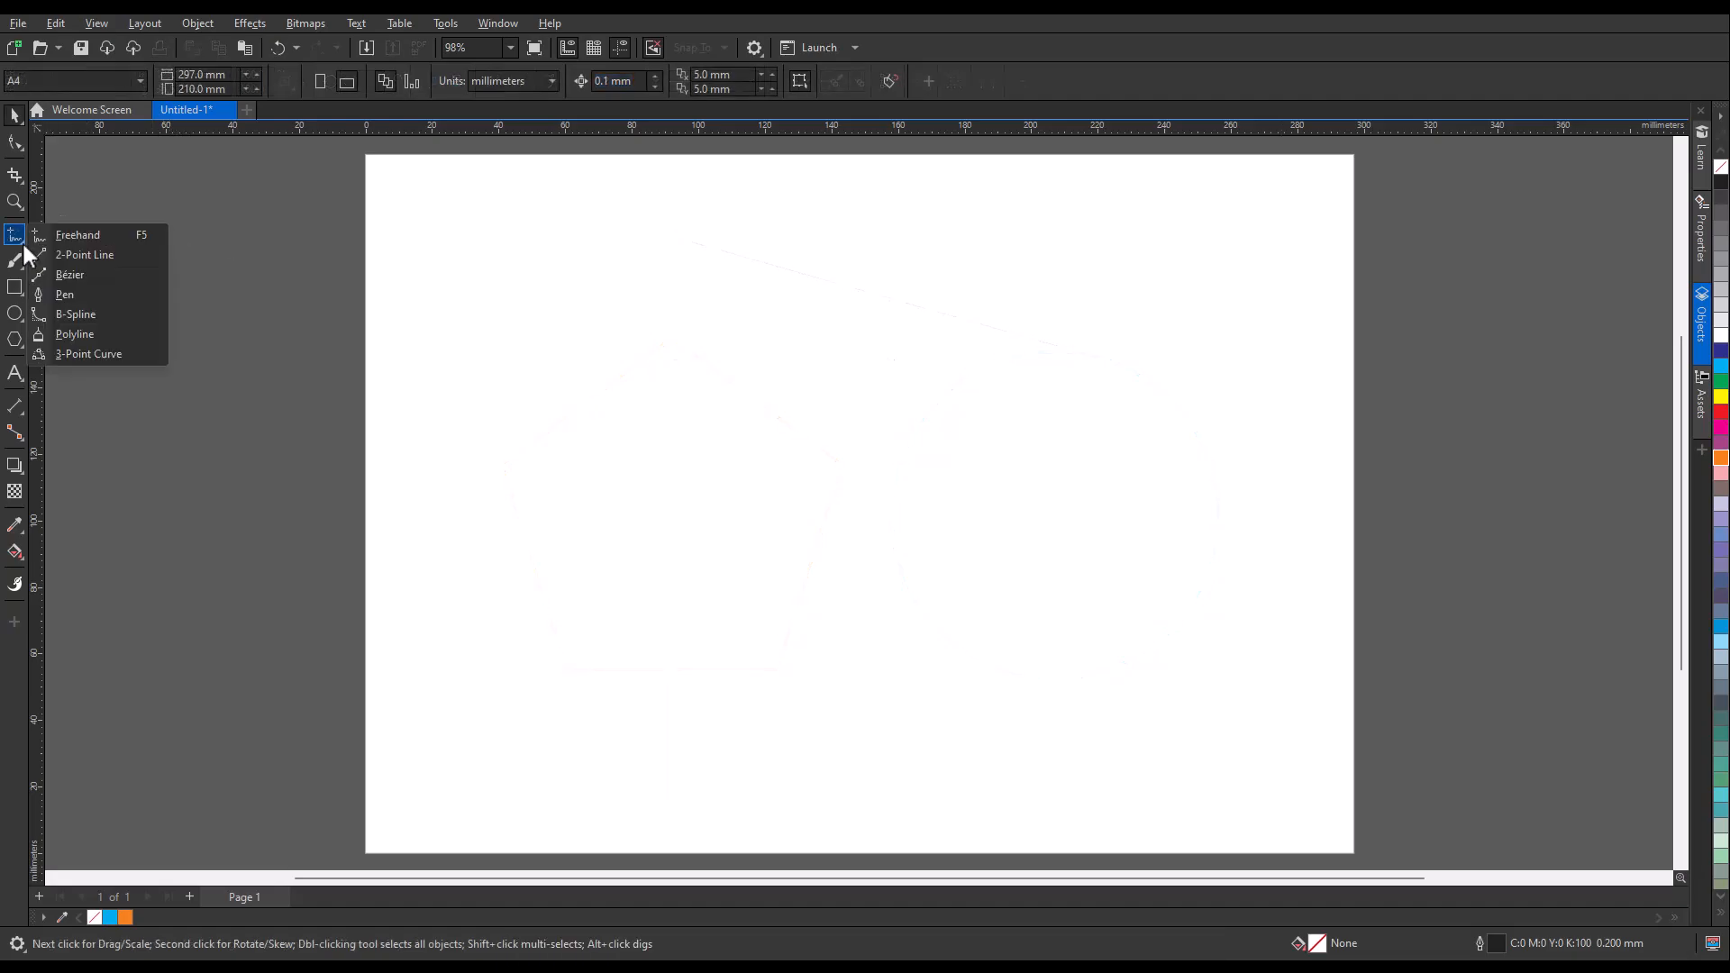
left_click(90, 232)
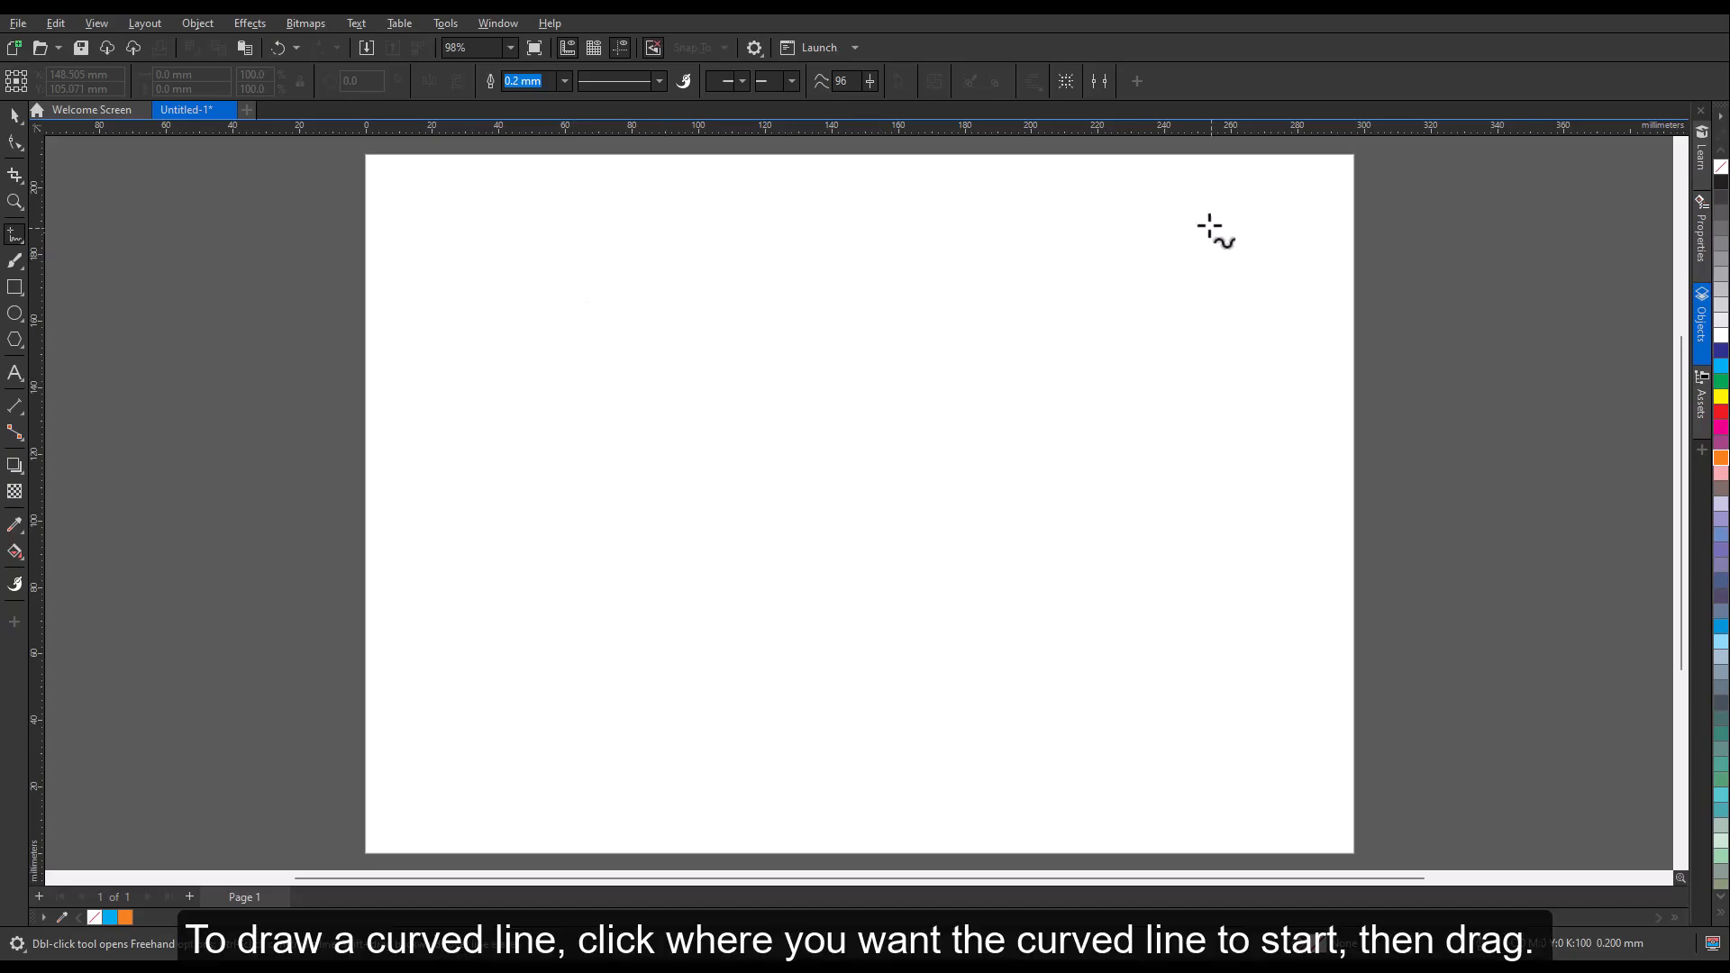
mouse_move(1207, 218)
left_mouse_down()
mouse_move(1177, 247)
mouse_move(979, 229)
mouse_move(784, 298)
mouse_move(619, 284)
mouse_move(441, 353)
left_mouse_up()
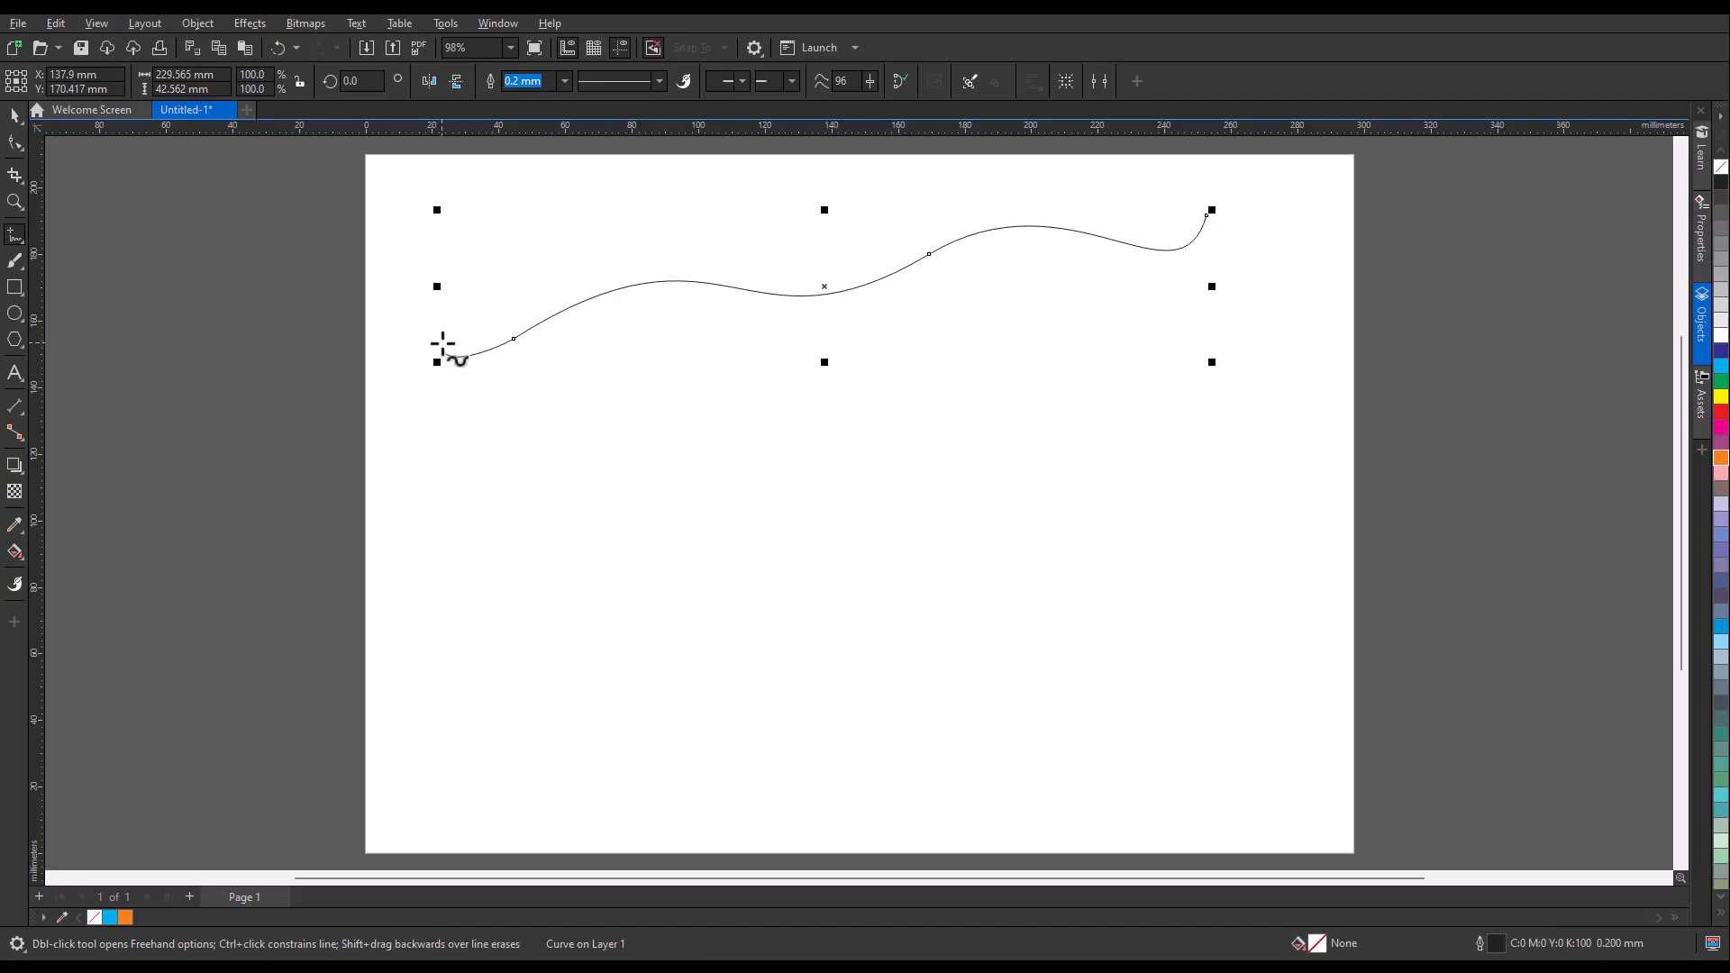
left_click(443, 411)
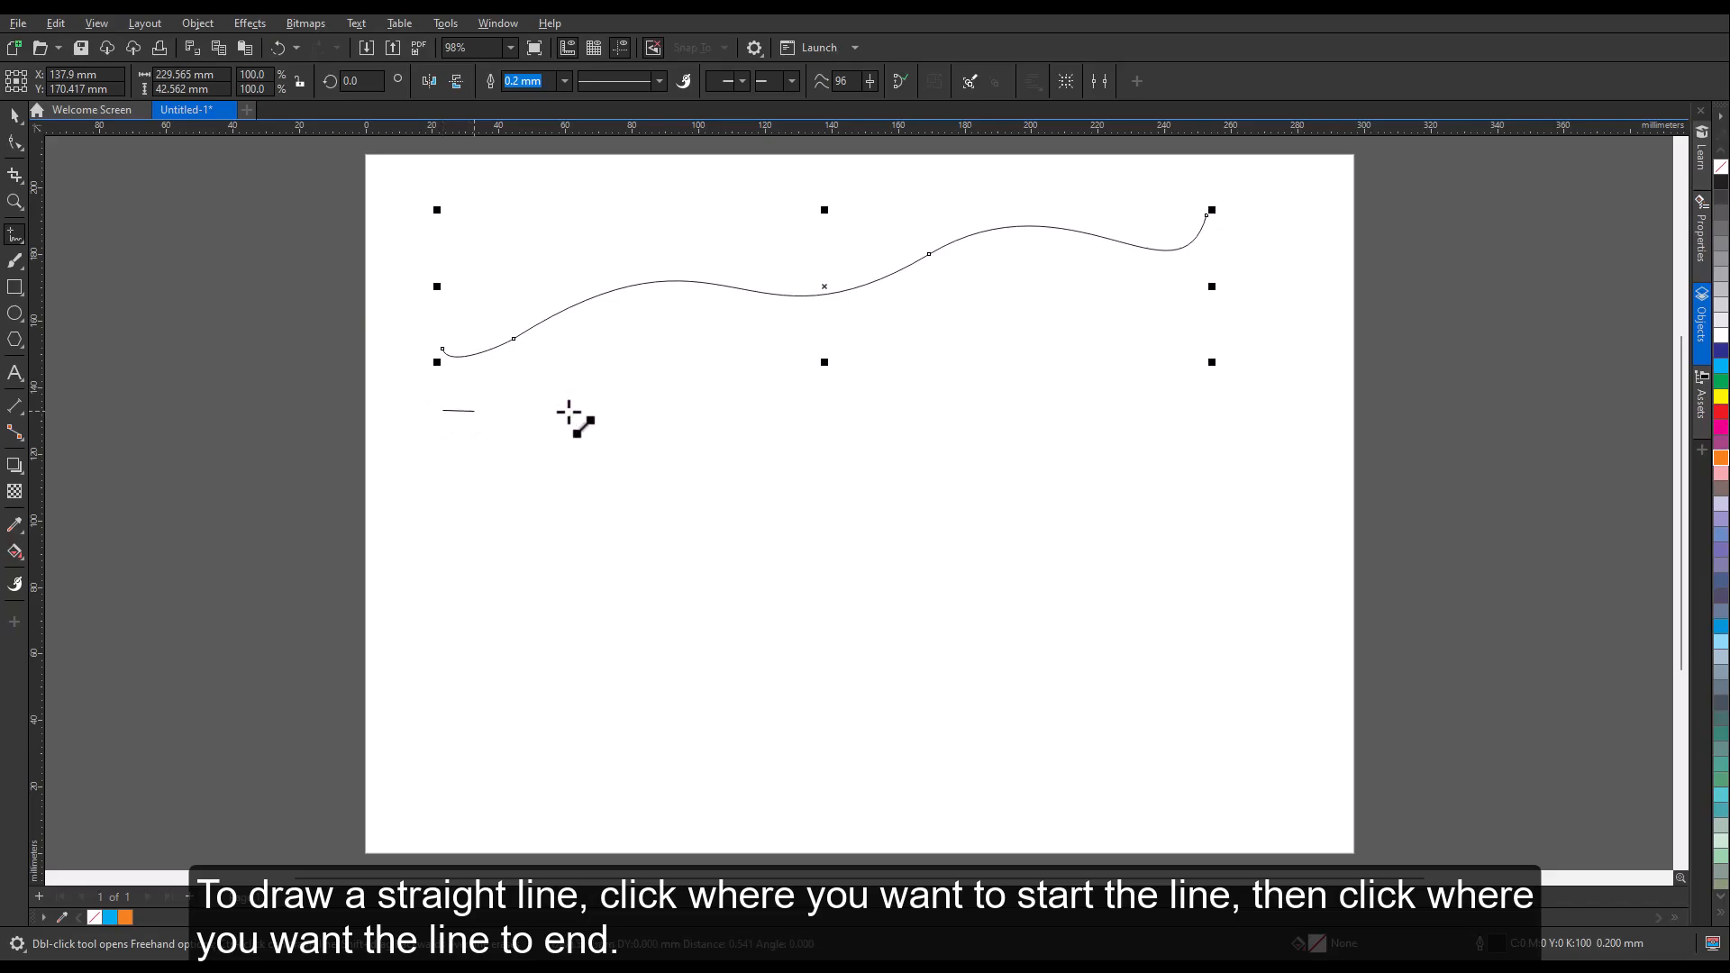
left_click(1189, 404)
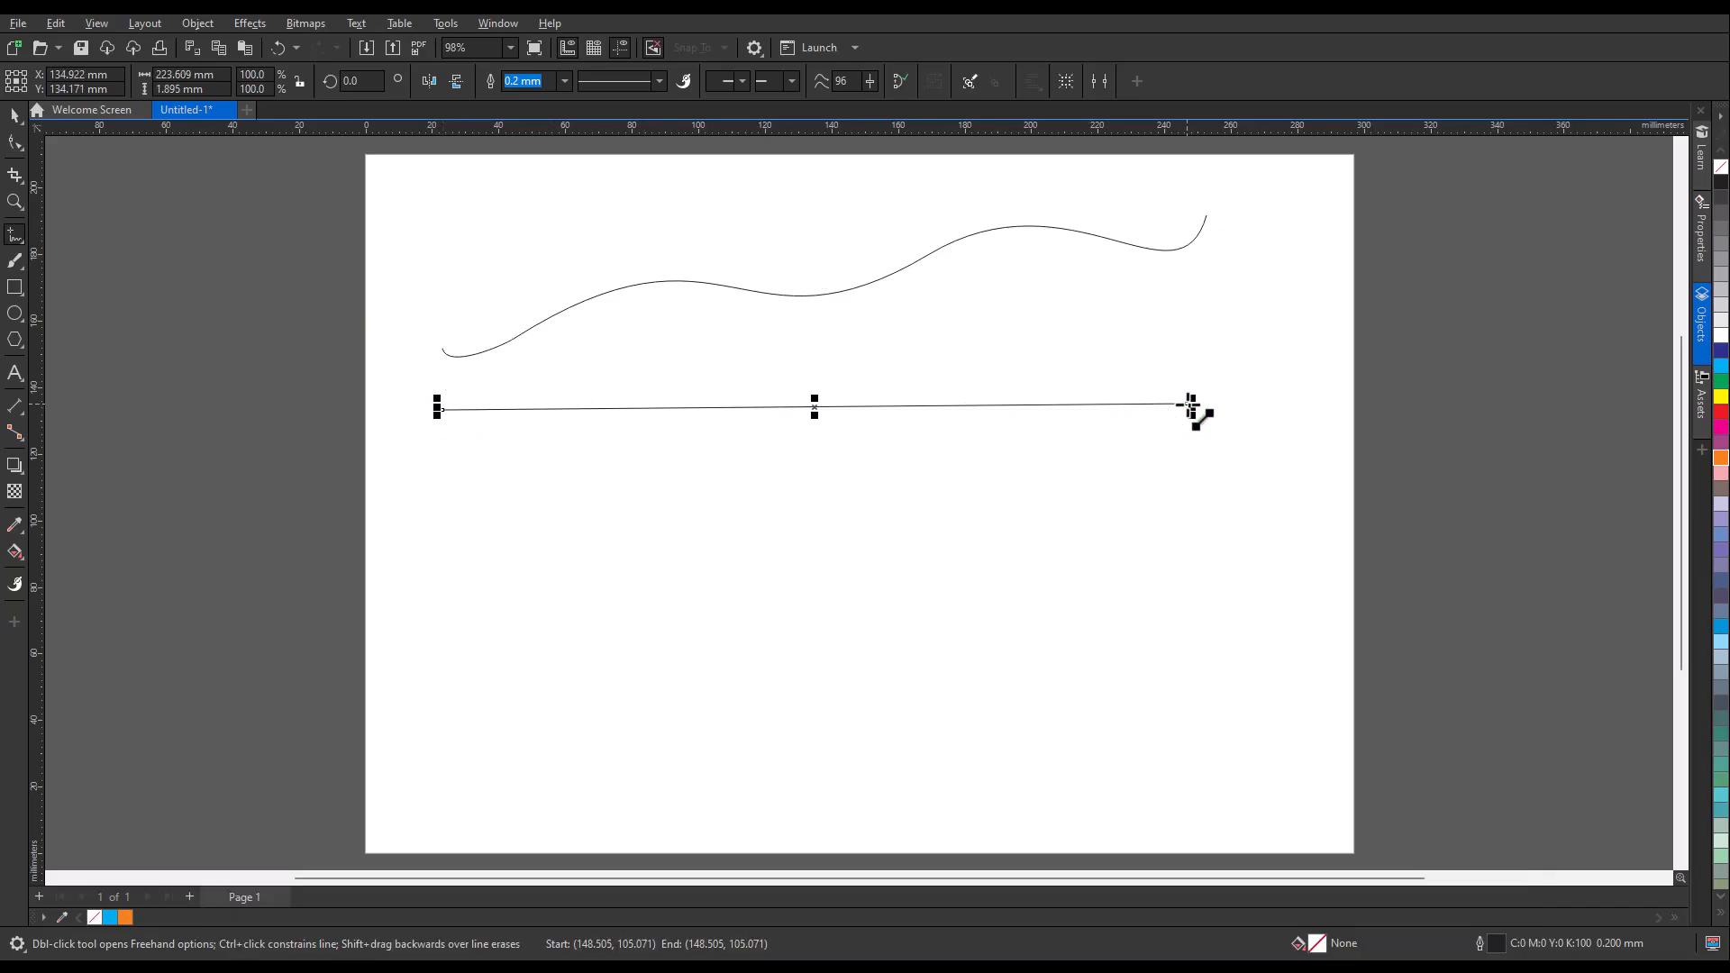
Draw two short wavy freehand curves below the straight line, the first with smoothing 13 and the second with smoothing 88
left_click(870, 81)
left_click_drag(869, 101, 805, 105)
left_click_drag(1175, 499, 827, 521)
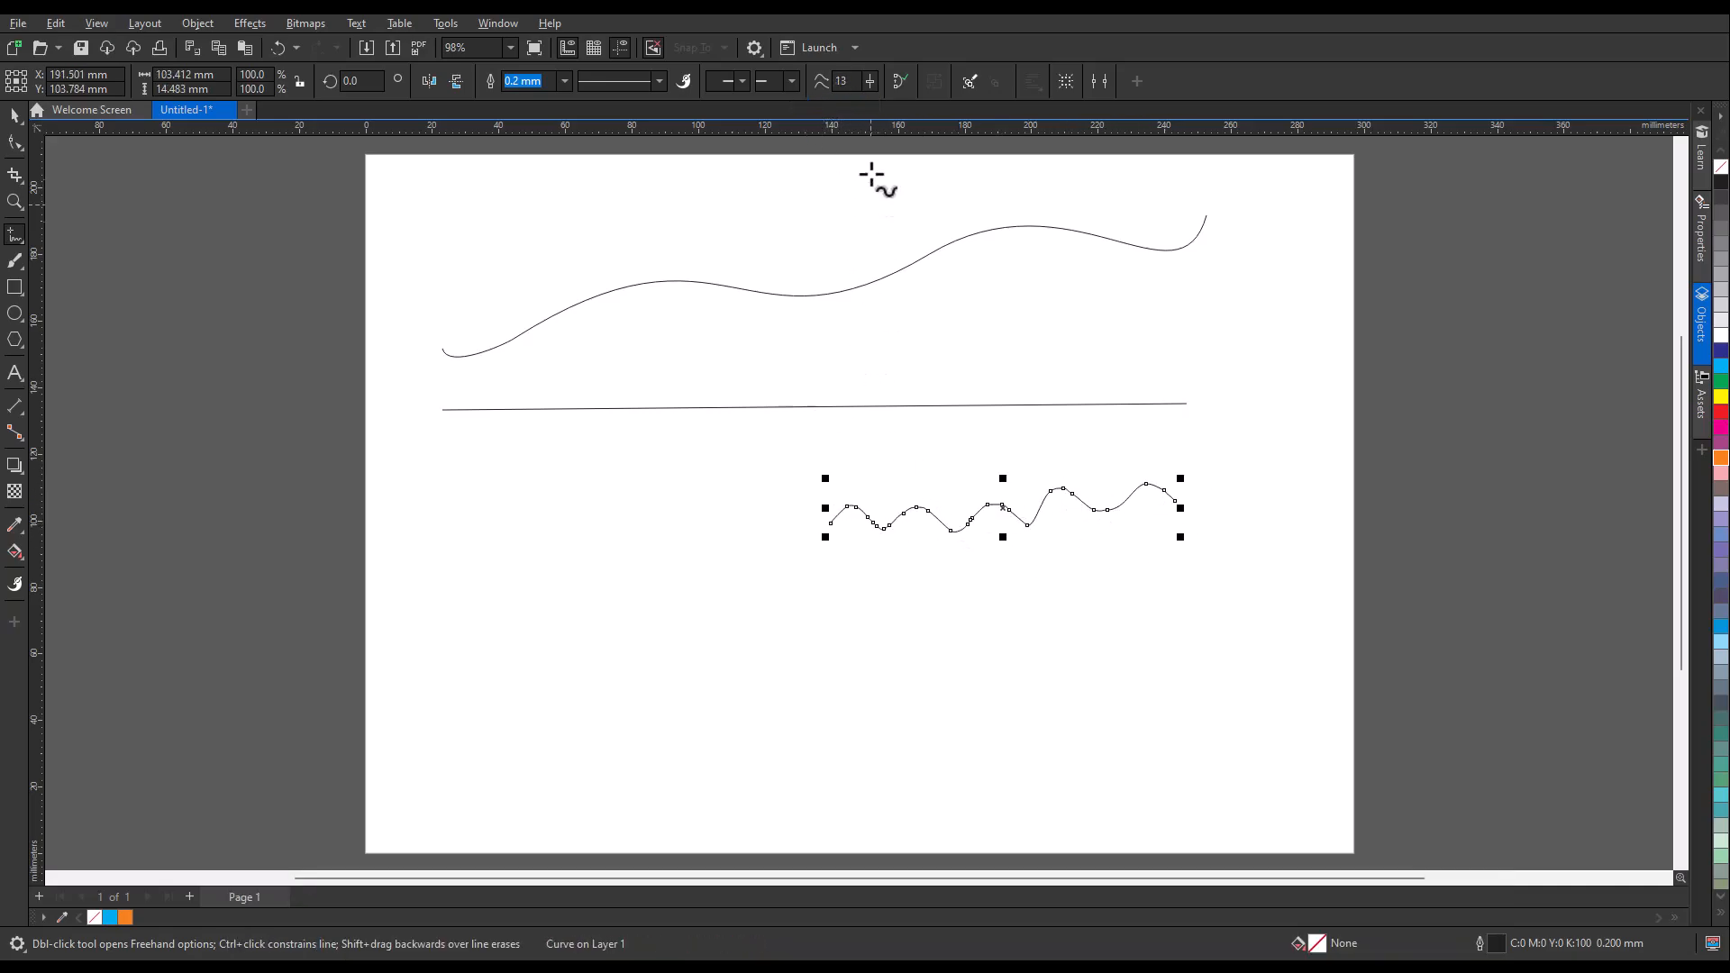
left_click_drag(929, 92, 934, 101)
mouse_move(1170, 574)
left_mouse_down()
mouse_move(1007, 589)
mouse_move(951, 574)
mouse_move(827, 591)
left_mouse_up()
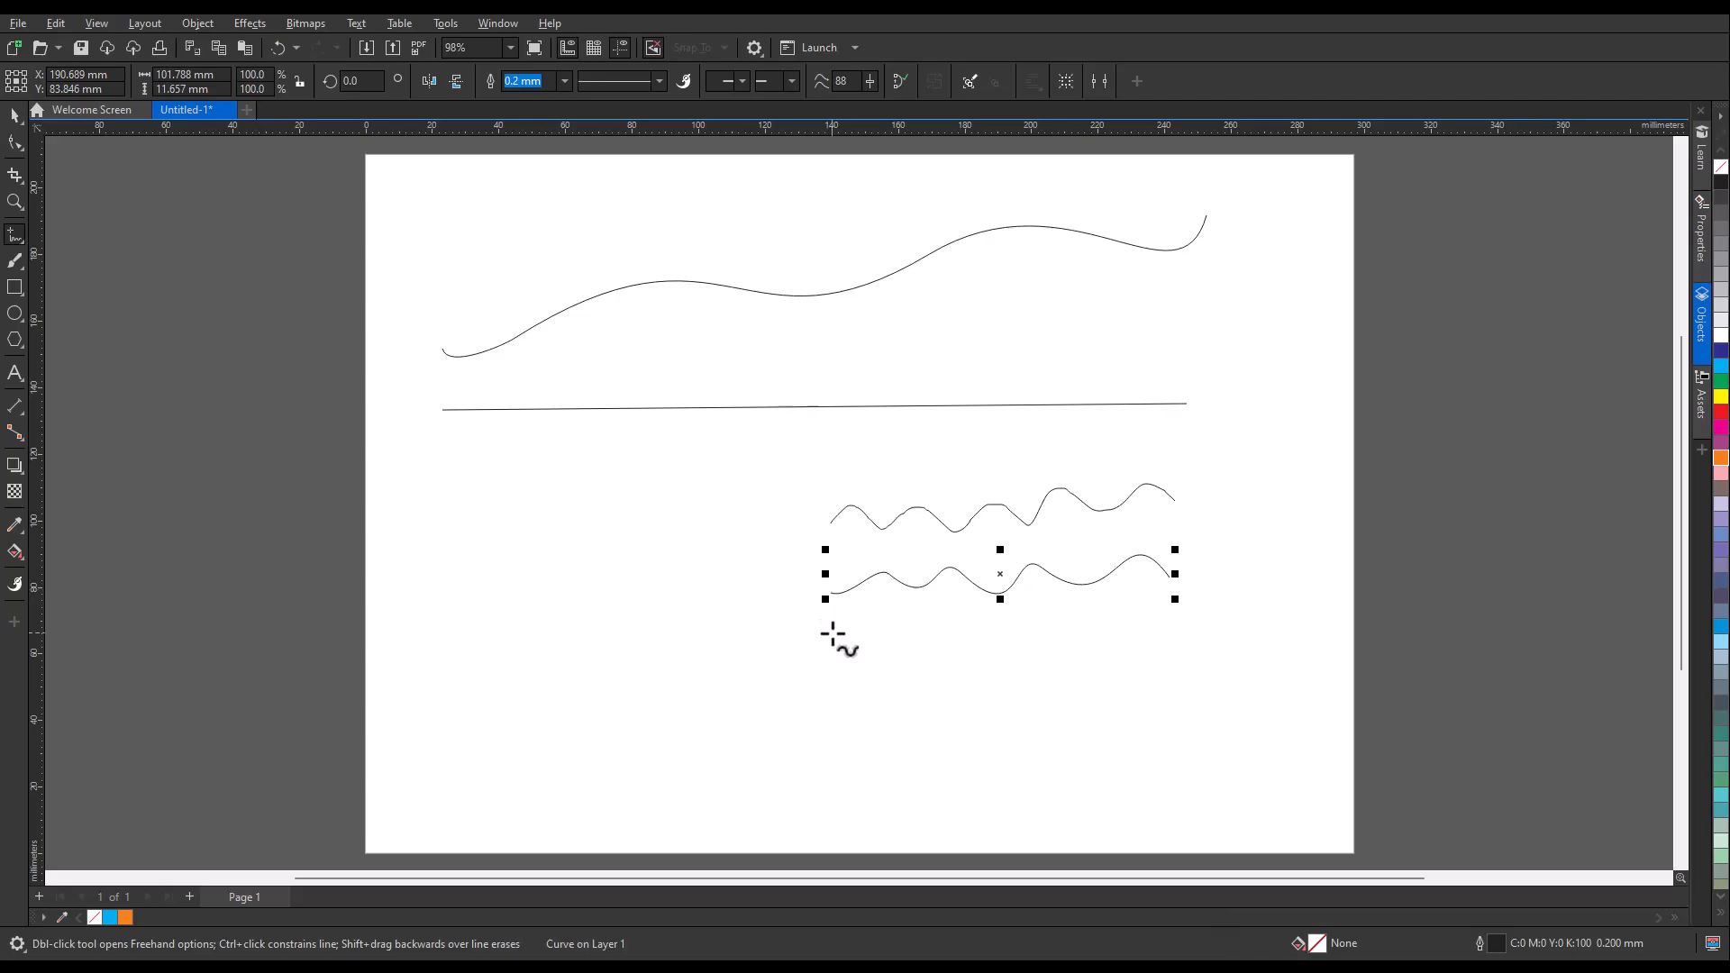
Draw a slanted straight freehand line about 122 mm wide below the wavy curves and move it about 20 mm lower
left_click(832, 635)
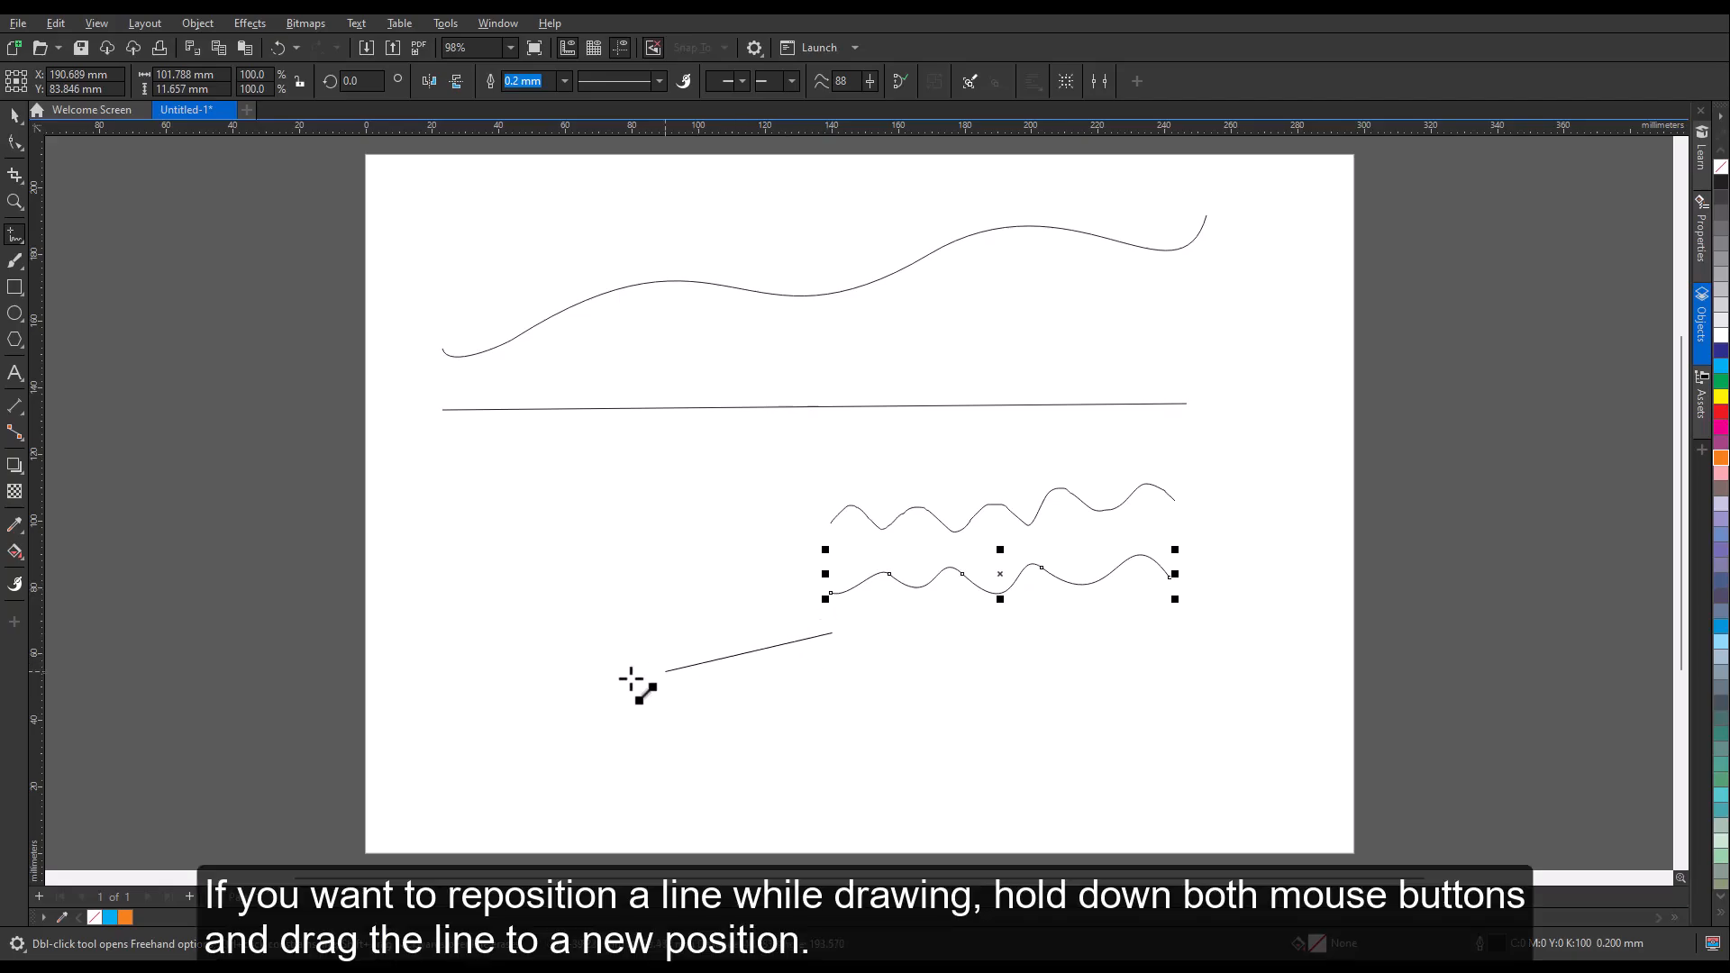
left_click(426, 701)
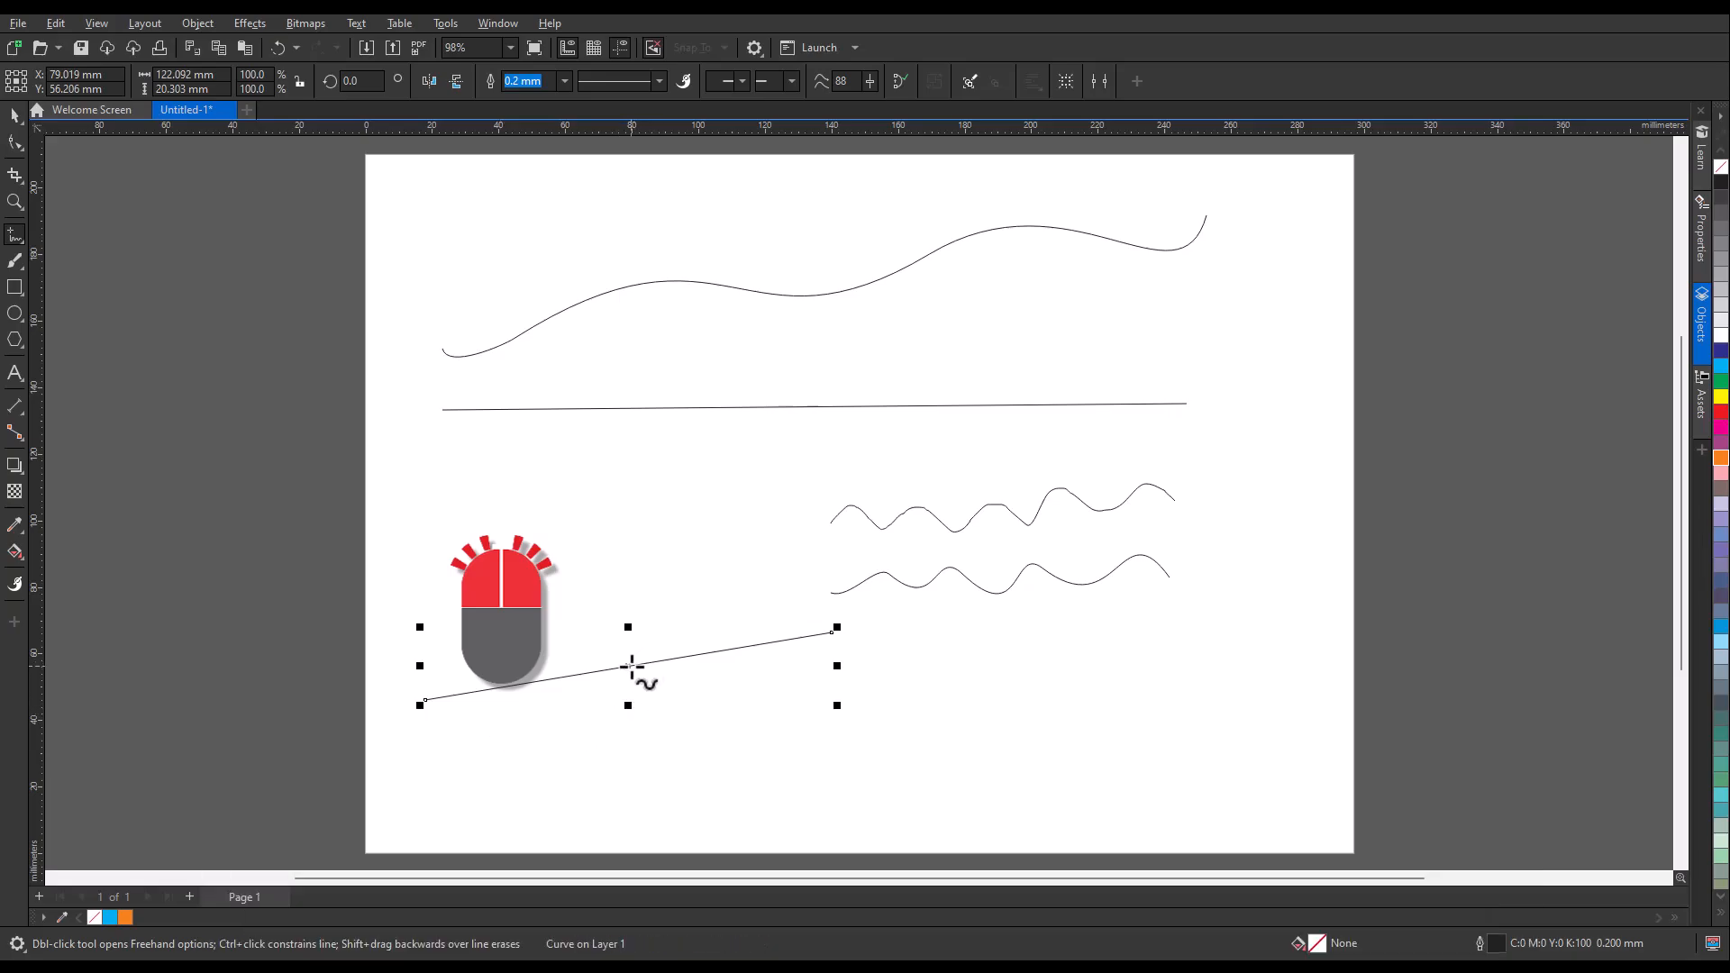
left_click_drag(628, 668, 645, 736)
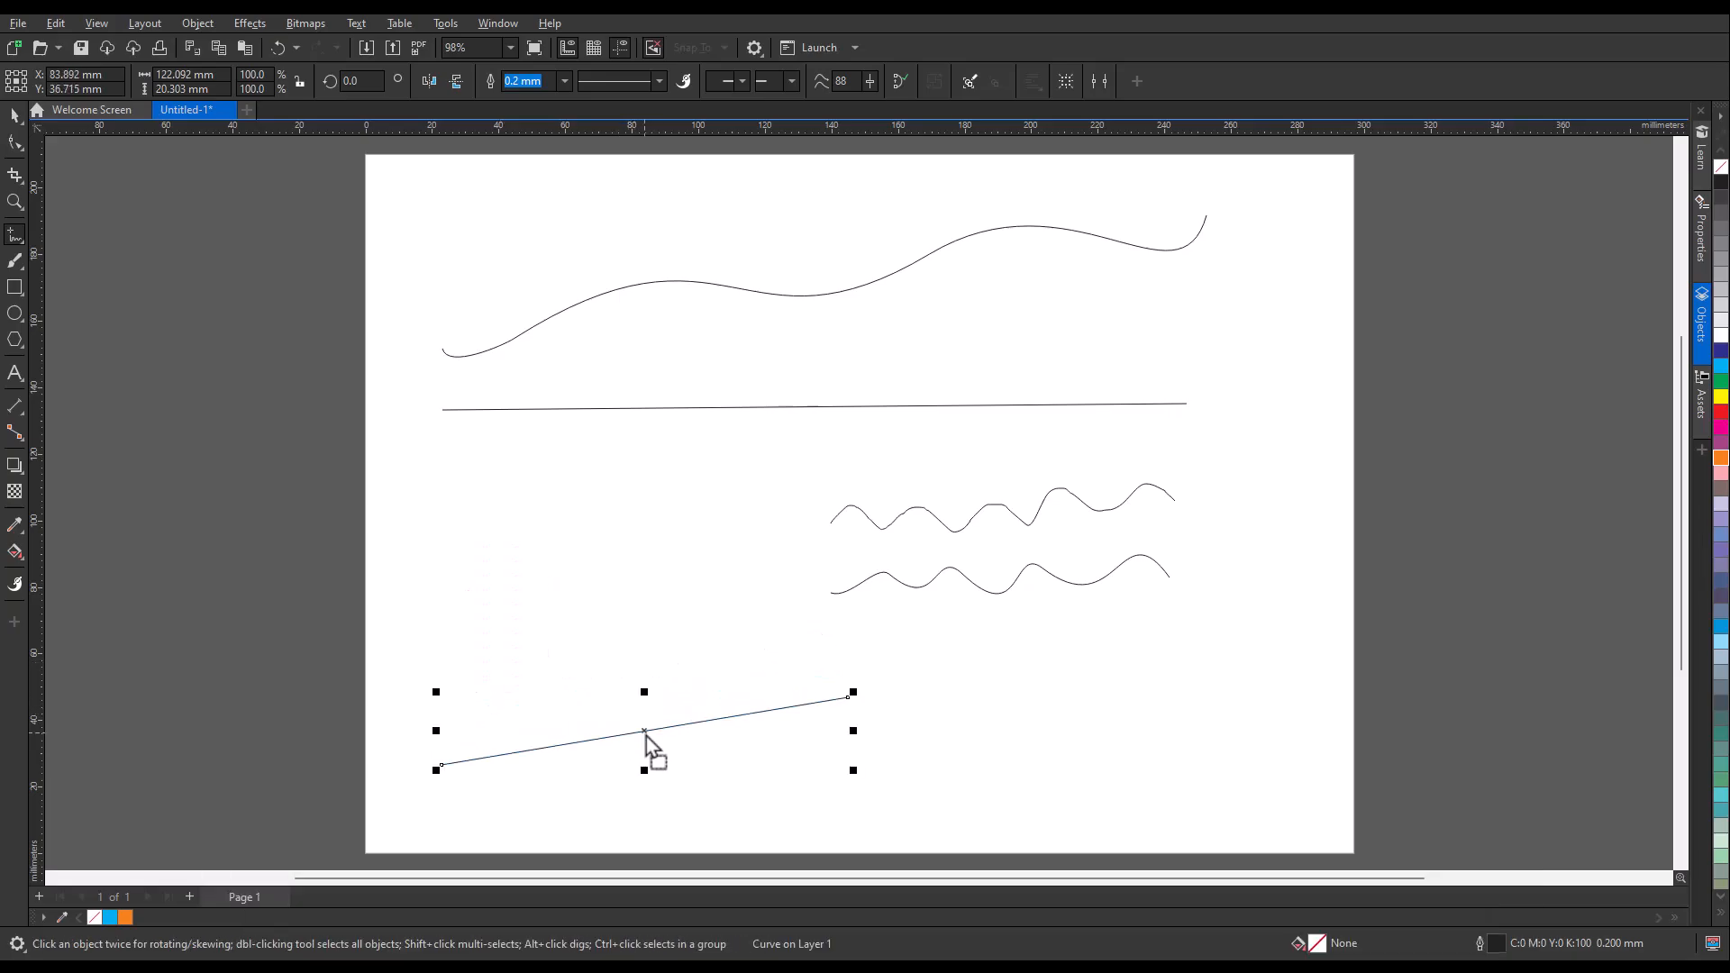
Extend the slanted line from its upper end node with a straight segment sloping downward
left_click(848, 696)
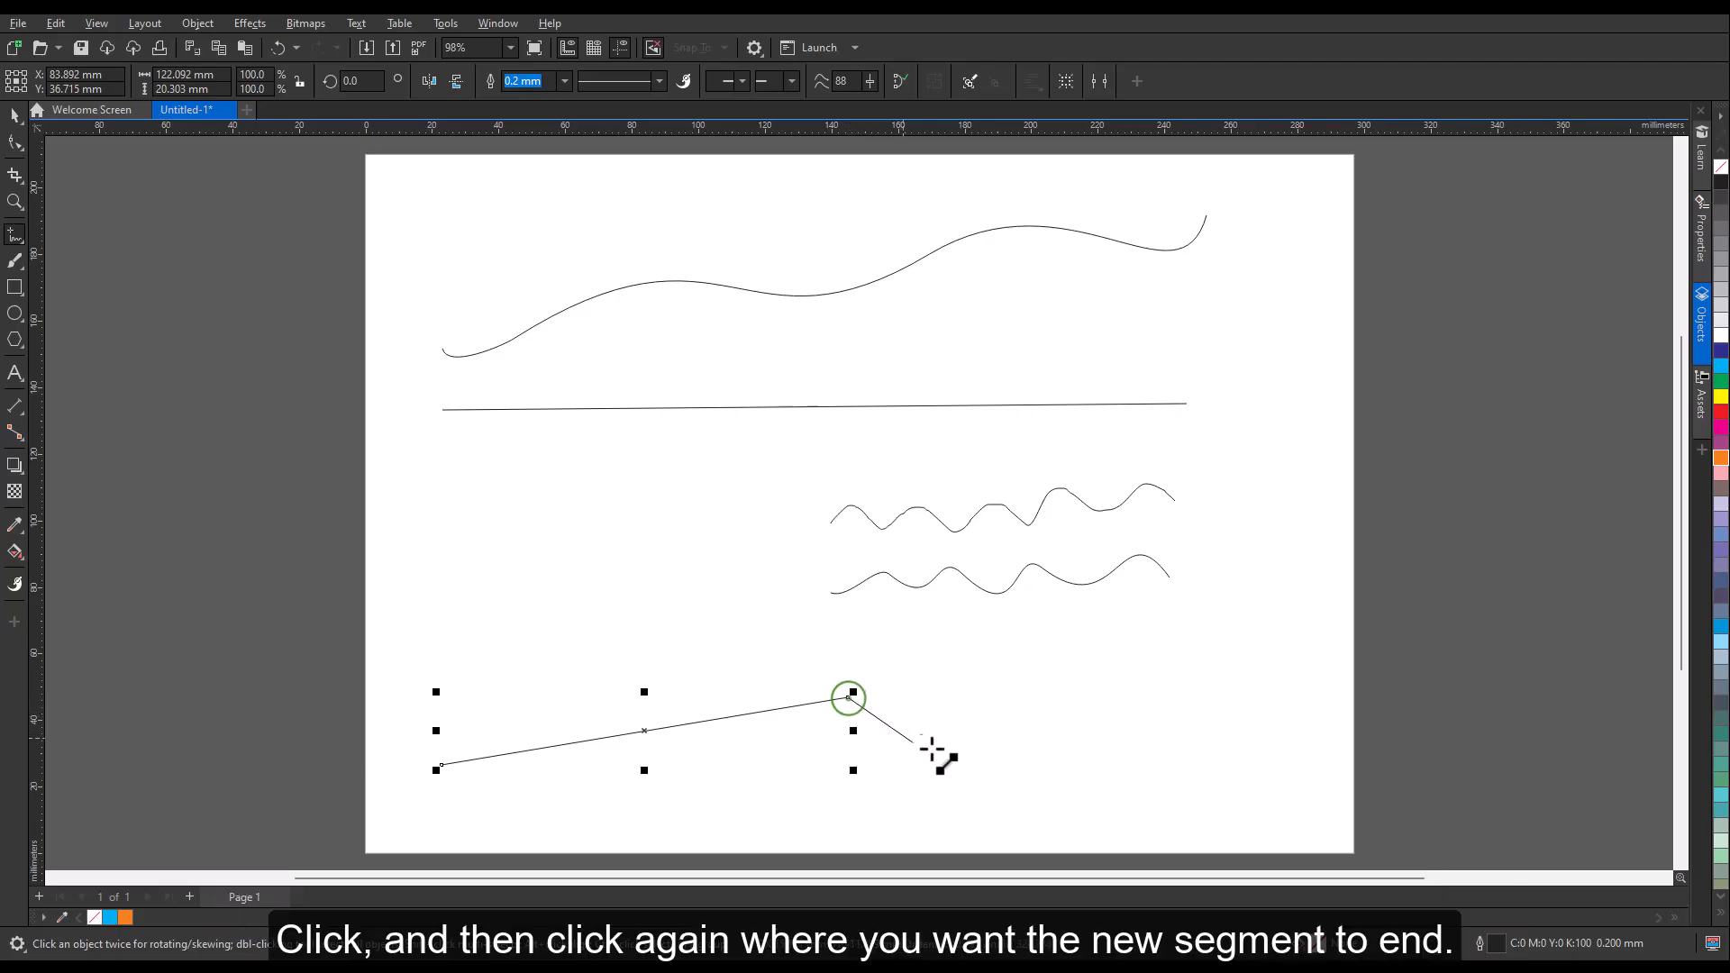
left_click(979, 765)
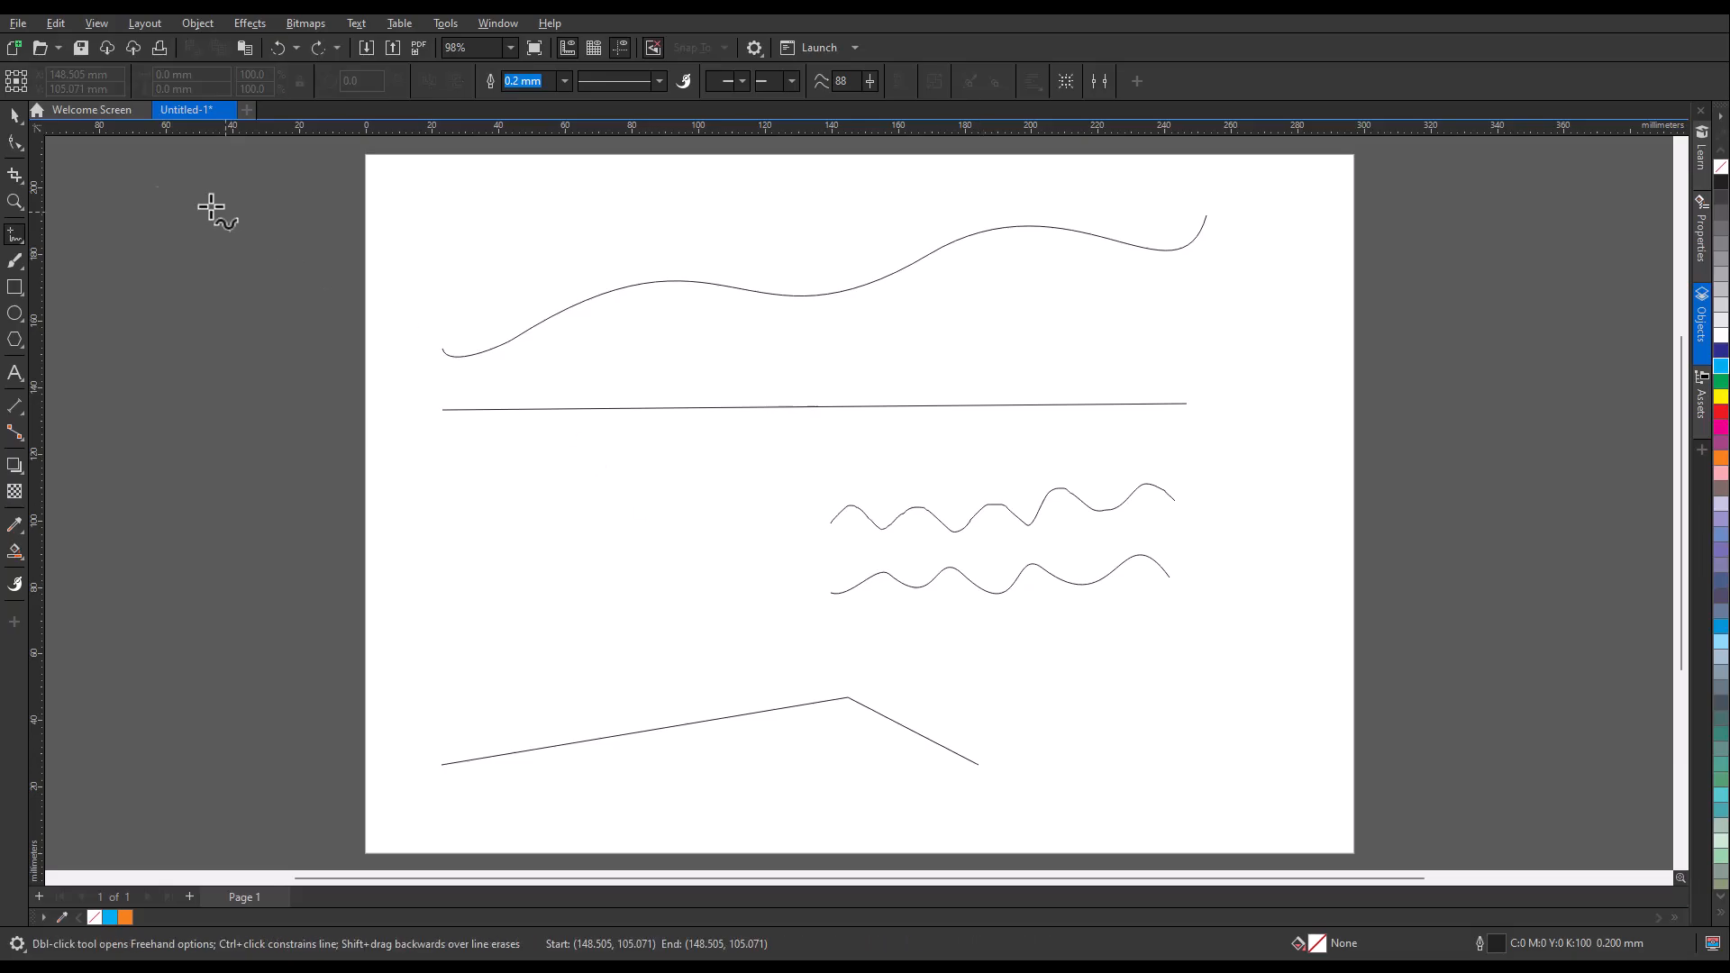
Select all objects on the page and delete them
left_click(15, 116)
key("ctrl+a")
key("Delete")
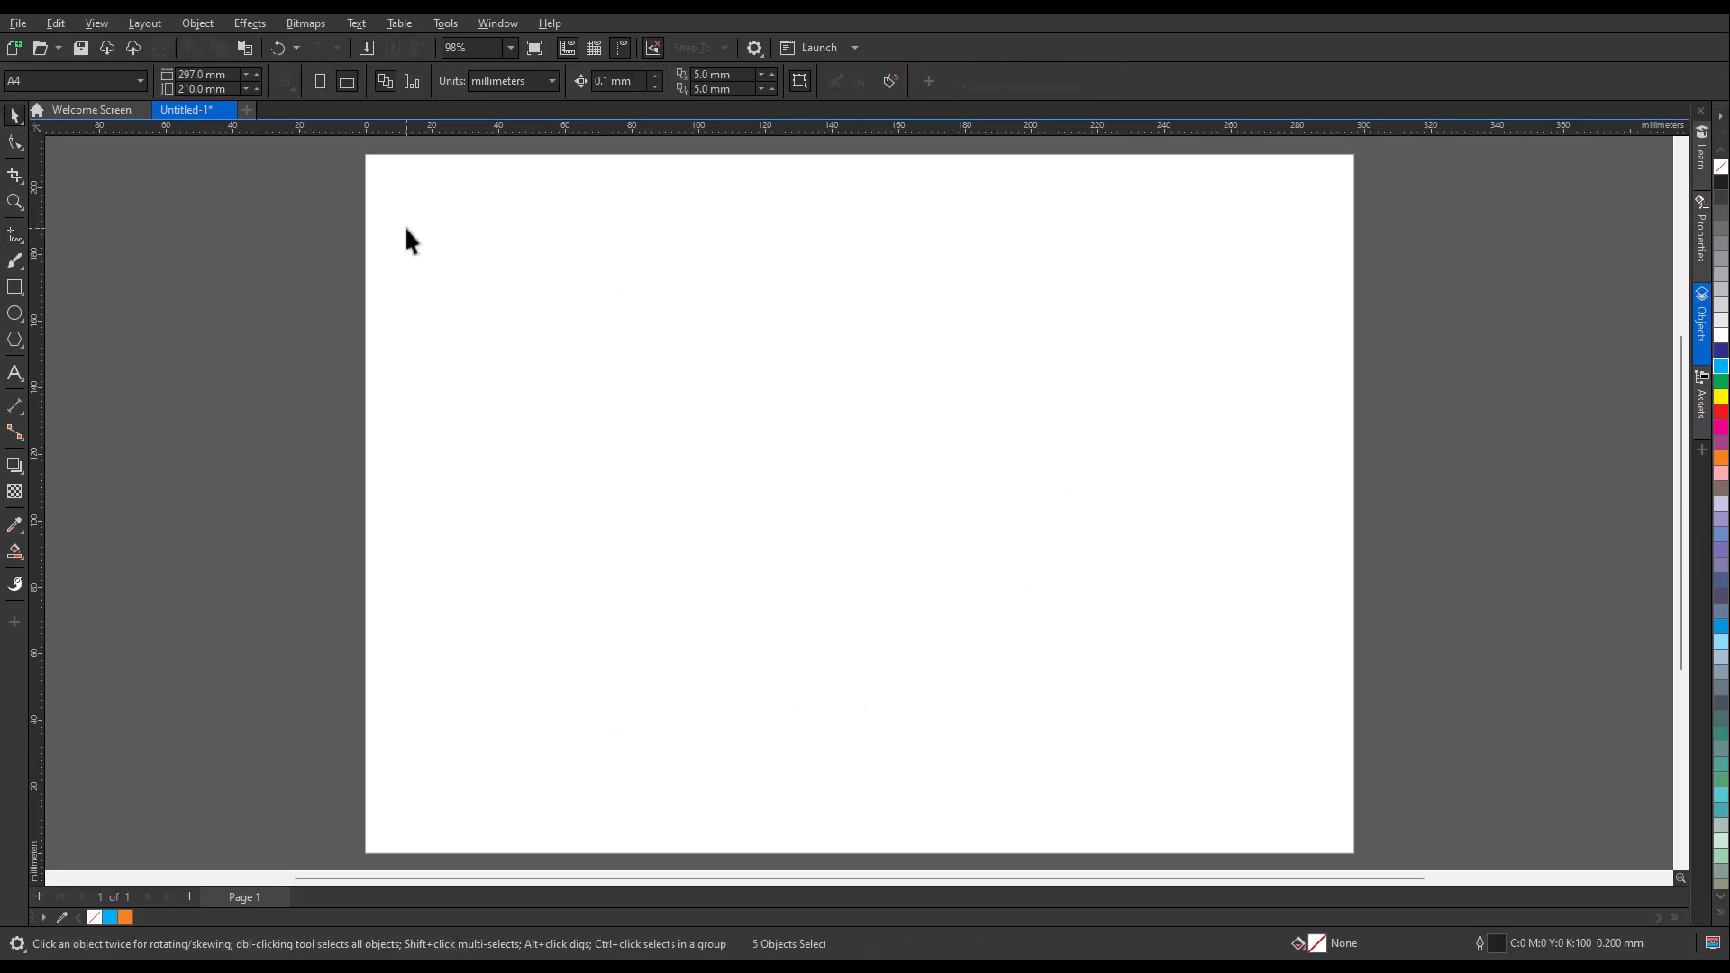
Draw a freehand curve about 140 by 113 mm, close it with a straight segment between its end nodes, and fill it with cyan
left_click(15, 236)
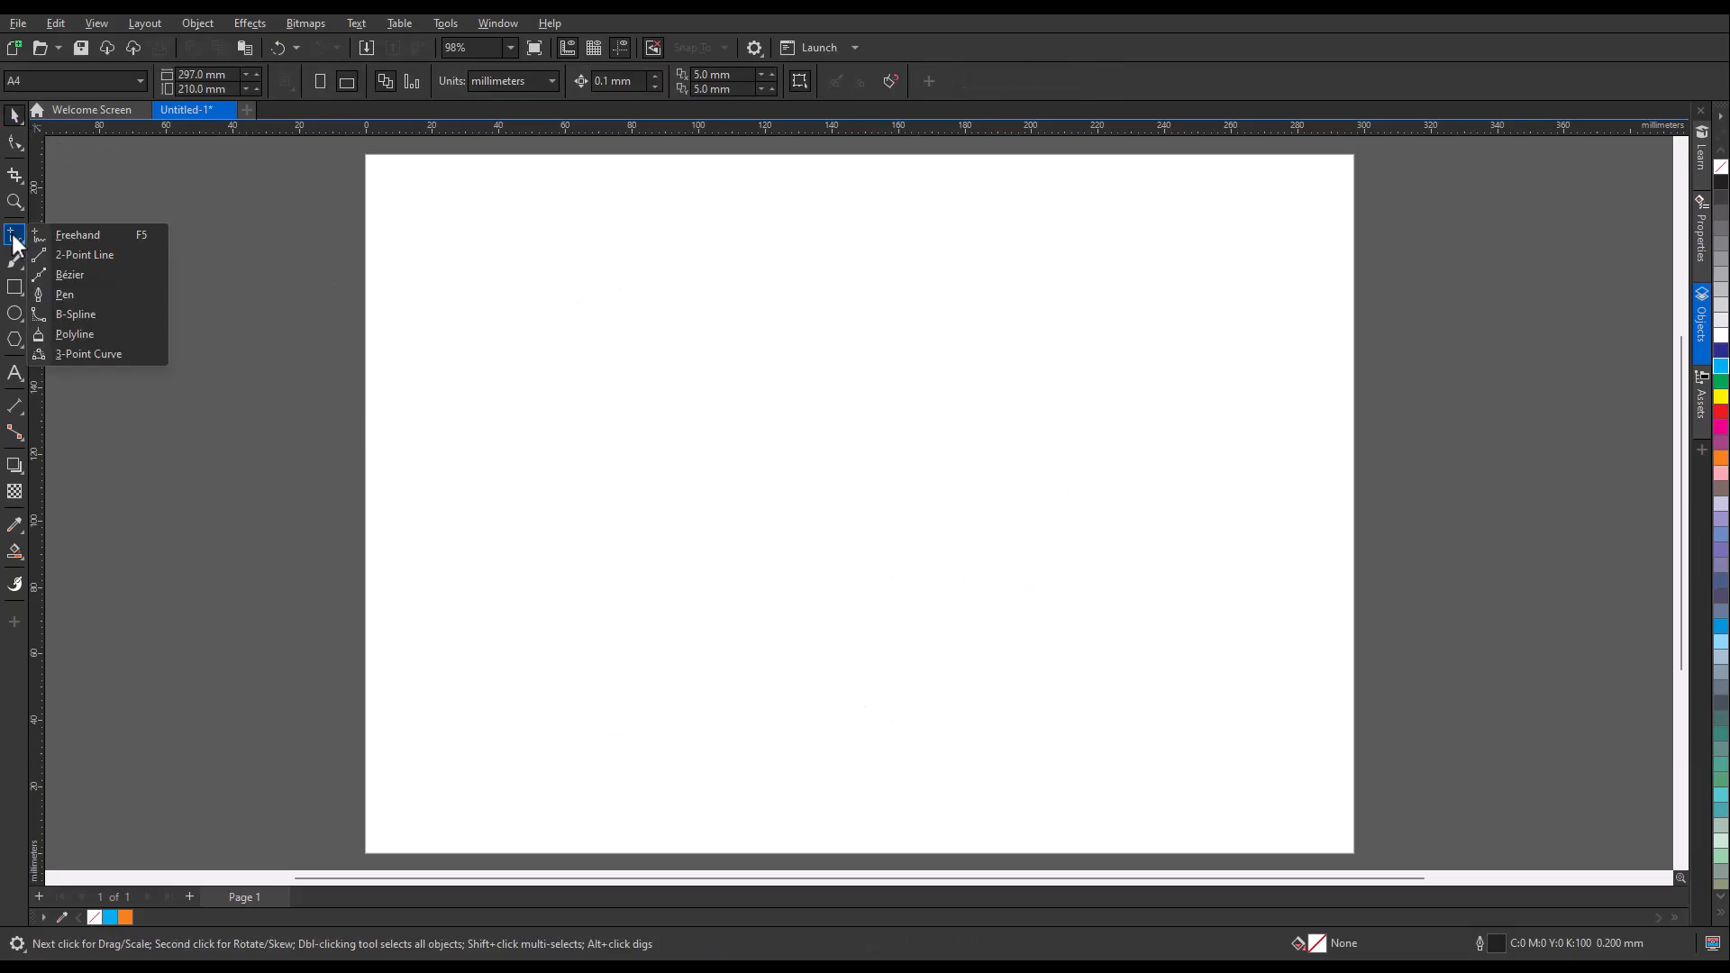
left_click(74, 243)
mouse_move(558, 376)
left_mouse_down()
mouse_move(942, 265)
mouse_move(861, 535)
mouse_move(670, 604)
left_mouse_up()
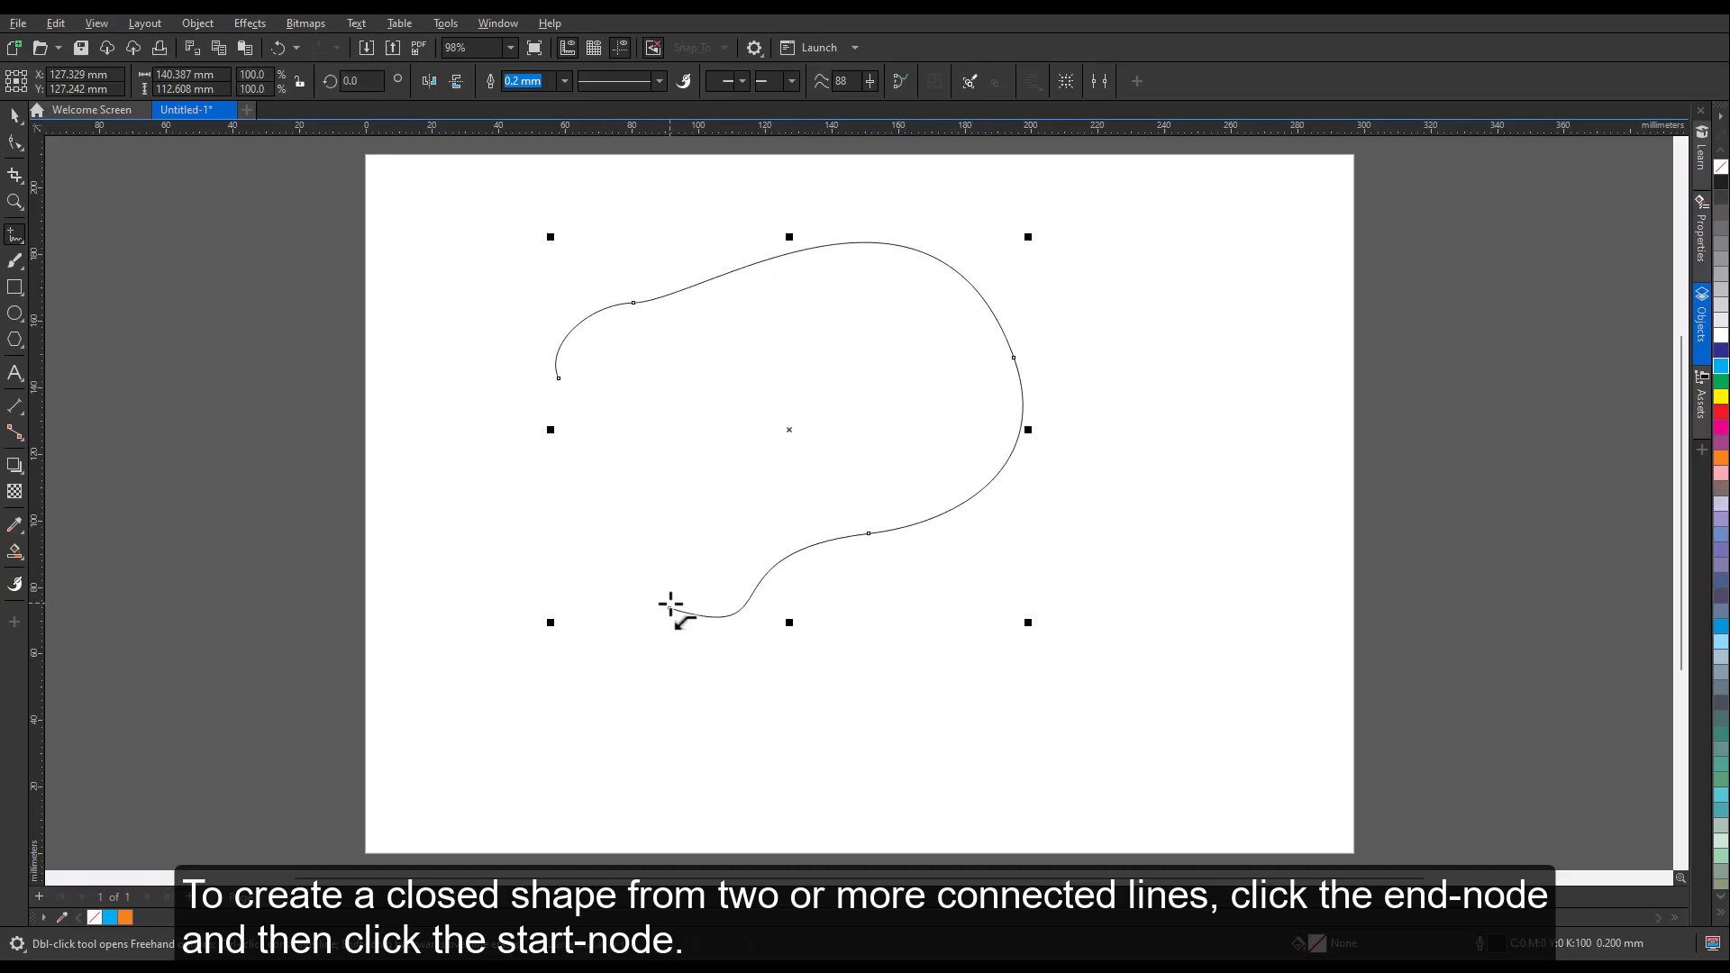
left_click(668, 607)
left_click(559, 379)
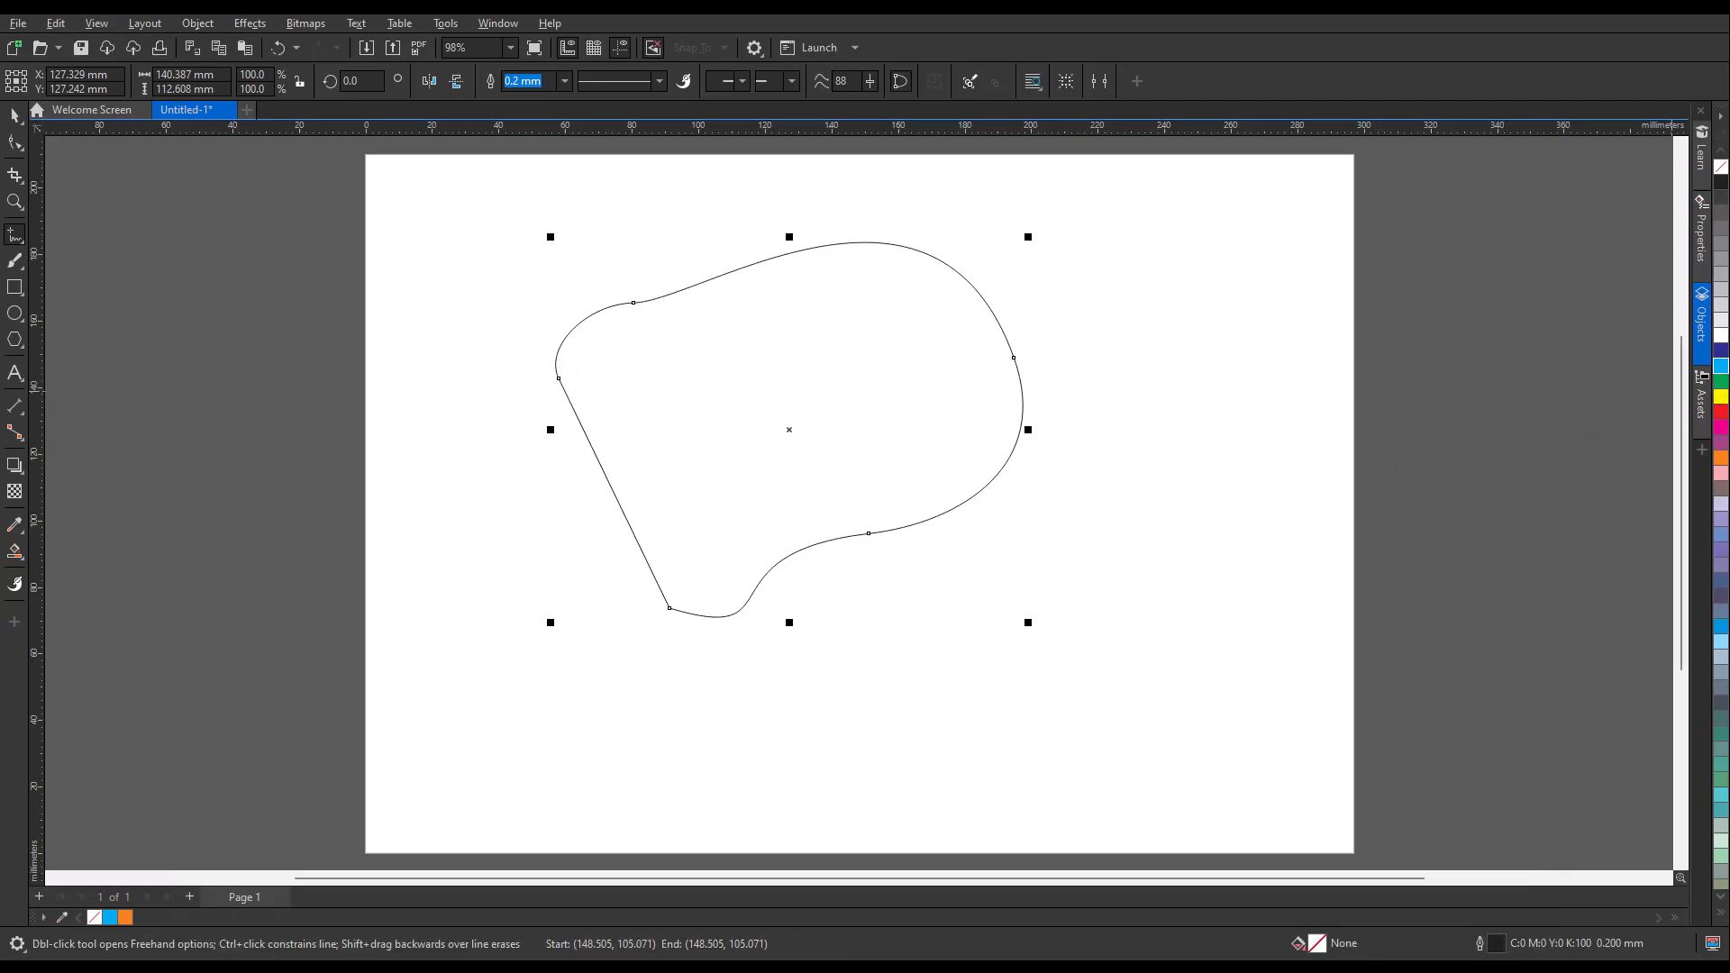
left_click(1720, 366)
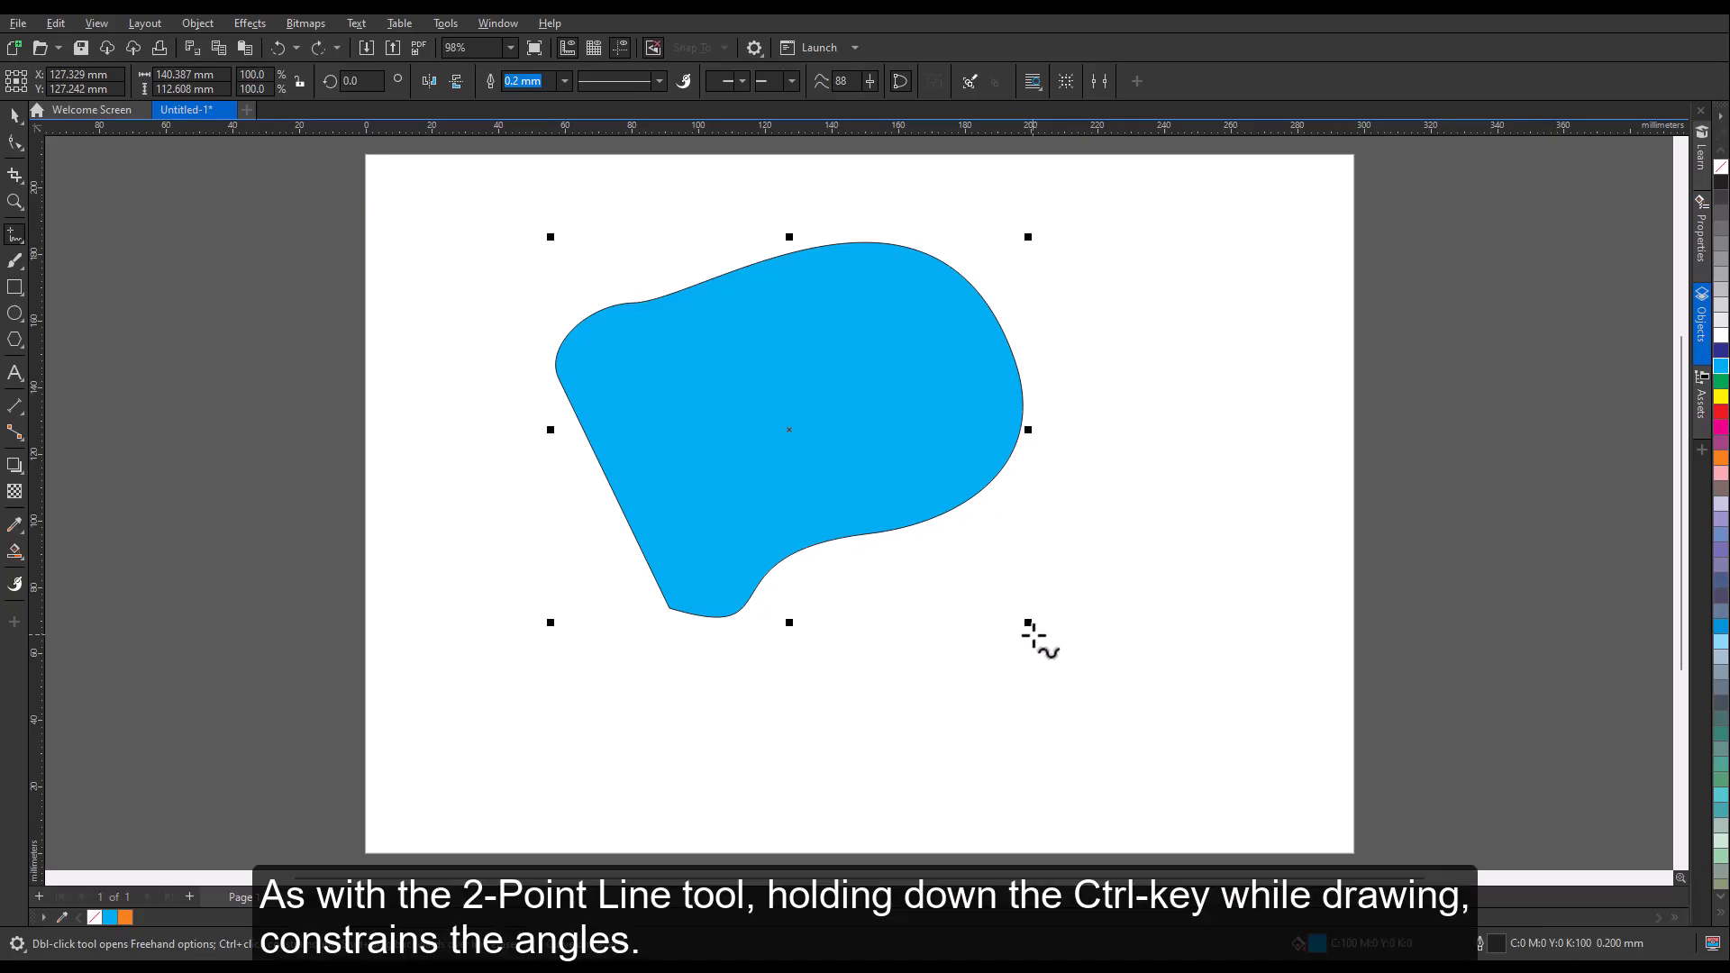
Draw a constrained horizontal freehand line about 162 mm long below the blue shape and a small arc about 19 by 27 mm beside it
left_click(516, 759, "ctrl")
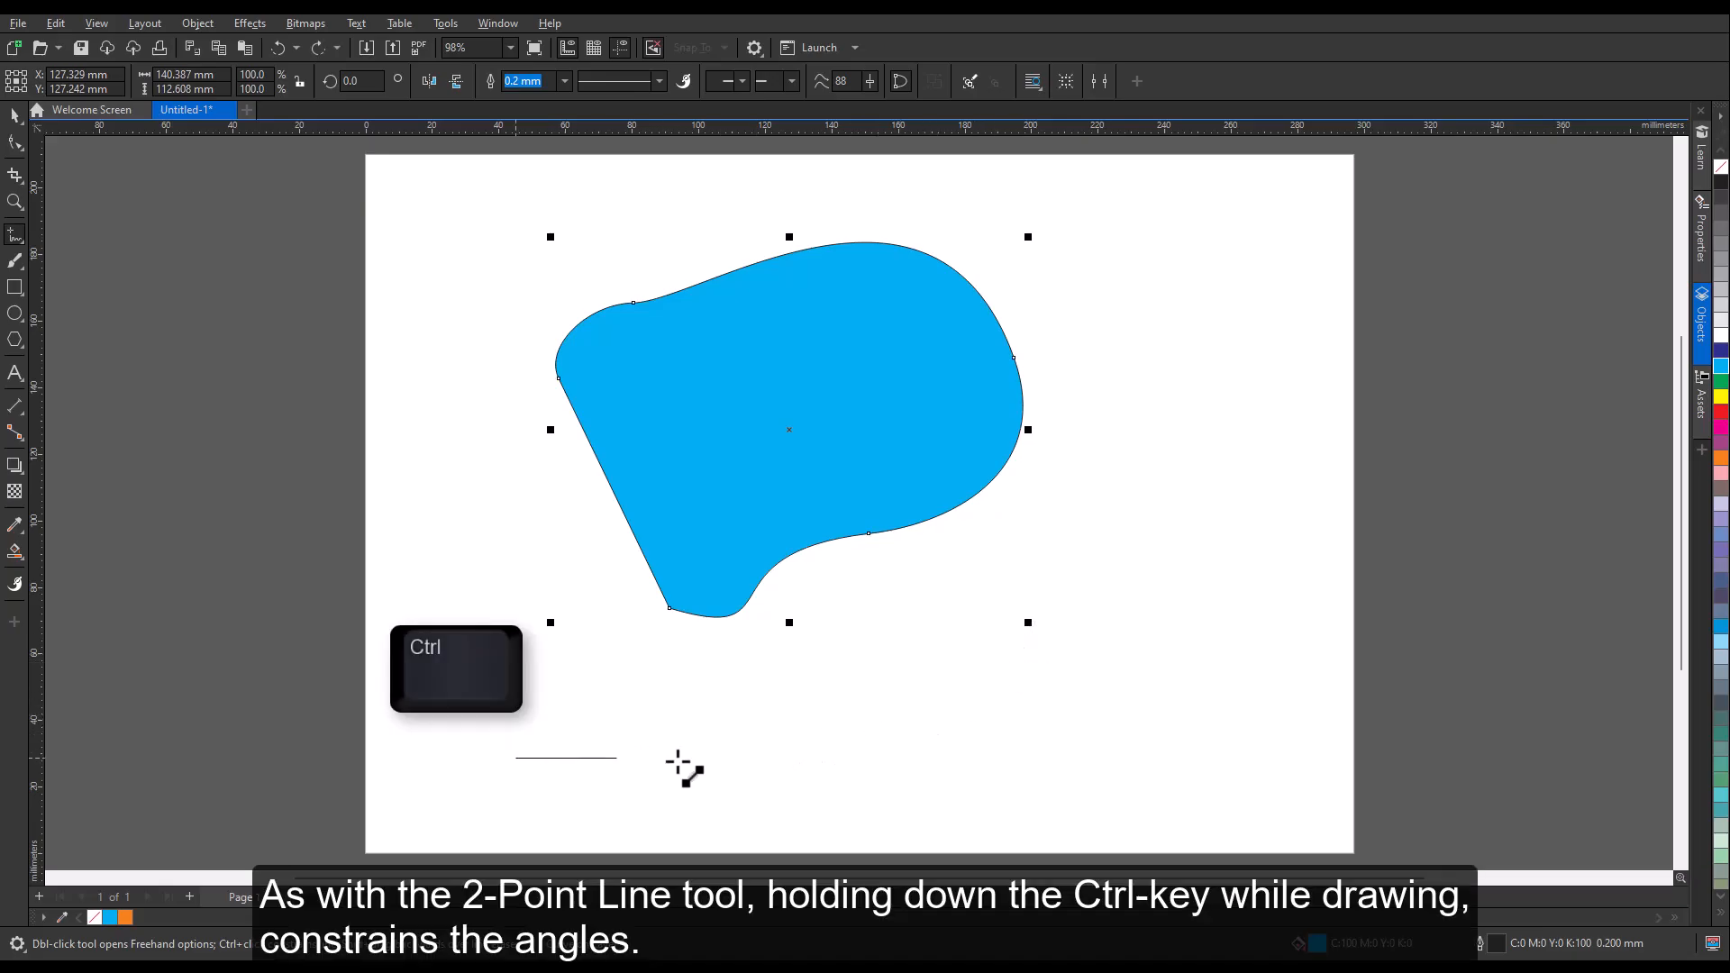
left_click(1054, 758, "ctrl")
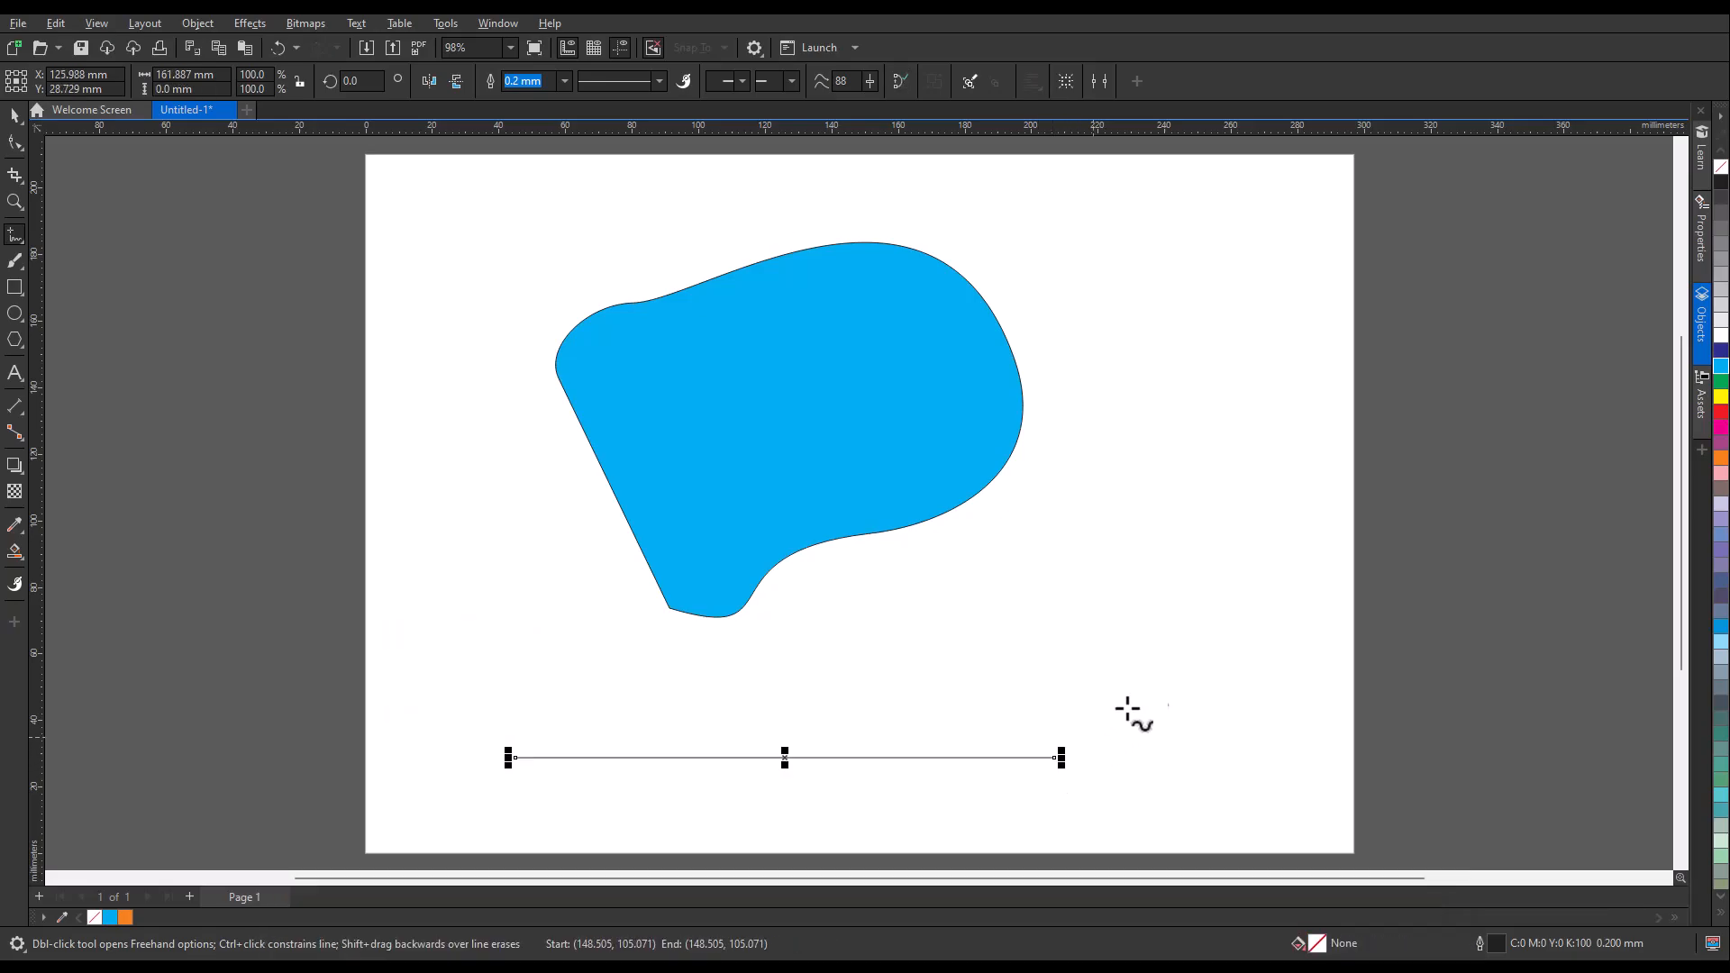
mouse_move(1240, 371)
left_mouse_down()
mouse_move(1181, 409)
mouse_move(1213, 558)
mouse_move(1194, 600)
mouse_move(1157, 620)
mouse_move(1082, 614)
mouse_move(1141, 620)
mouse_move(1207, 594)
mouse_move(1219, 510)
mouse_move(1186, 461)
left_mouse_up()
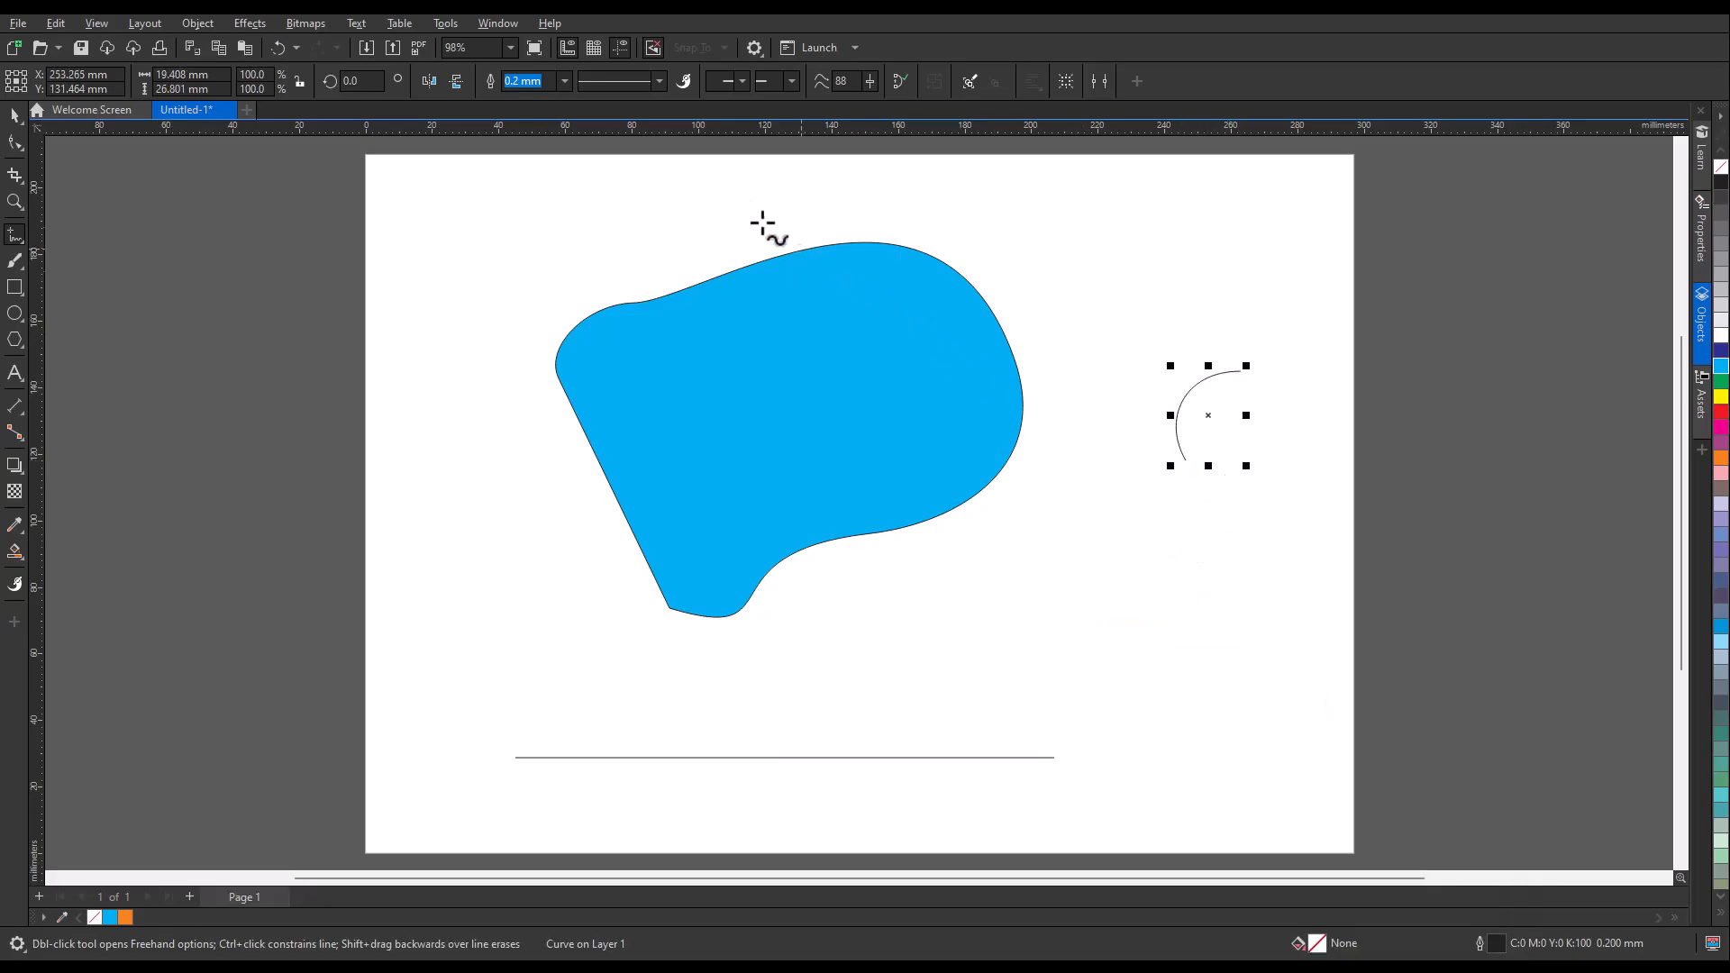
Open the Freehand/Bézier tool options to view the smoothing, corner threshold, straight line threshold and auto-join settings
left_click(448, 25)
mouse_move(463, 45)
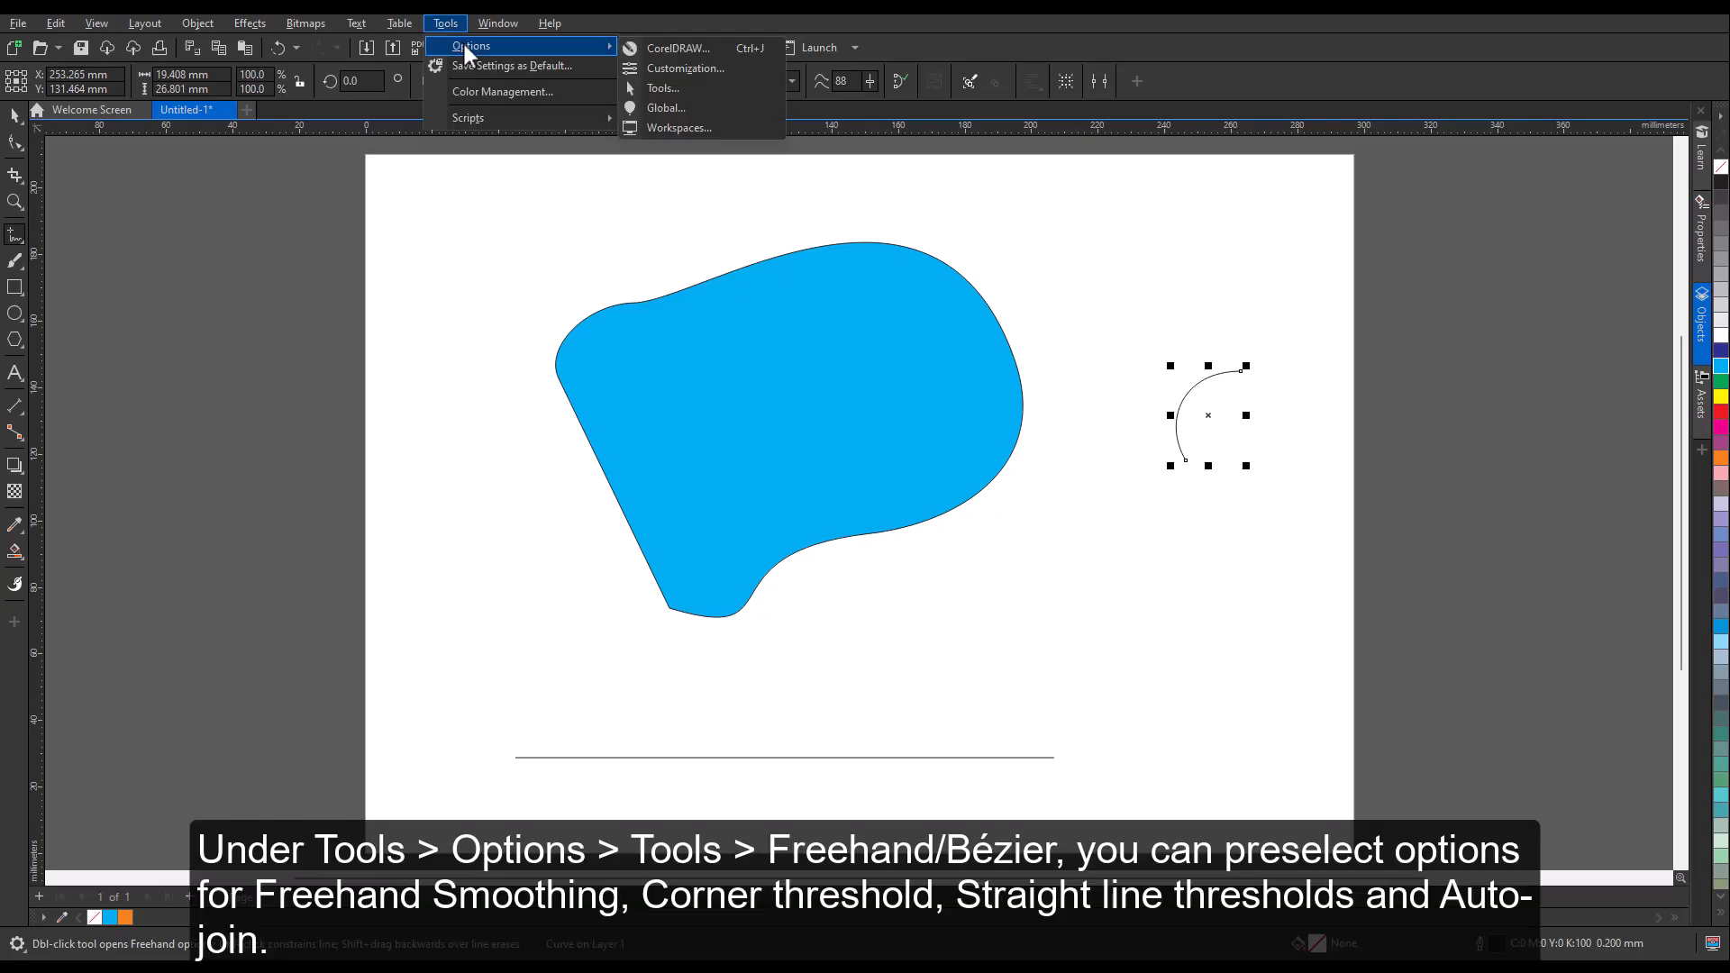
left_click(656, 89)
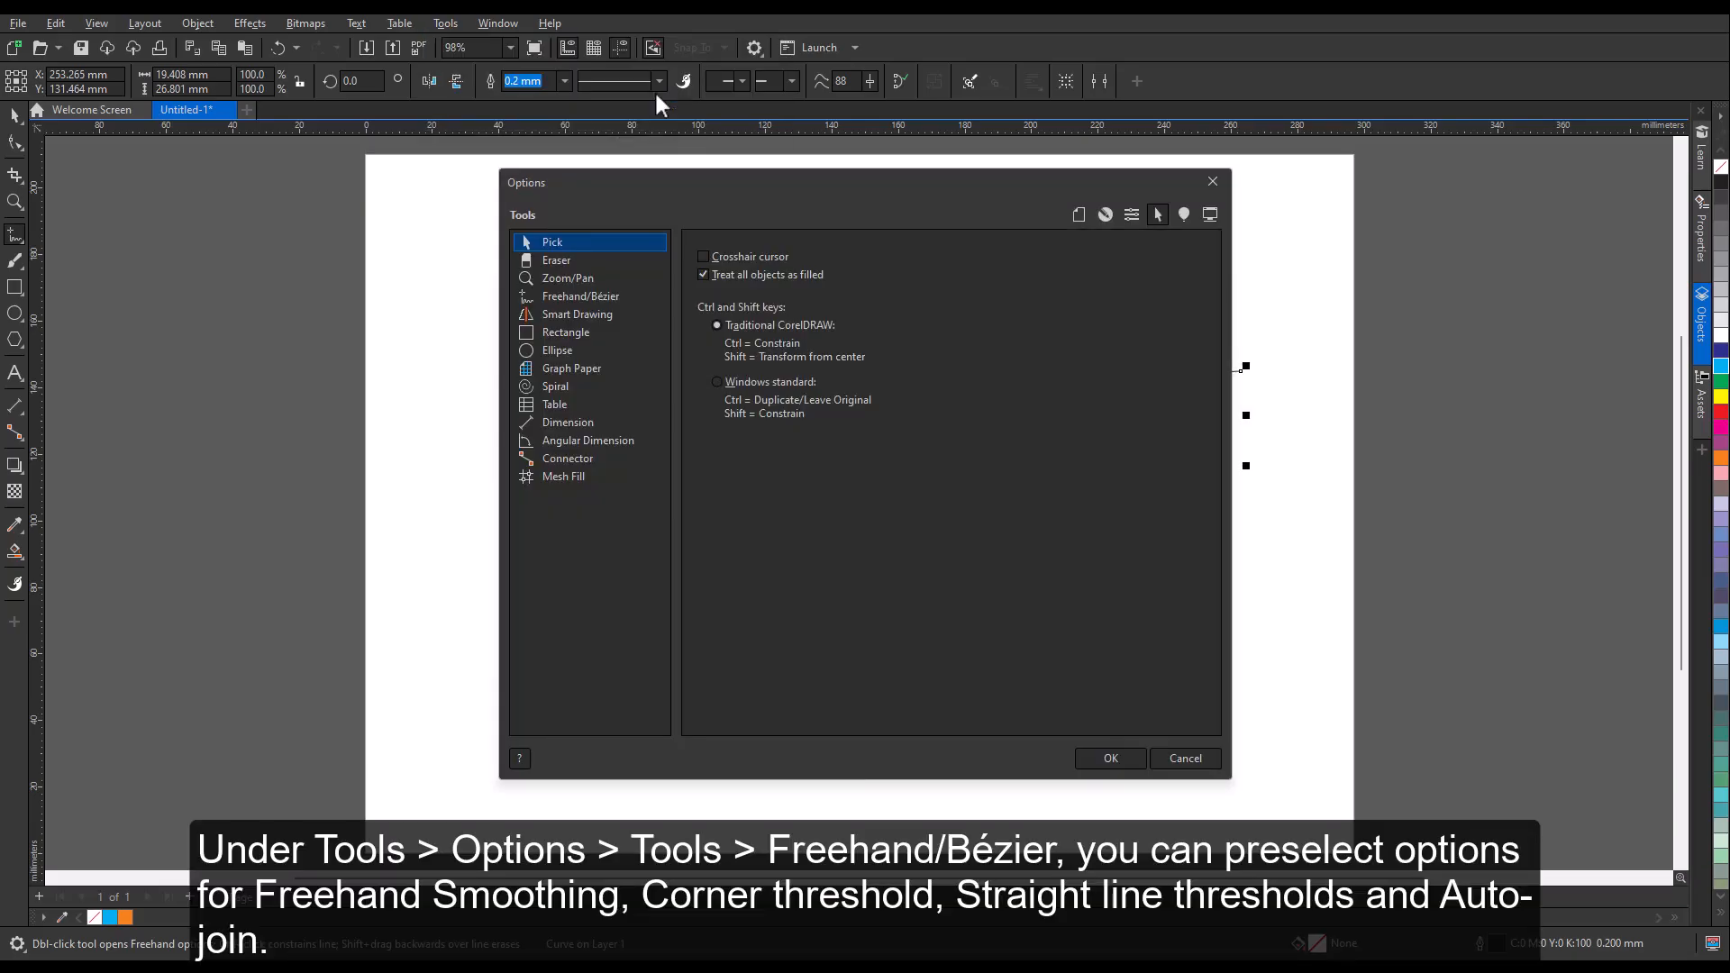
left_click(616, 297)
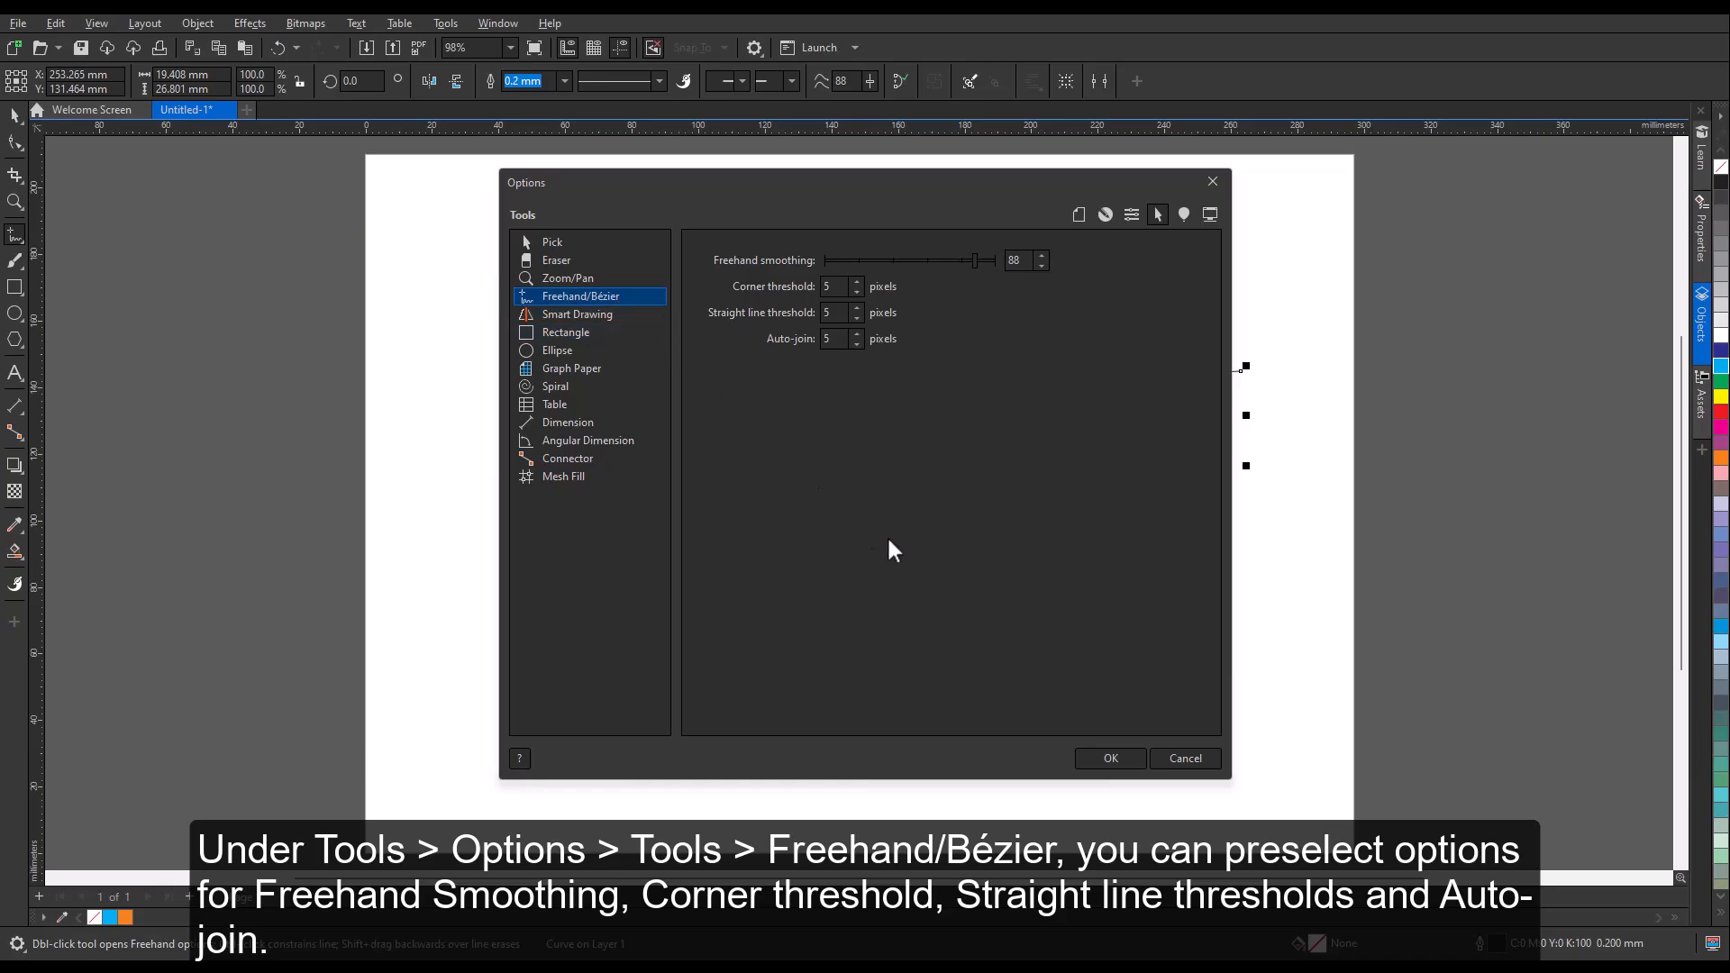
Close the tool options and draw a straight horizontal Bézier line in Bezier tool.cdr, left of the floor plan's semicircular room
left_click(1109, 758)
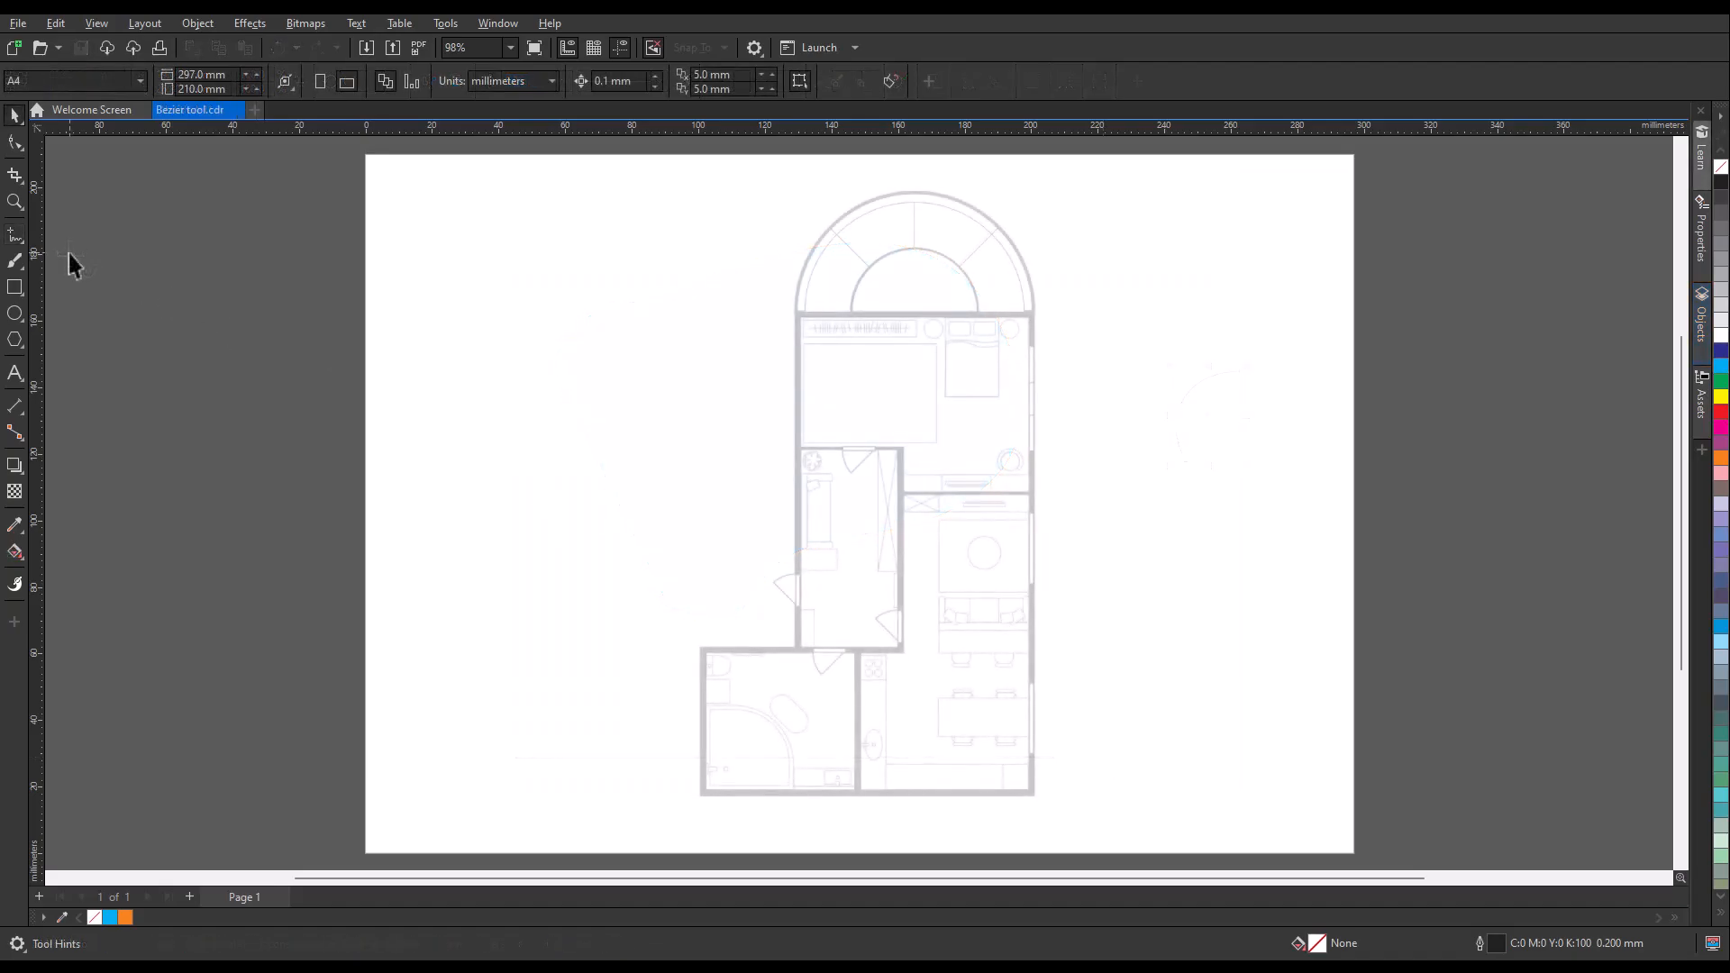
left_click(24, 245)
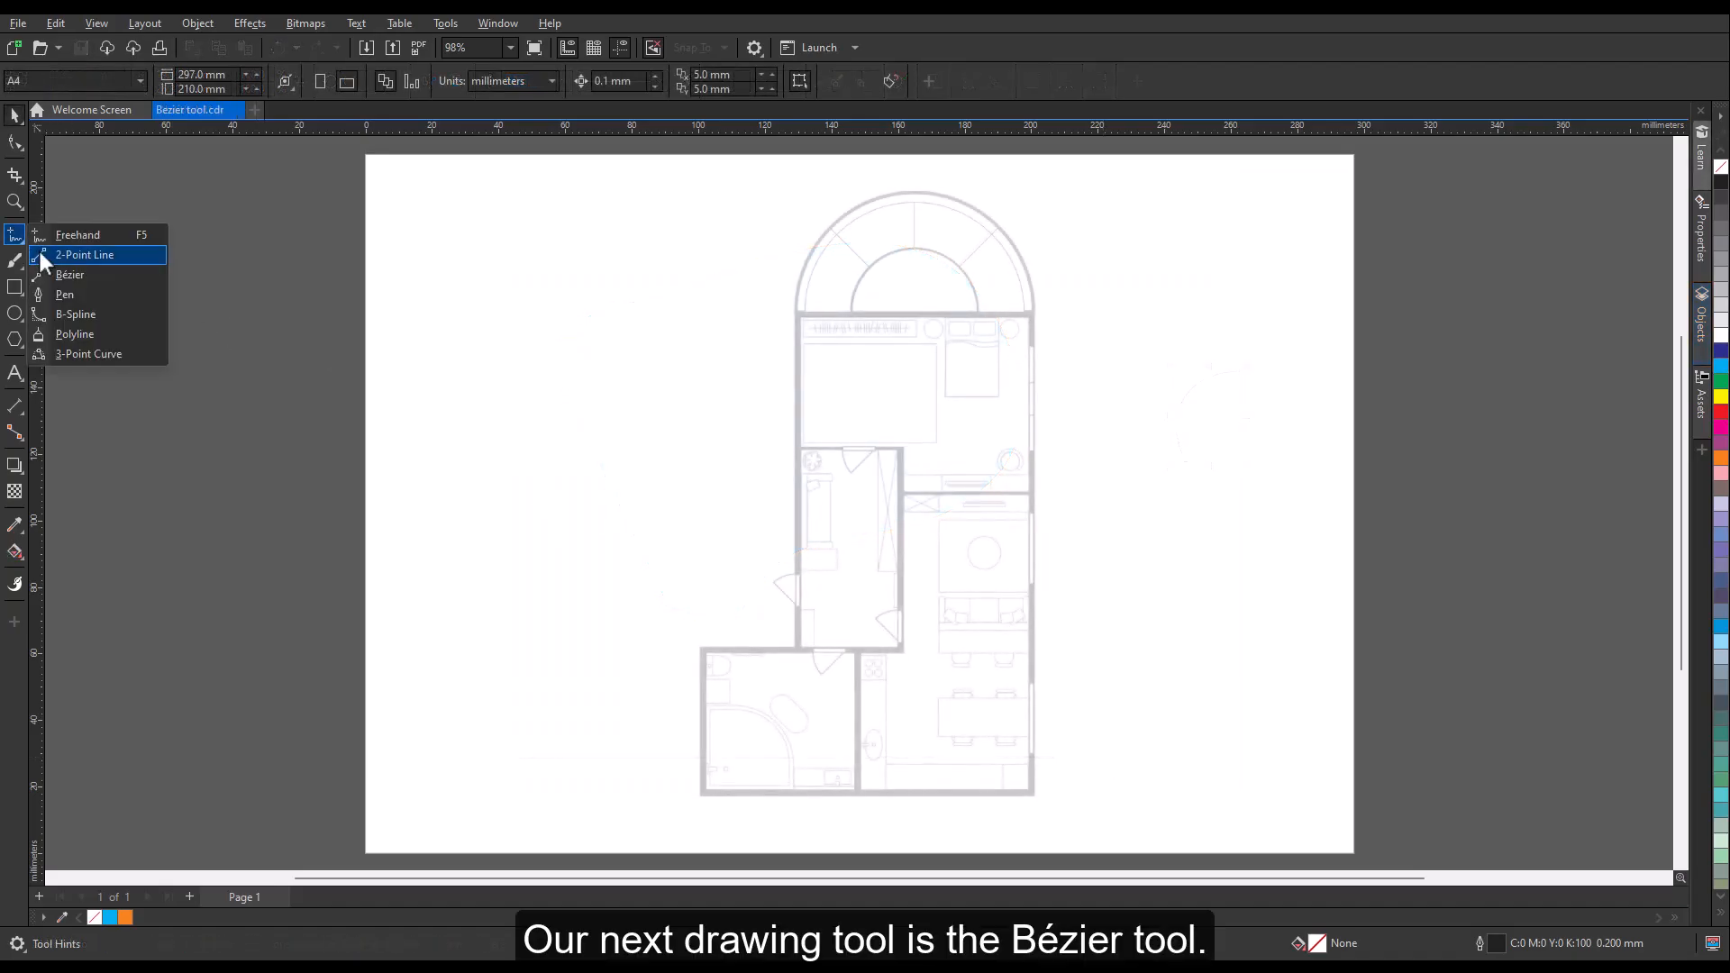
left_click(148, 275)
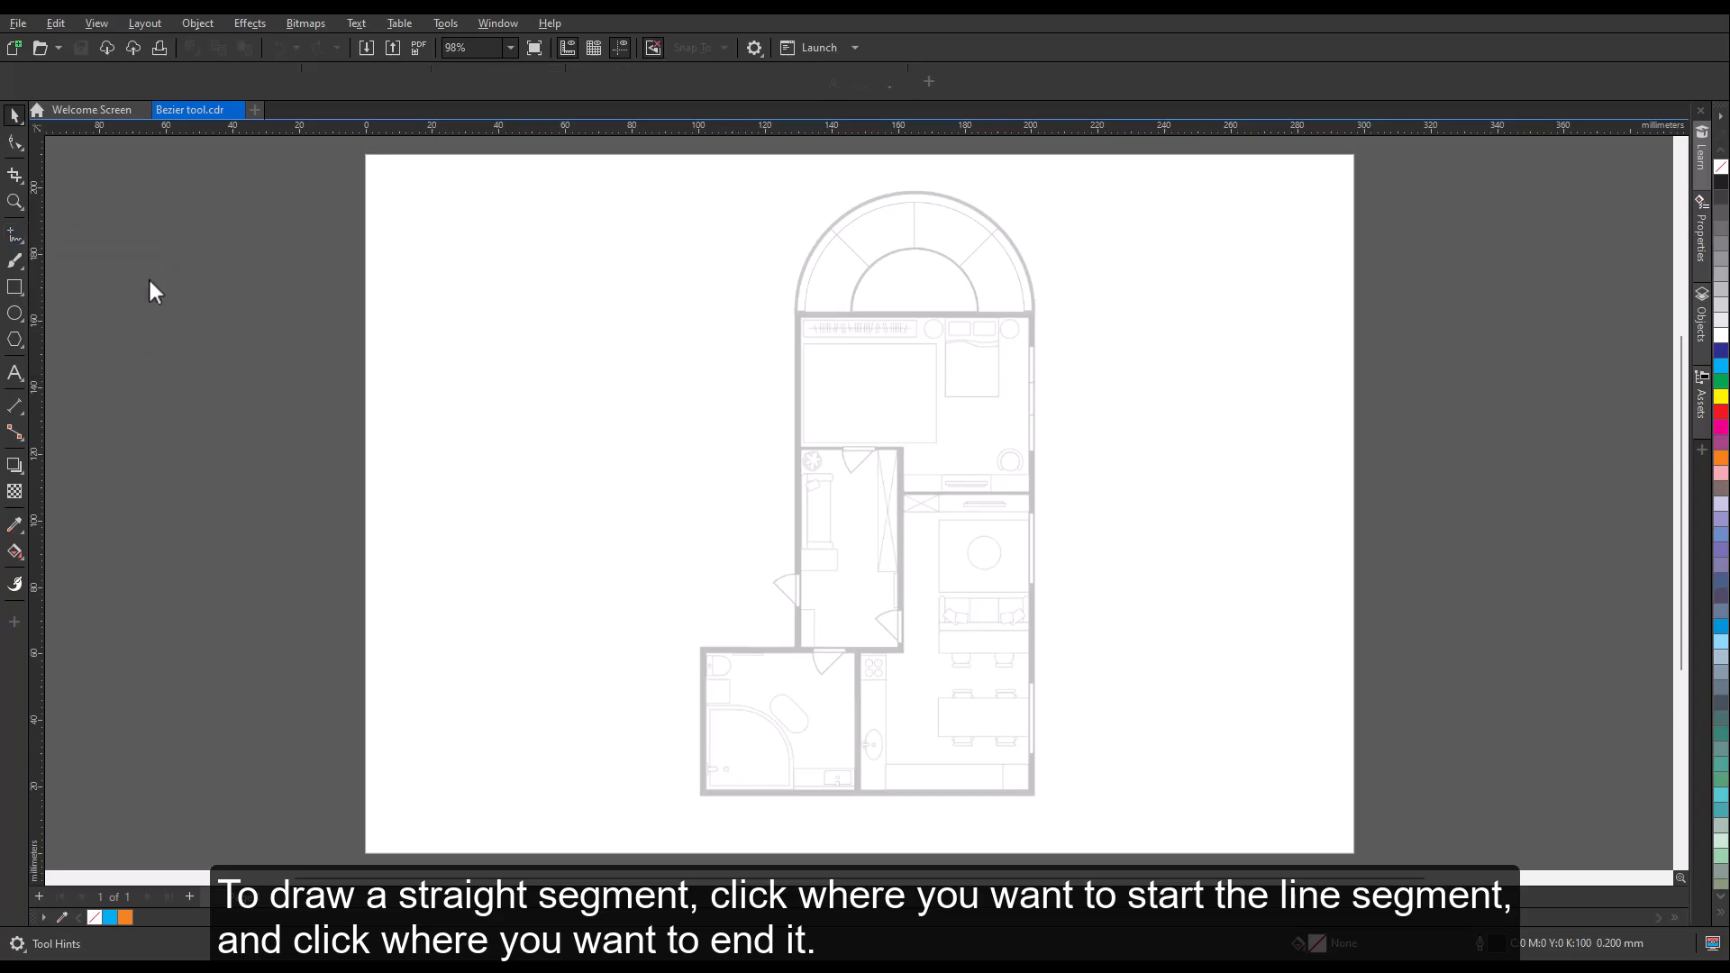
left_click(421, 210)
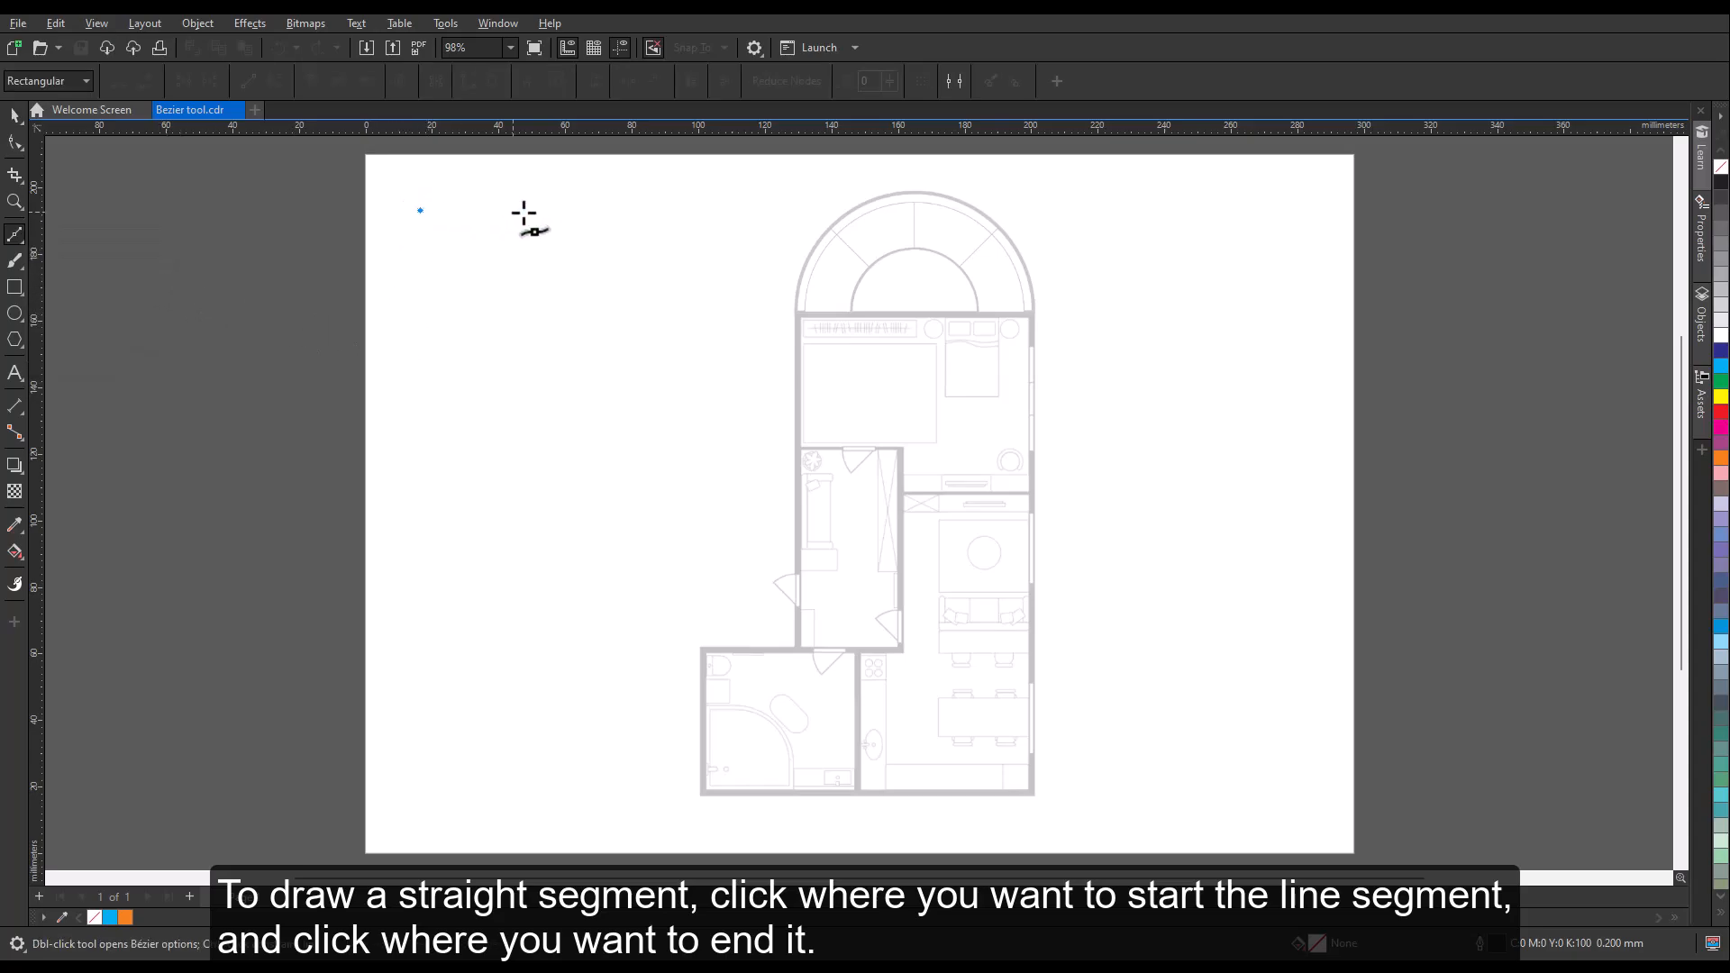
left_click(689, 210)
key("space")
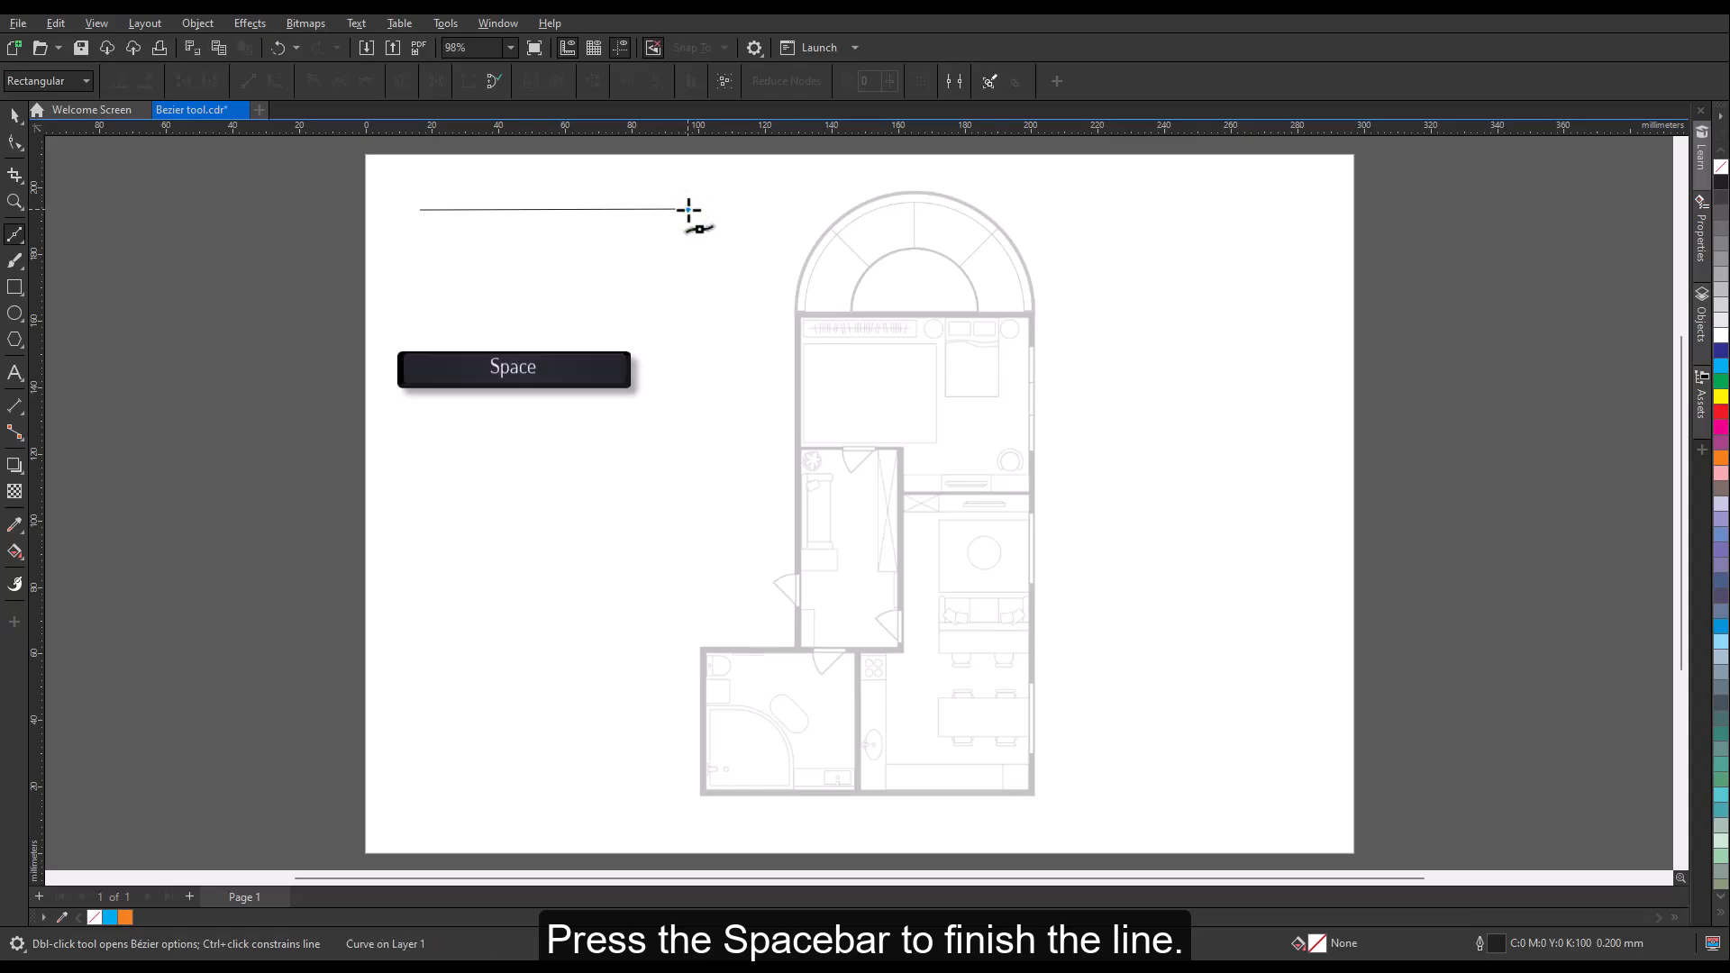
key("space")
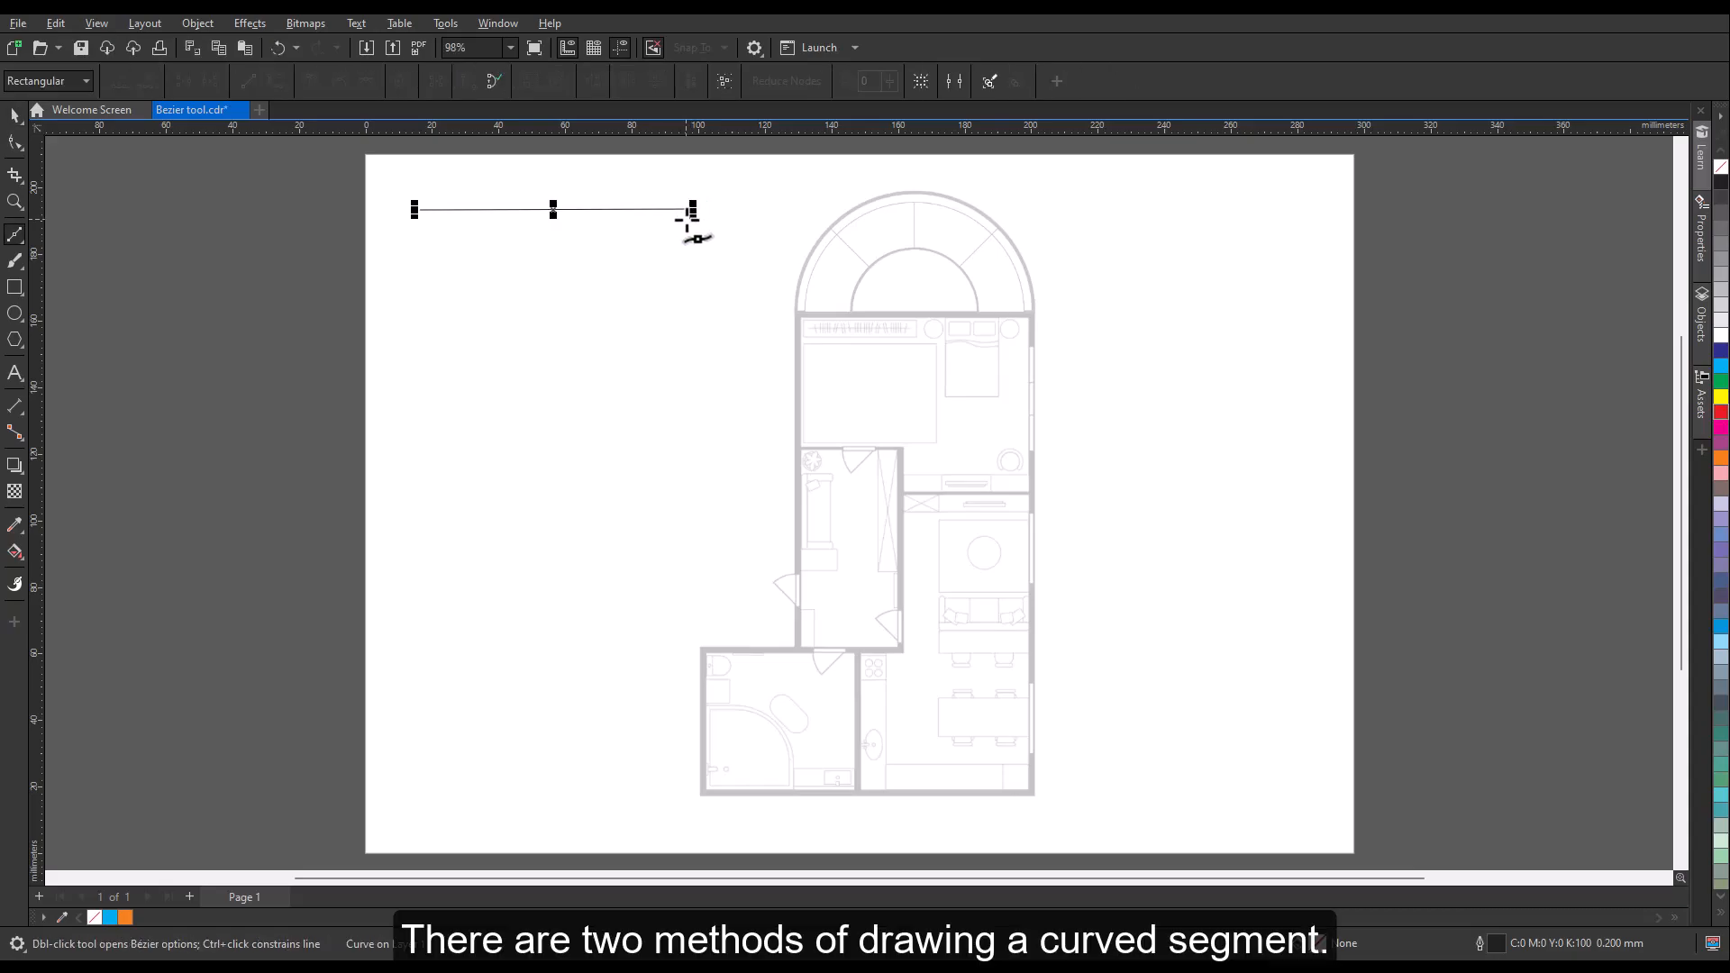
Draw two Bézier curves below the straight line: an arch and a flatter curve about 90 by 12 mm with a hooked end
left_click(414, 350)
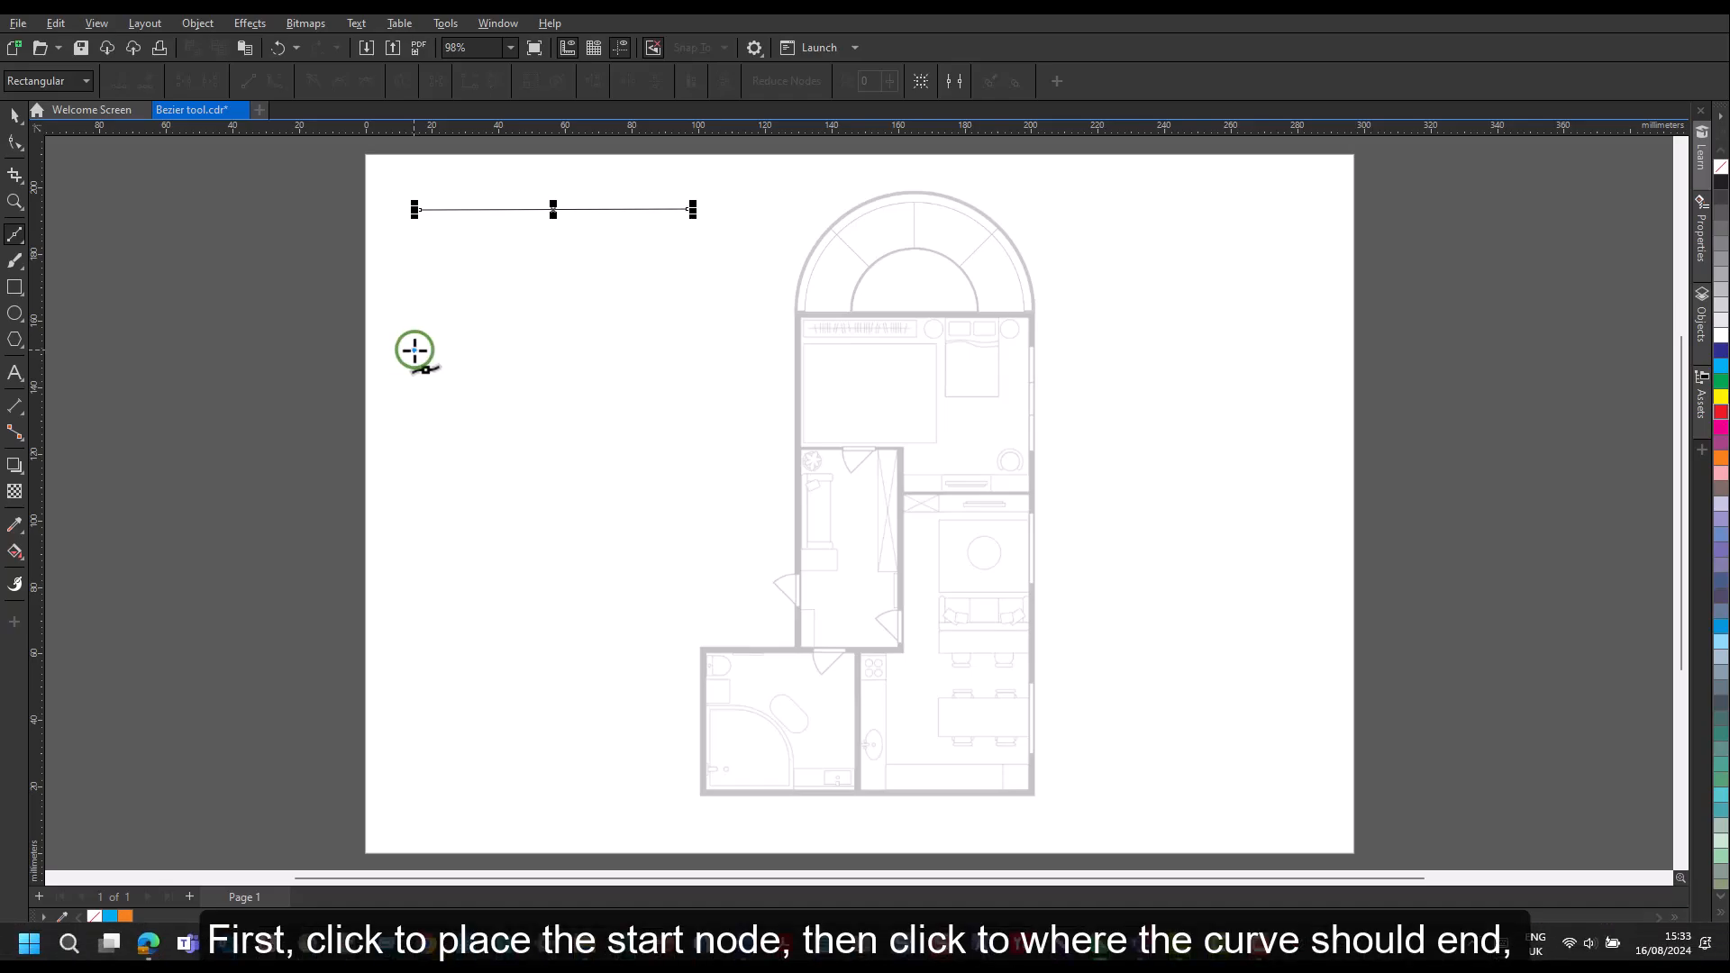
left_click(694, 352)
left_click_drag(696, 359, 841, 455)
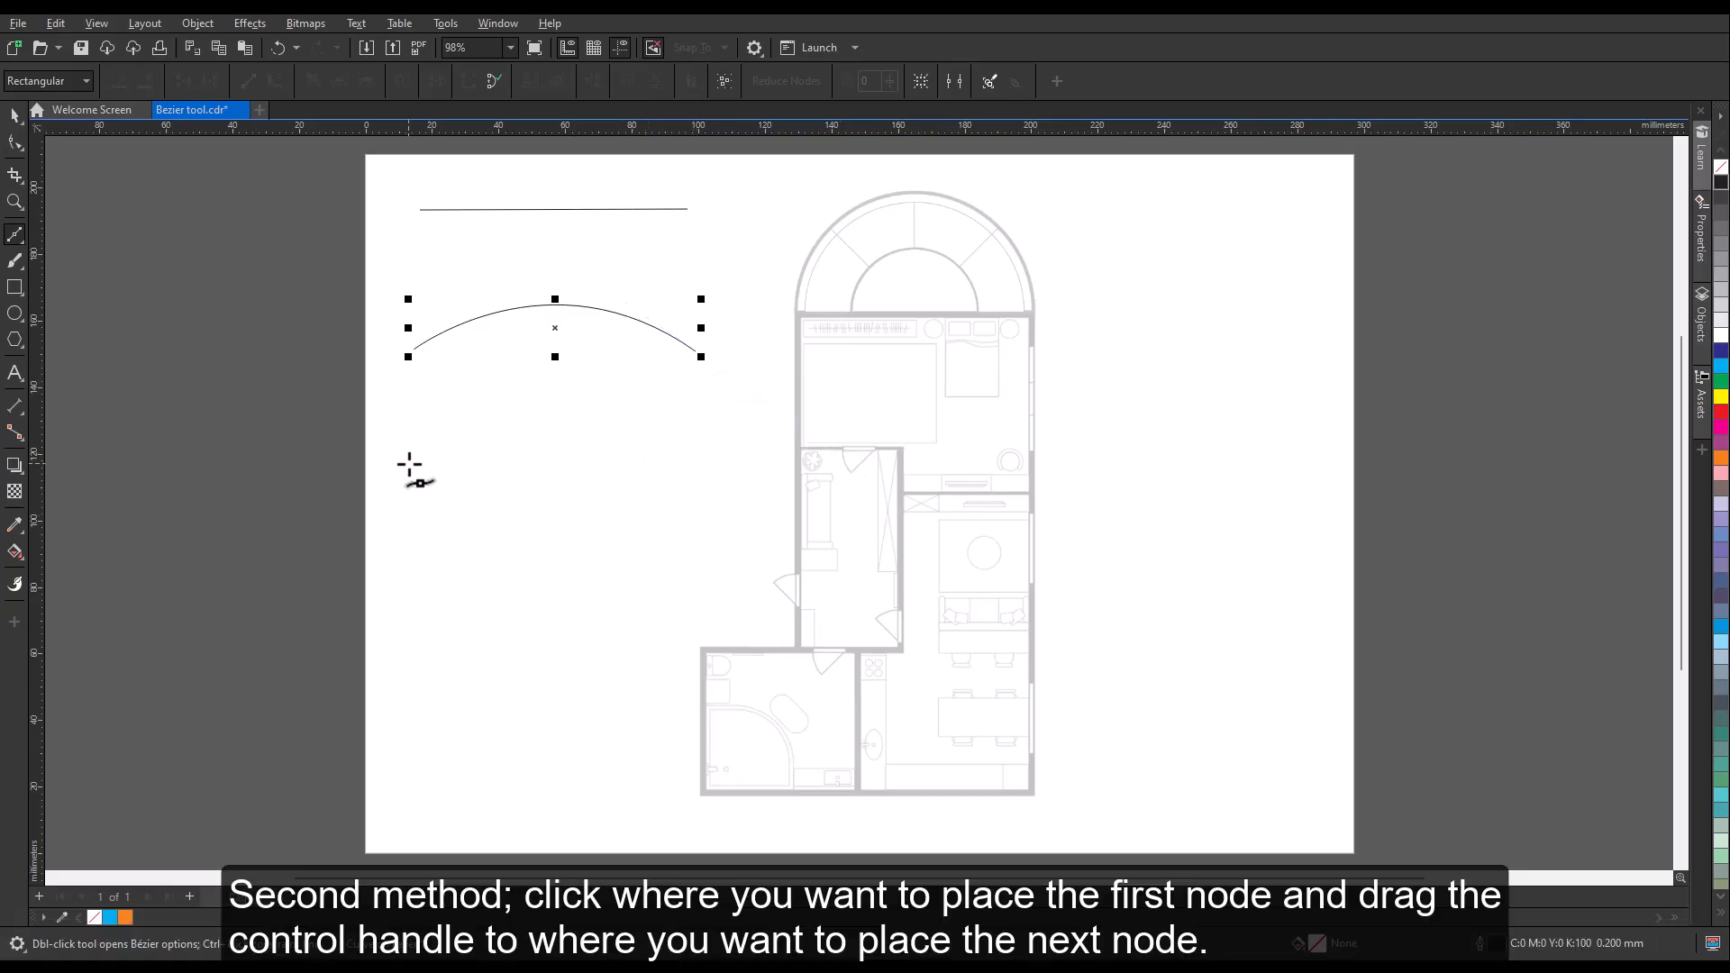
left_click_drag(407, 463, 705, 532)
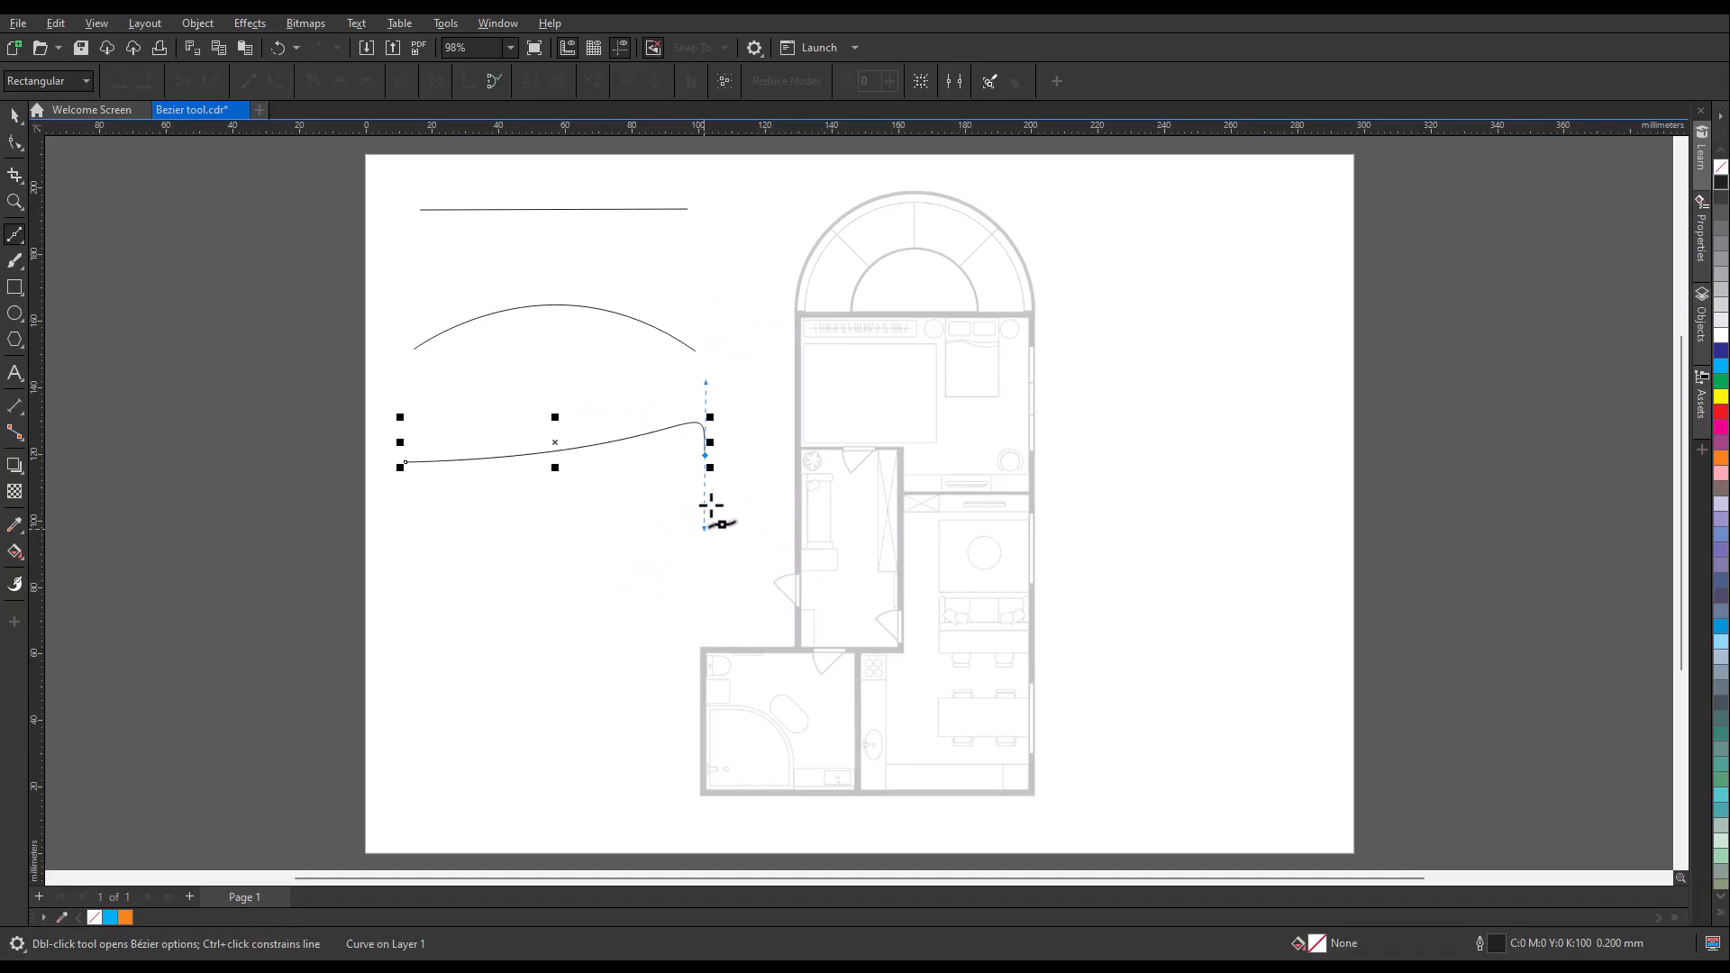
key("space")
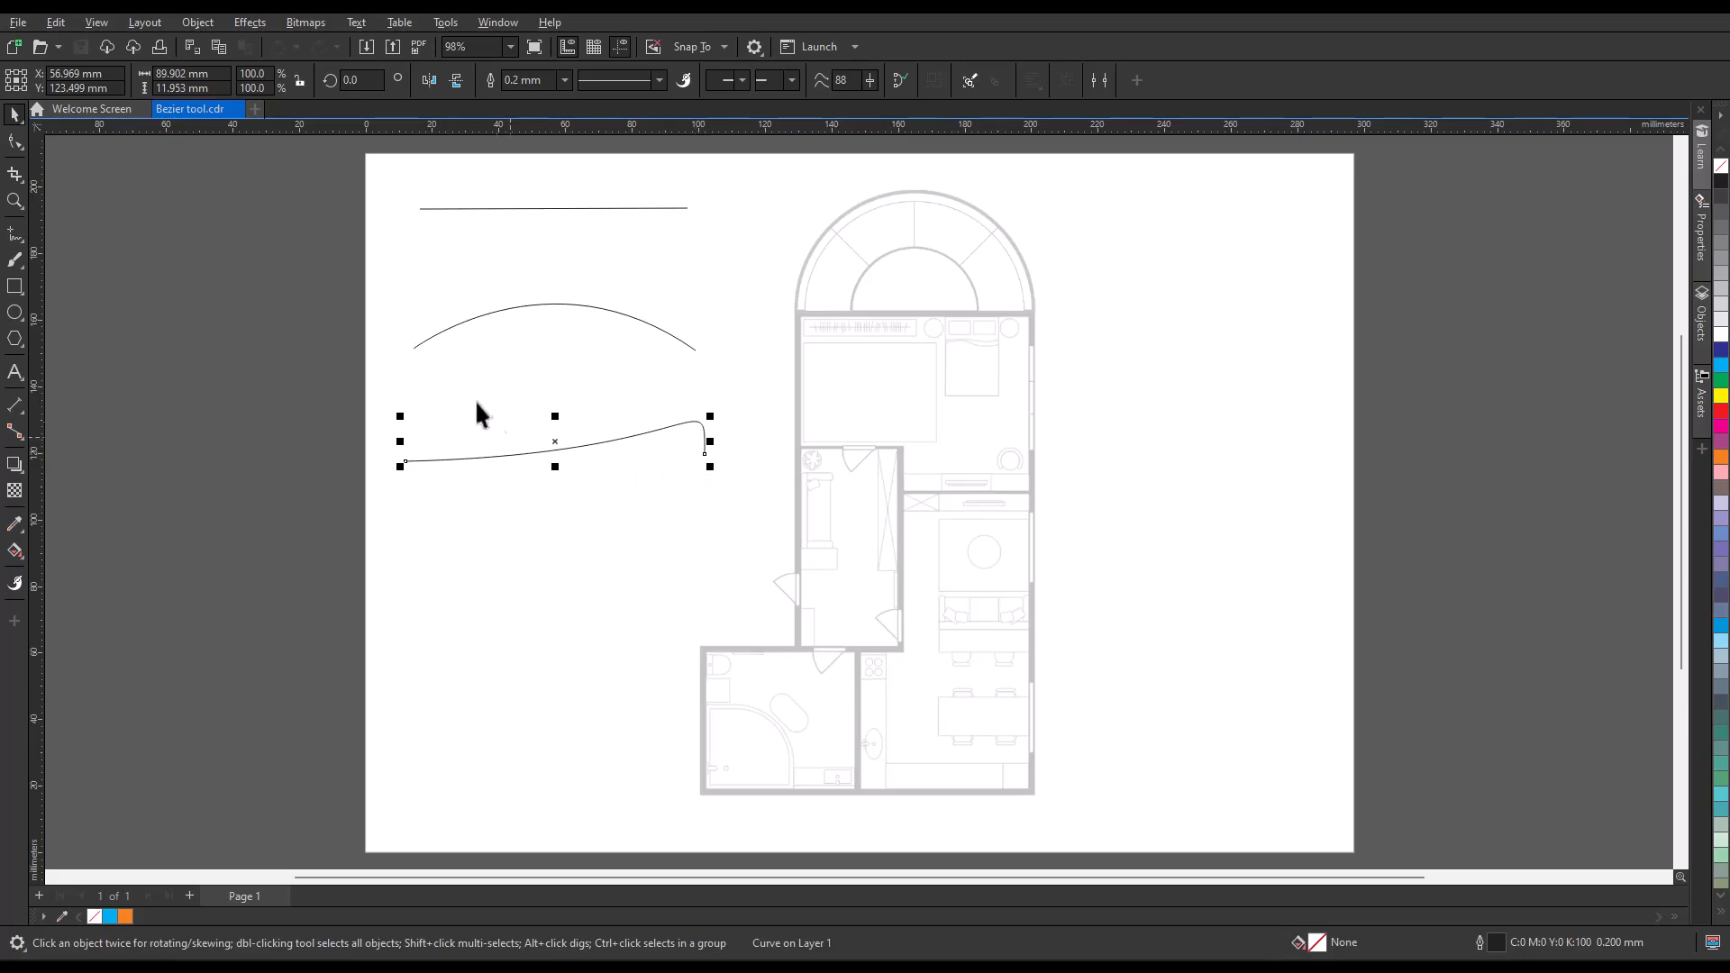
Delete the straight line and both Bézier curves beside the floor plan
left_click_drag(360, 172, 769, 497)
key("Delete")
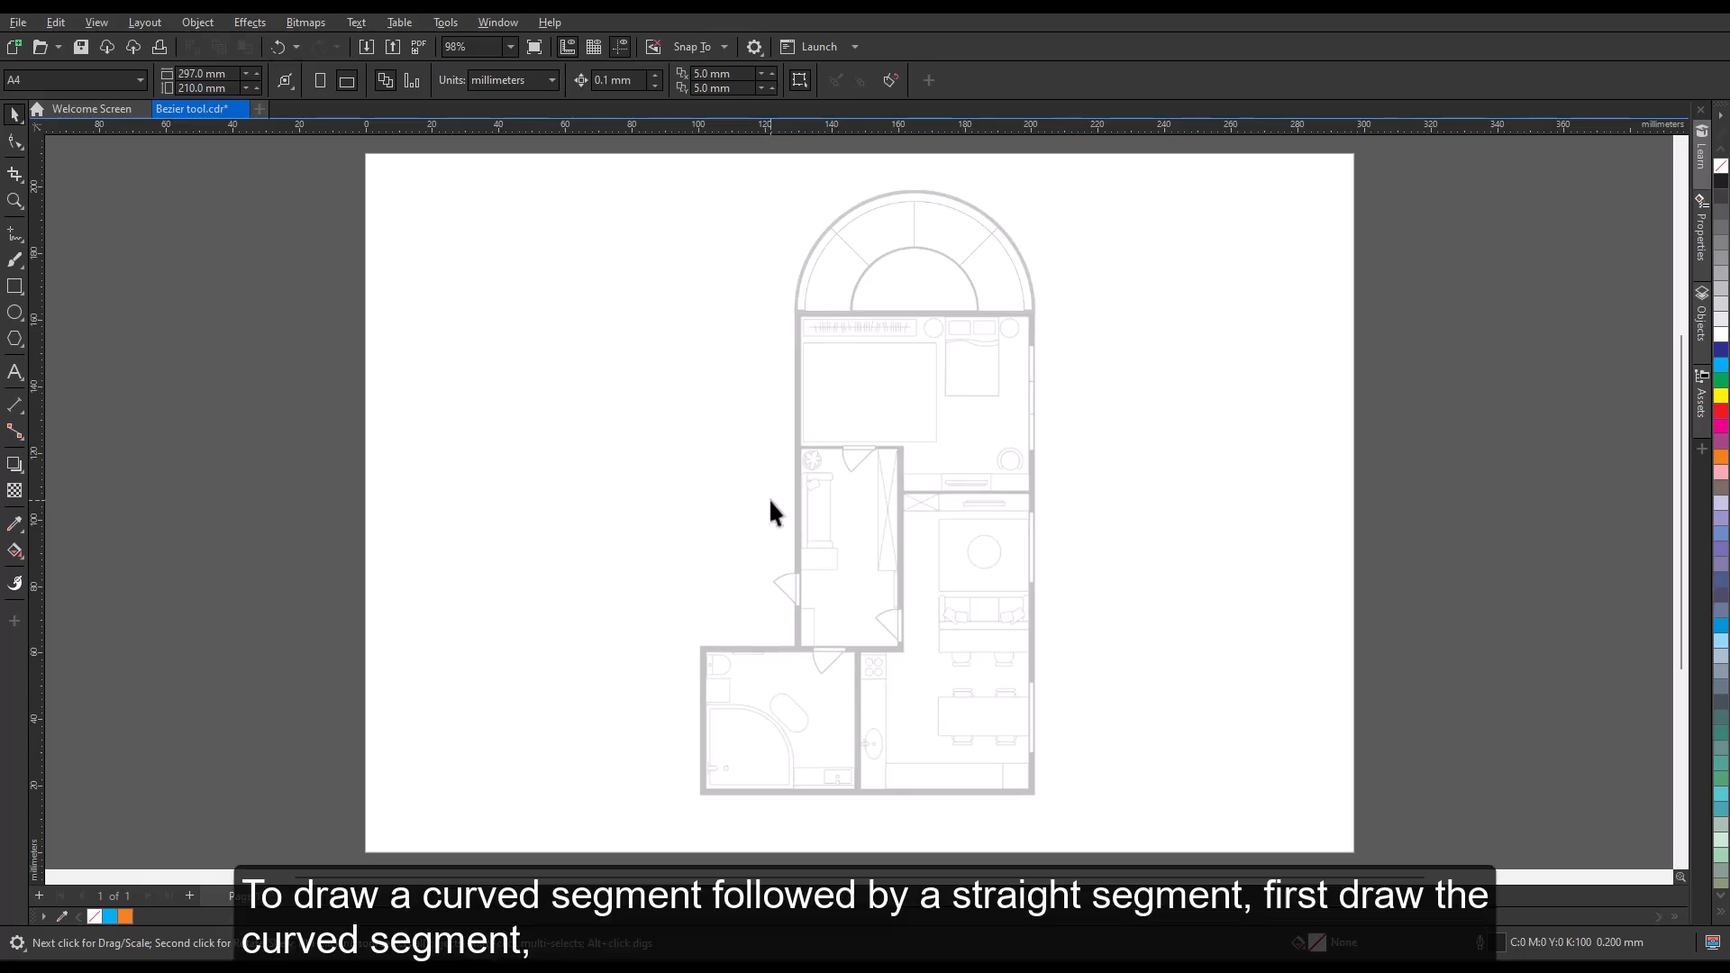
Draw a Bézier path about 71 by 48 mm left of the floor plan, with a curved segment followed by a vertical straight segment
left_click(23, 238)
left_click(61, 271)
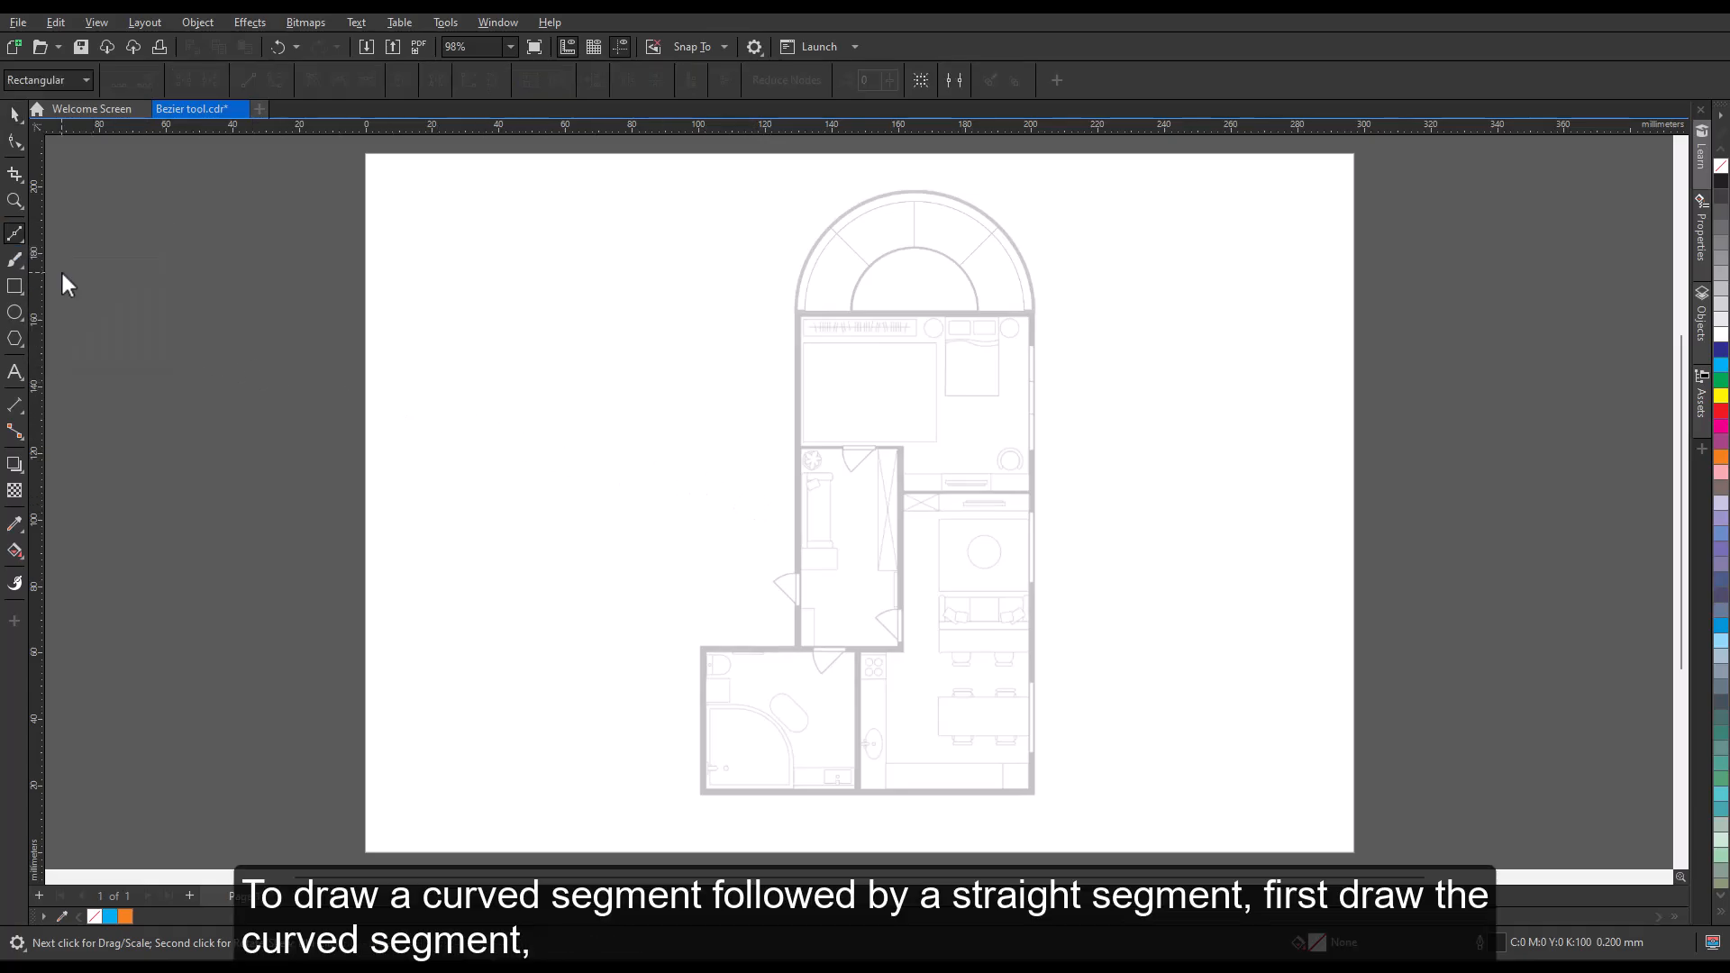
left_click(413, 309)
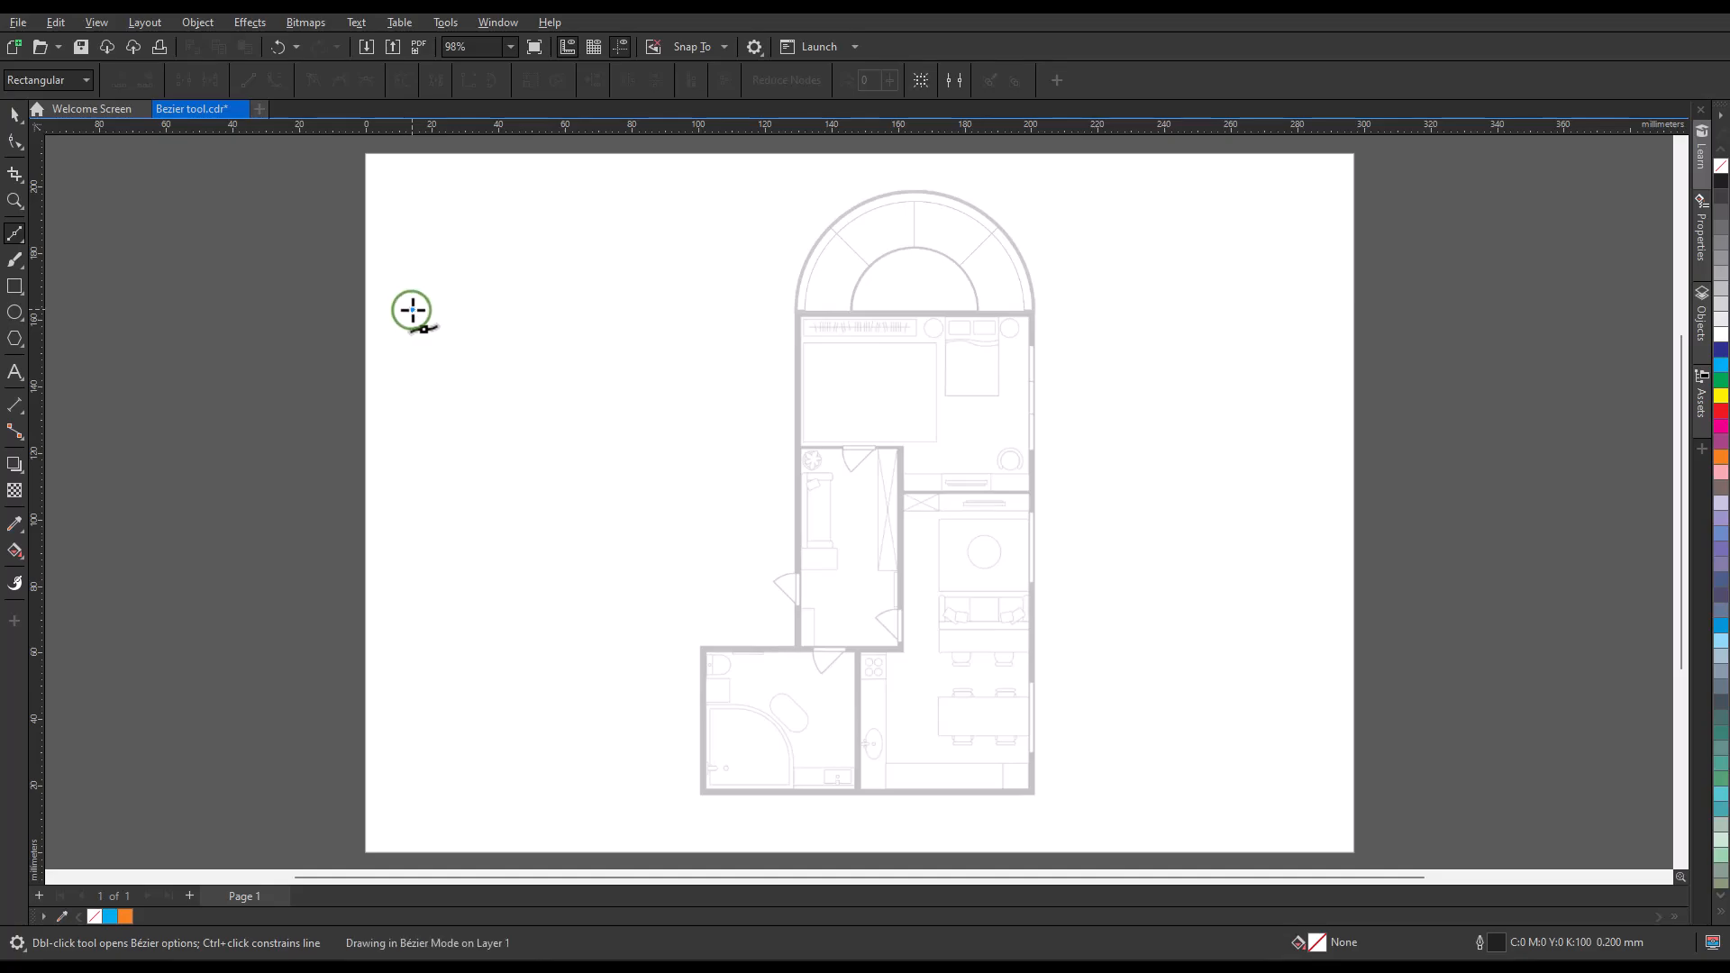
left_click(648, 306)
left_click_drag(647, 306, 647, 407)
double_click(649, 307)
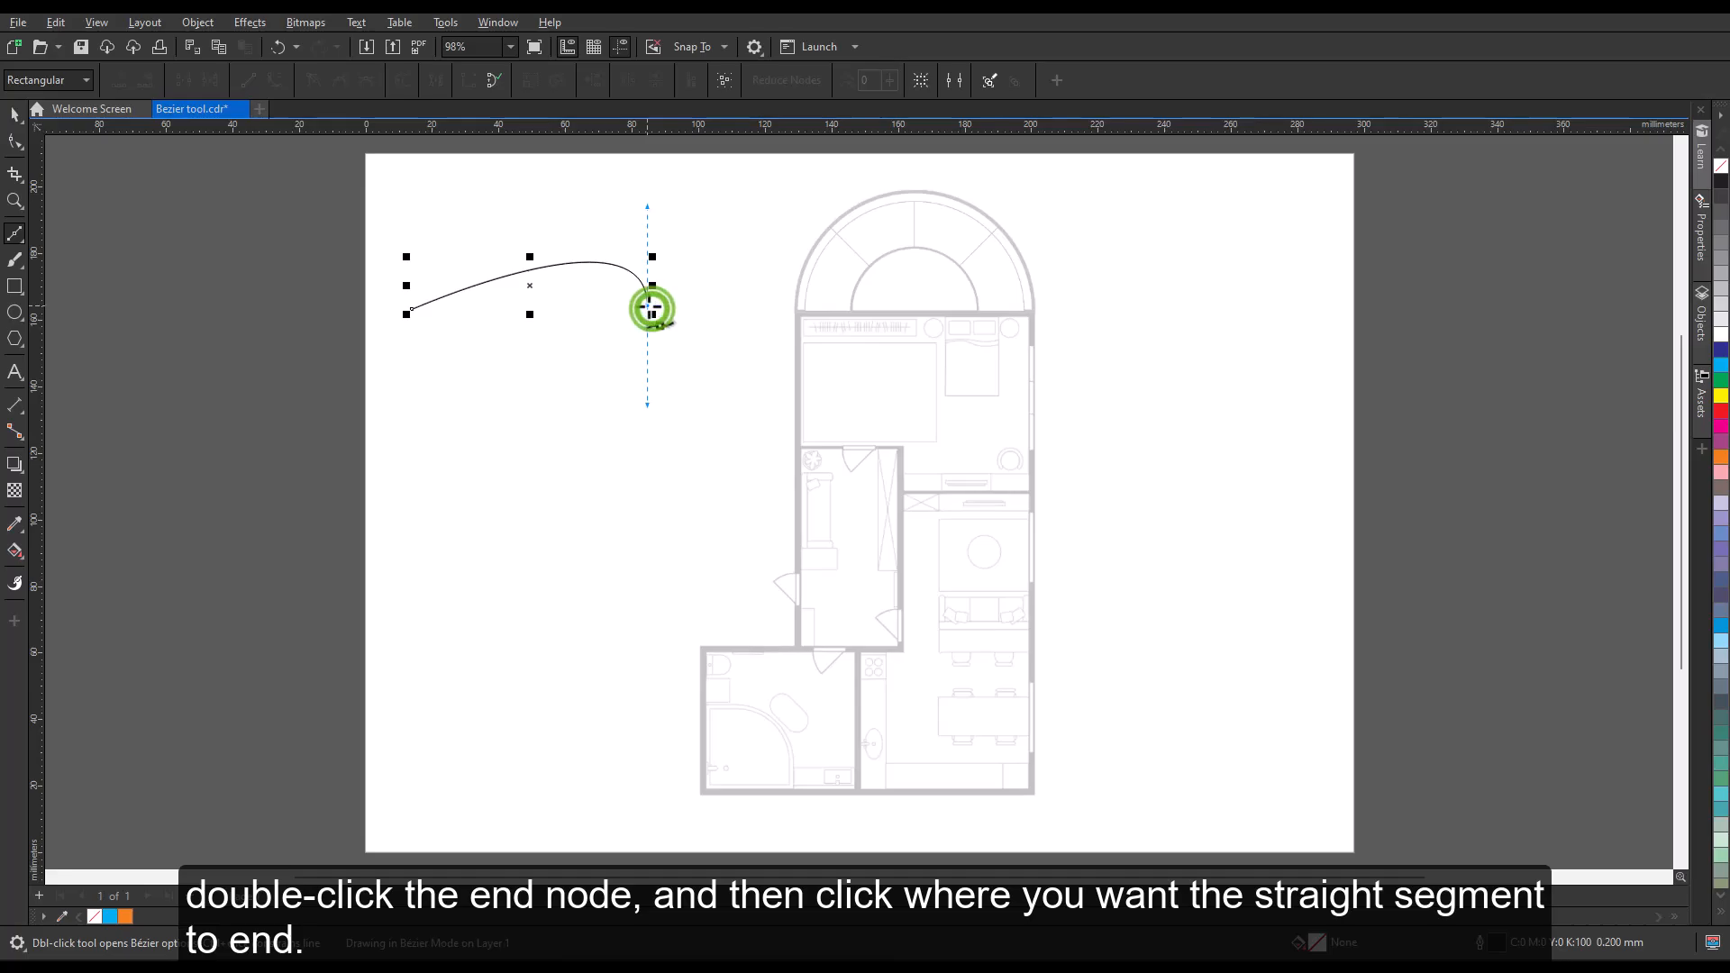
left_click(650, 421)
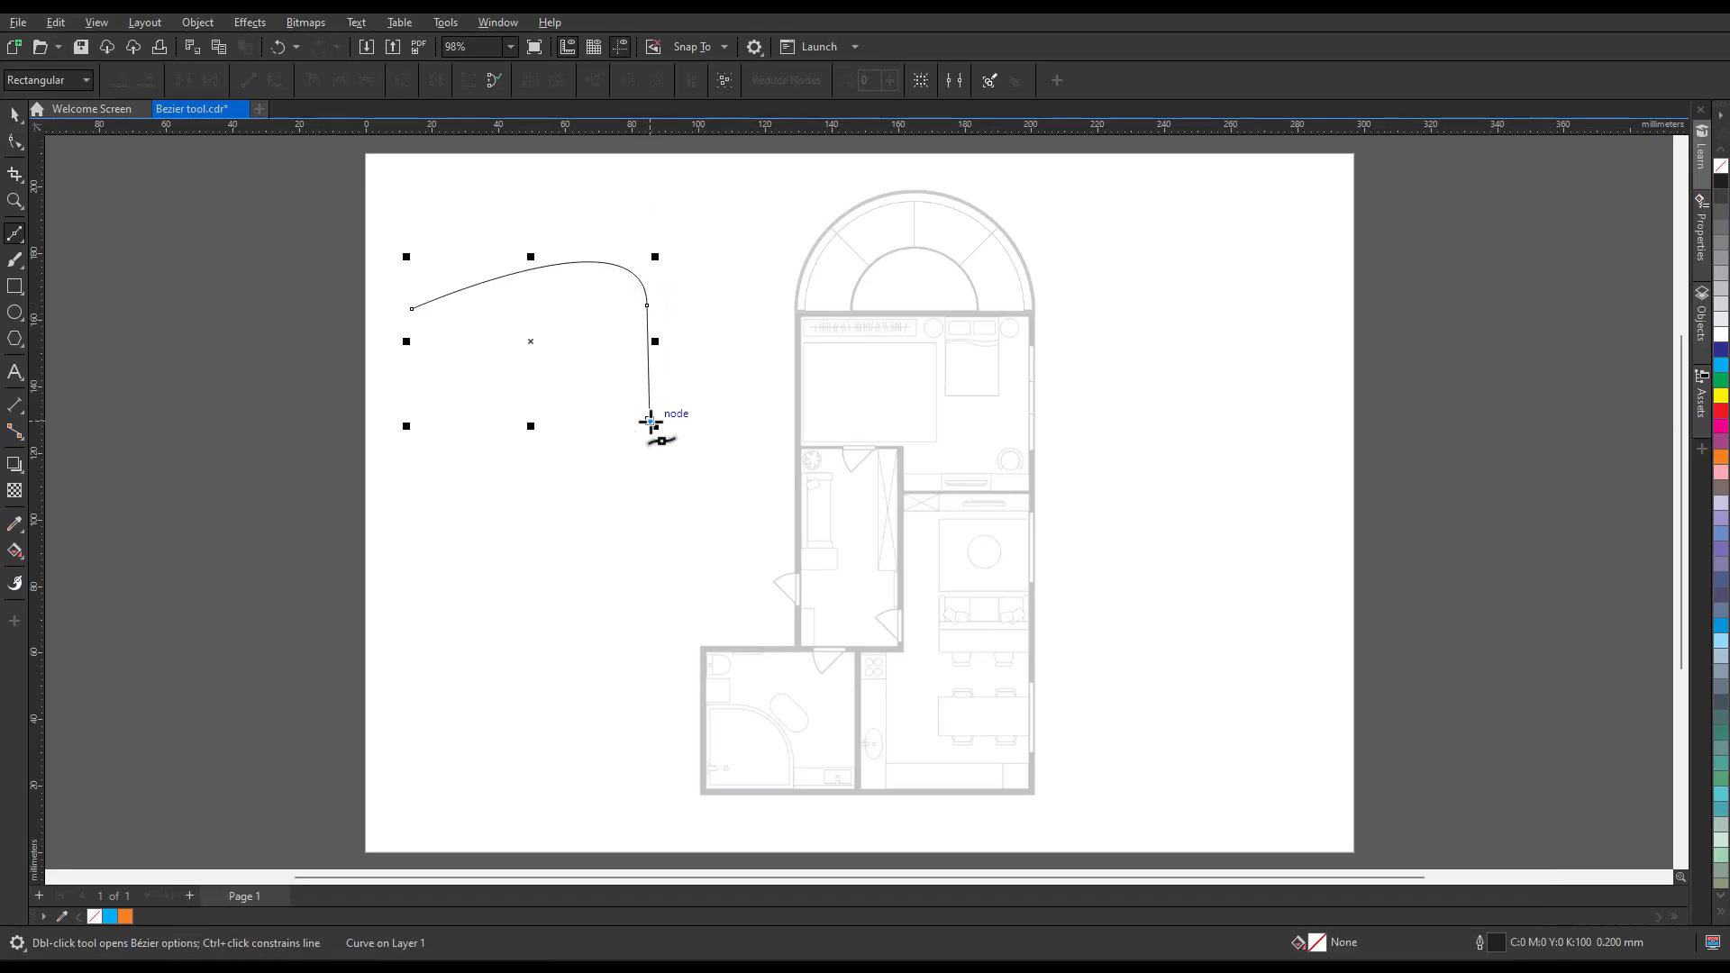
key("space")
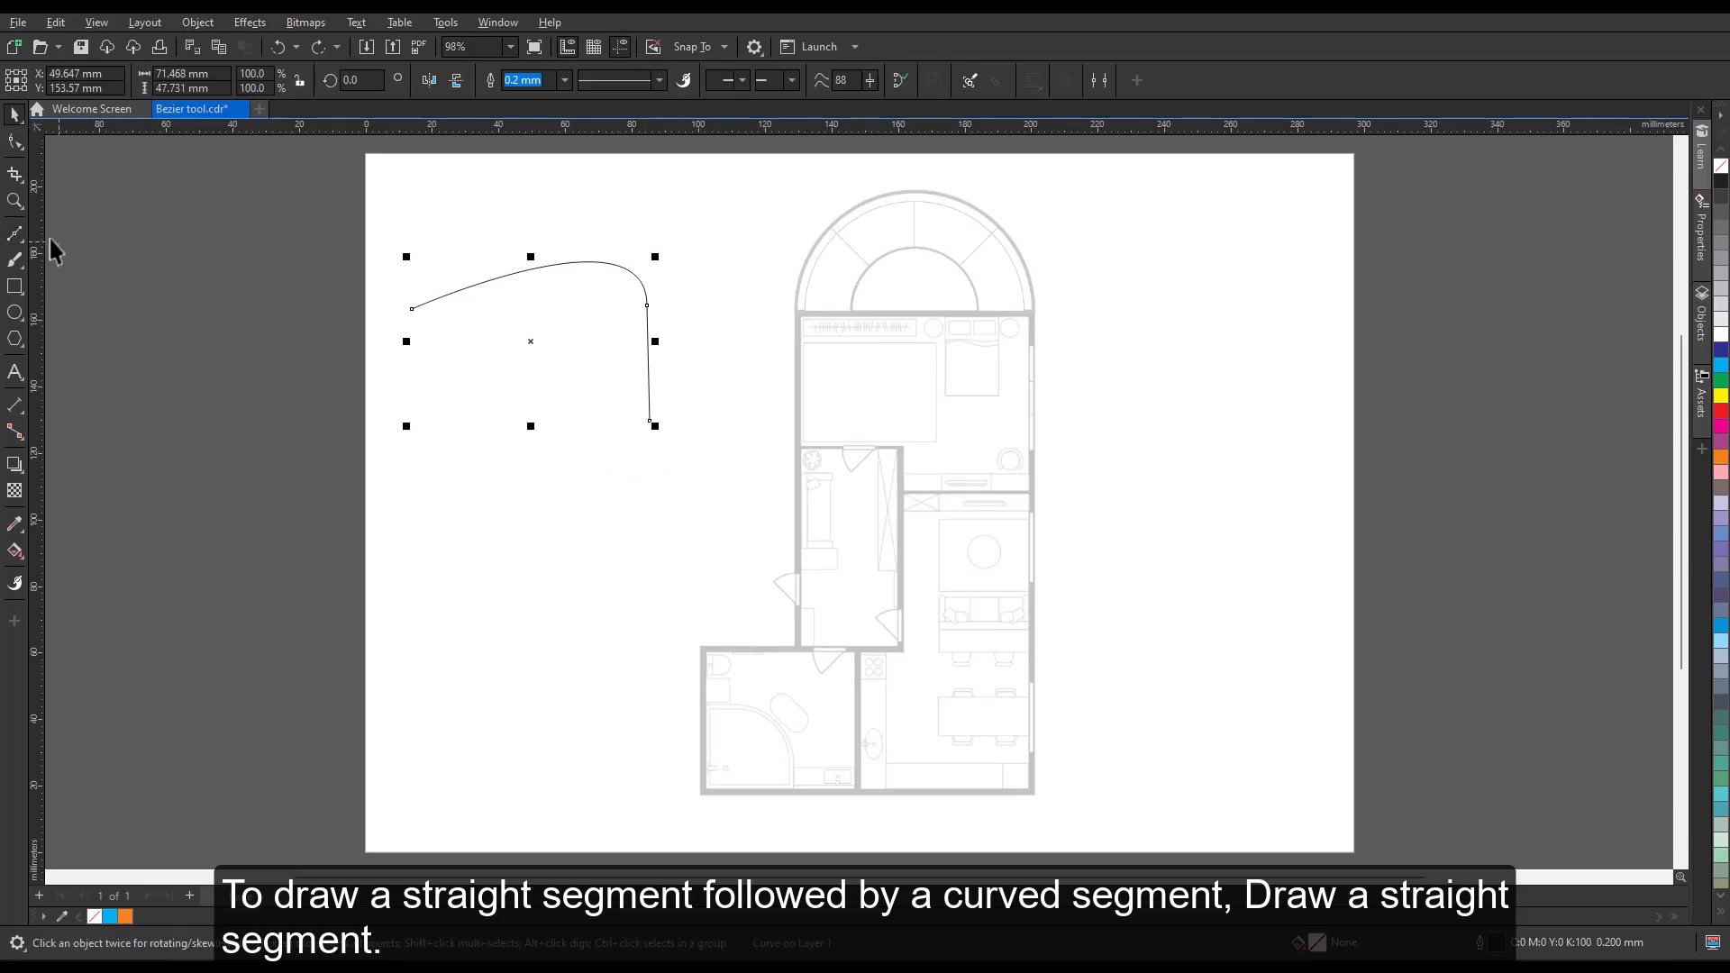
Draw a second Bézier path about 125 by 79 mm below the first, starting with a horizontal straight segment and continuing with curved segments
left_click(14, 233)
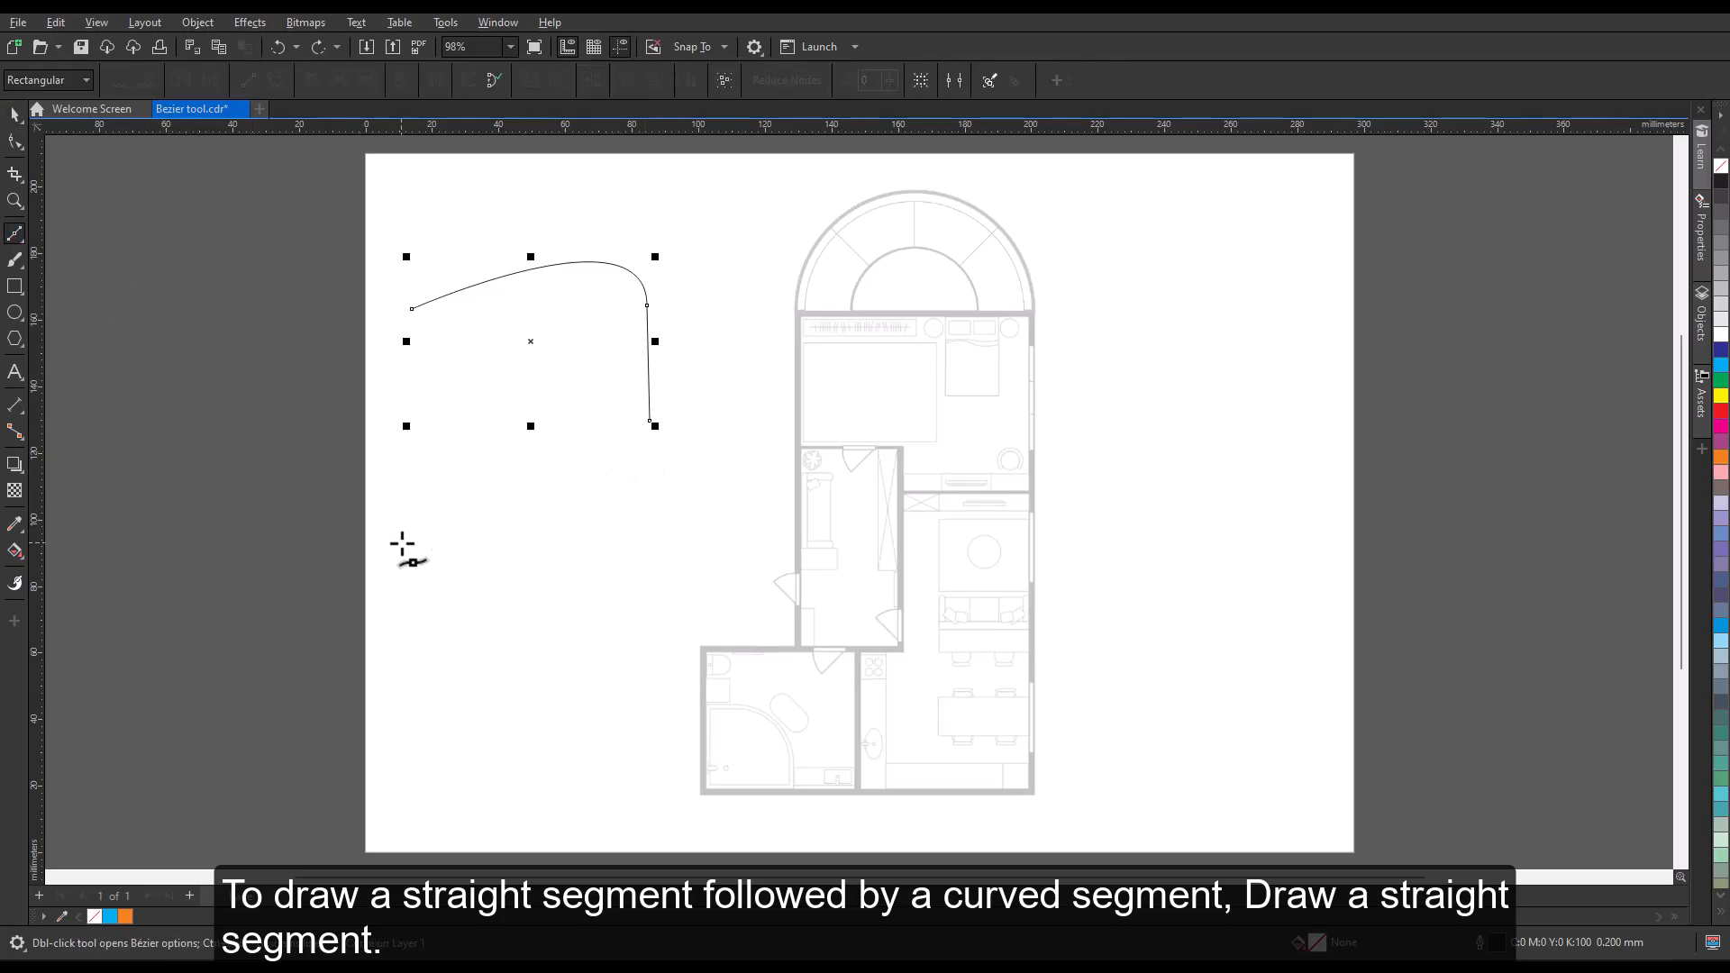
left_click(401, 543)
left_click(651, 541)
left_click(650, 541)
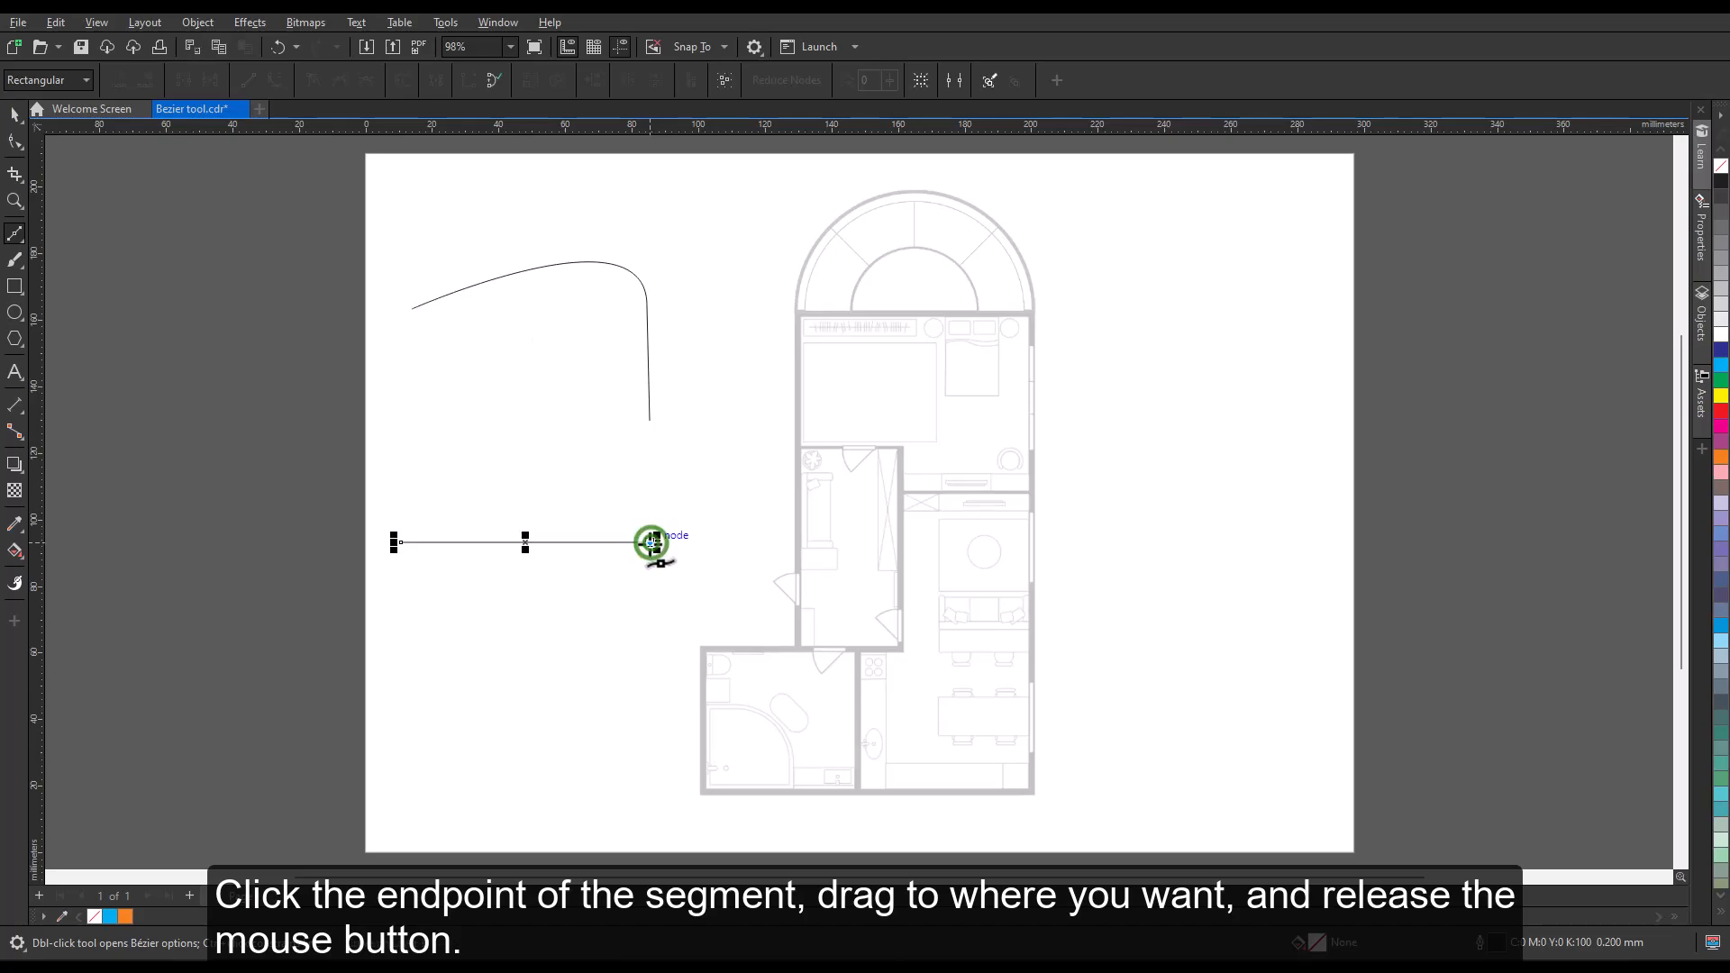
left_click_drag(650, 543, 819, 802)
left_click(819, 803)
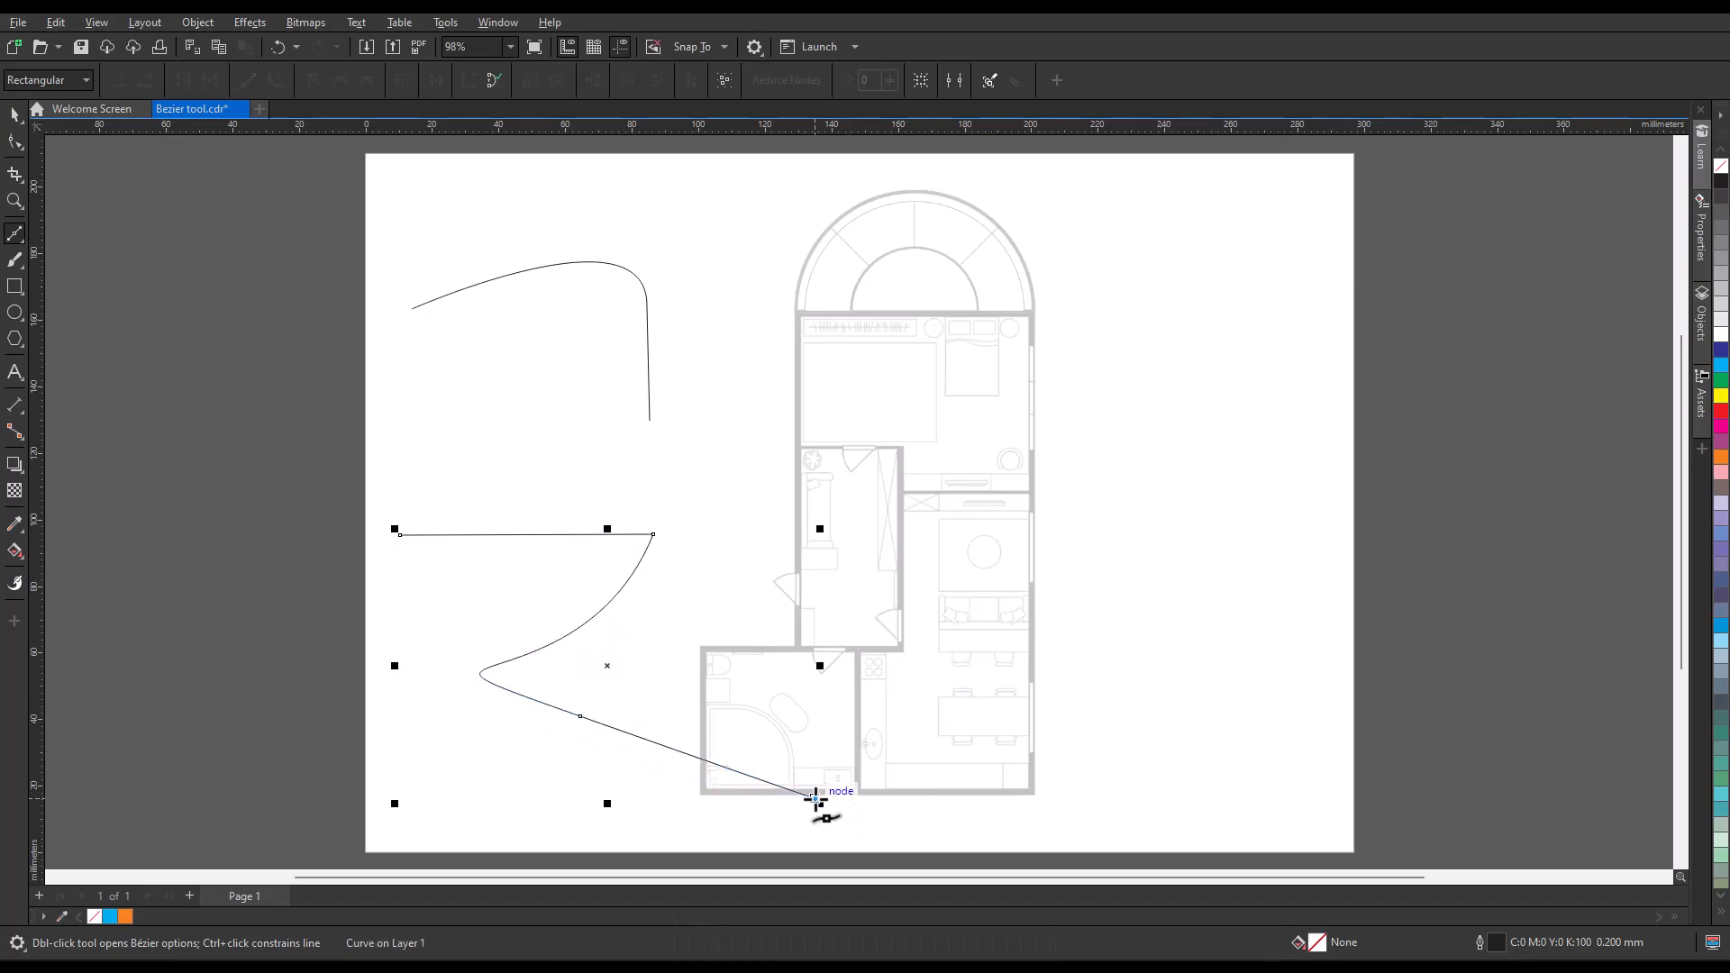
Select both Bézier paths and delete them
left_click(14, 117)
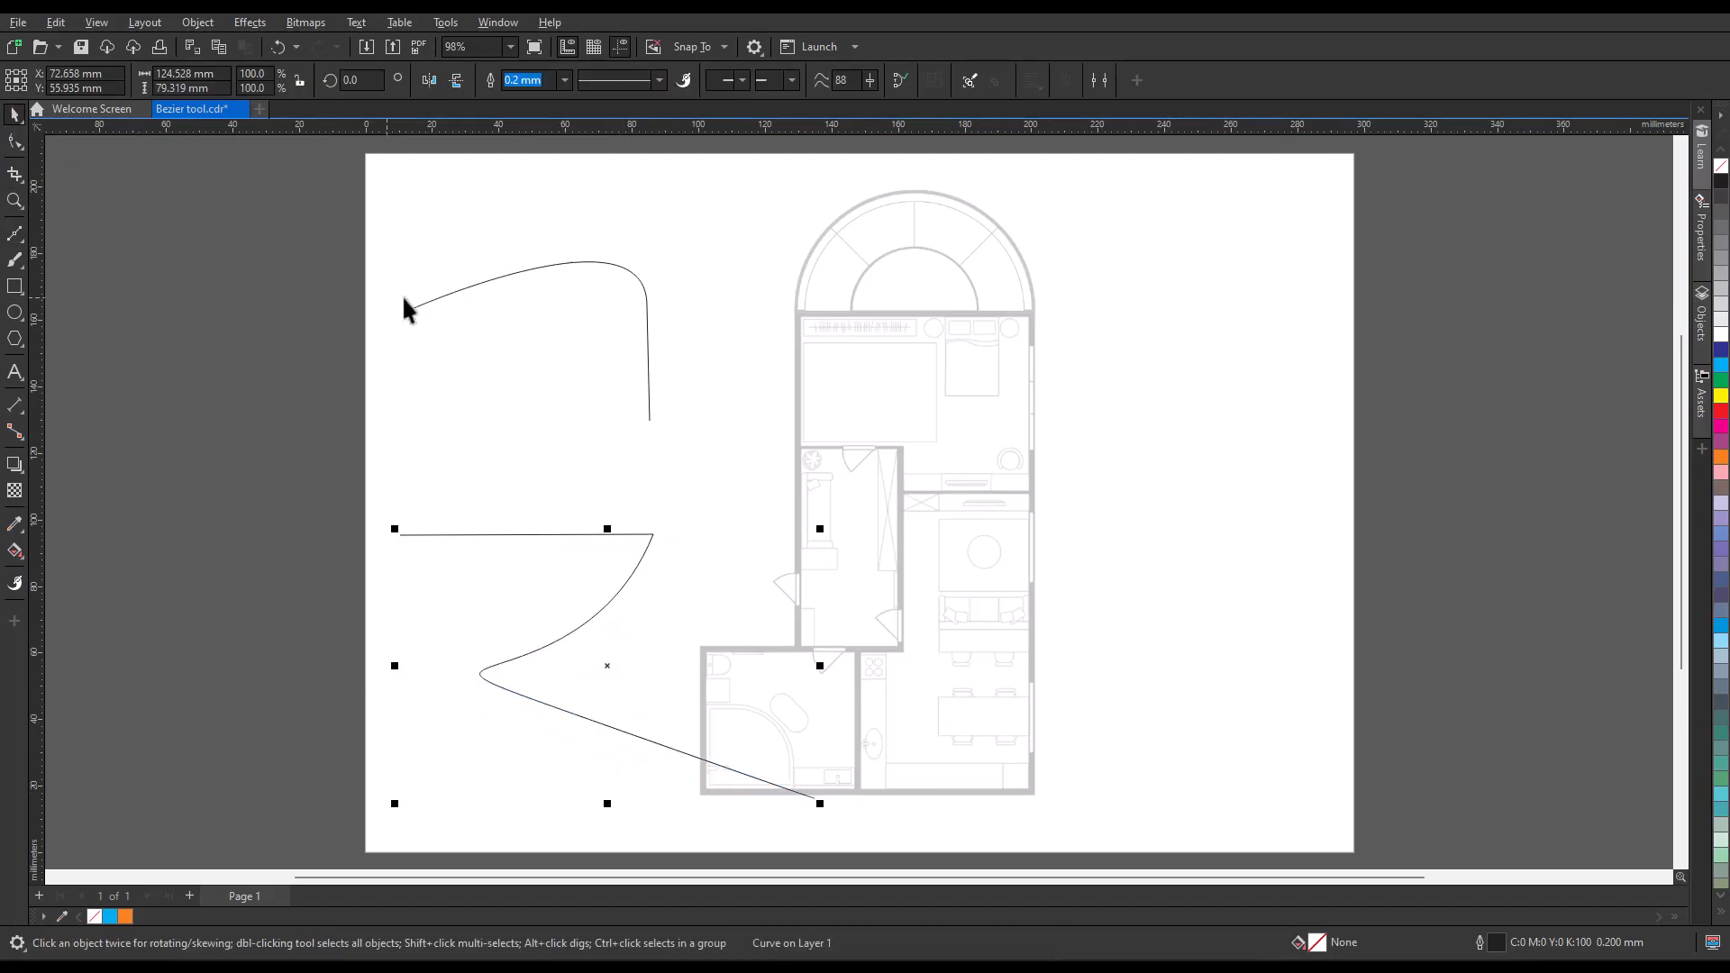
left_click(508, 268, "shift")
key("Delete")
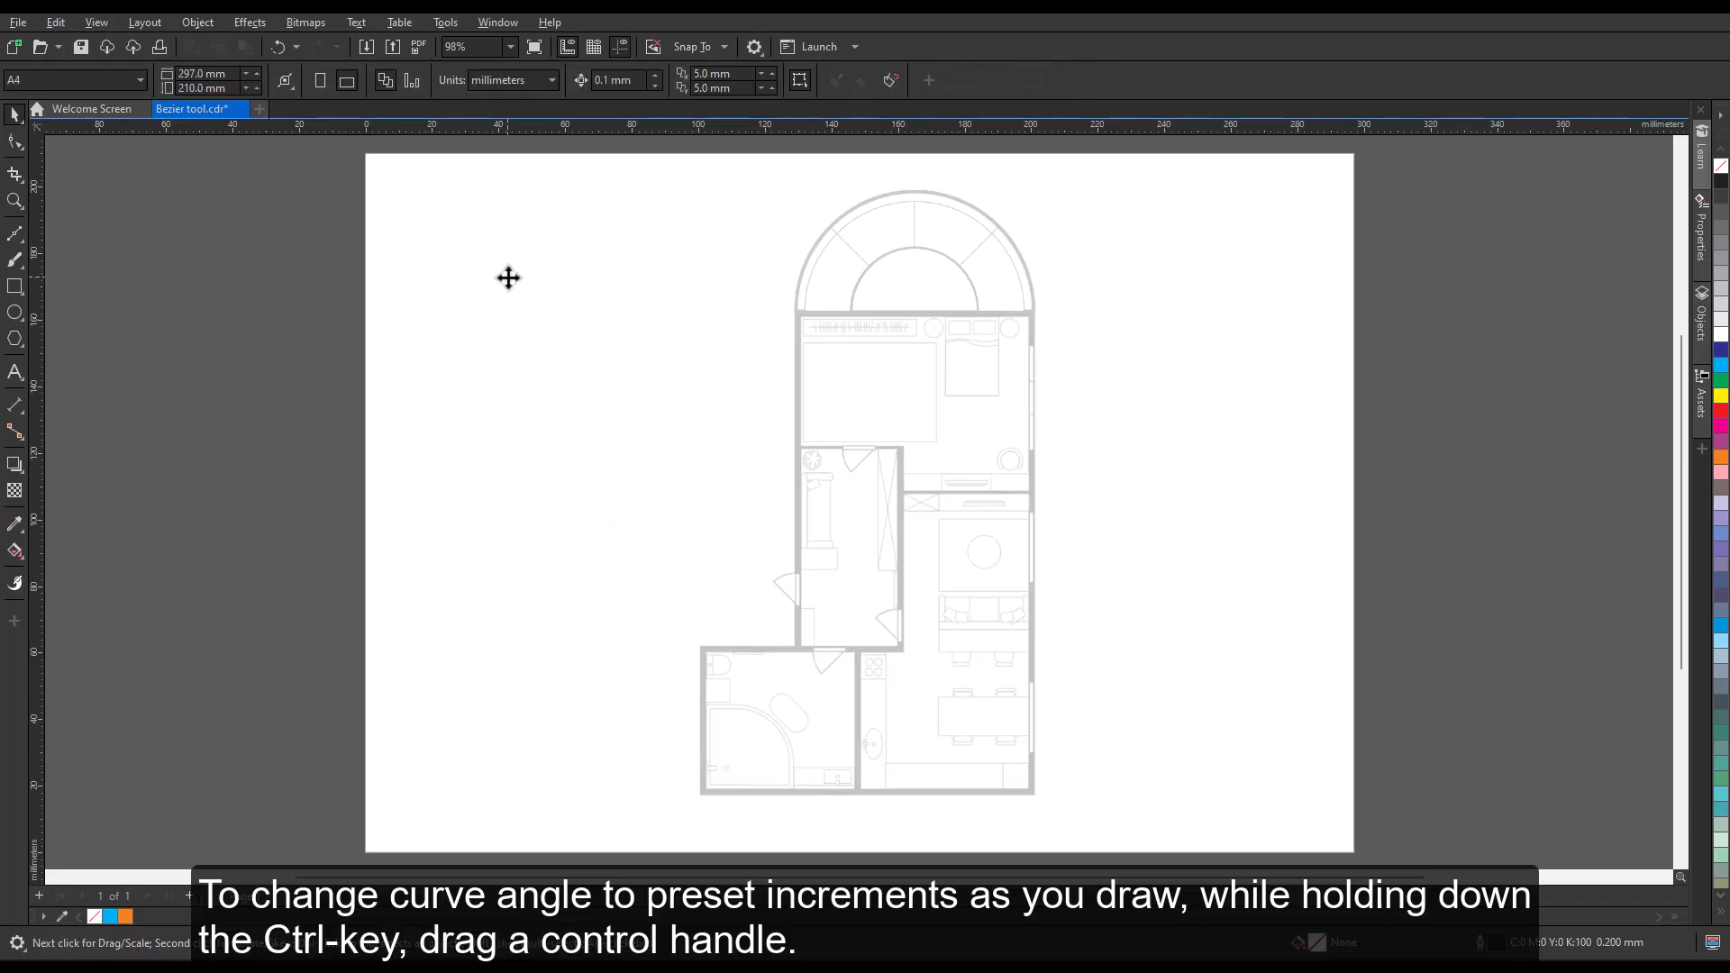
Draw a shallow arched Bézier curve near the page's upper-left corner, constraining its control handle to preset angle increments
left_click(13, 234)
left_click_drag(411, 267, 711, 313)
key("ctrl+z")
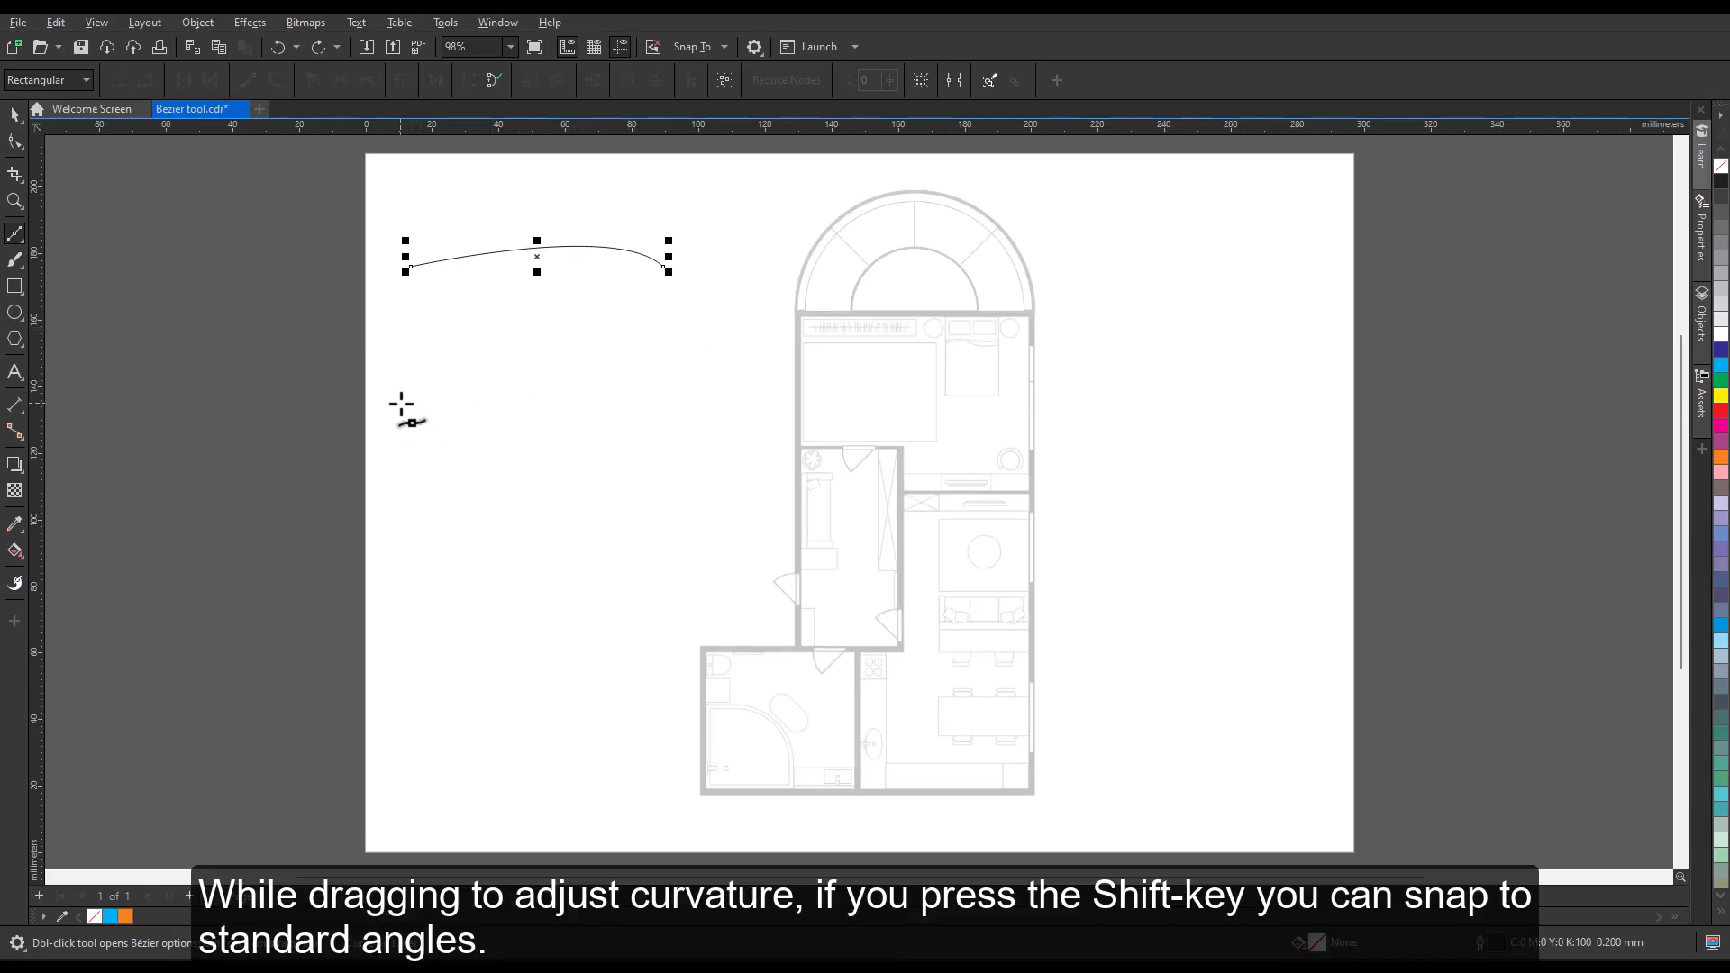
Draw another Bézier curve about 84 by 6 mm below the first, snapping its handle to standard angles and repositioning the end node
left_click(401, 404)
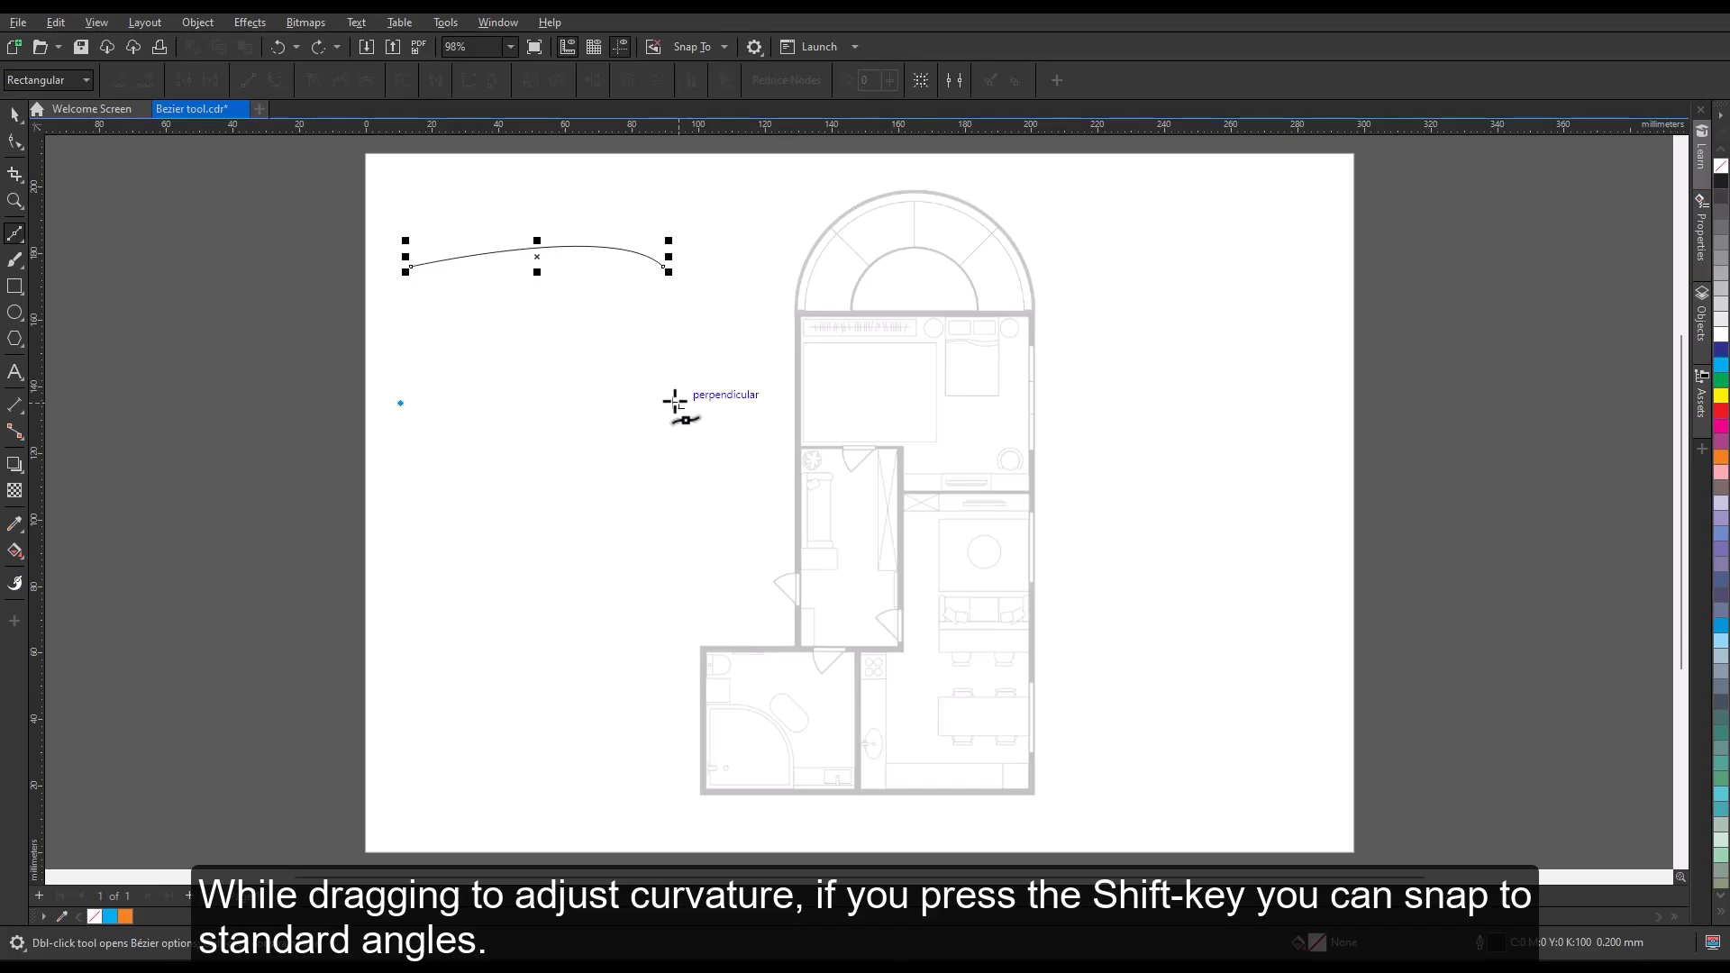
left_click(674, 402)
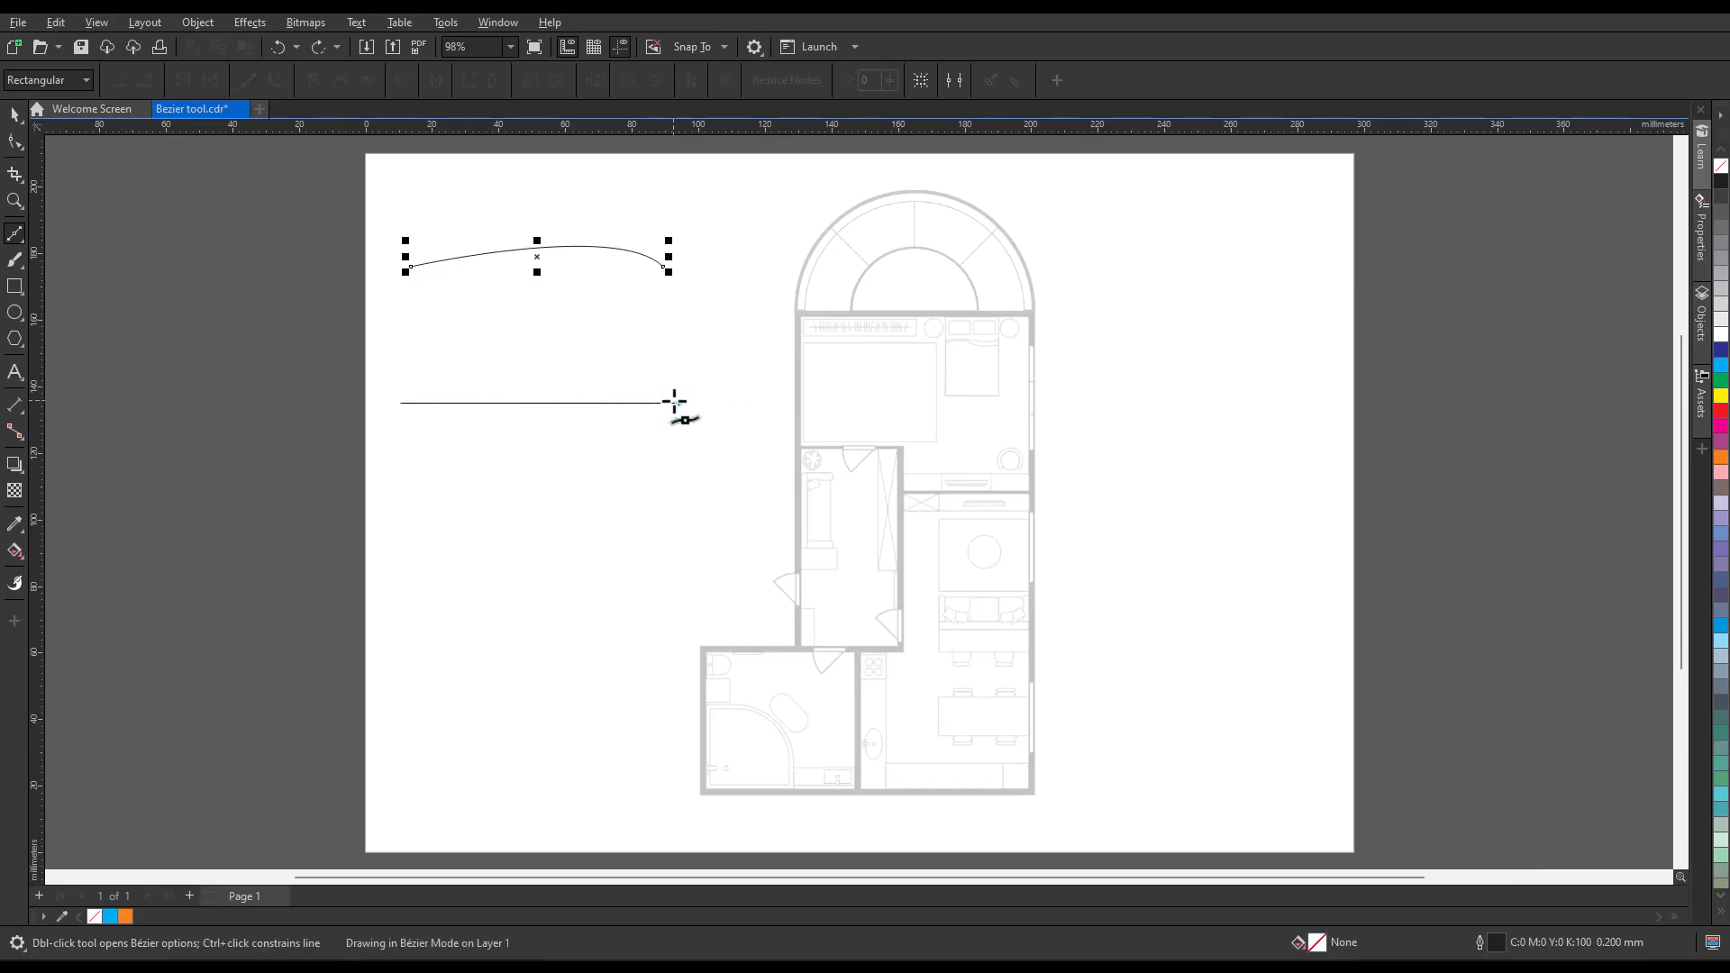
left_click_drag(676, 403, 709, 447)
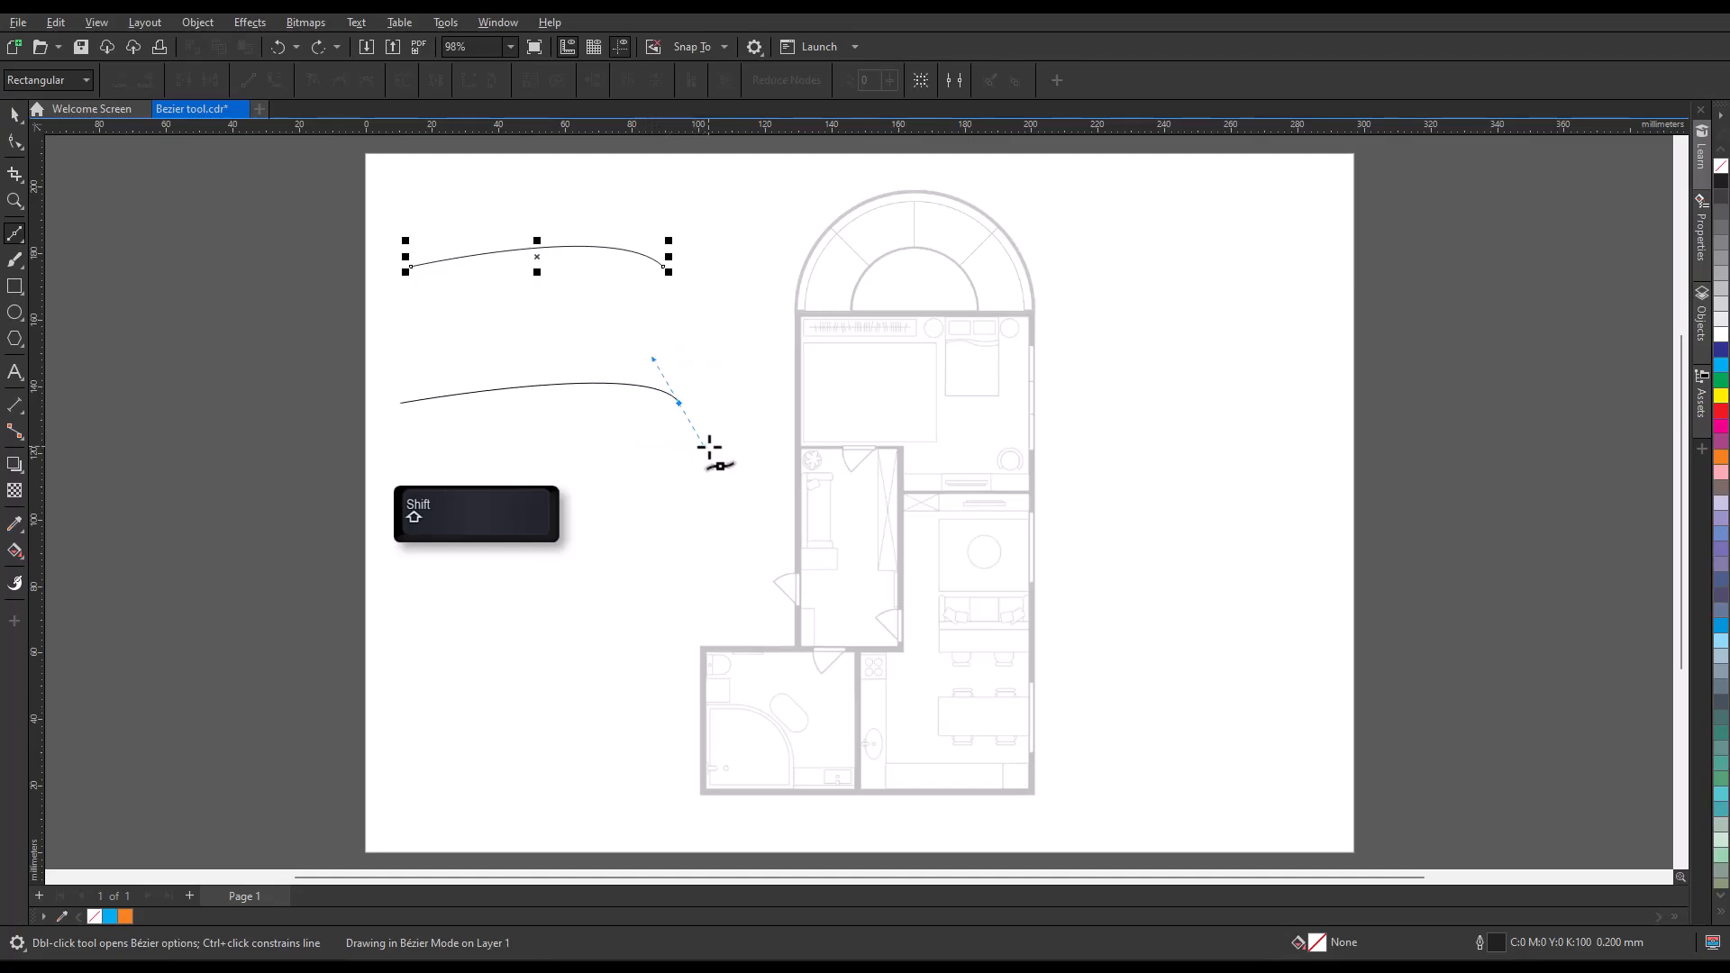
key("alt")
mouse_move(709, 447)
left_mouse_down()
mouse_move(679, 451)
mouse_move(716, 463)
mouse_move(662, 397)
mouse_move(621, 475)
mouse_move(749, 458)
mouse_move(706, 410)
mouse_move(667, 450)
mouse_move(735, 442)
mouse_move(709, 445)
left_mouse_up()
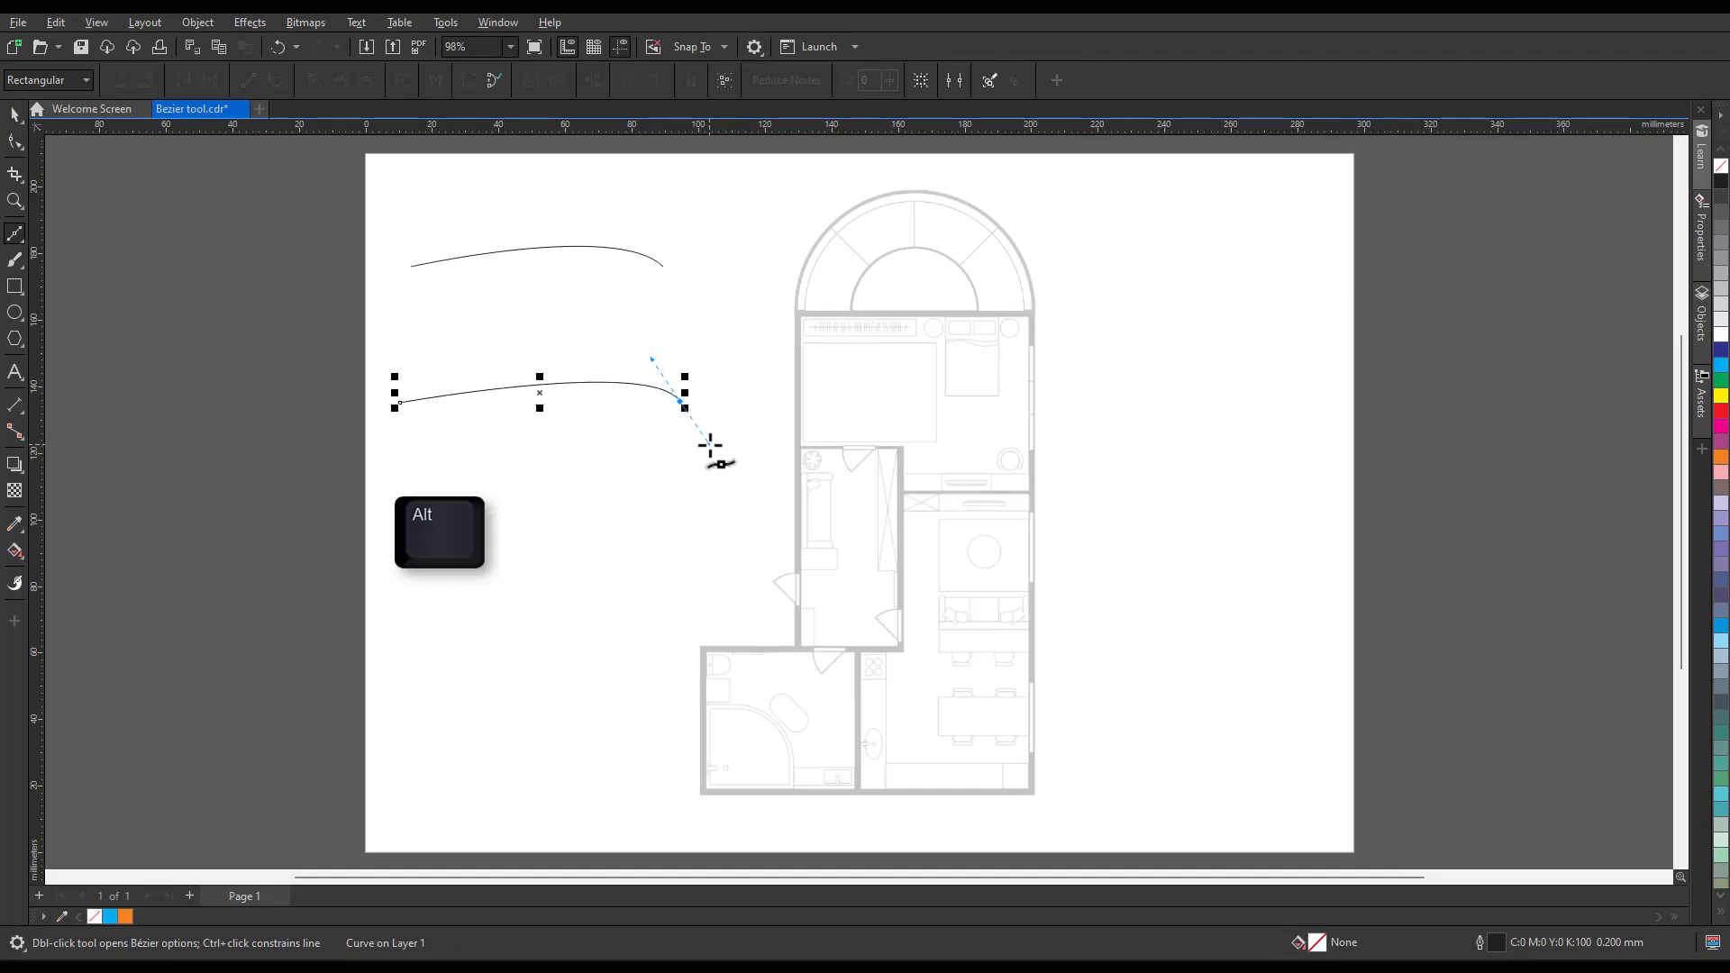
key("space")
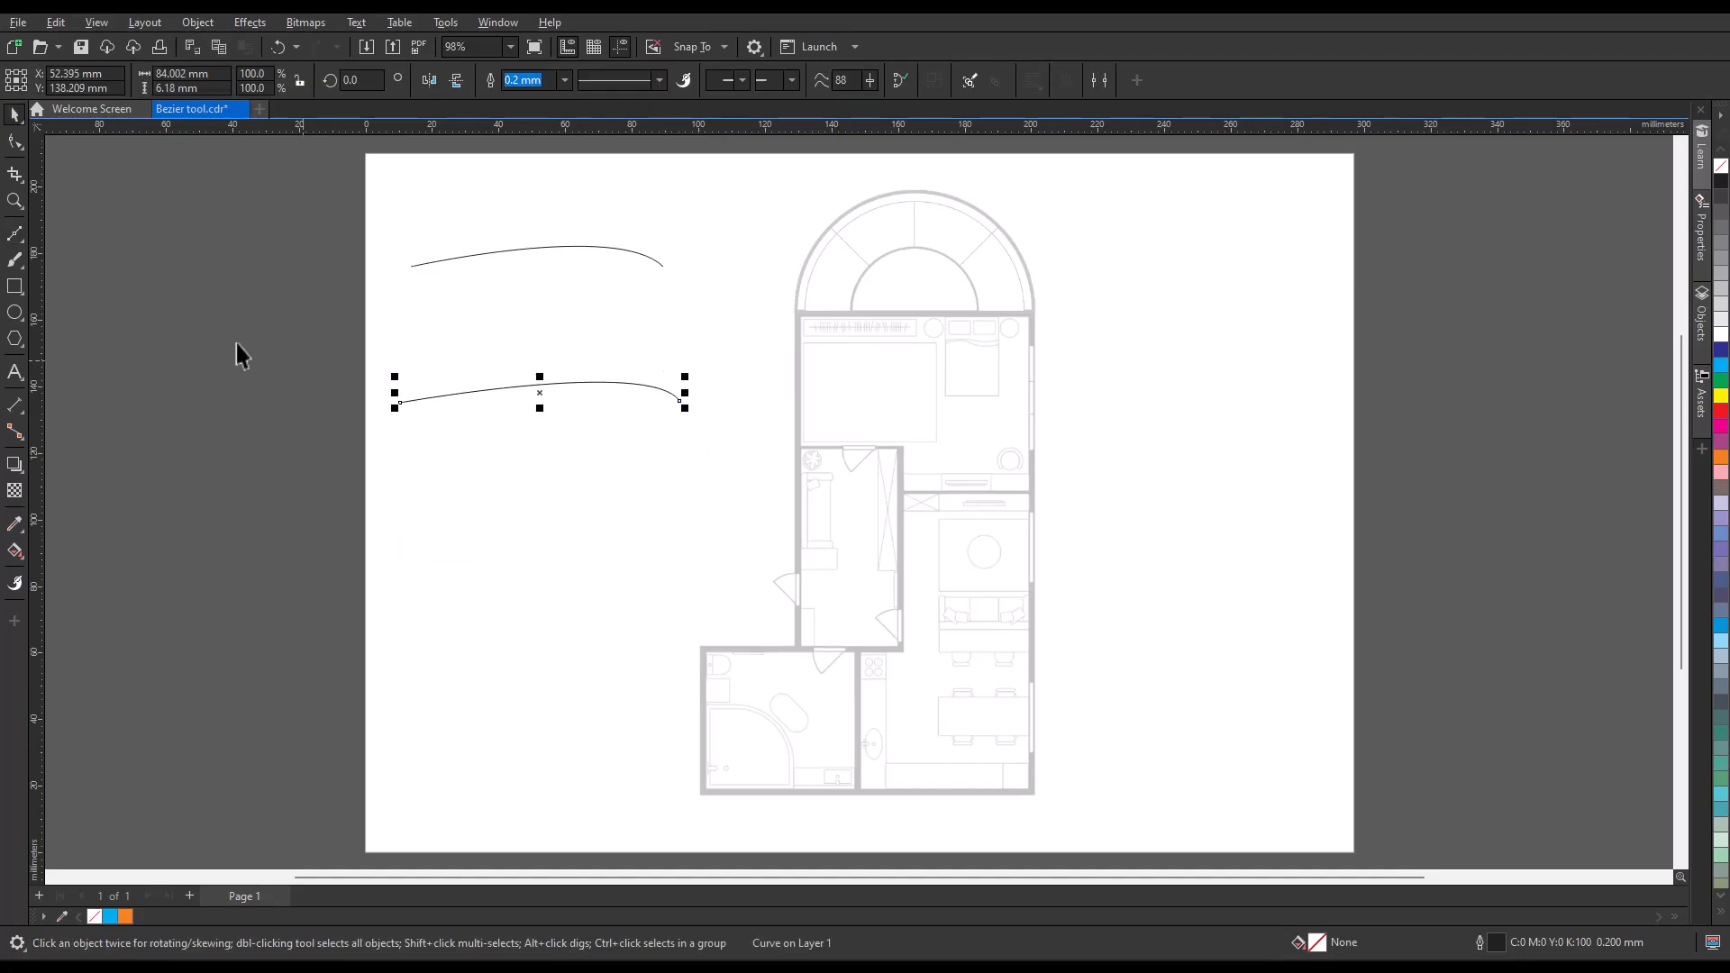
Draw a Bézier path below the two curves: a horizontal straight segment, a curved segment ending in a cusp node, and a rising final segment
left_click(16, 233)
left_click(400, 533)
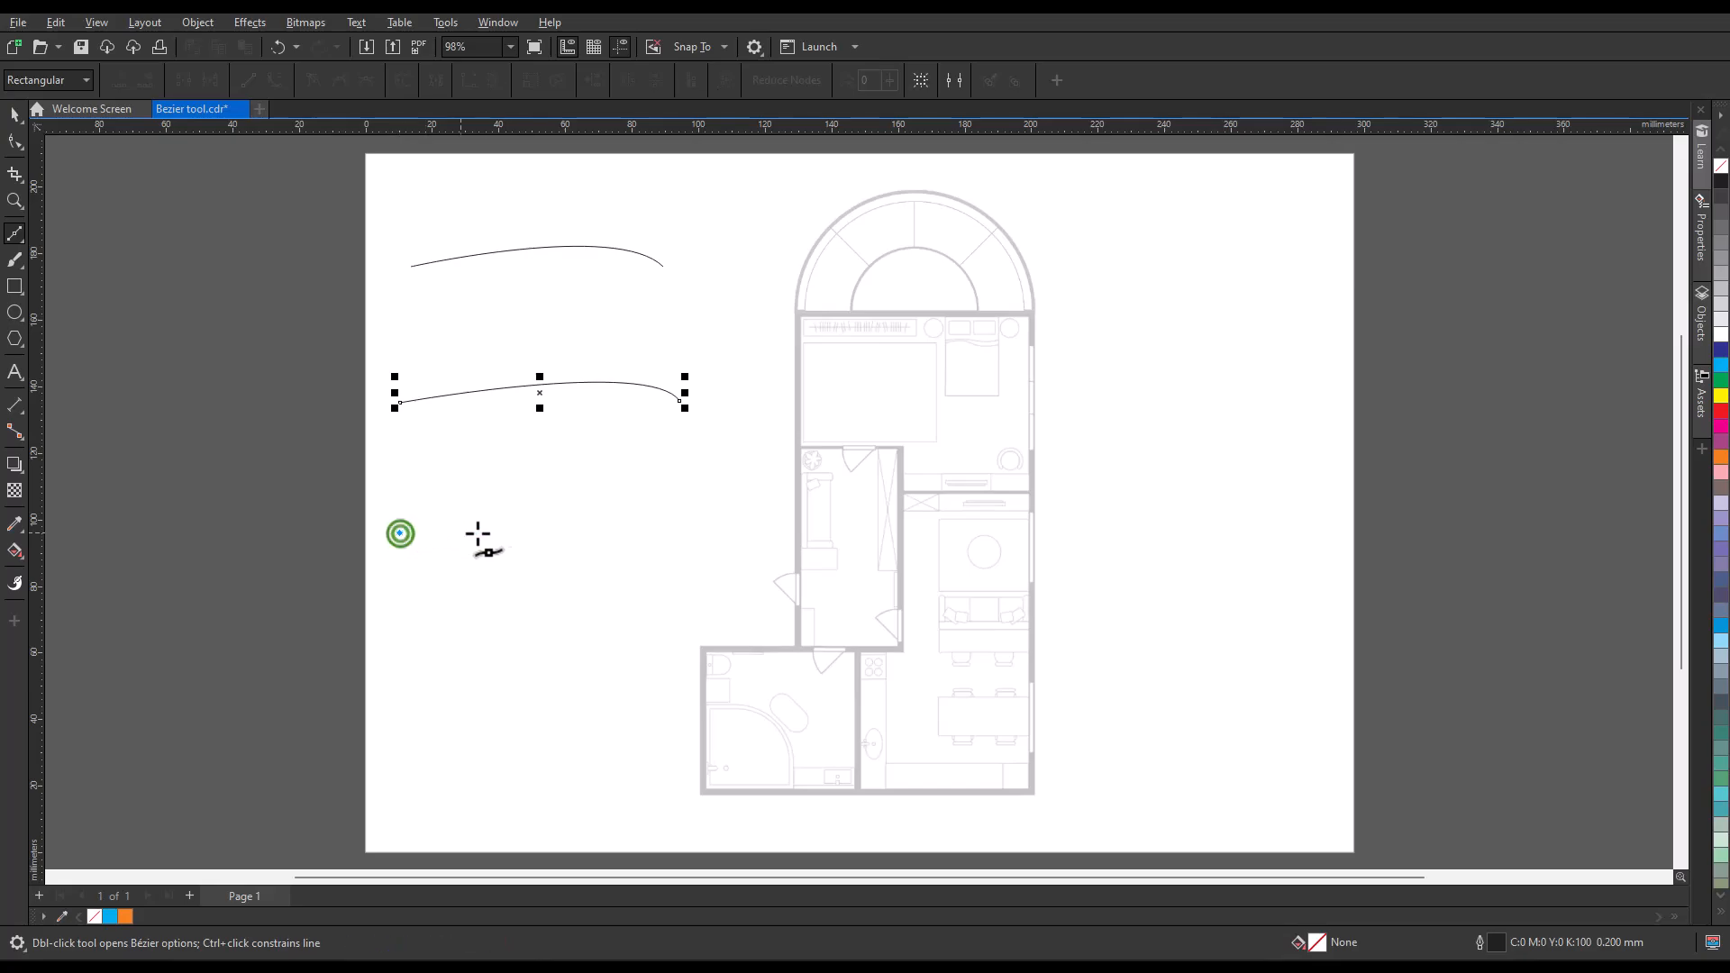
left_click(648, 533)
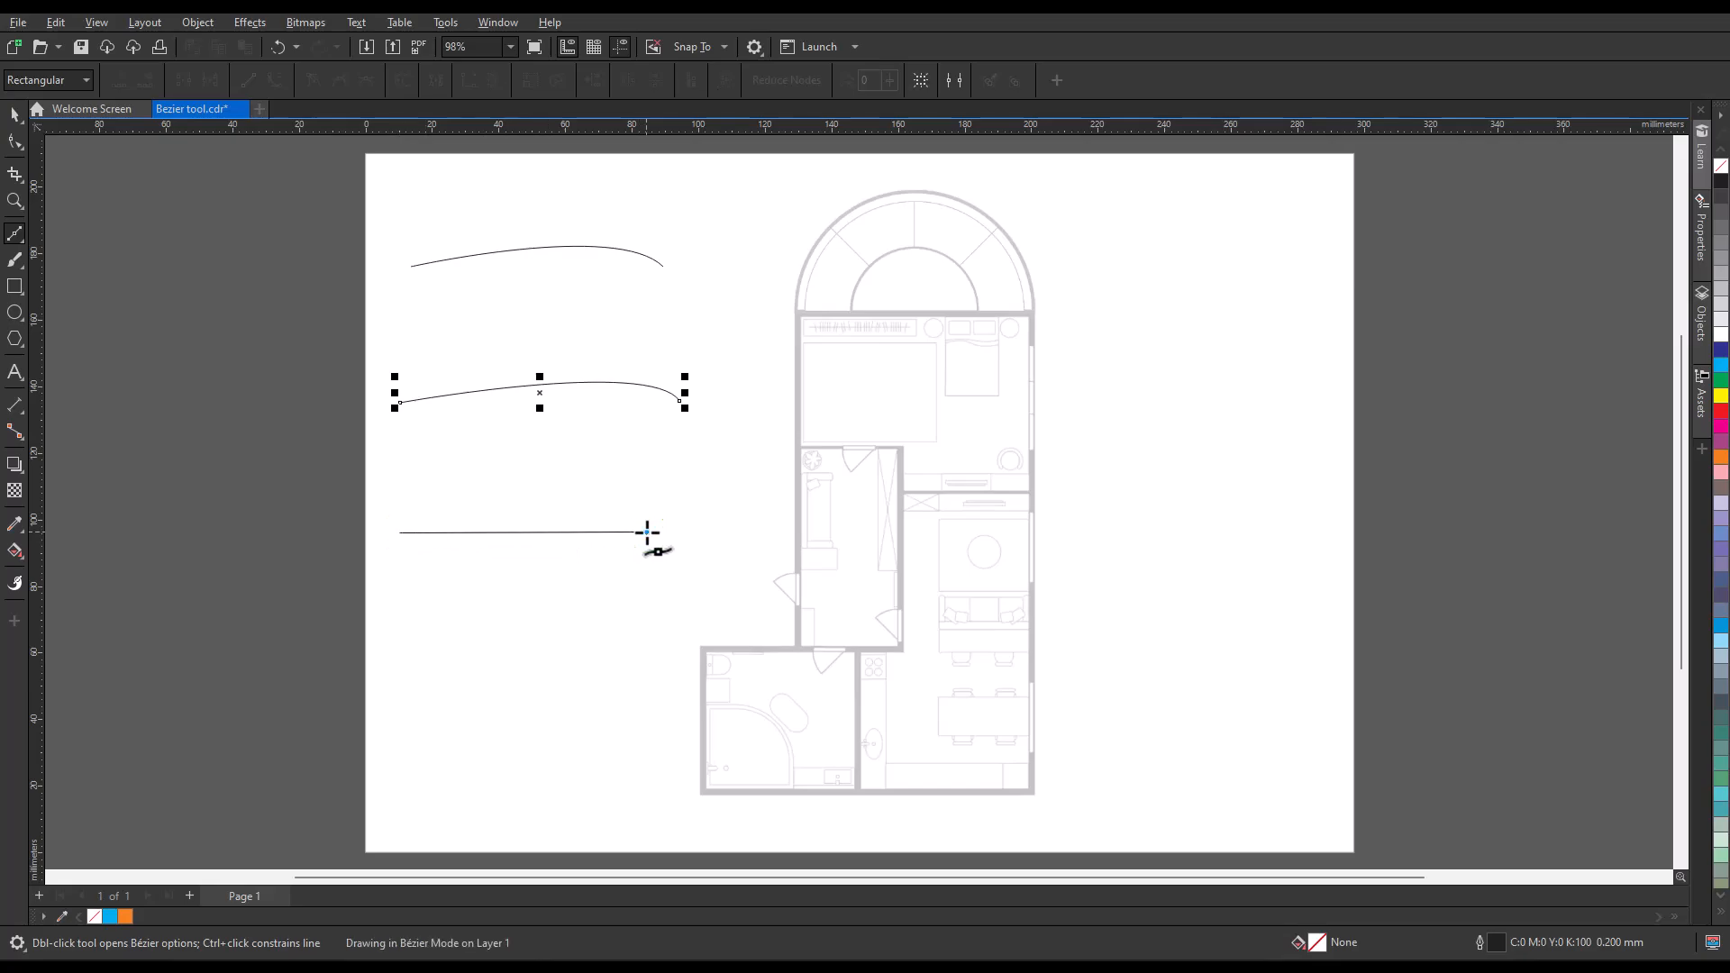
left_click_drag(447, 642, 425, 645)
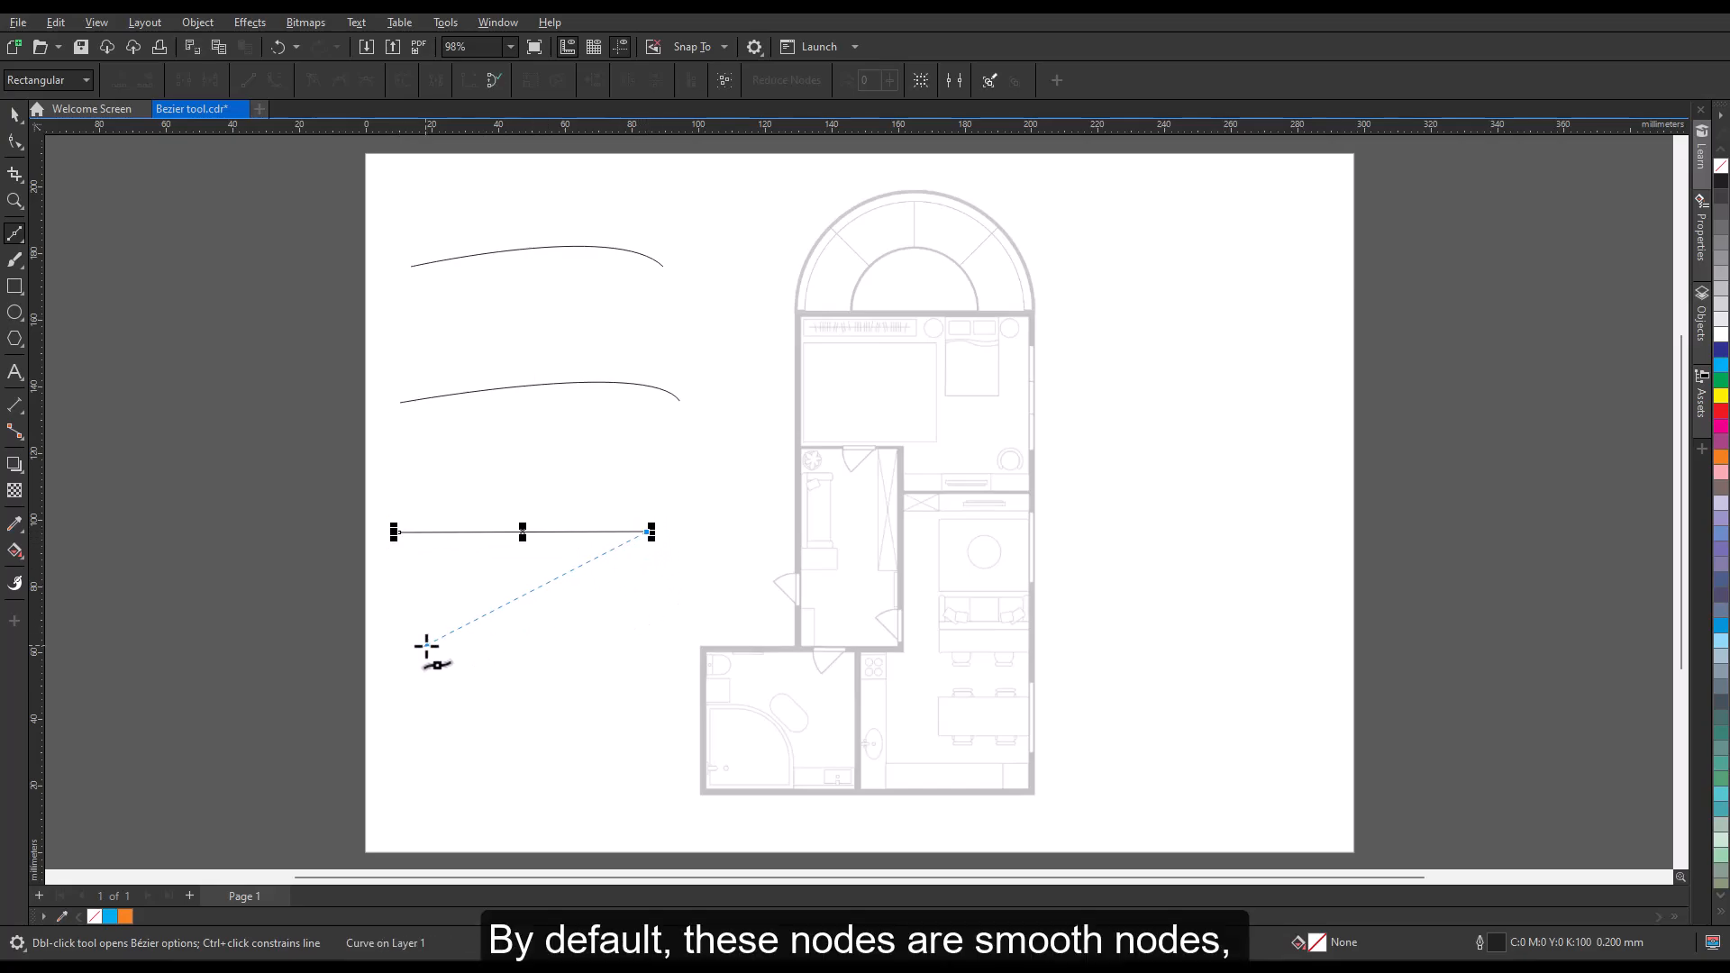
left_click(602, 644)
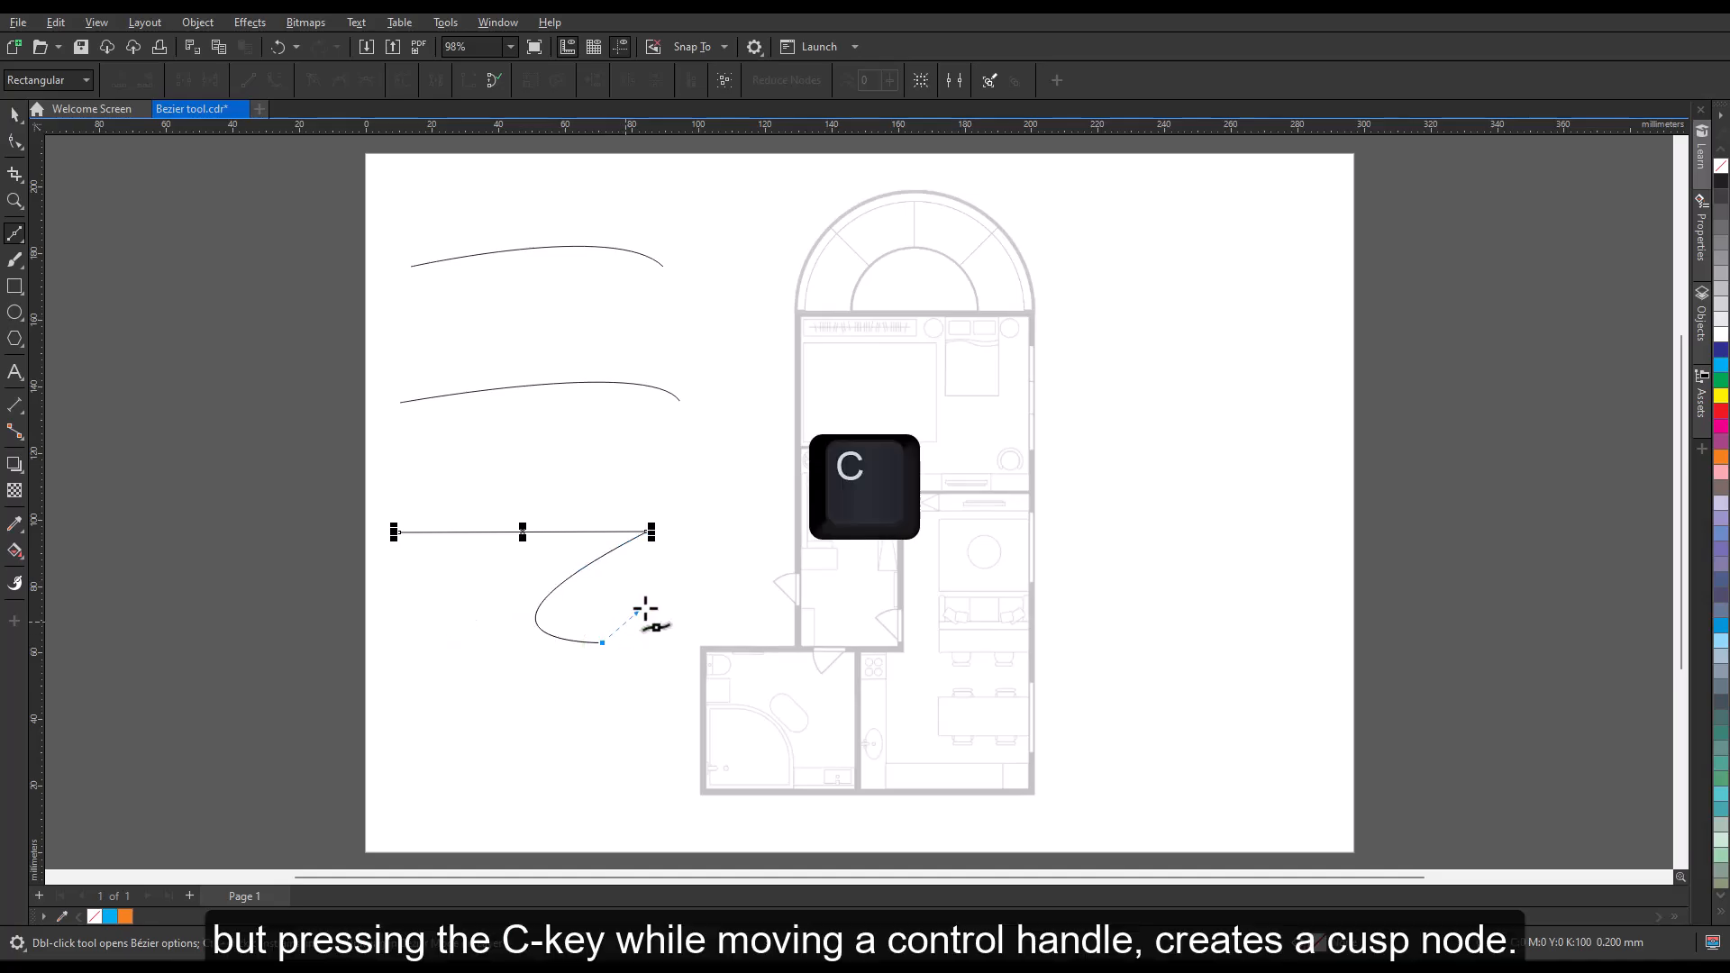
left_click(728, 525)
Reshape the path's curved segment with the Shape tool by pulling the cusp node's control handle up towards the end of the horizontal segment
key("F10")
left_click_drag(593, 640, 668, 514)
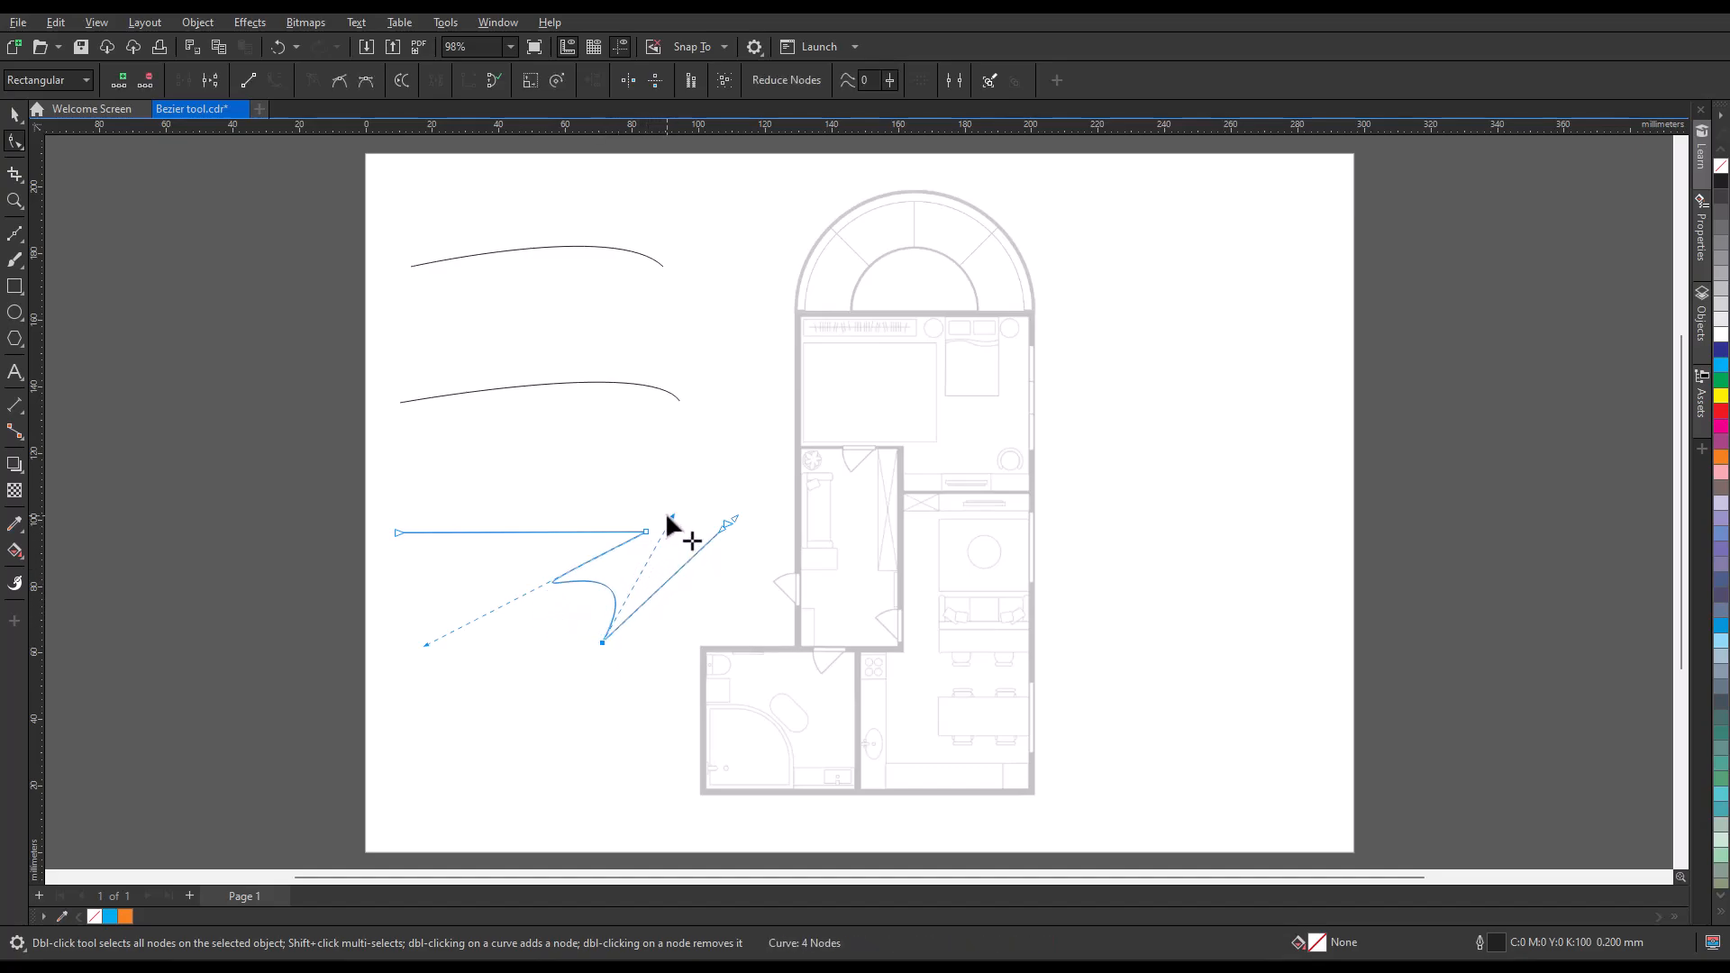
left_click(725, 522)
Select the three Bézier curves beside the floor plan and delete them
left_click(14, 114)
left_click_drag(322, 211, 770, 680)
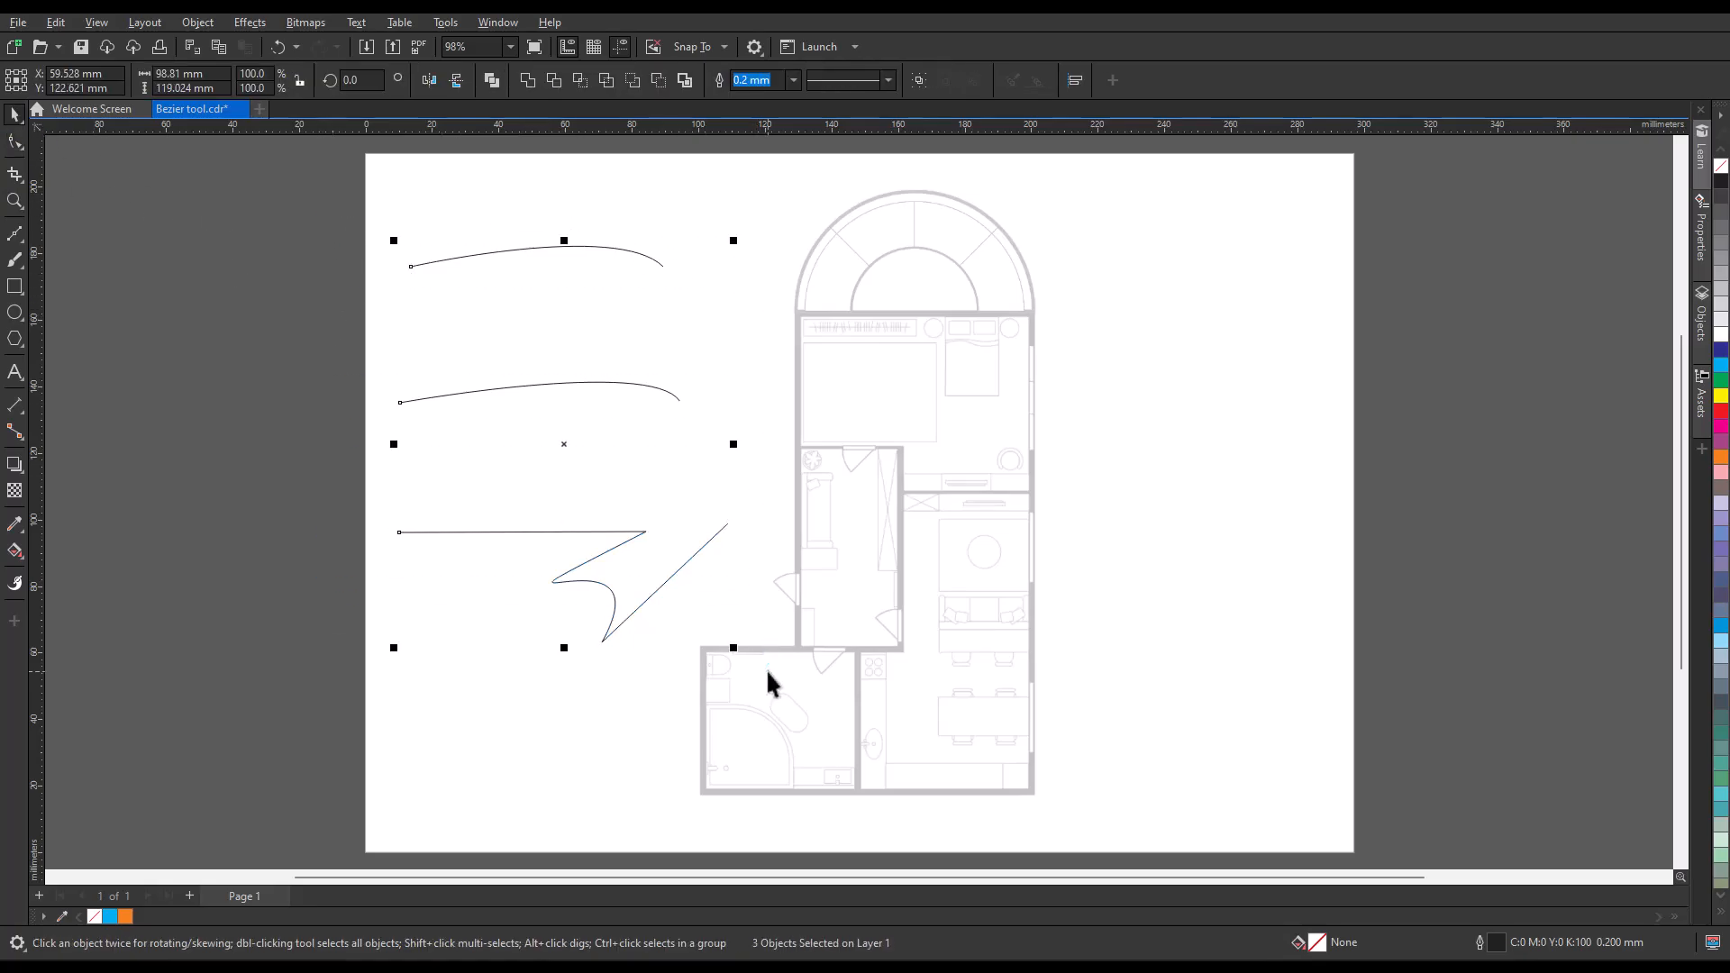
key("Delete")
Open the Bézier tool's options to view the settings shared with the Freehand tool, and close them
double_click(15, 236)
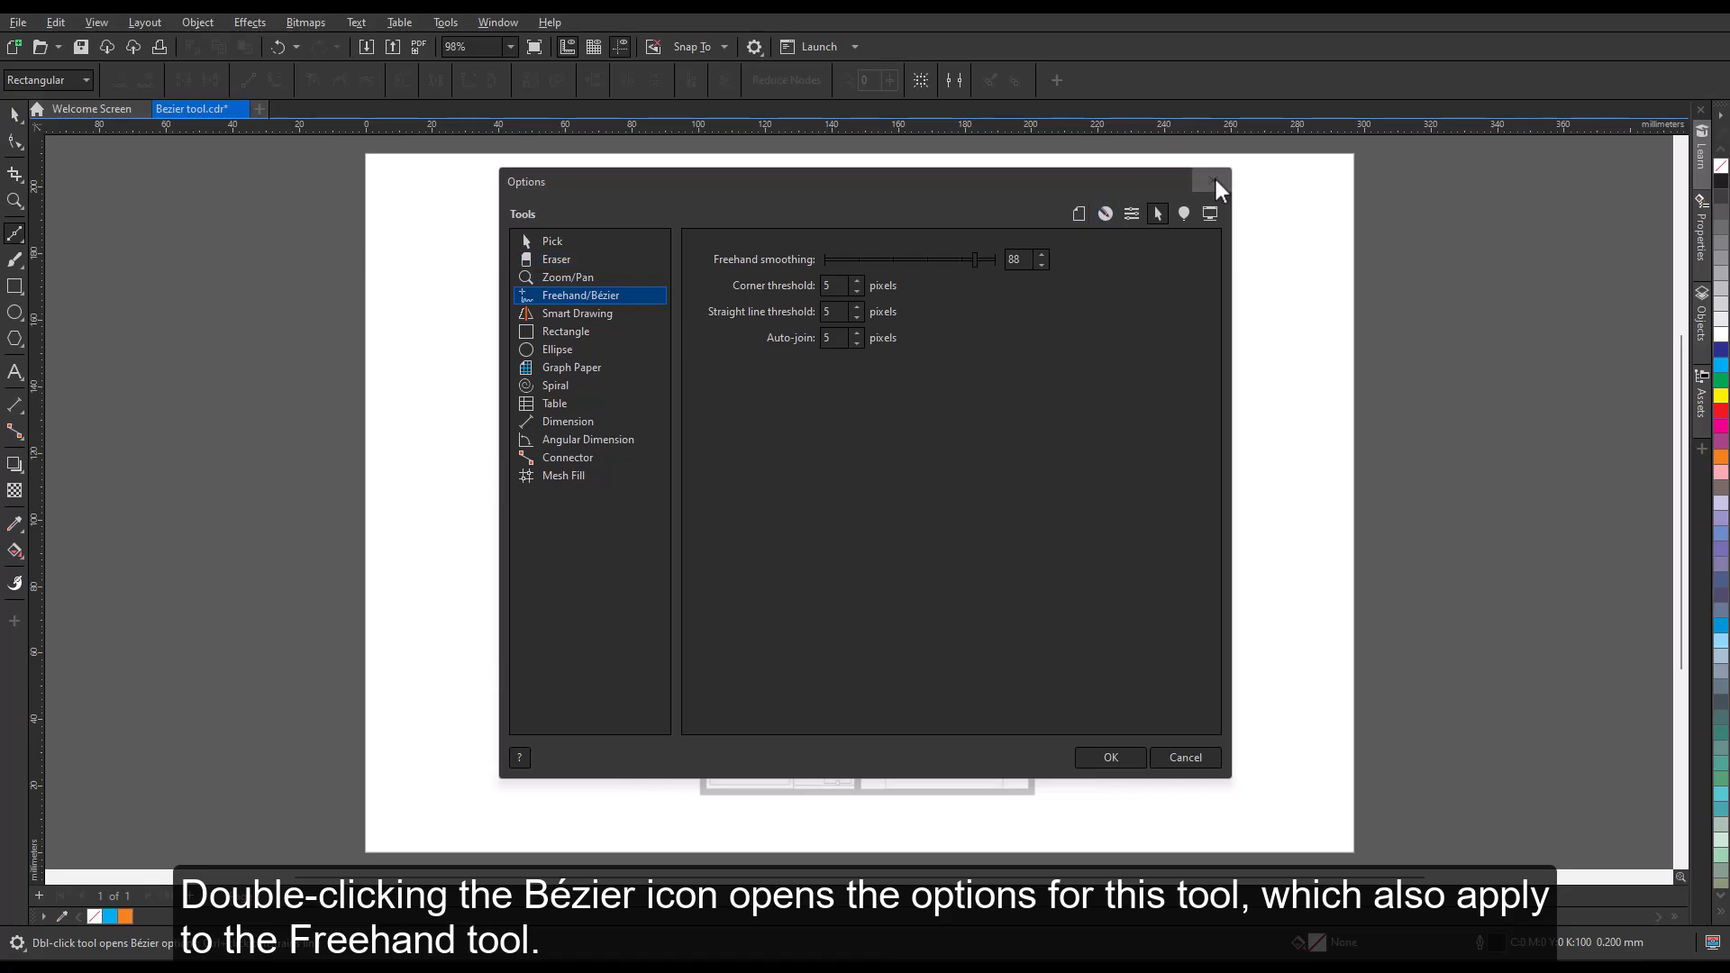
left_click(1214, 180)
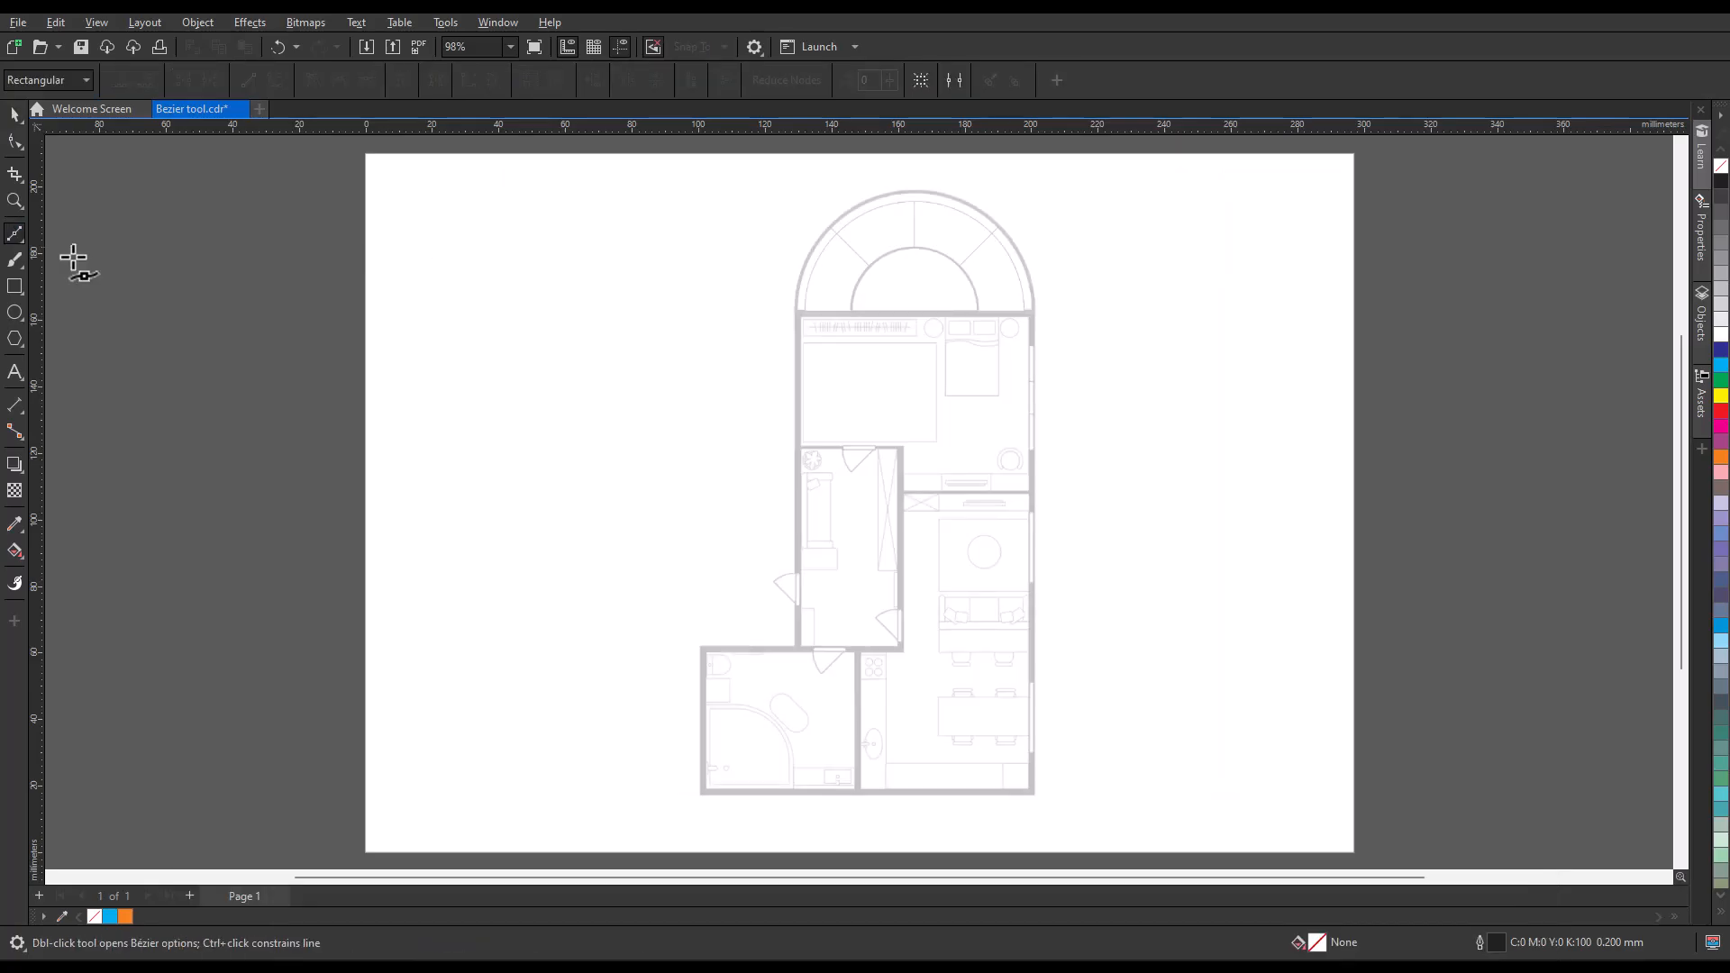
Trace the floor plan's straight outer walls with constrained Bézier segments, from the arch's left end around to its right end
left_click(795, 311, "ctrl")
left_click(796, 646, "ctrl")
left_click(702, 647, "ctrl")
left_click(702, 792, "ctrl")
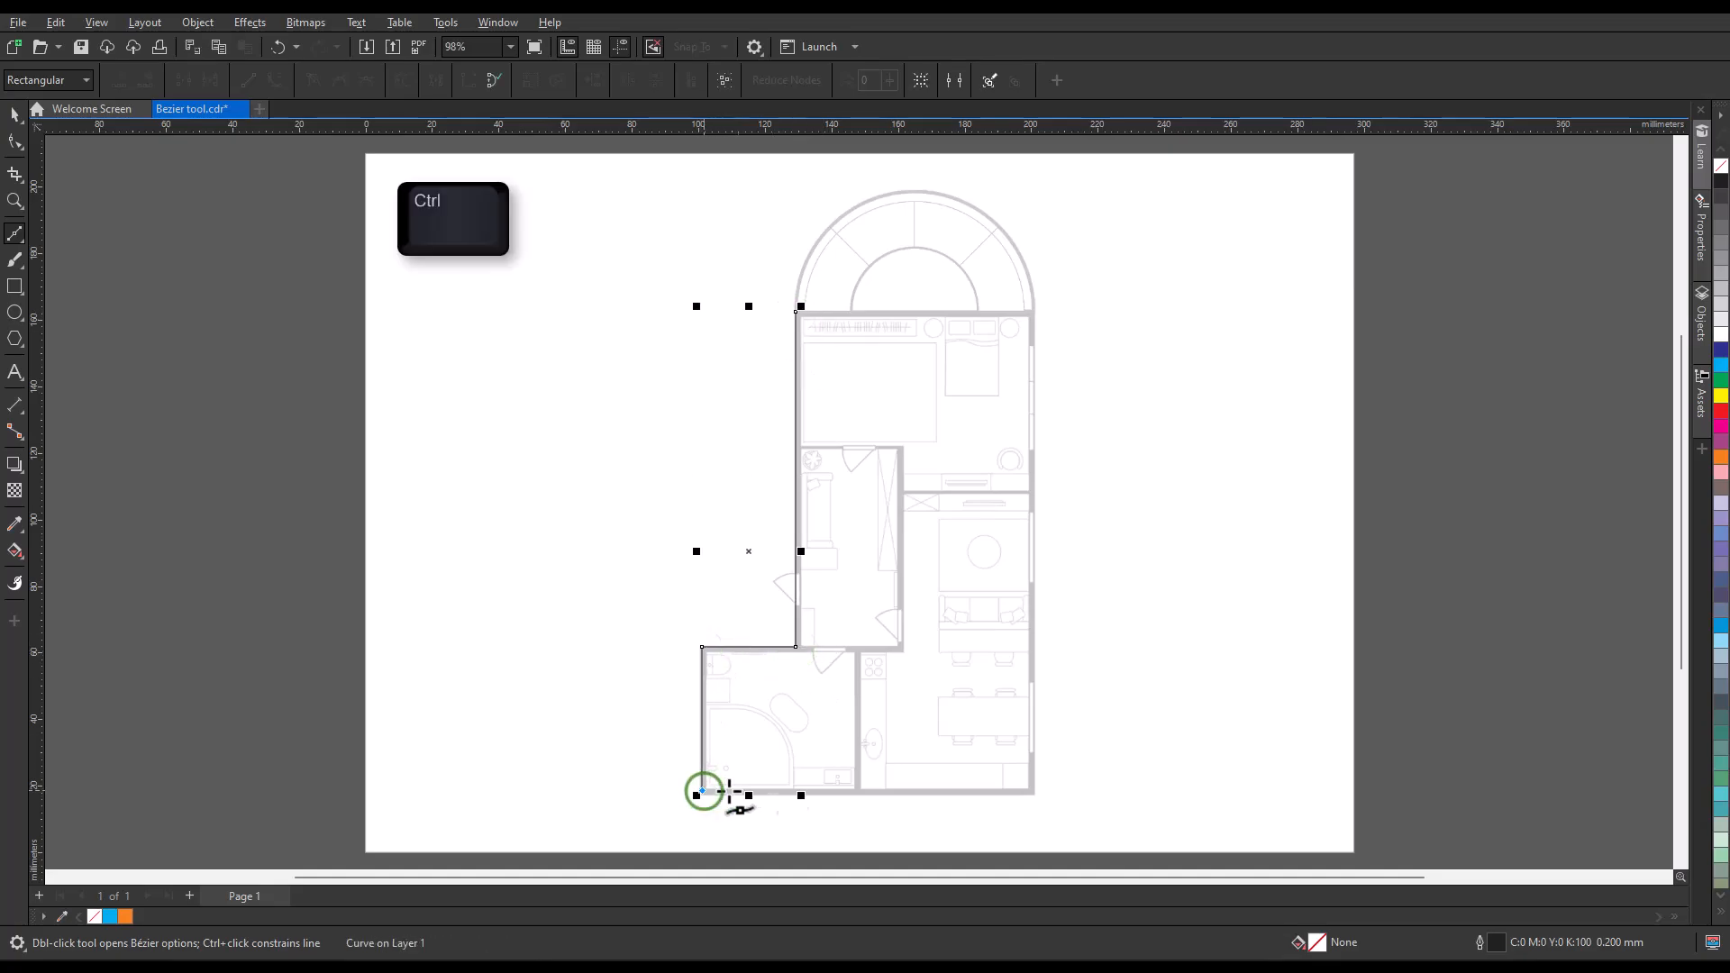
left_click(1032, 792, "ctrl")
left_click(1032, 313, "ctrl")
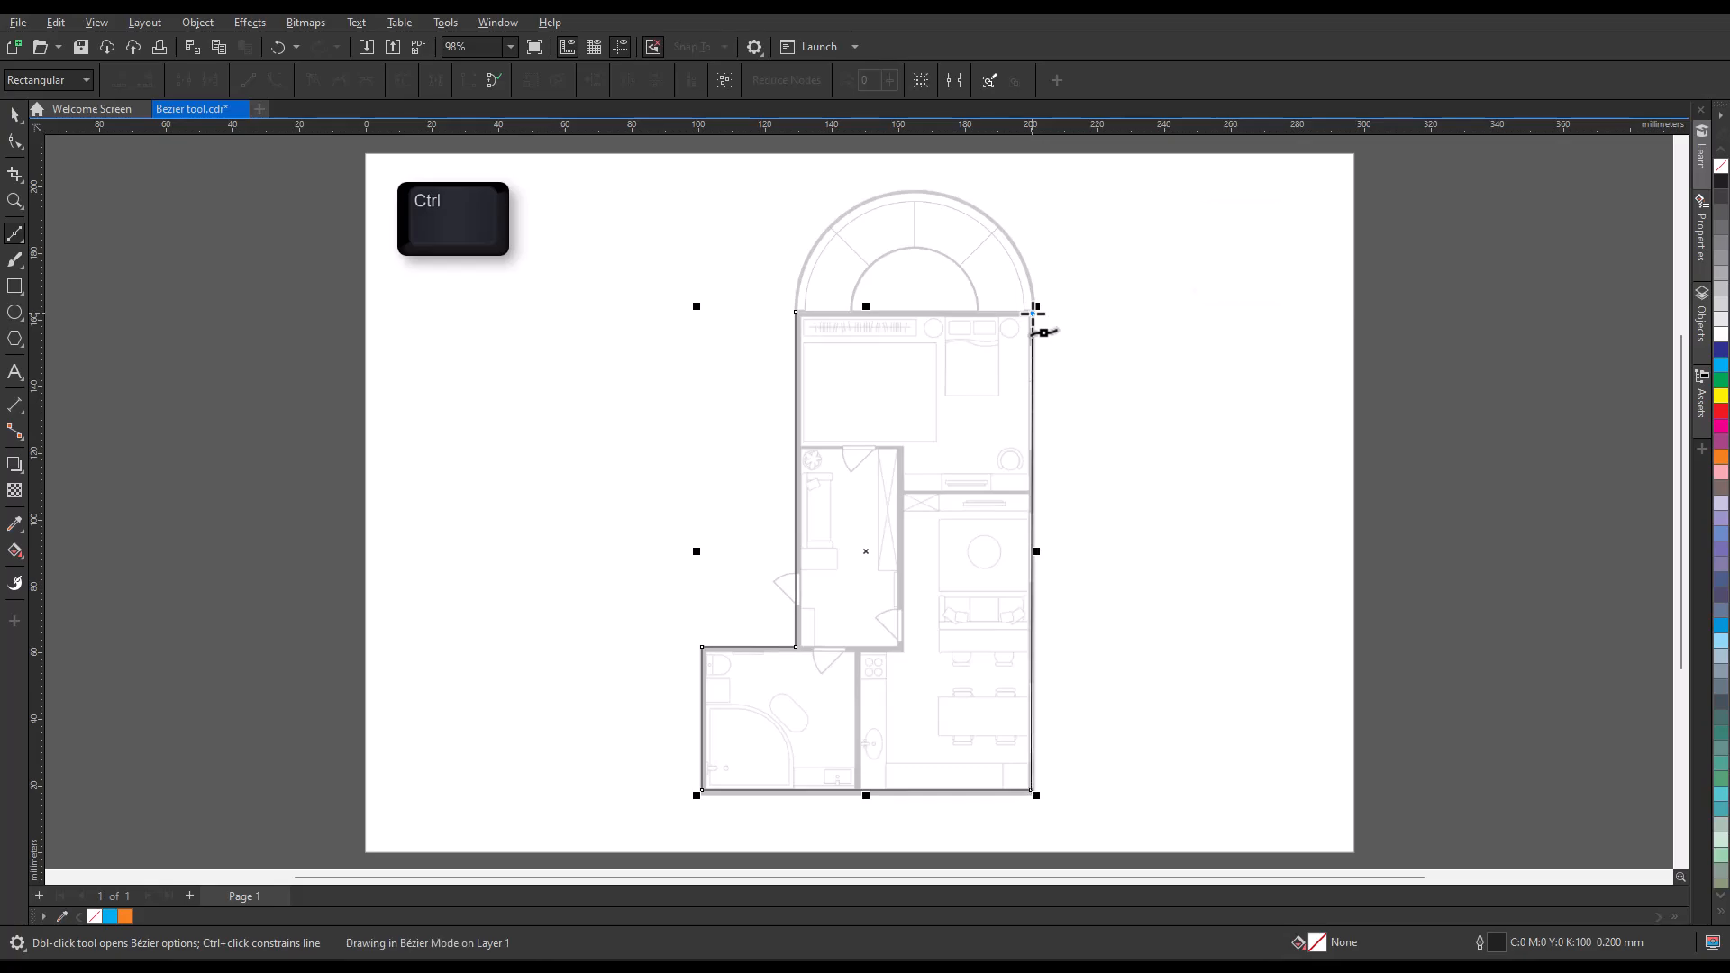
Close the outline with a curved segment over the semicircular room and adjust its right control handle to match the arch
key("c")
left_click_drag(796, 311, 790, 166)
key("F10")
left_click_drag(1026, 308, 1016, 236)
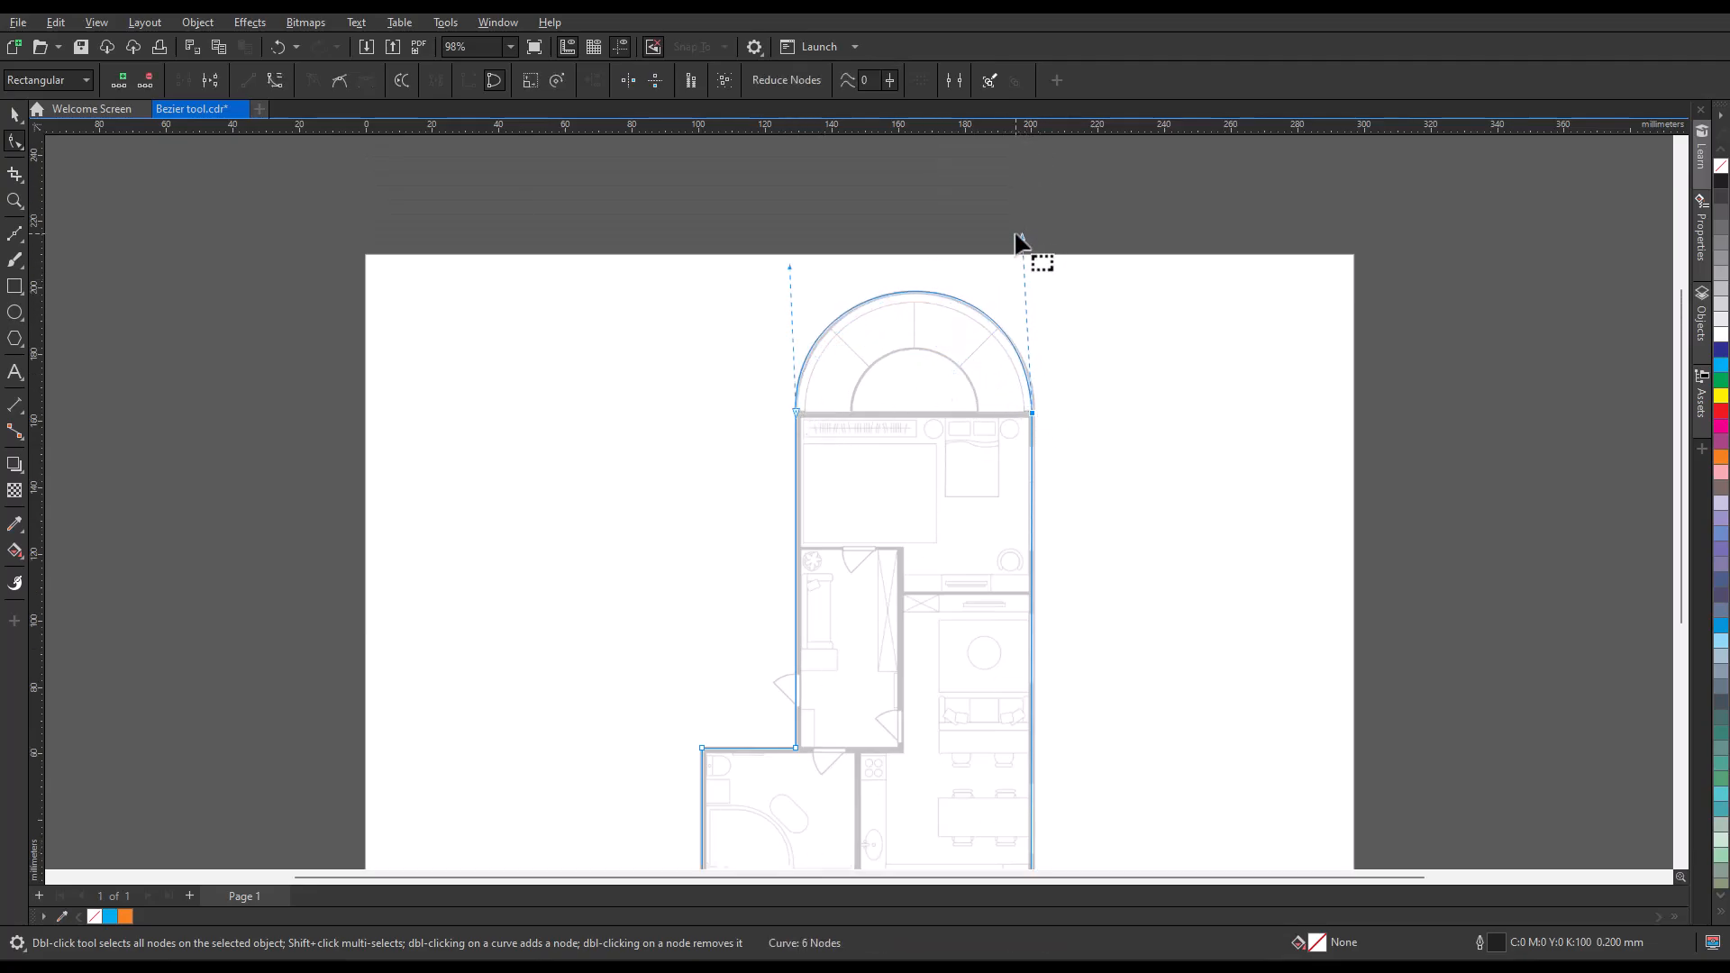
left_click(510, 46)
left_click(477, 116)
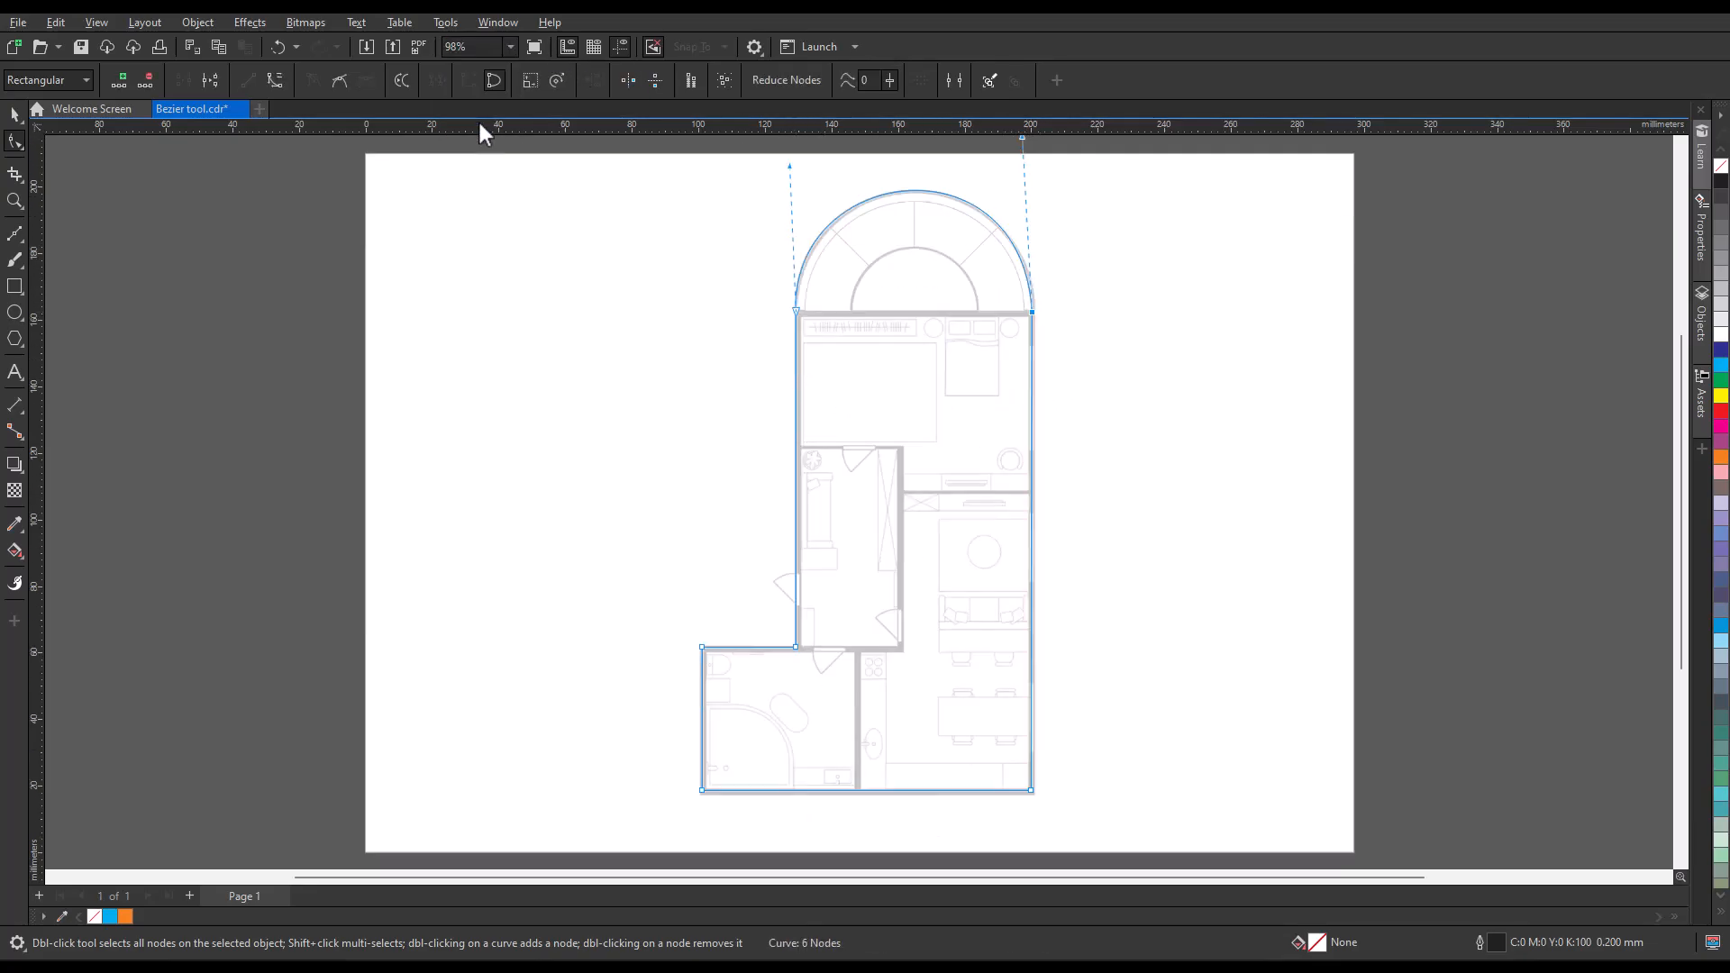
Change the outline width of the closed floor plan outline
left_click(15, 113)
left_click(565, 80)
left_click(534, 180)
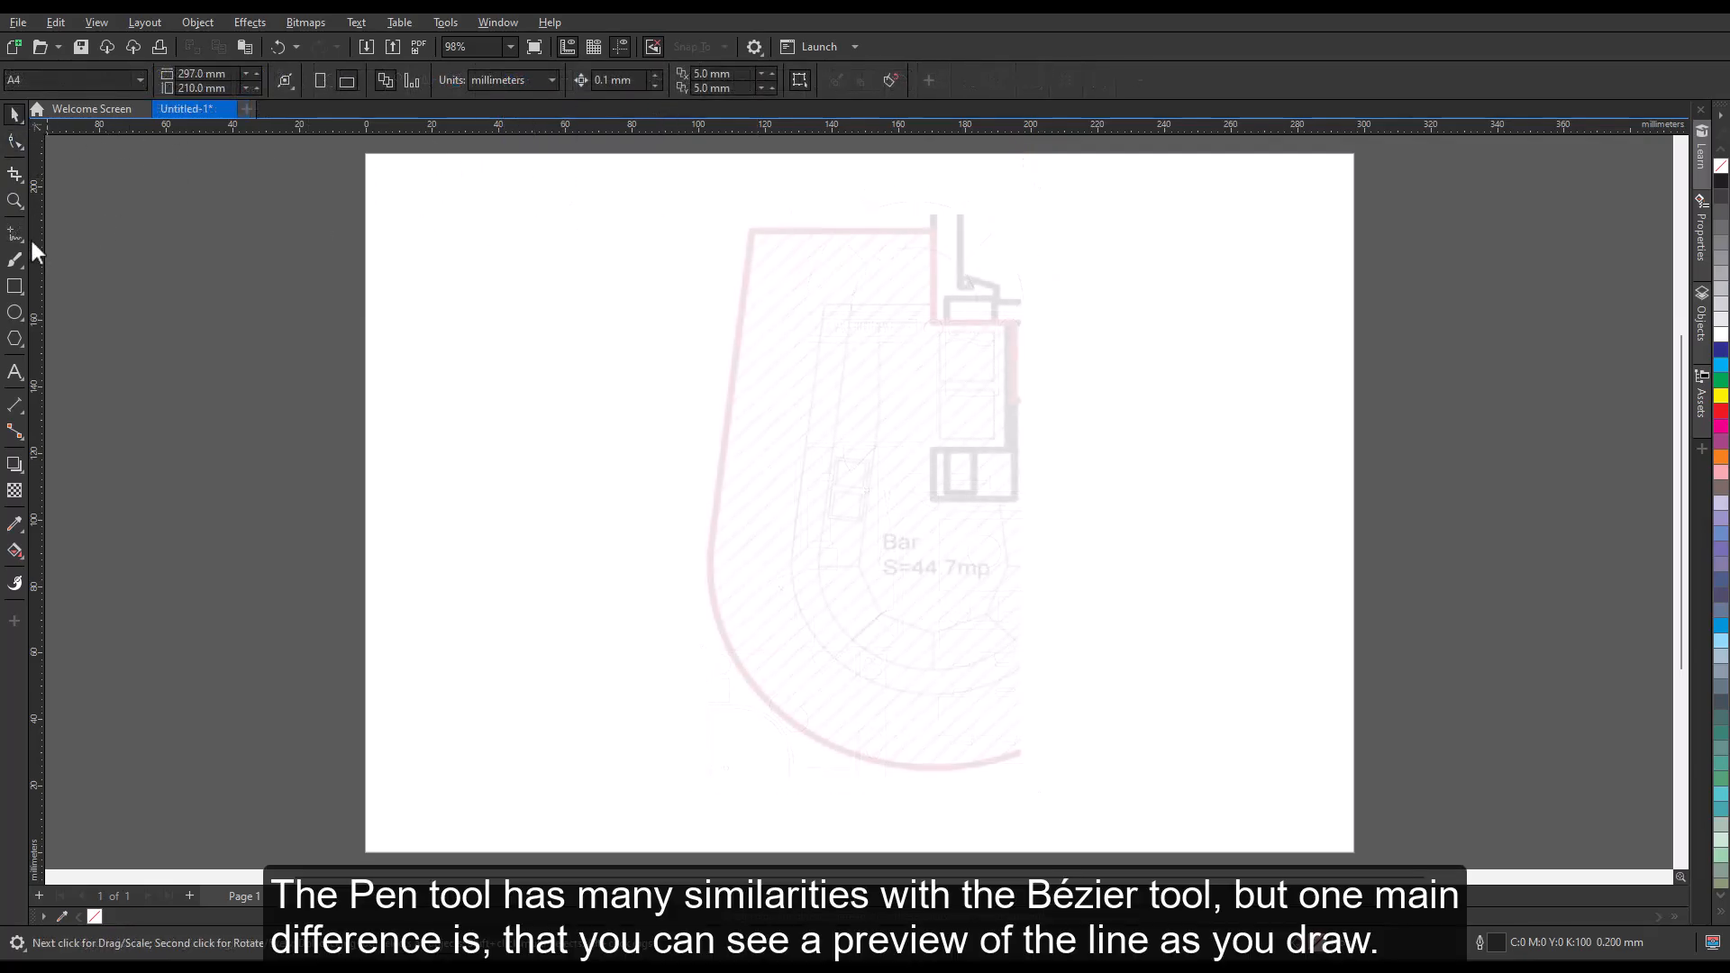
Trace the bar plan's straight edges with the Pen tool as an open path about 91 × 95 mm, ending where the round wall starts
left_click(24, 236)
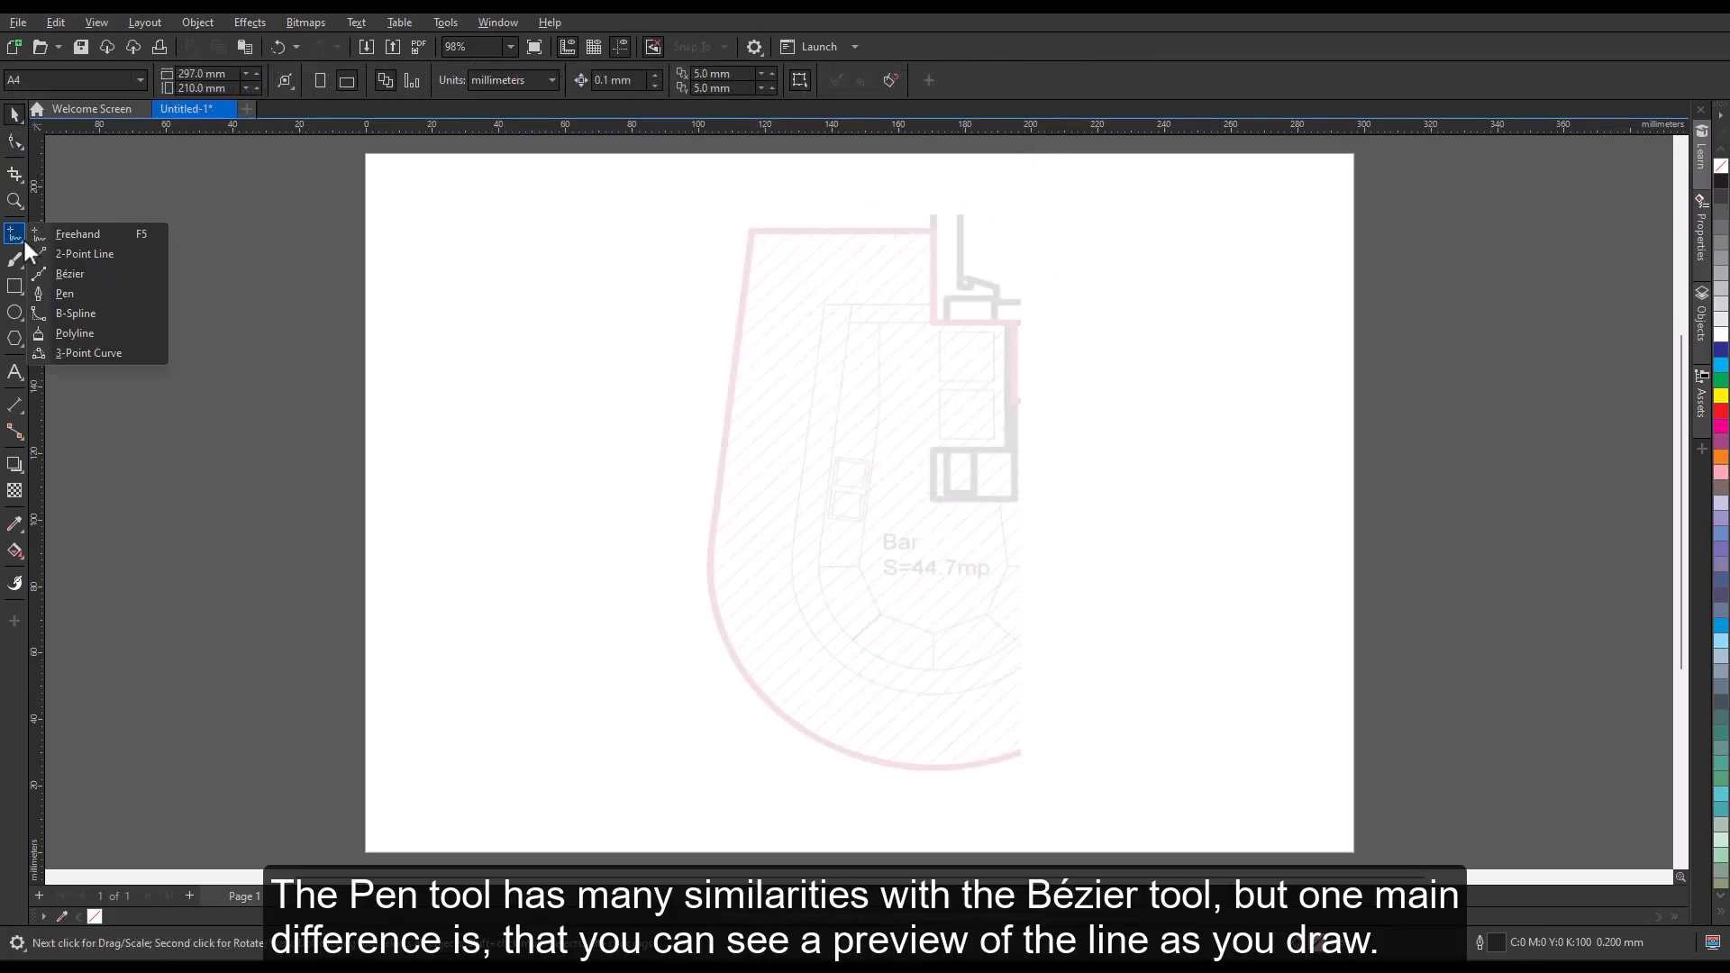
left_click(155, 293)
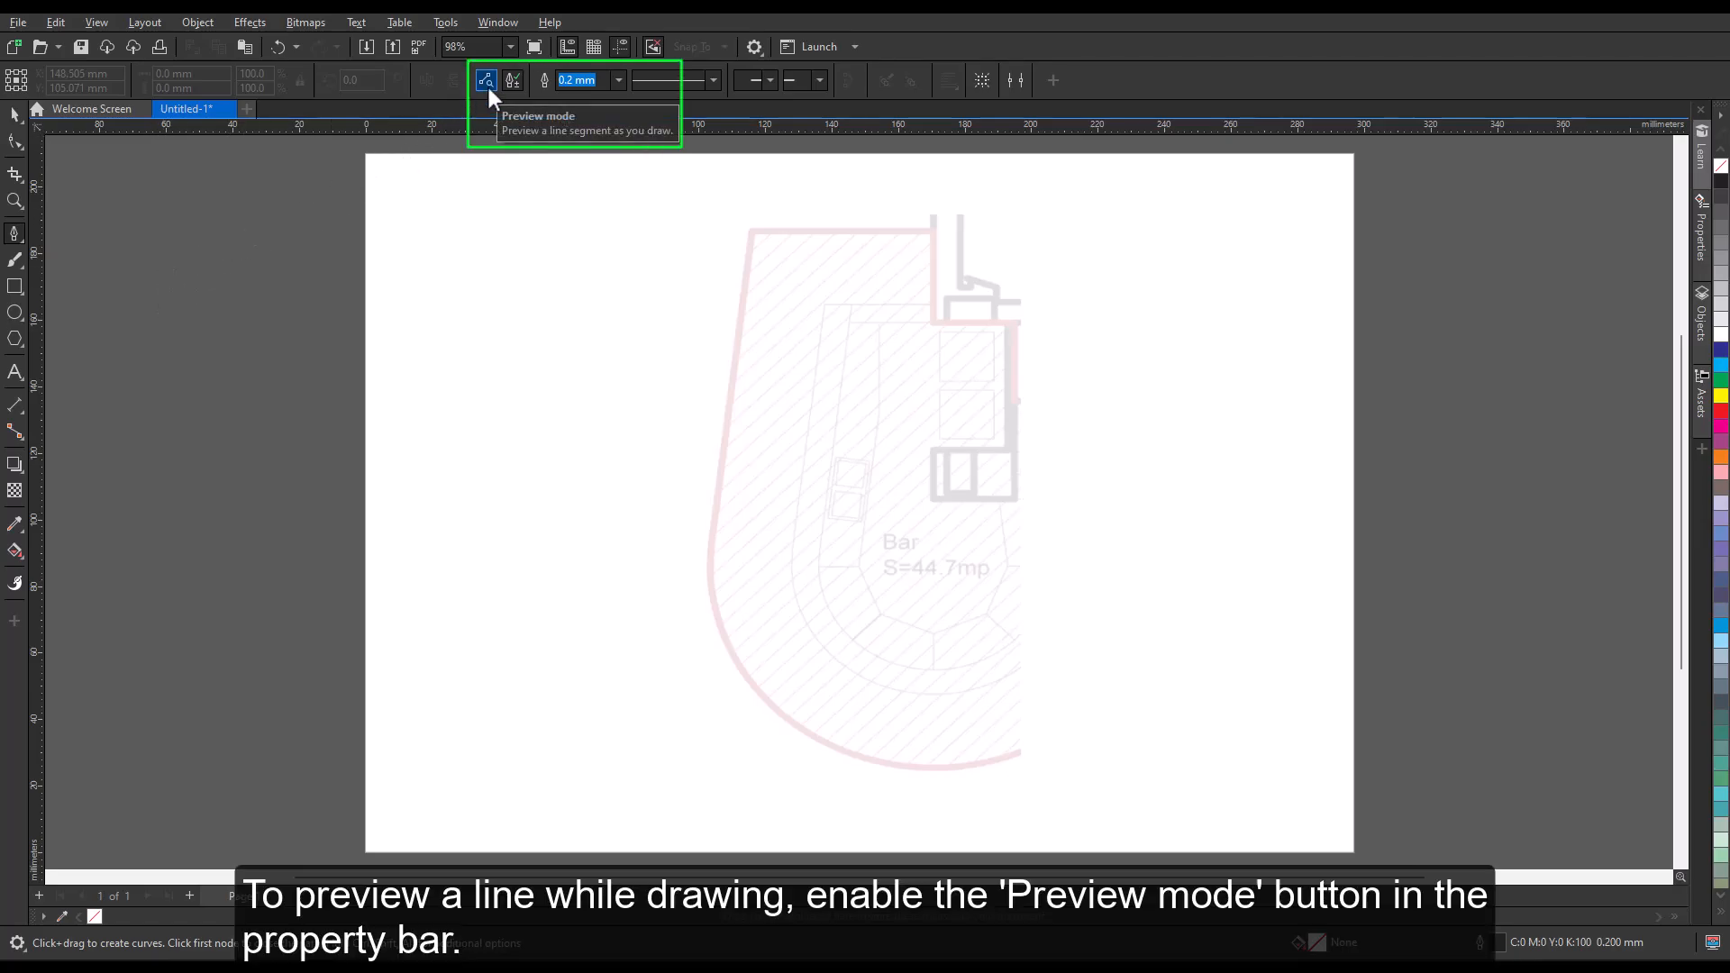
left_click(1015, 401)
left_click(1015, 322)
left_click(935, 322)
left_click(933, 230)
left_click(754, 231)
left_click(711, 551)
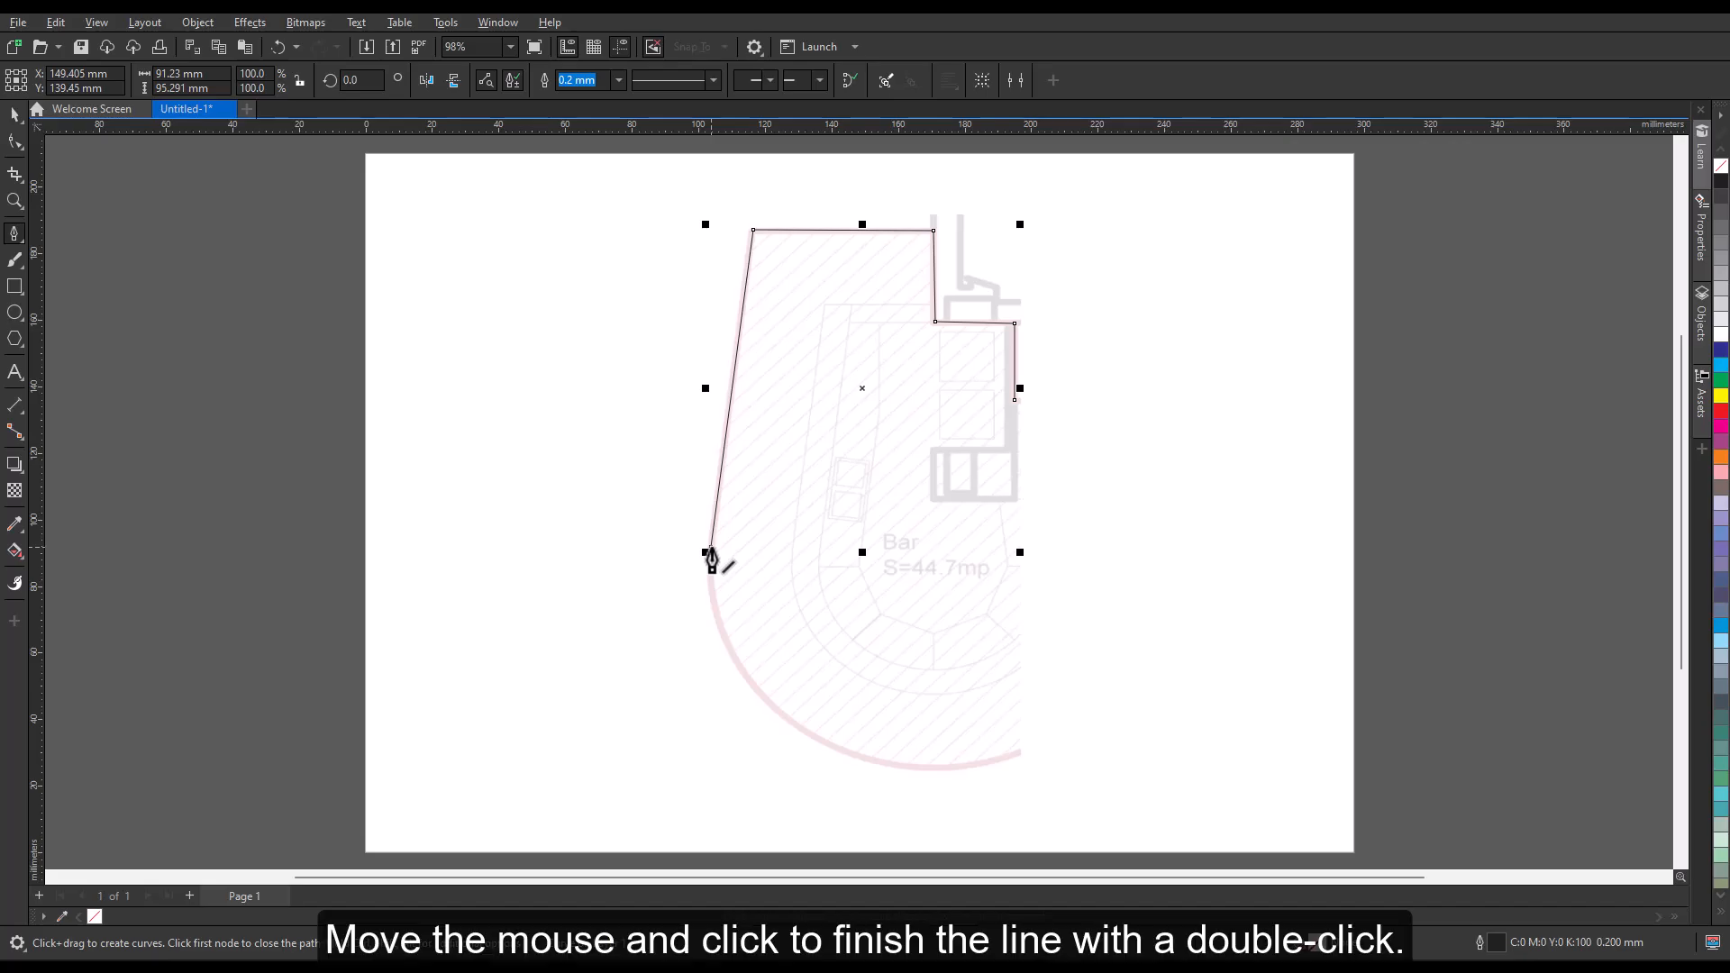
left_click(712, 553)
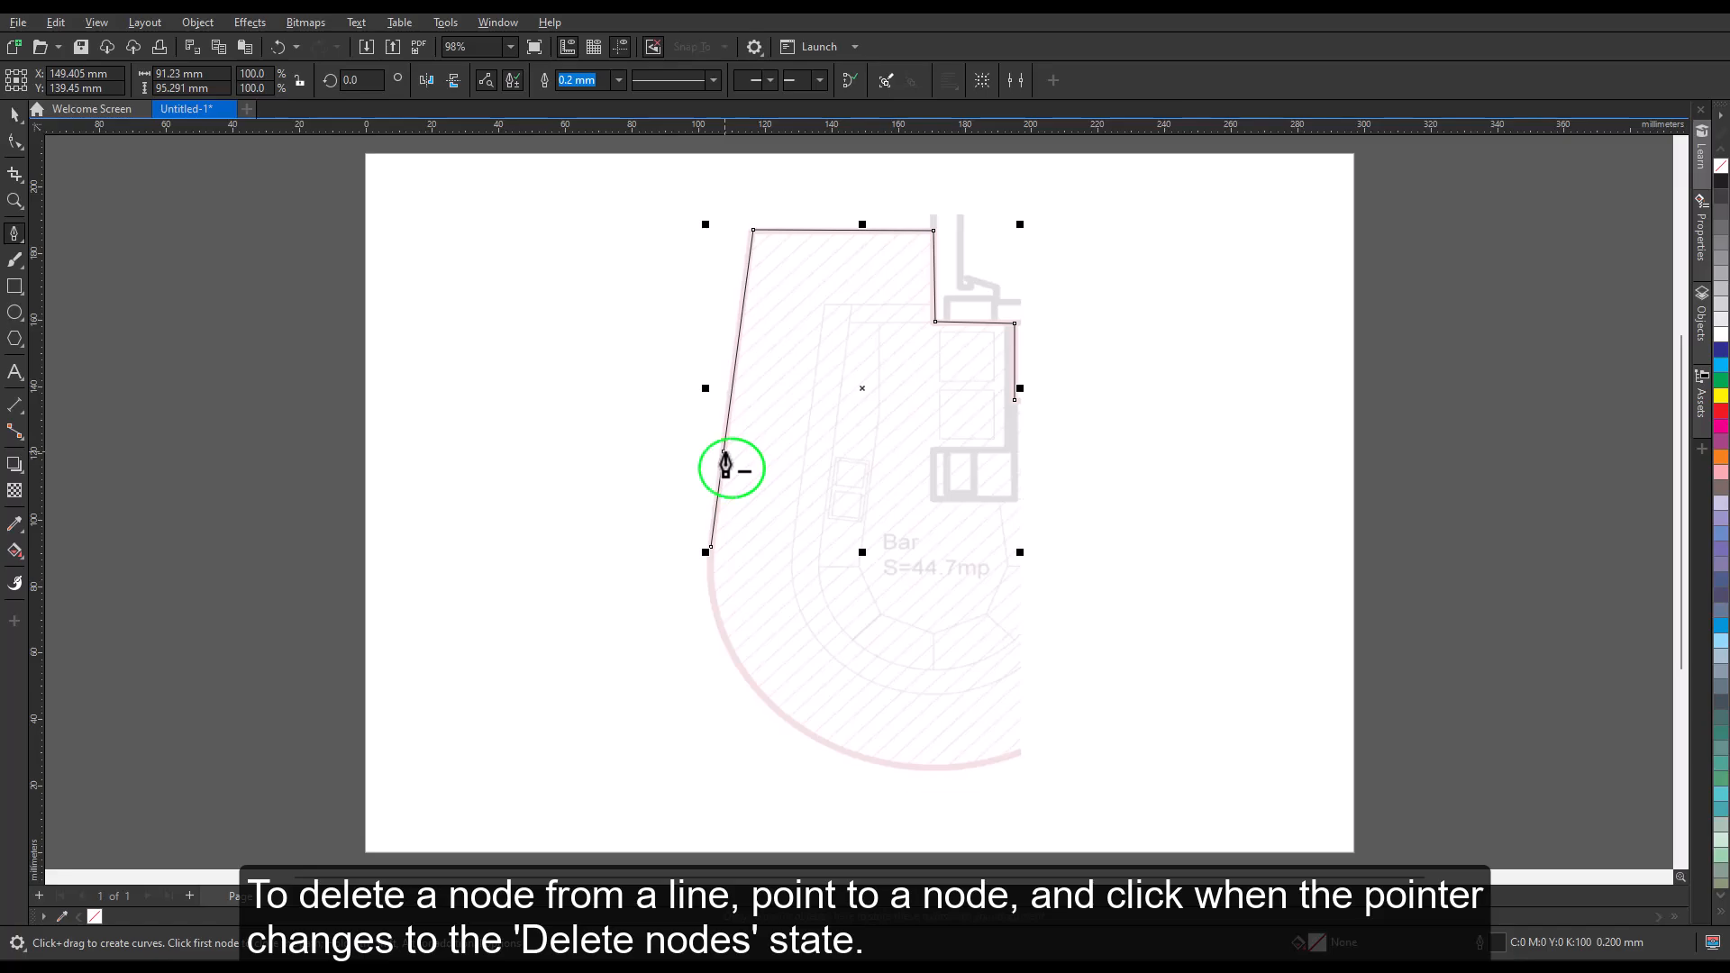
Remove the extra node on the path's slanted edge and extend its lower end with a curved segment along the bar's round wall
left_click(725, 455)
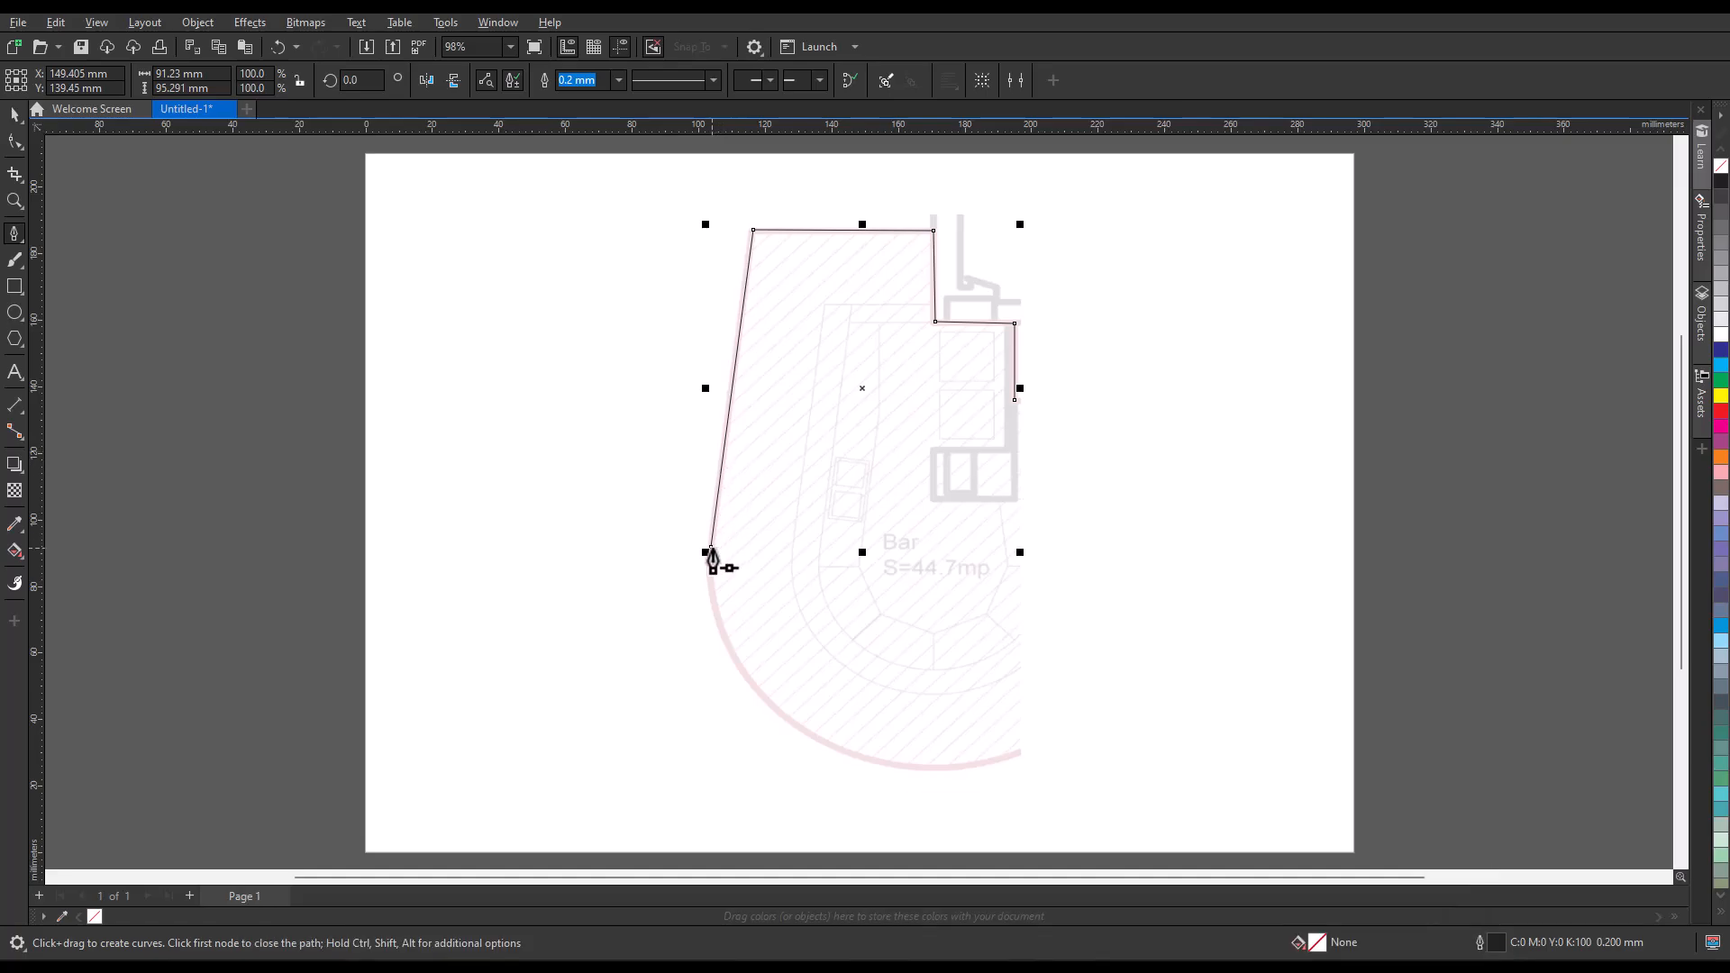
left_click(710, 549)
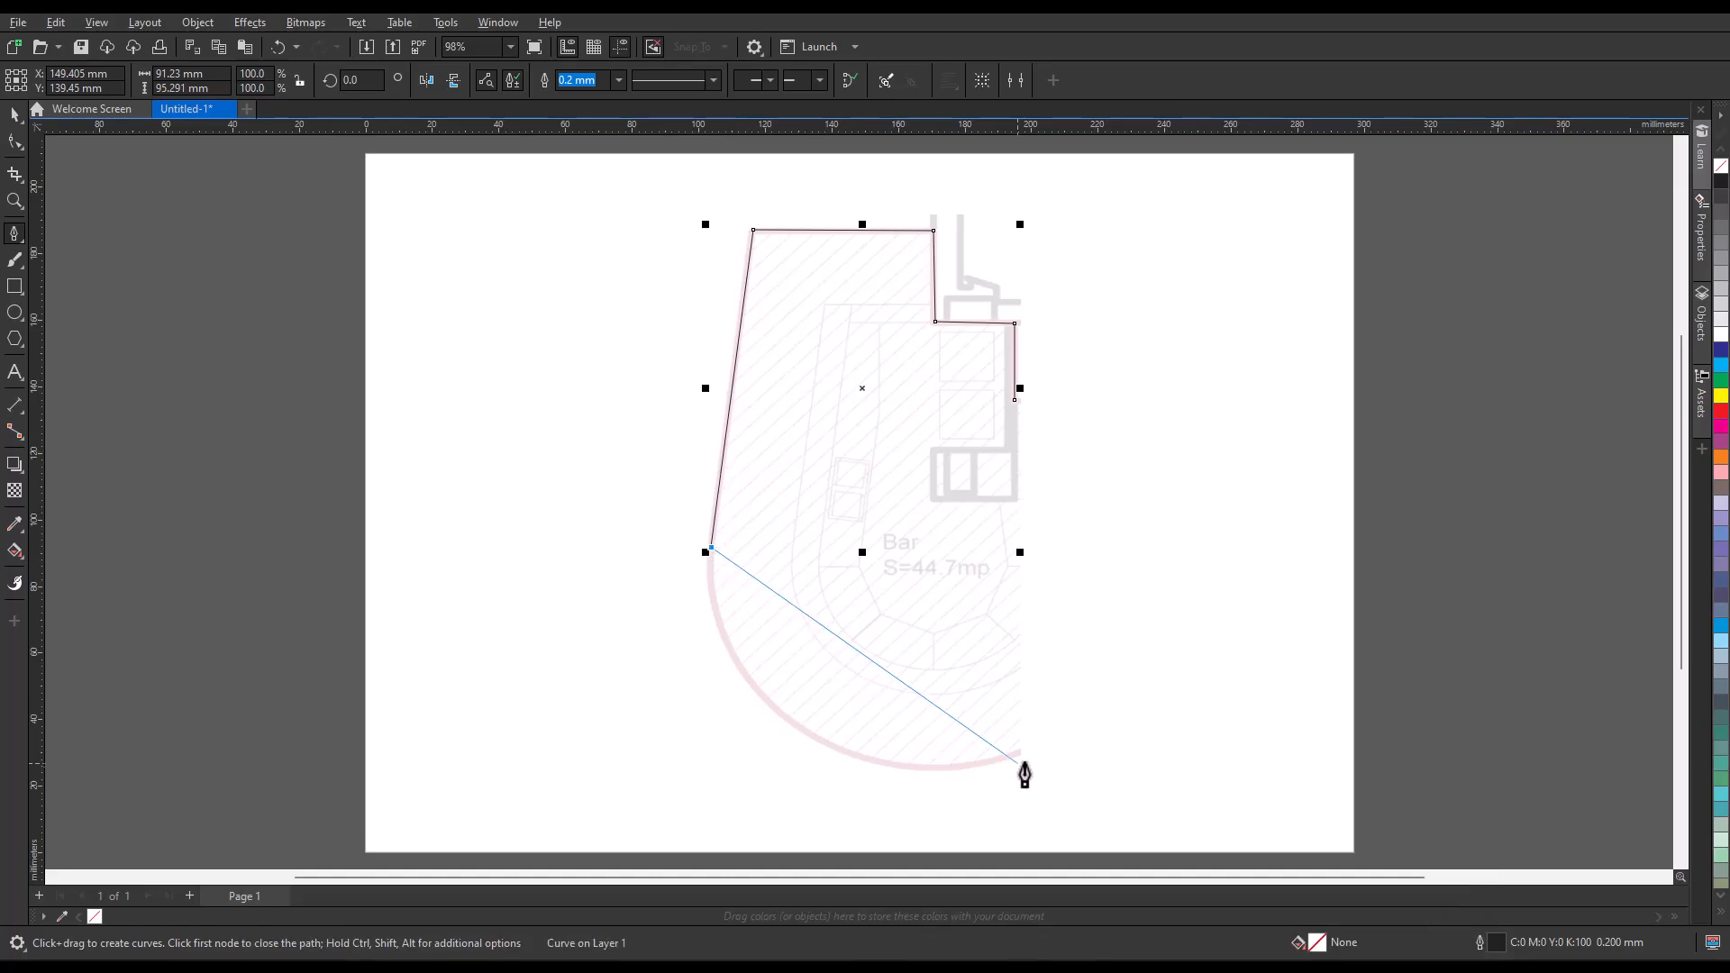
left_click_drag(1018, 753, 1317, 681)
key("alt")
left_click(1019, 753)
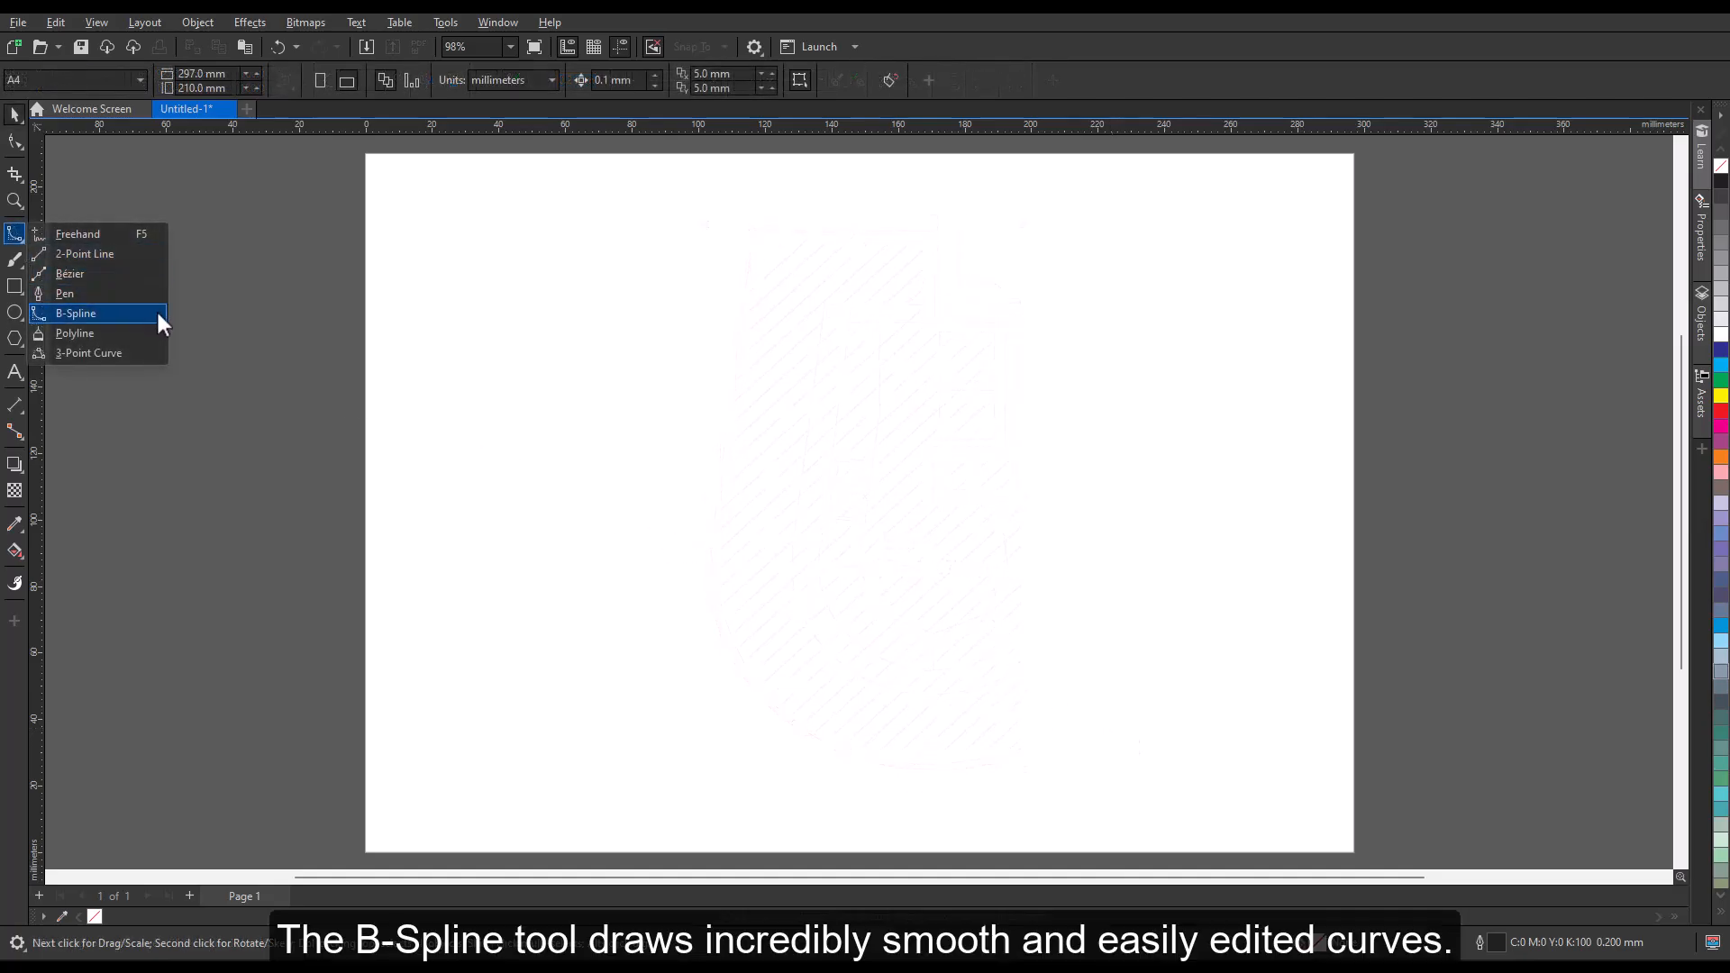
Draw a closed, smooth B-spline shape about 151 × 65 mm from floating control points, with two bulges along its upper side
left_click(158, 321)
left_click(607, 379)
left_click(775, 289)
left_click(893, 371)
left_click(1045, 283)
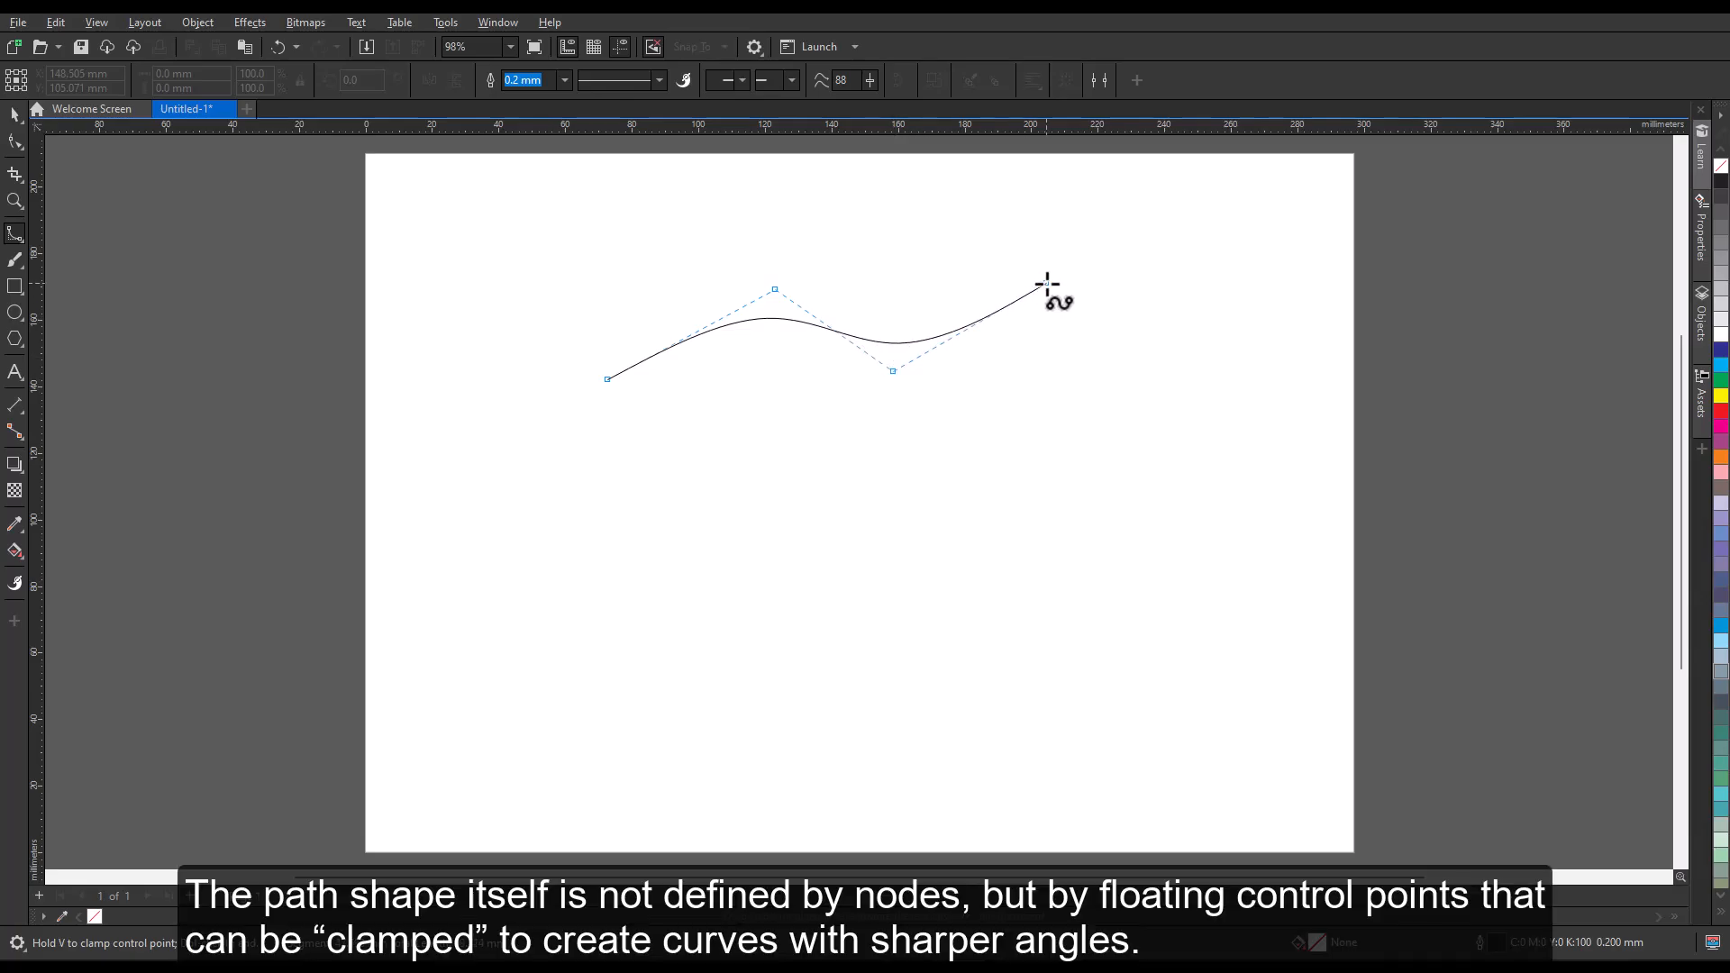
left_click(1150, 441)
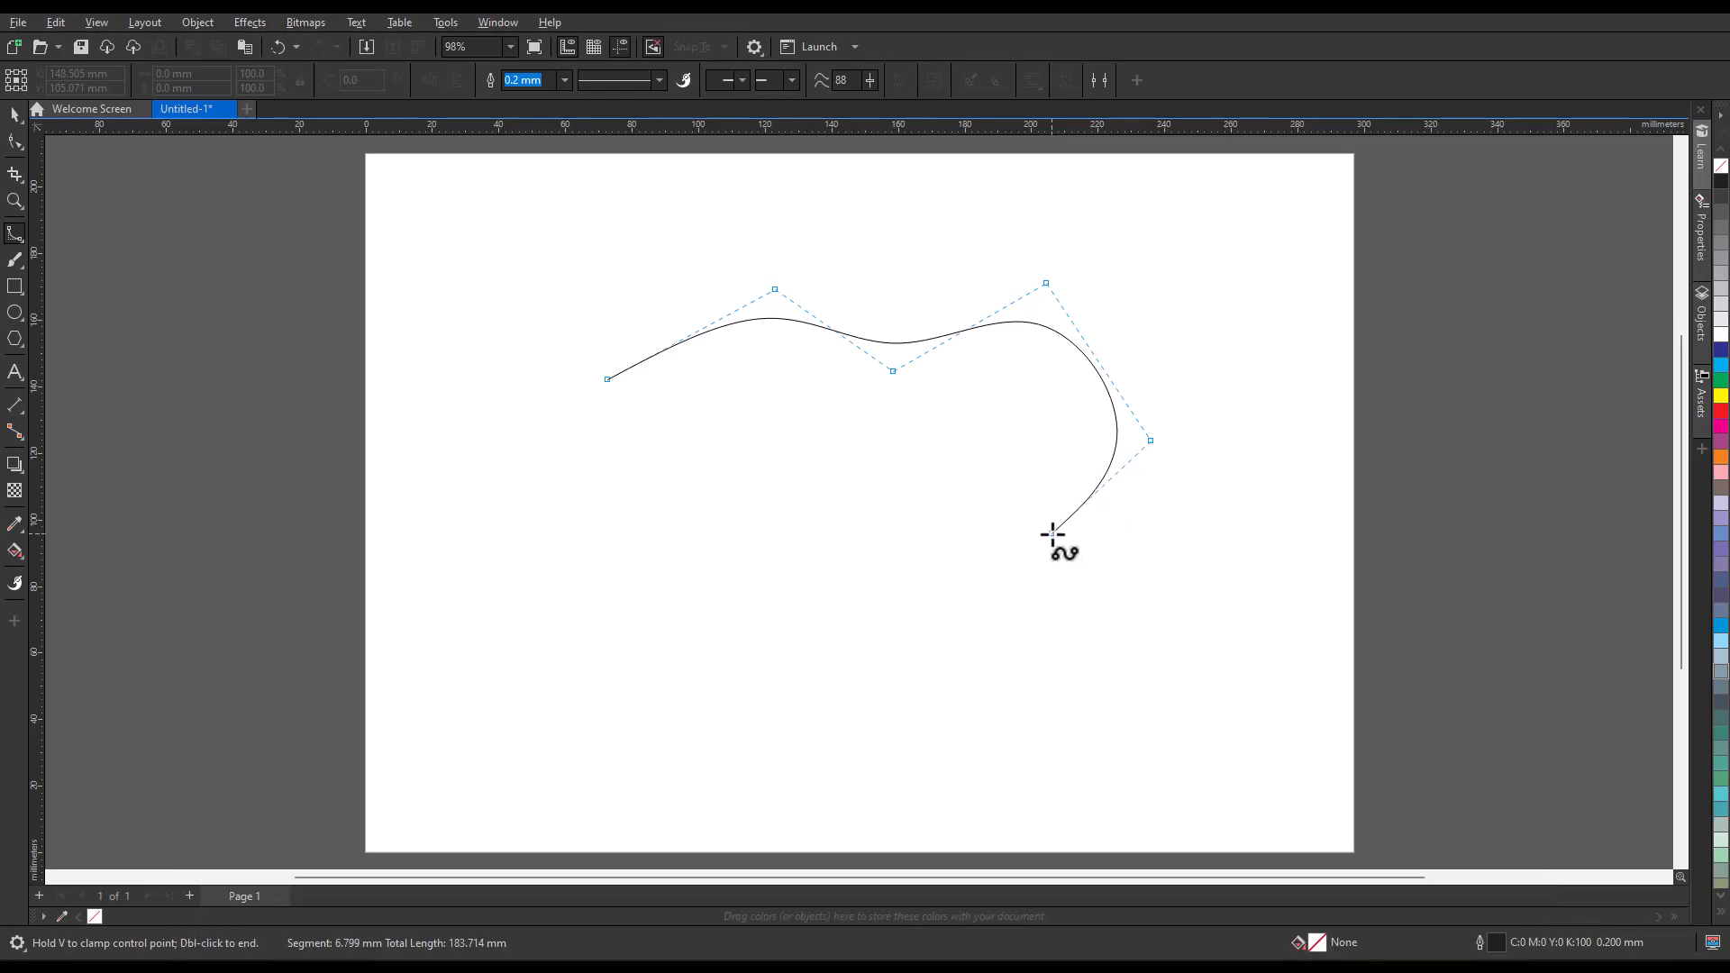
key("space")
key("space")
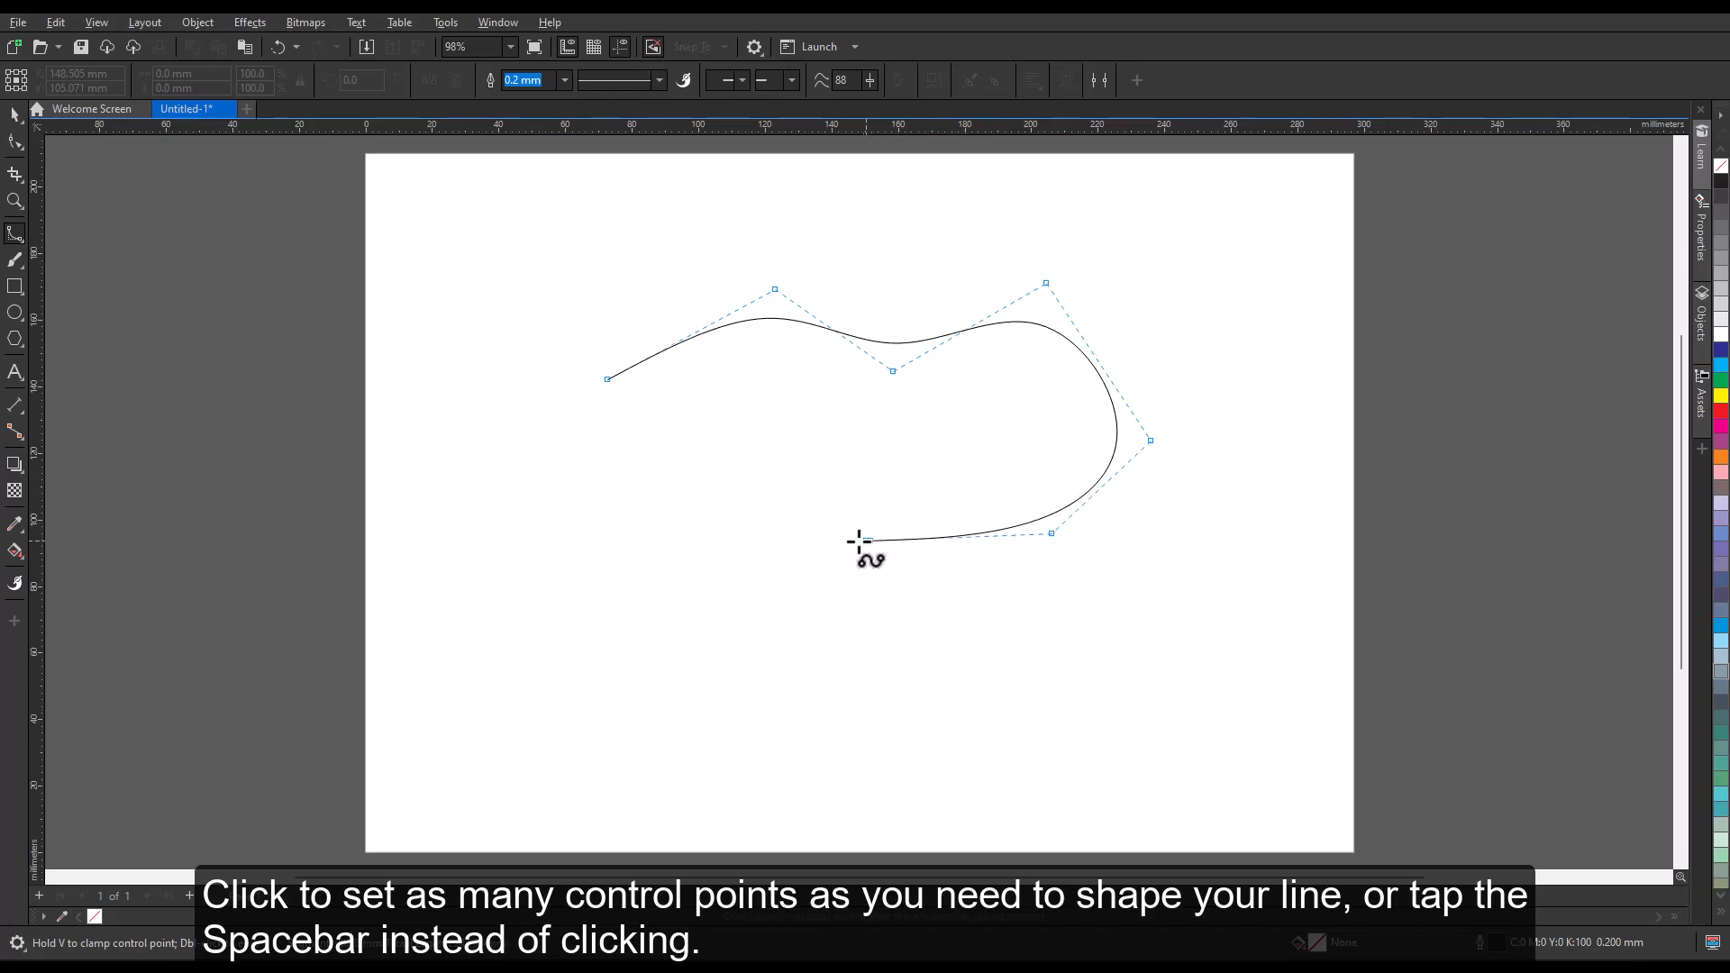
key("space")
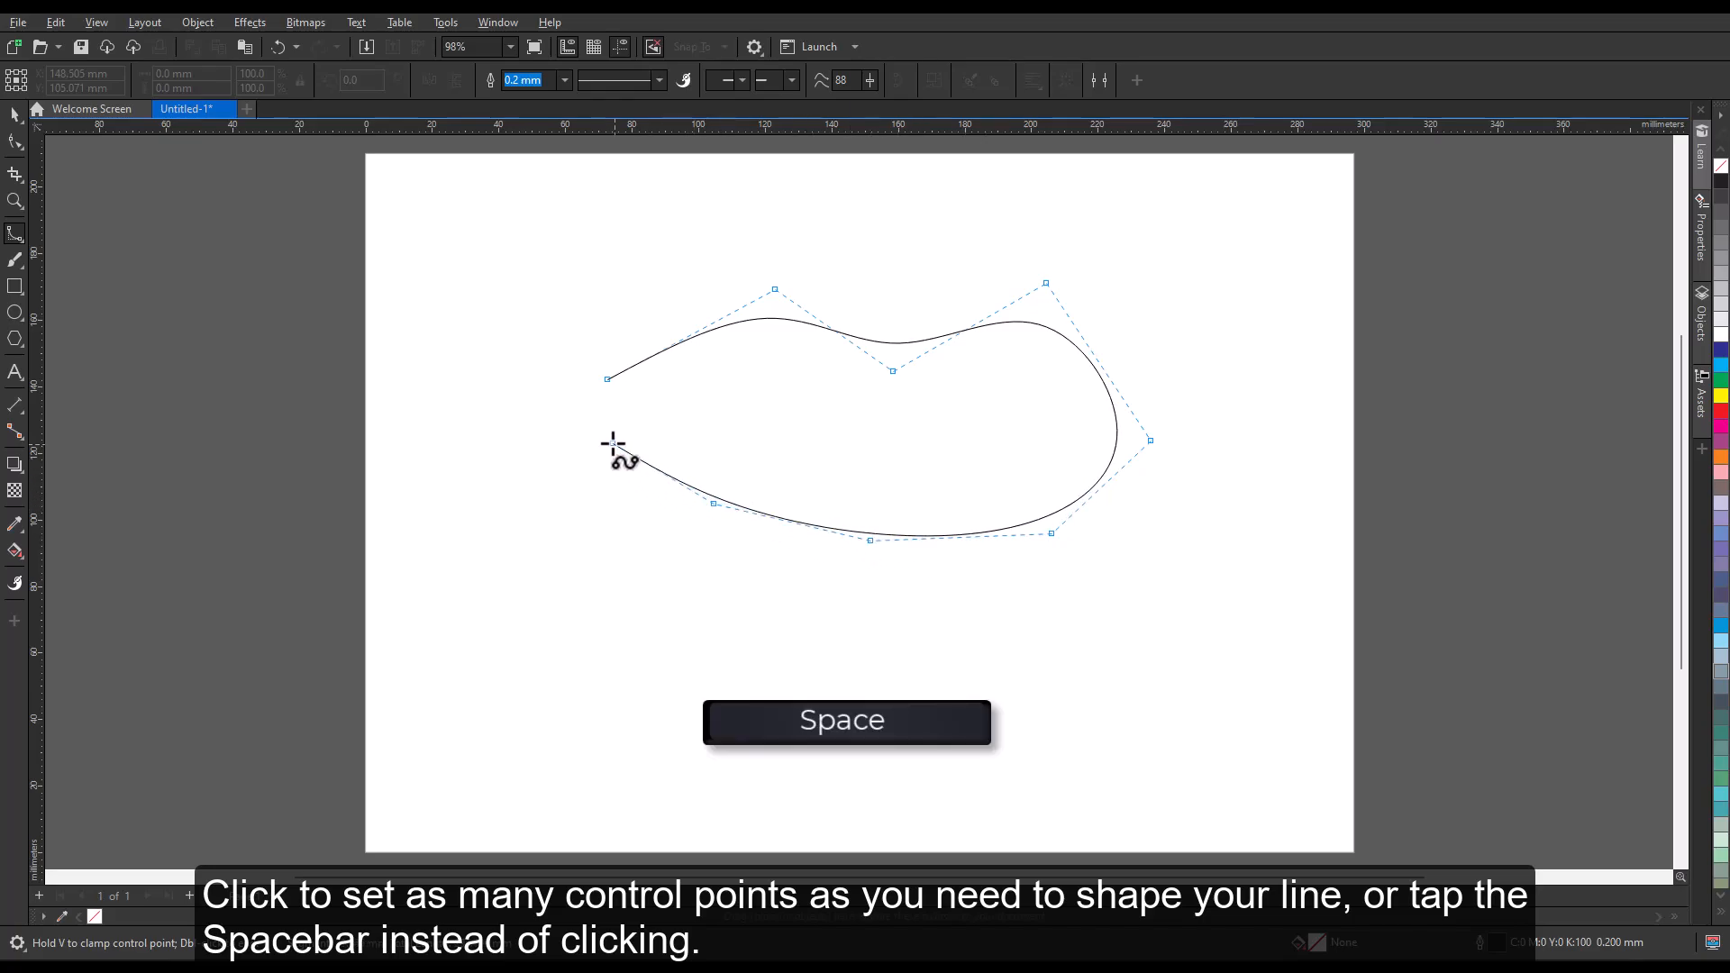
key("space")
left_click(604, 383)
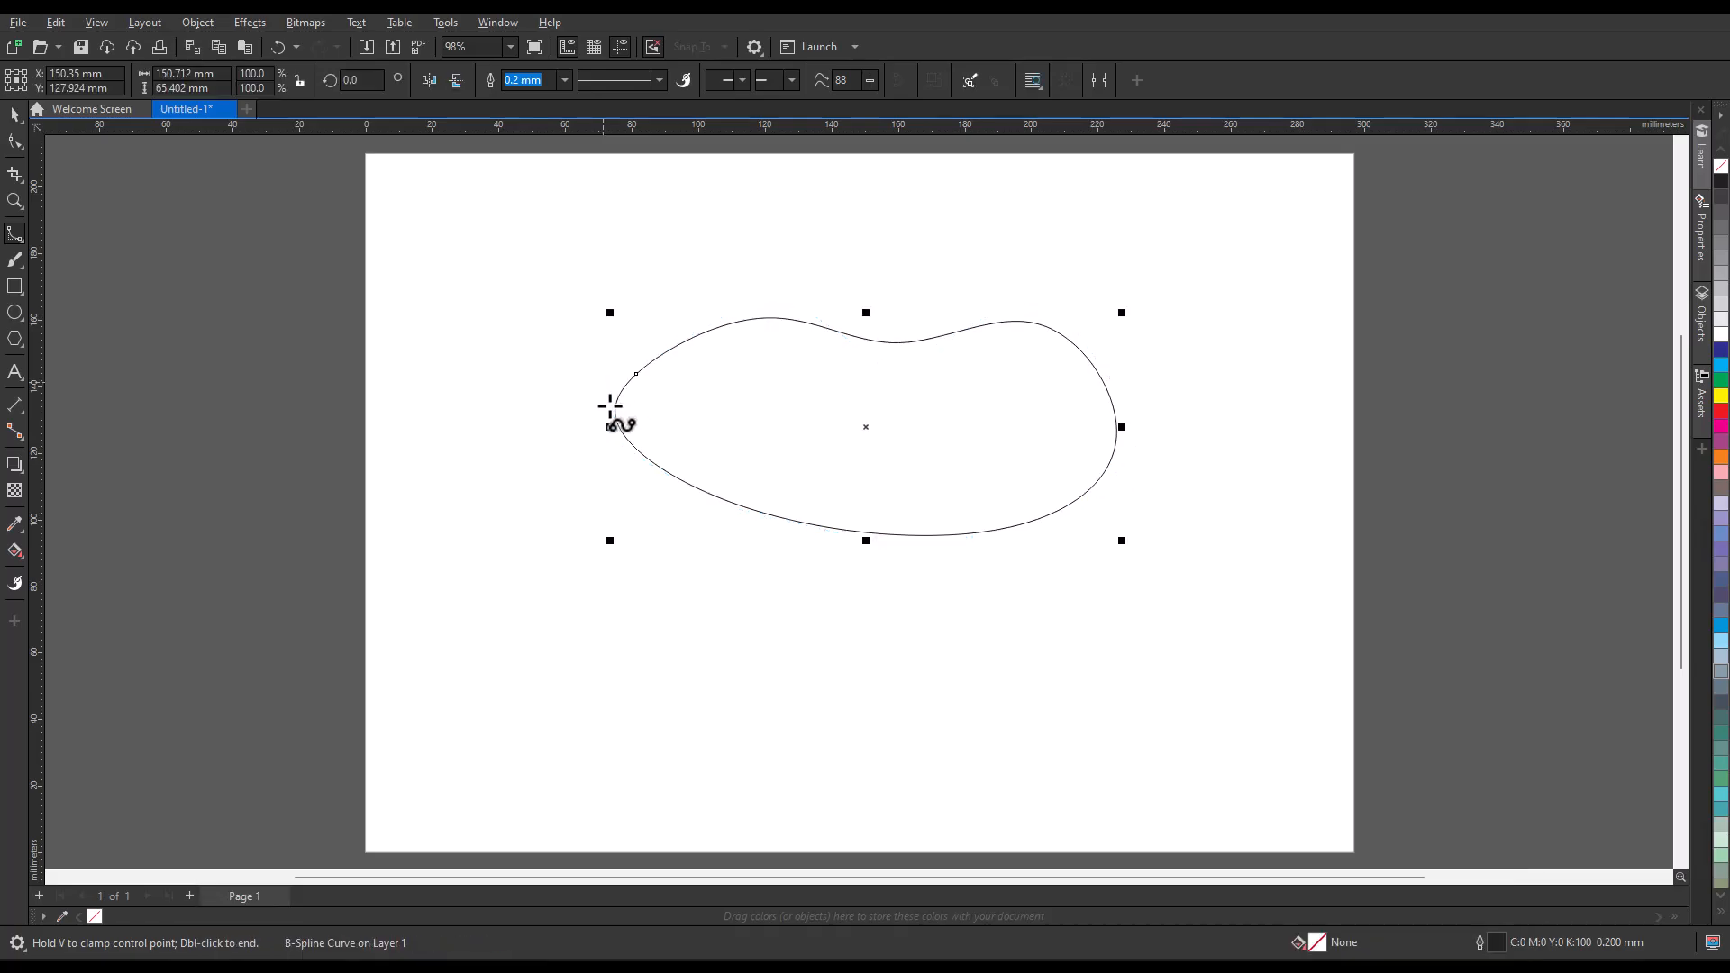
Delete the closed B-spline shape made of floating control points
left_click(16, 120)
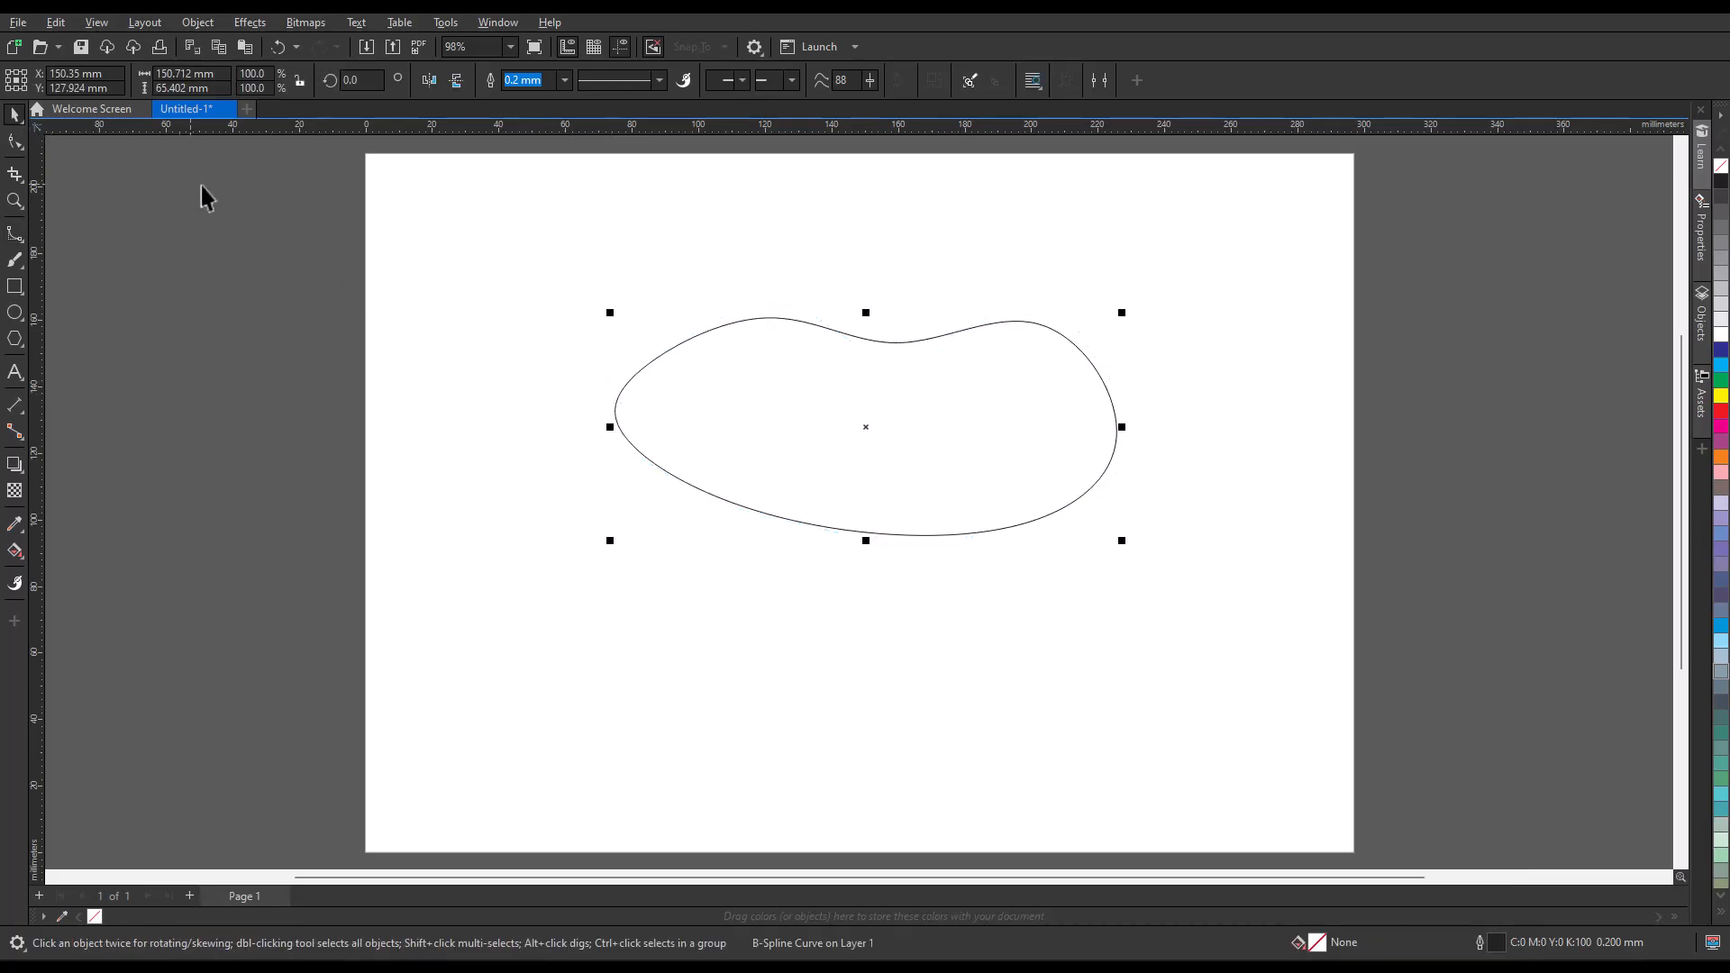
key("Delete")
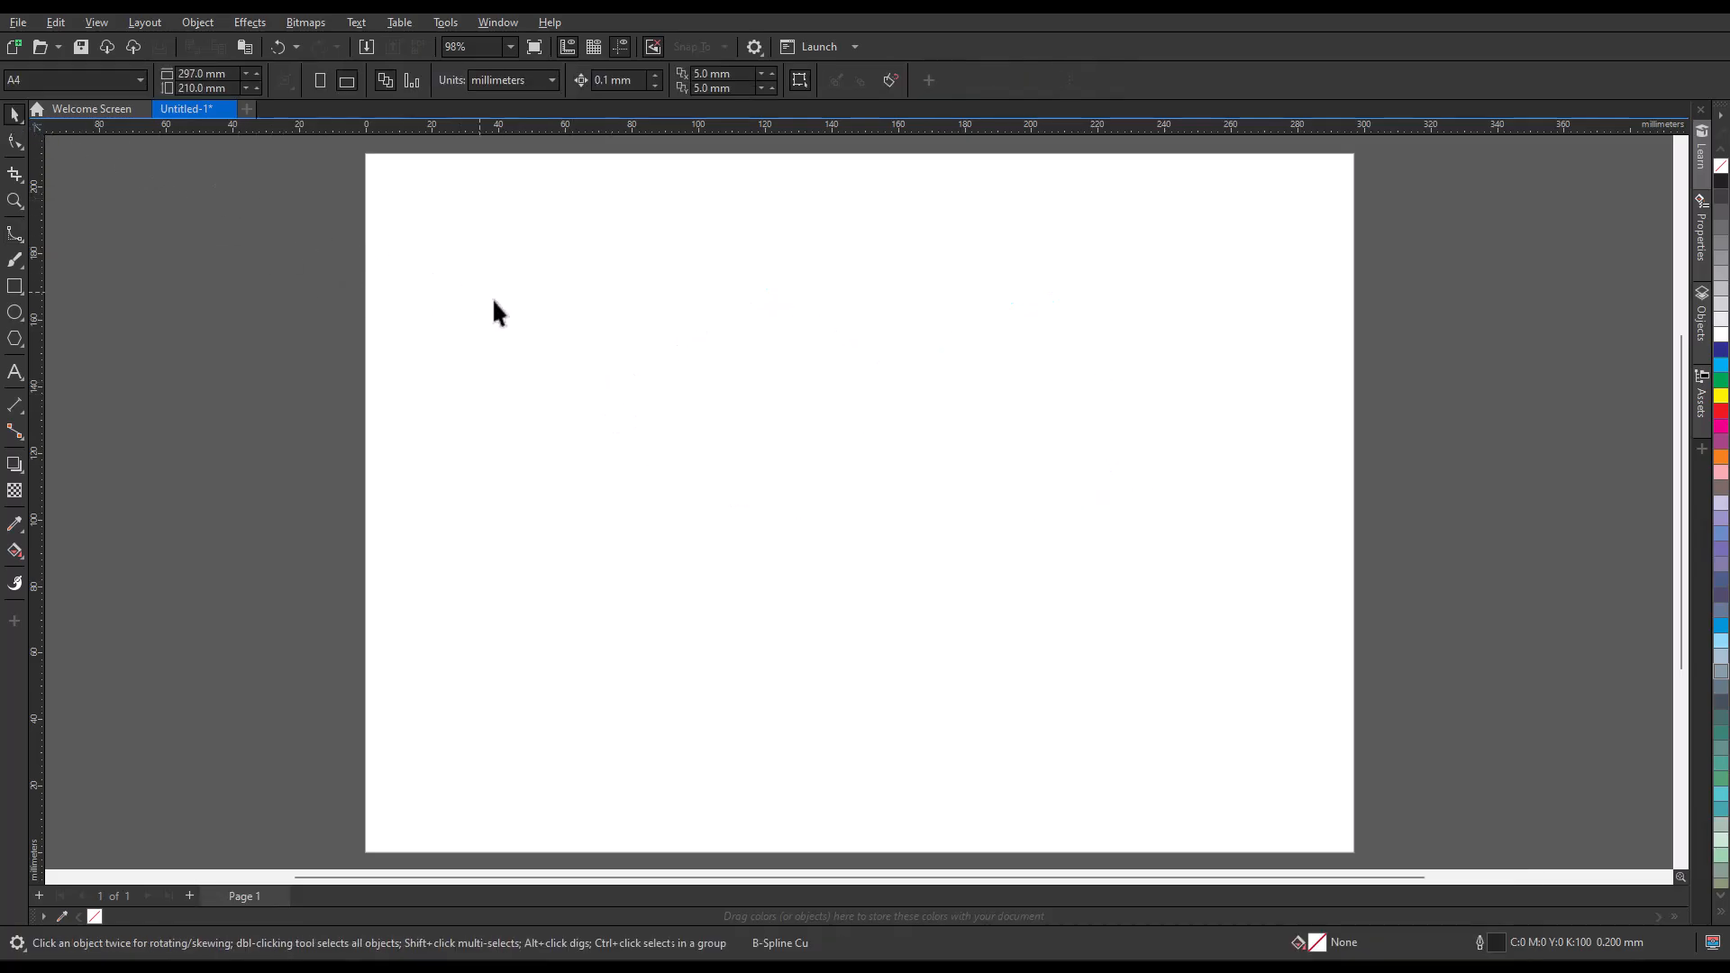
Draw the upper side of a B-spline with two floating control points and clamped corners at both ends of its vertical right edge
left_click(14, 236)
left_click(612, 428)
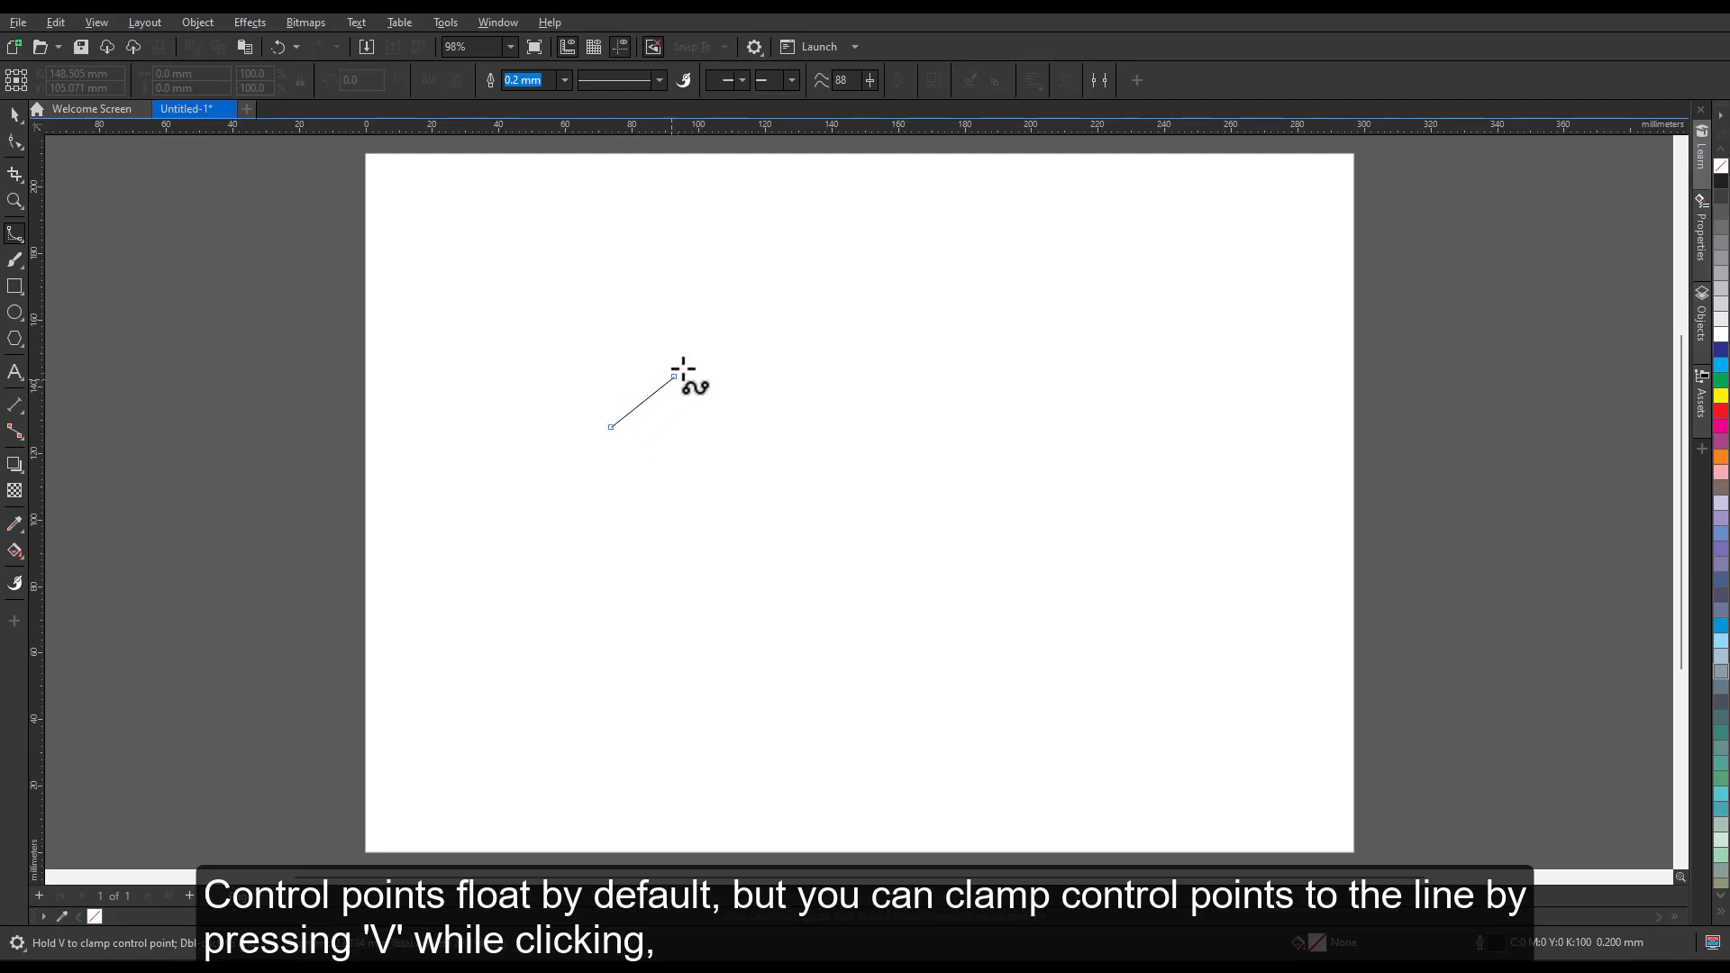
left_click(780, 314)
left_click(964, 385)
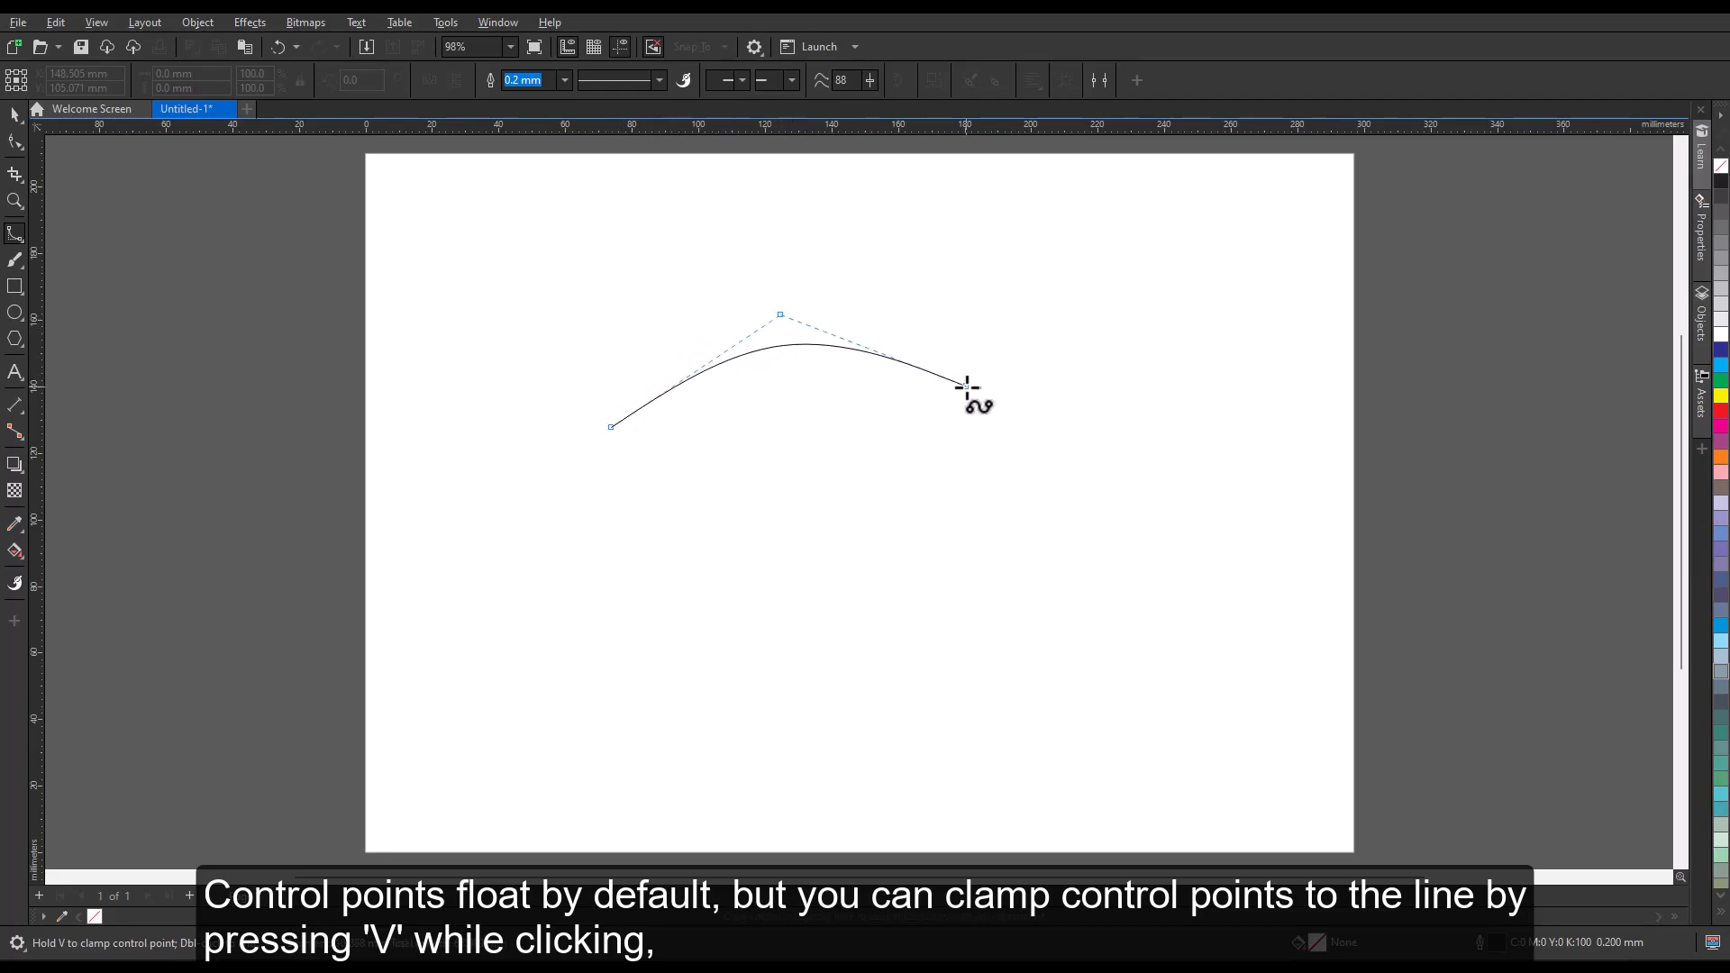
key("v")
left_click(1136, 360)
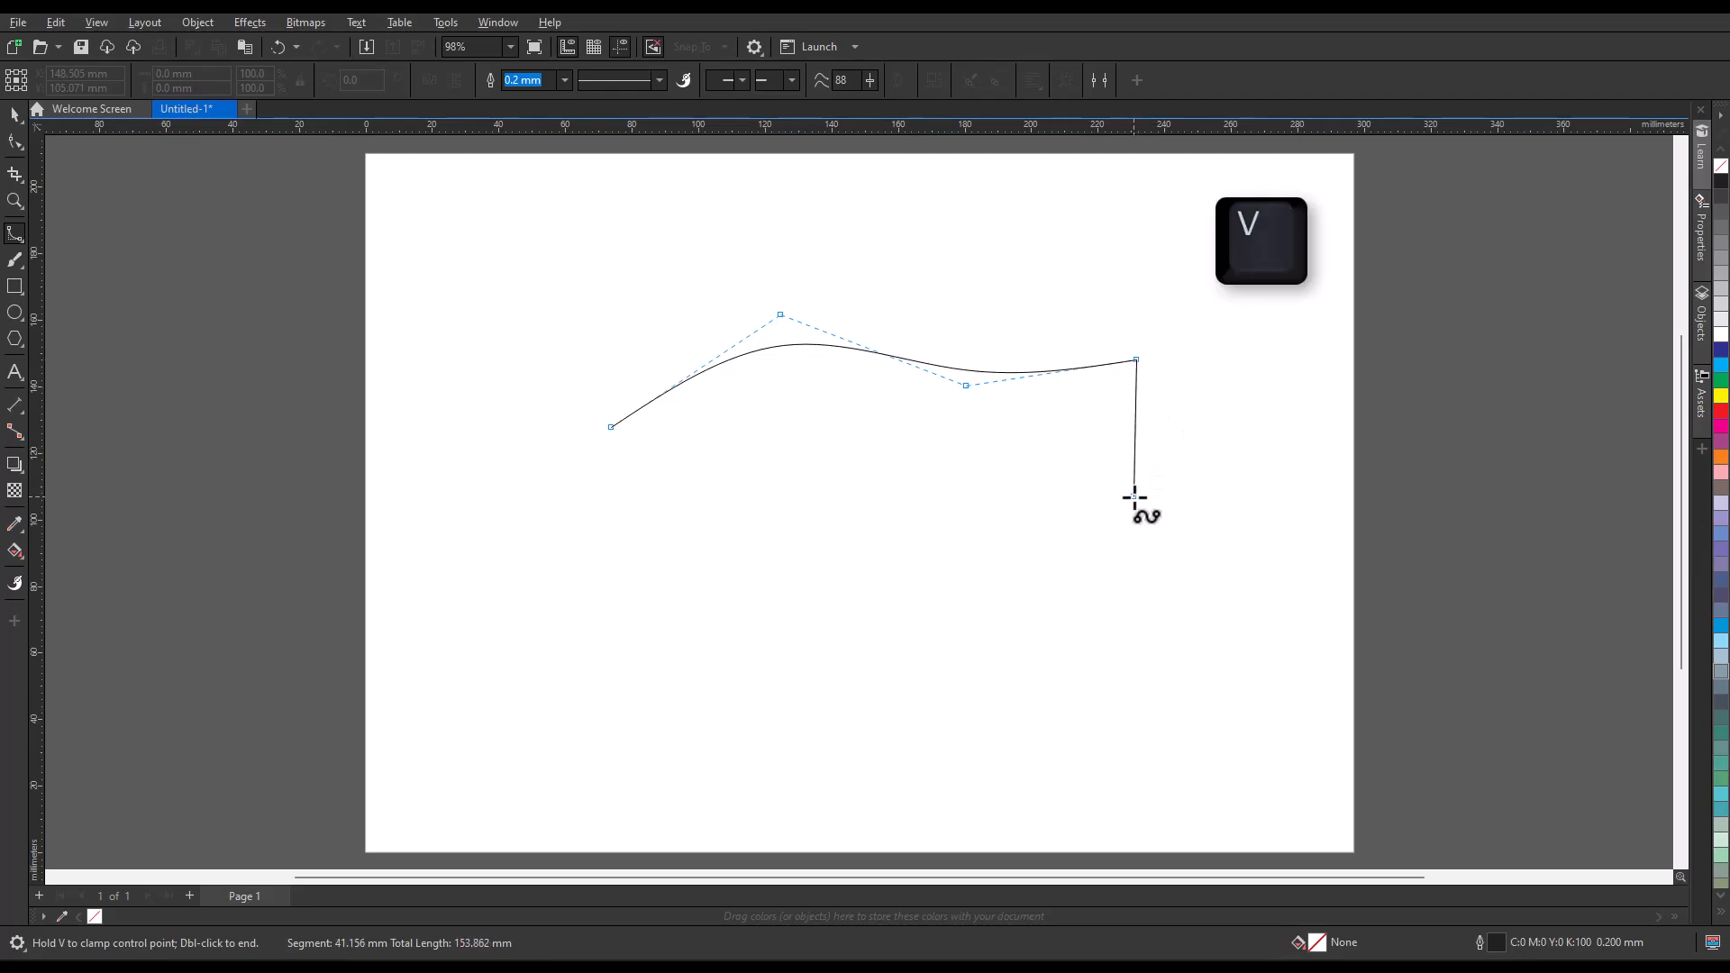
left_click(1133, 496)
Continue the B-spline back along its lower side, clamp the lower-left control point, and close the shape at its start point
left_click(1029, 541)
left_click(882, 482)
left_click(794, 579)
key("v")
left_click(706, 530)
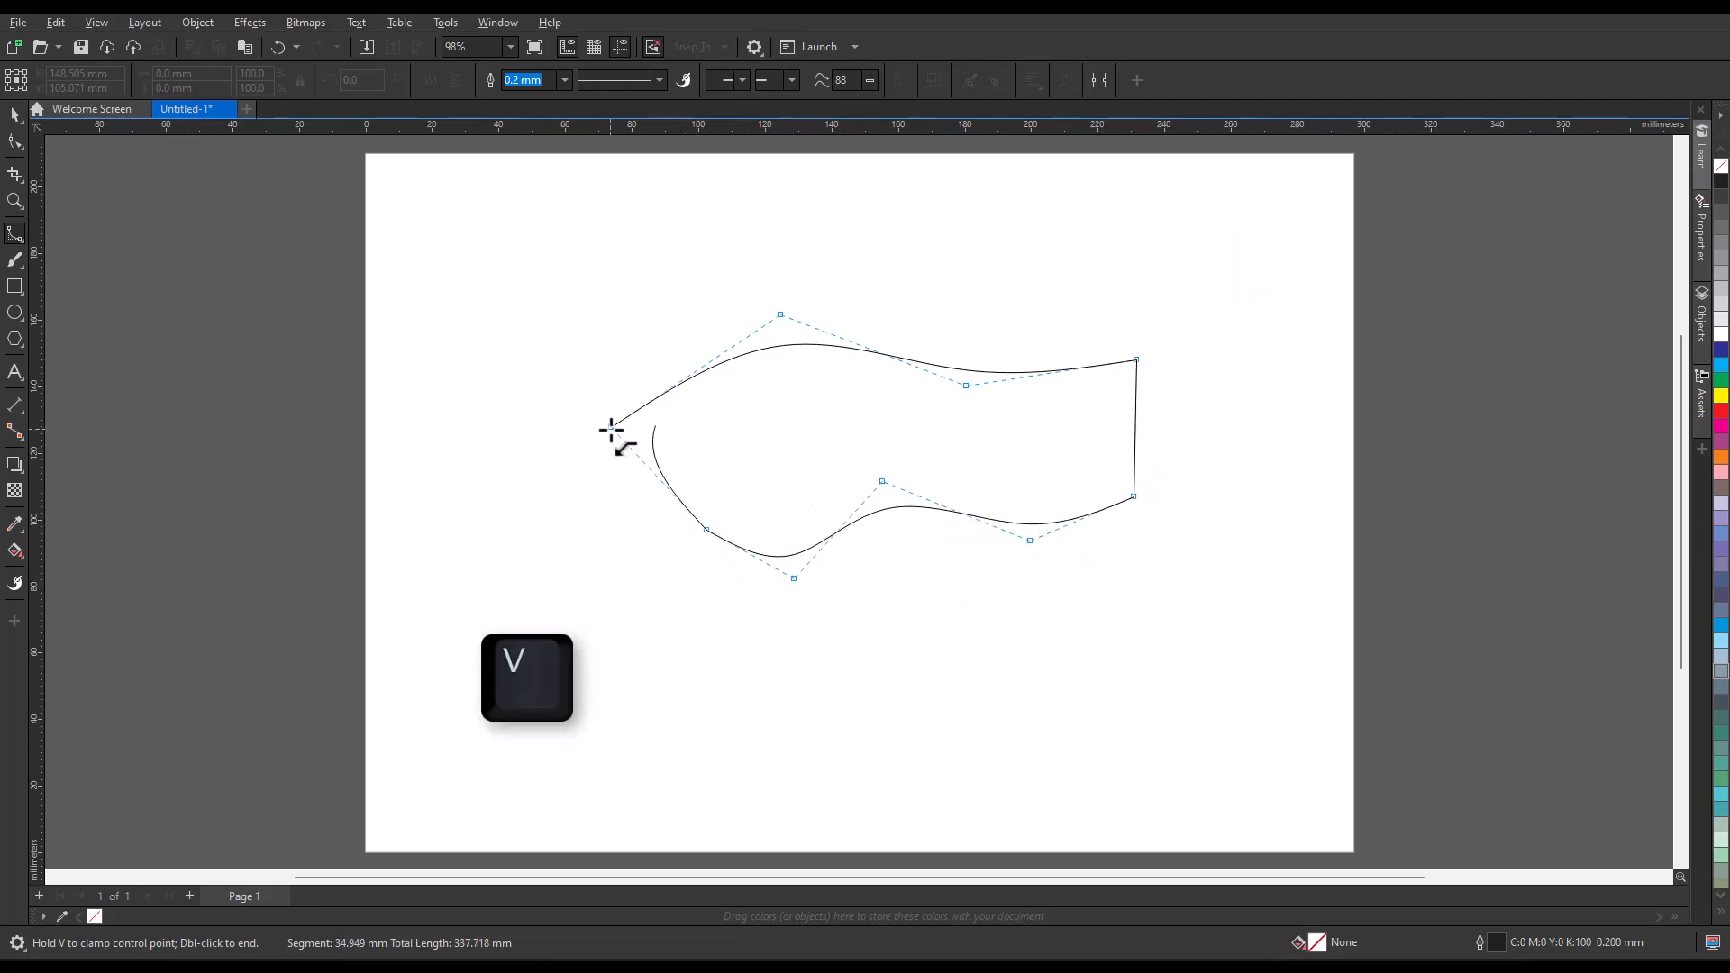
left_click(610, 427)
Clamp the two floating control points on the shape's upper side with the Shape tool and move the right one towards the left one
left_click(14, 142)
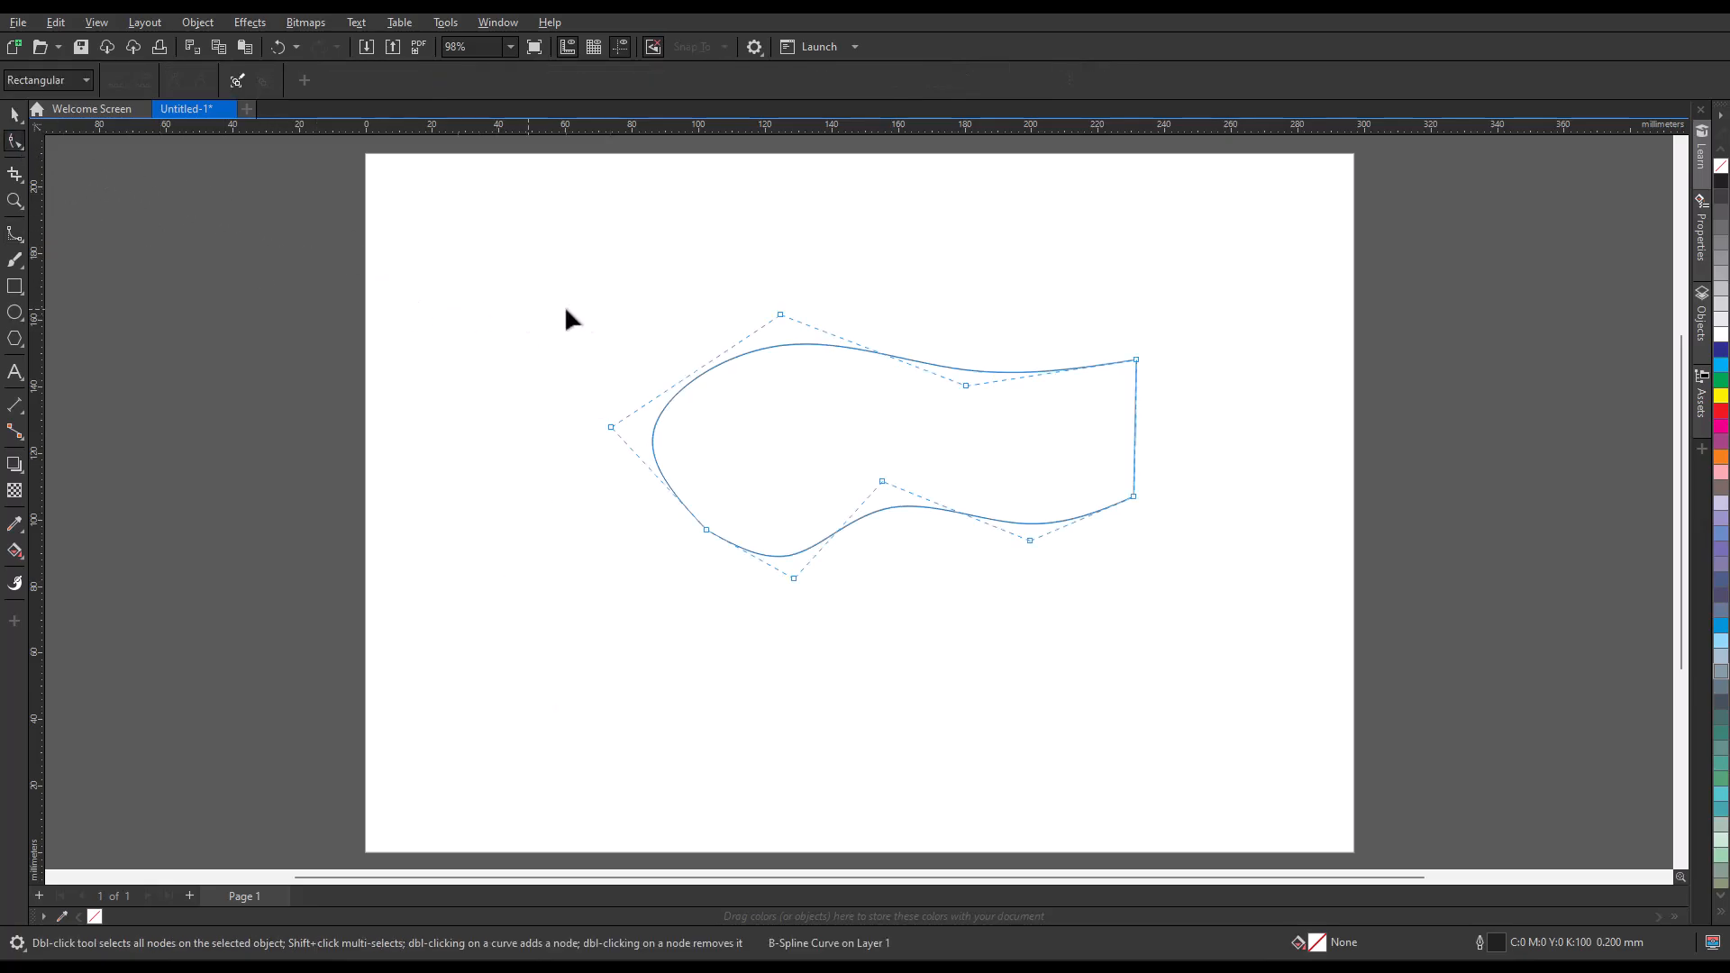
left_click(780, 316)
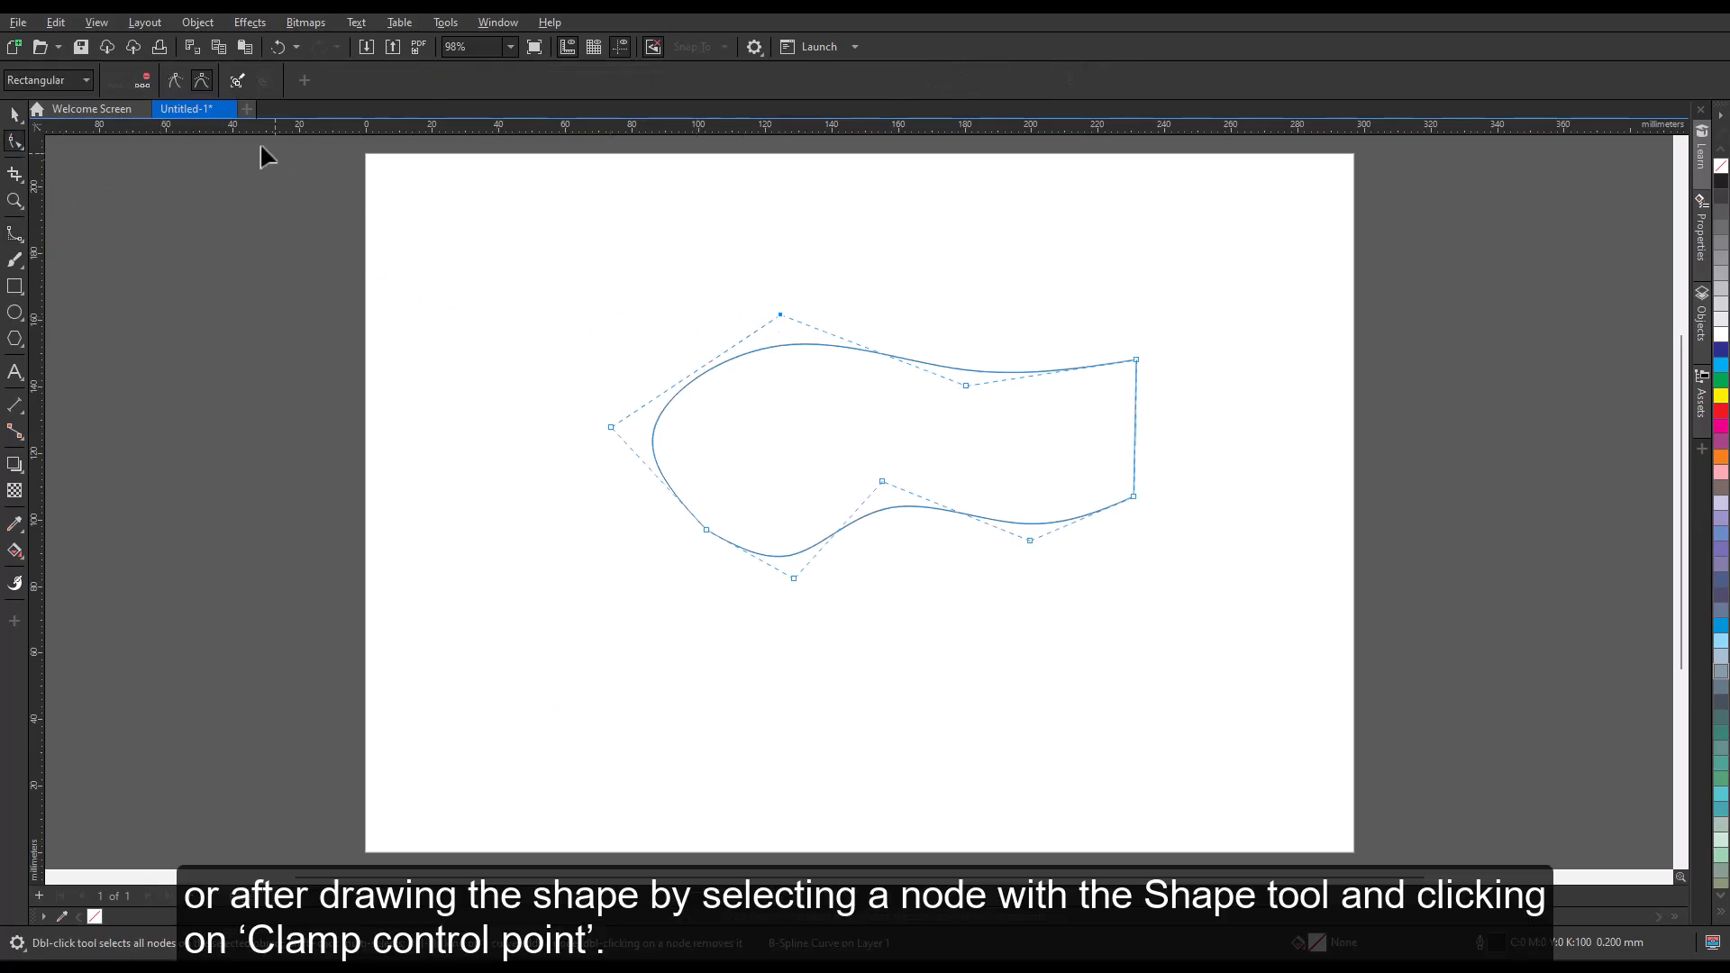
left_click(180, 88)
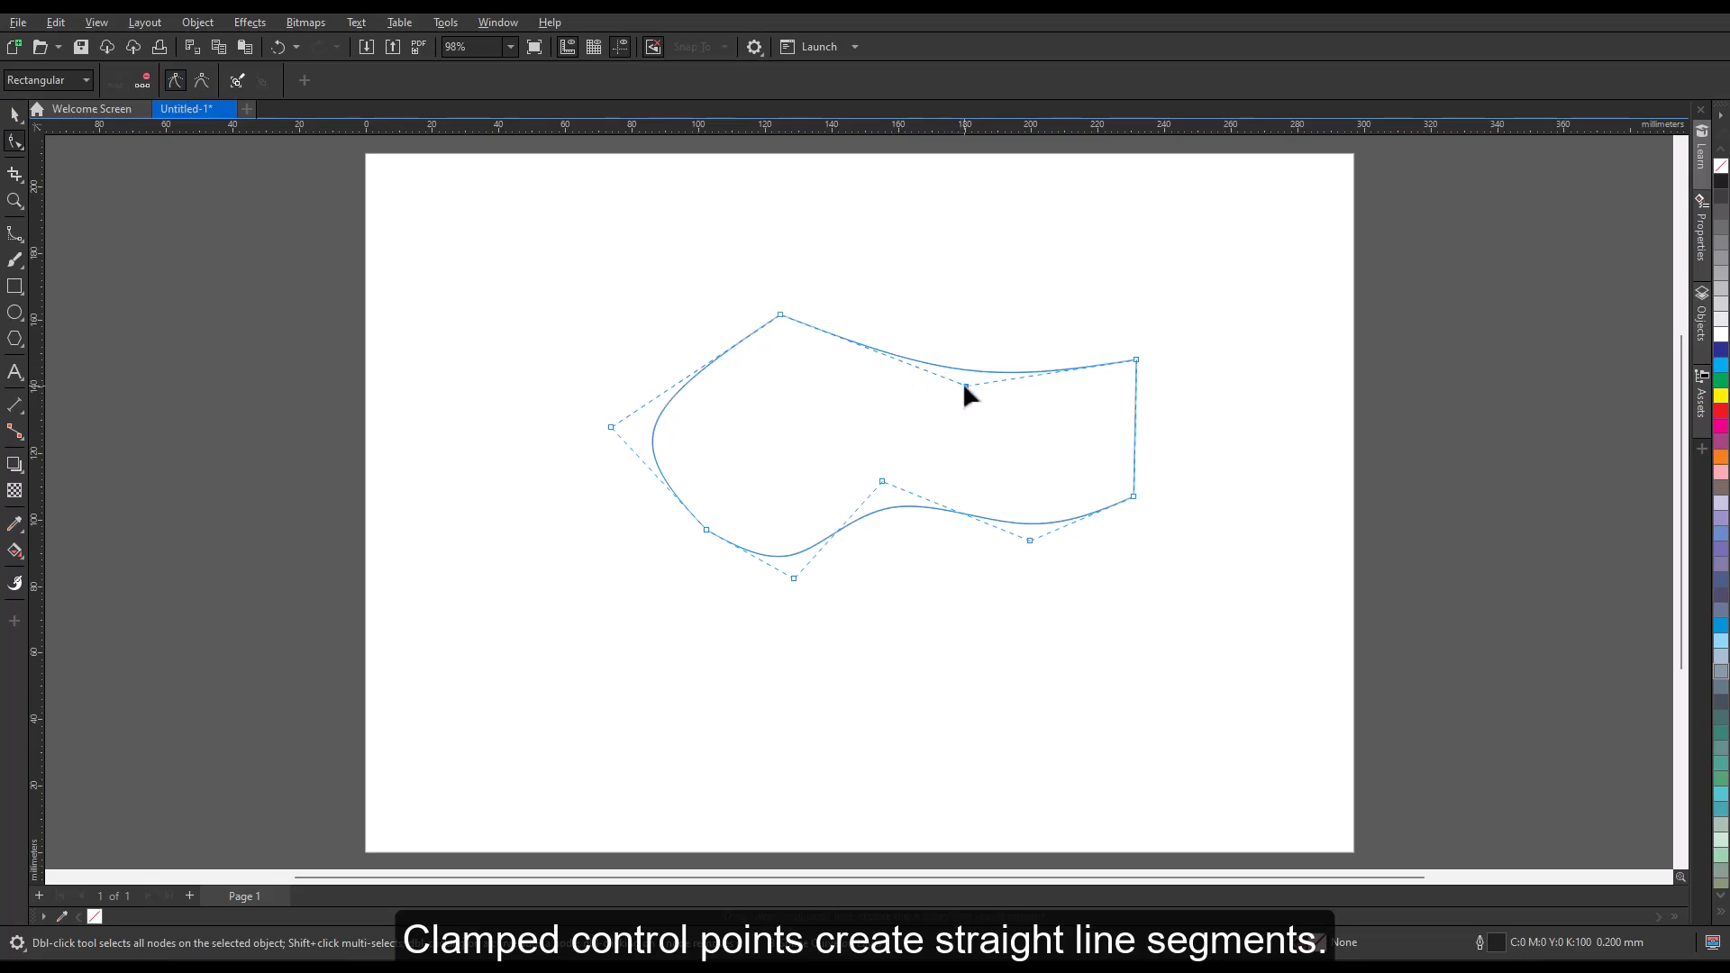
left_click(175, 80)
left_click_drag(965, 384, 816, 376)
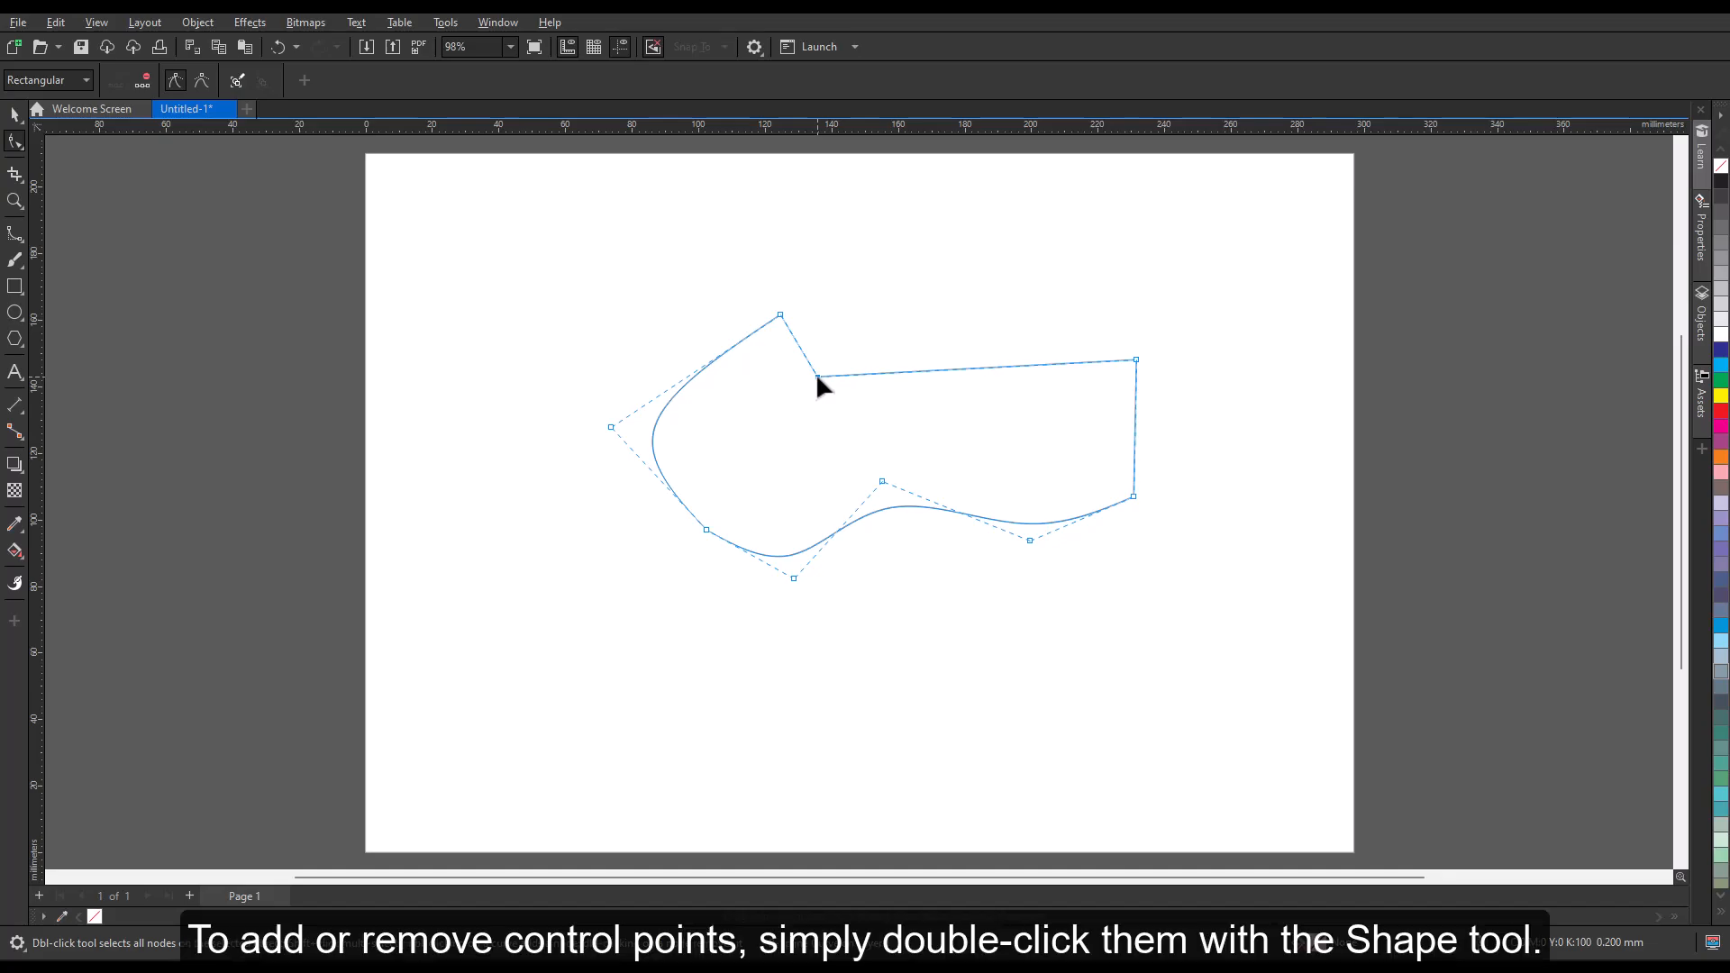
Remove the moved upper control point and the lower-middle one, and add a new control point pulled slightly below the upper edge
double_click(816, 377)
double_click(883, 482)
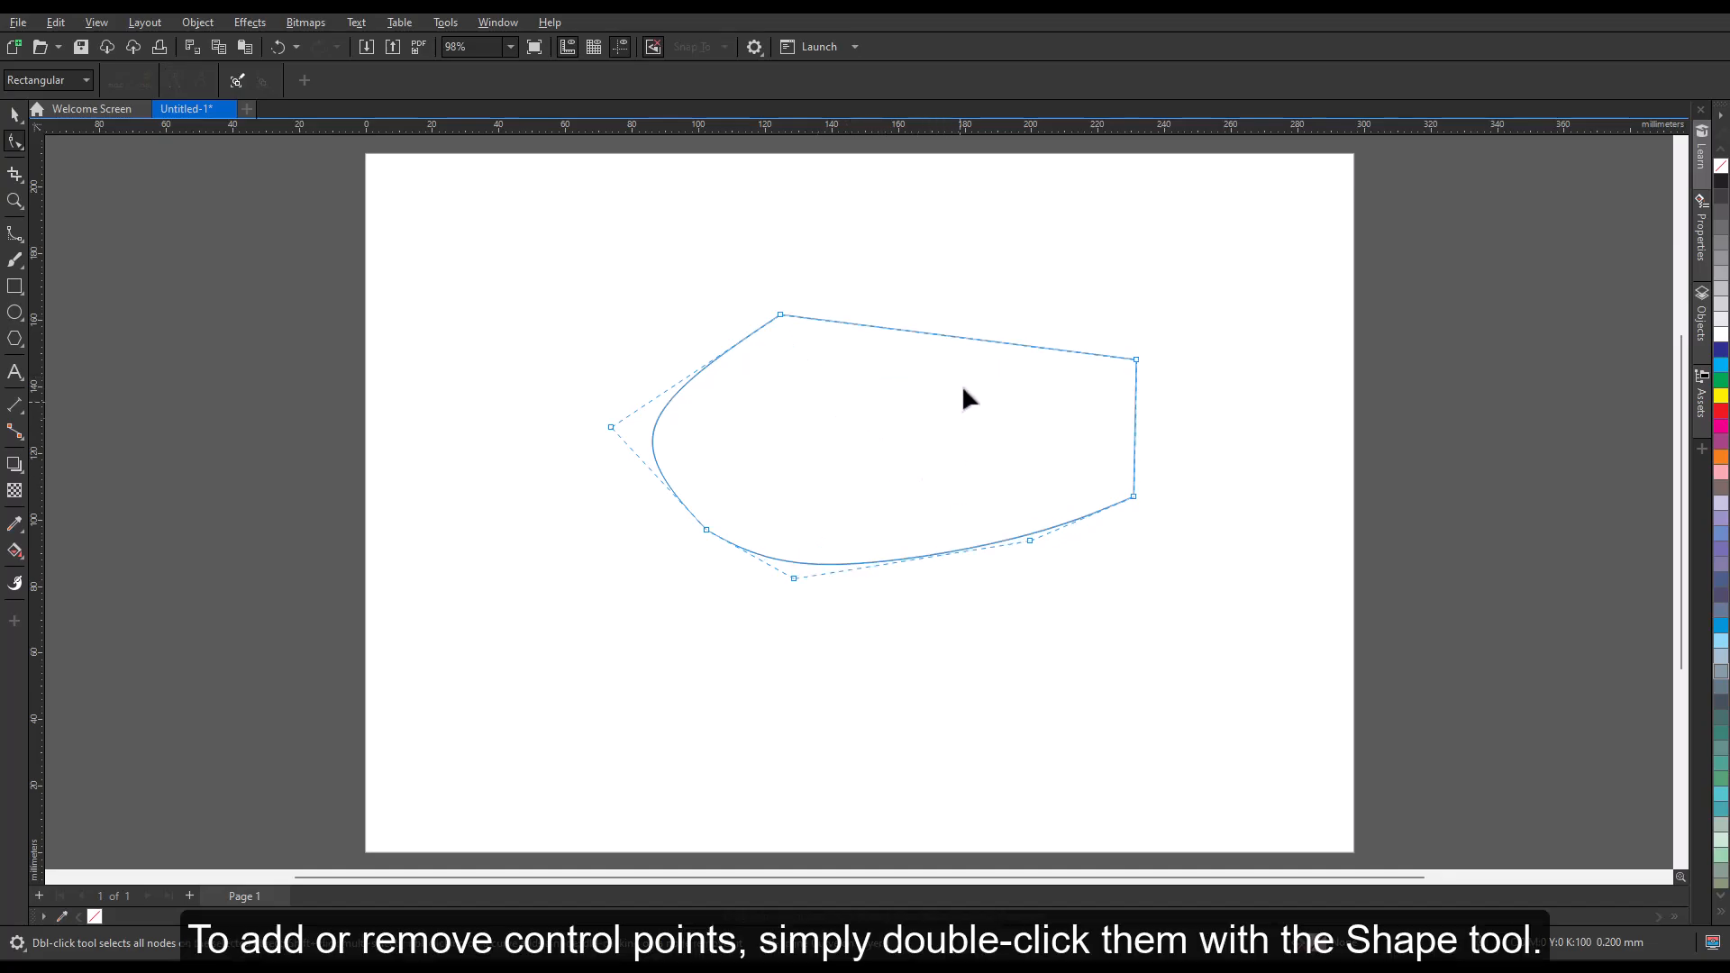
left_click_drag(947, 336, 935, 373)
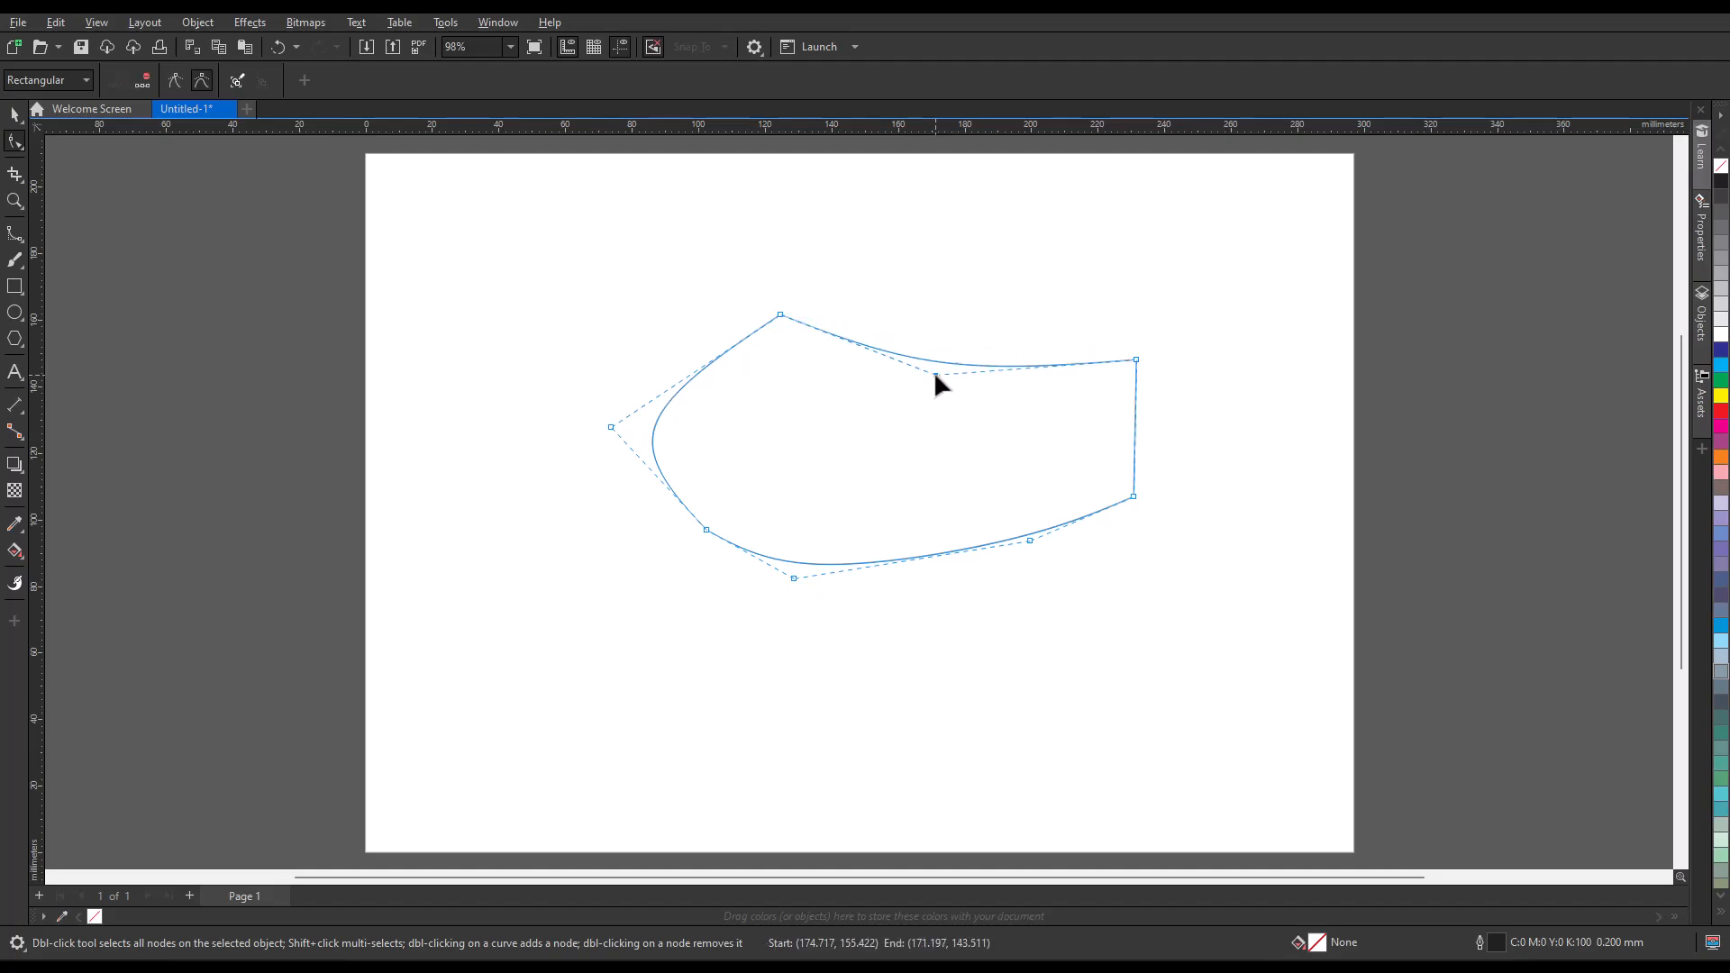
Select all control points of the edited B-spline shape and delete it
left_click_drag(611, 283, 1238, 629)
key("Delete")
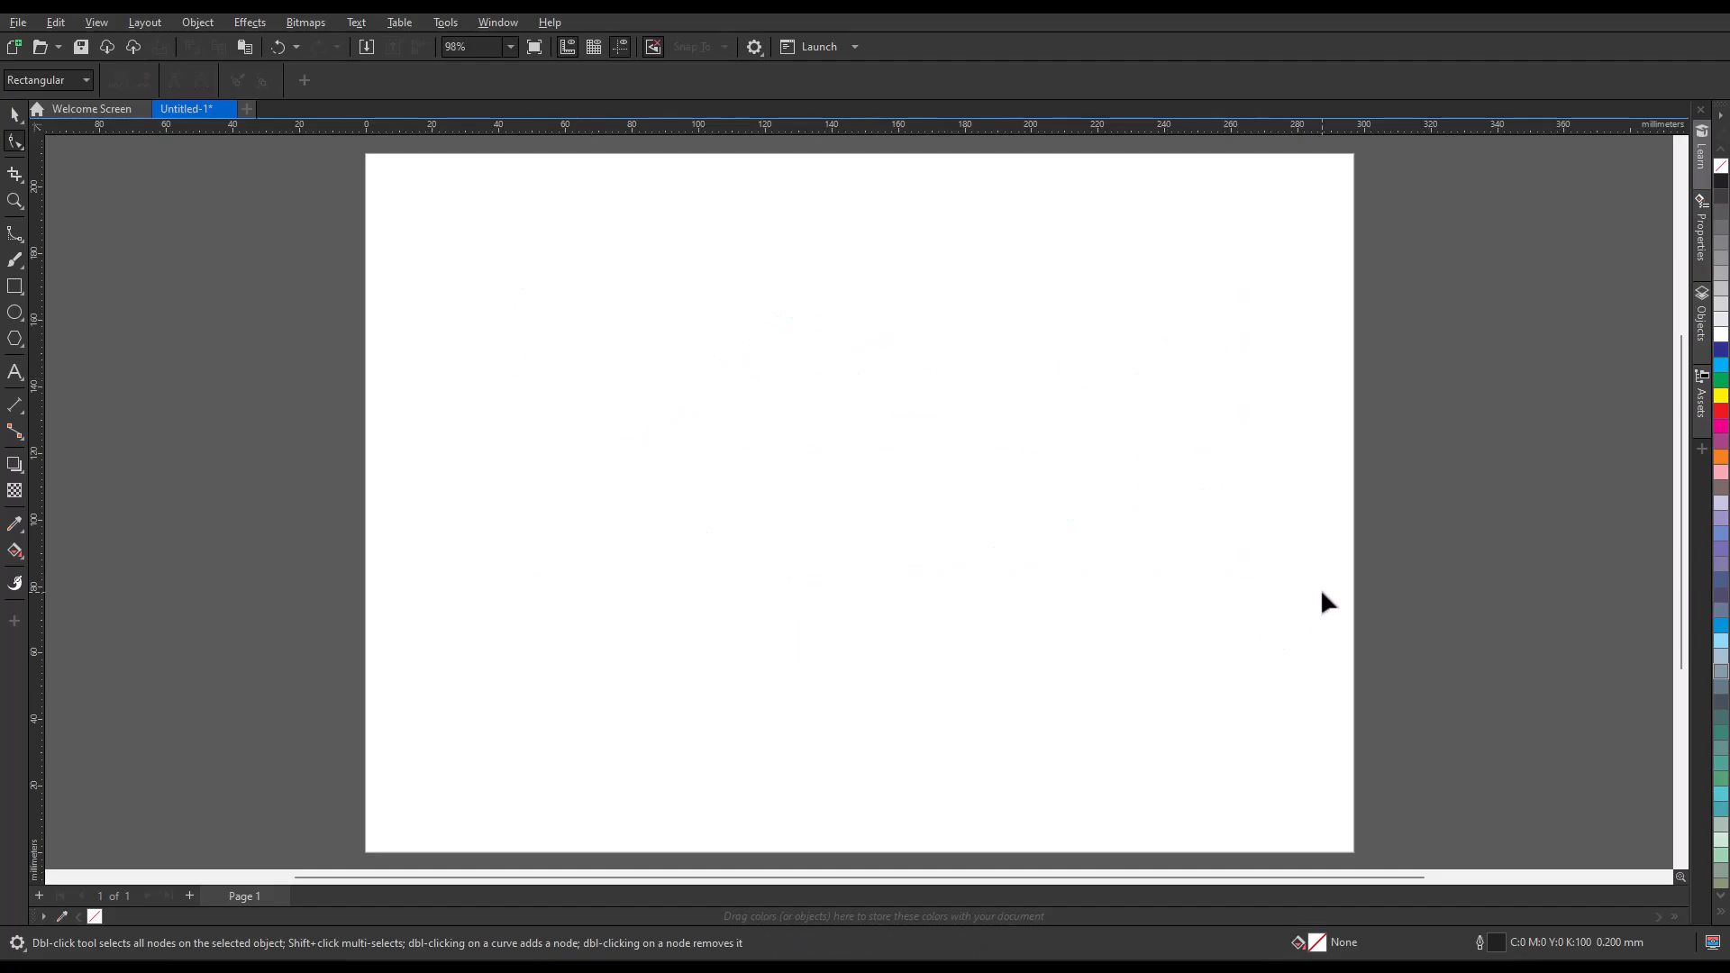
Draw an open, wavy B-spline with five control points, about 170 mm wide and 20 mm high, across the upper half of the page
left_click(15, 234)
left_click(585, 410)
left_click(695, 331)
left_click(856, 428)
left_click(1042, 324)
double_click(1151, 429)
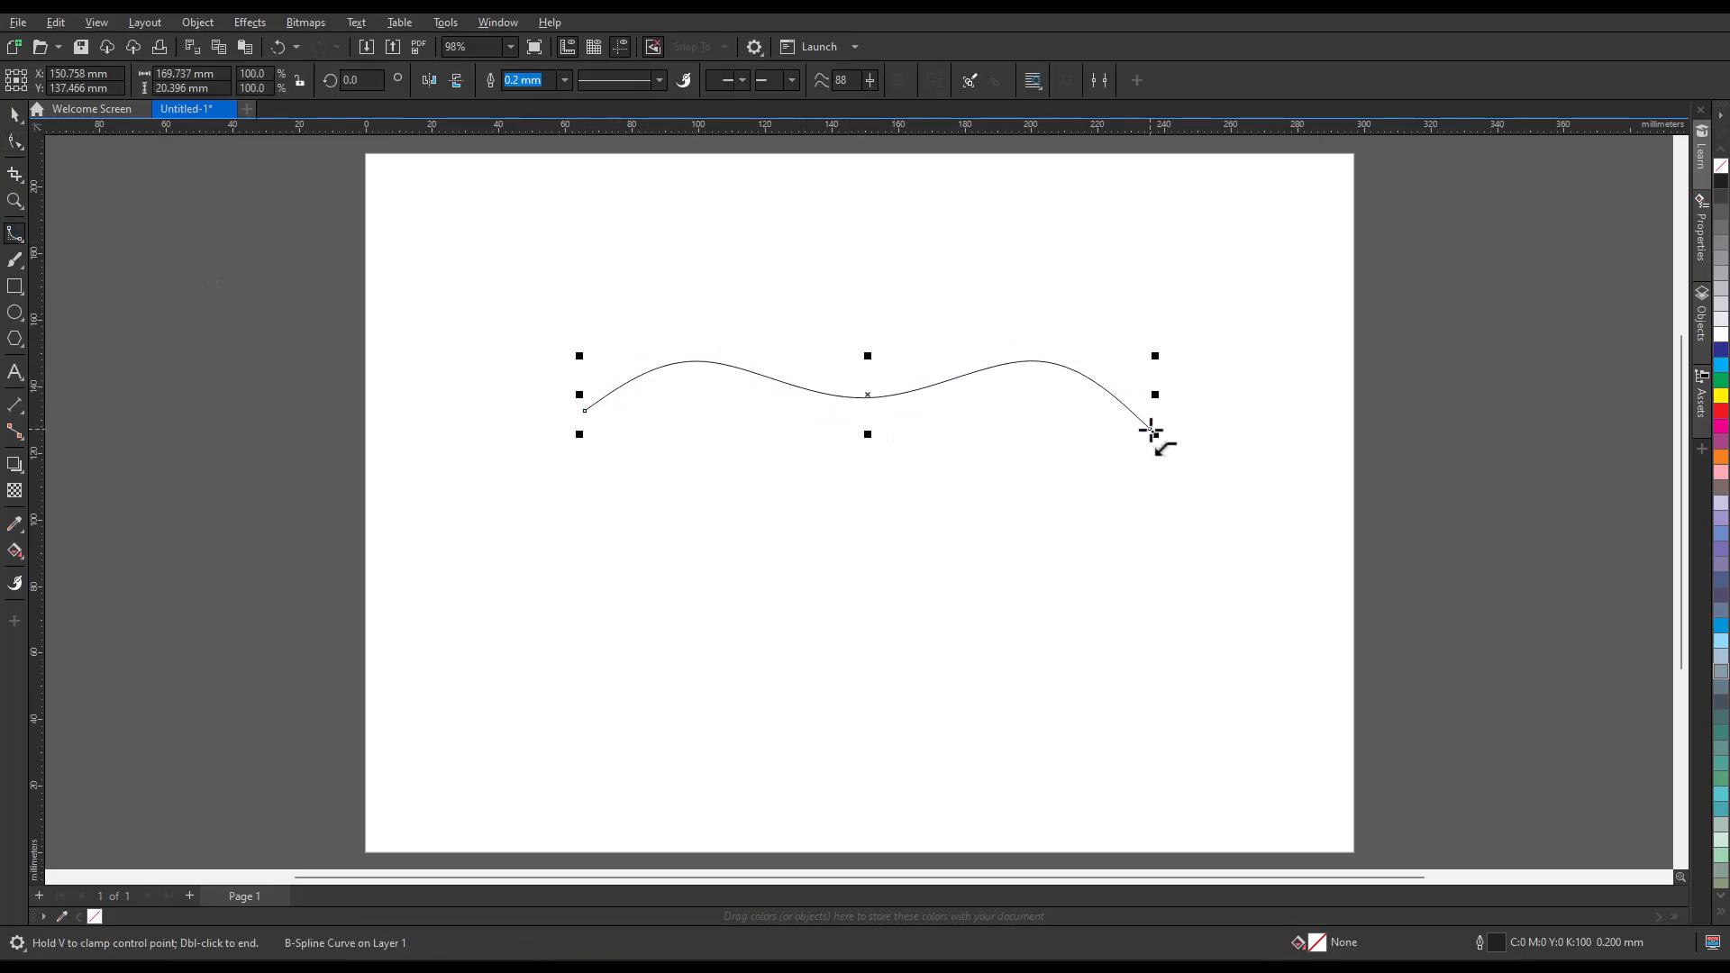
Extend the open B-spline from its right end with five more control points below it, closing the shape at its first control point
left_click(1151, 429)
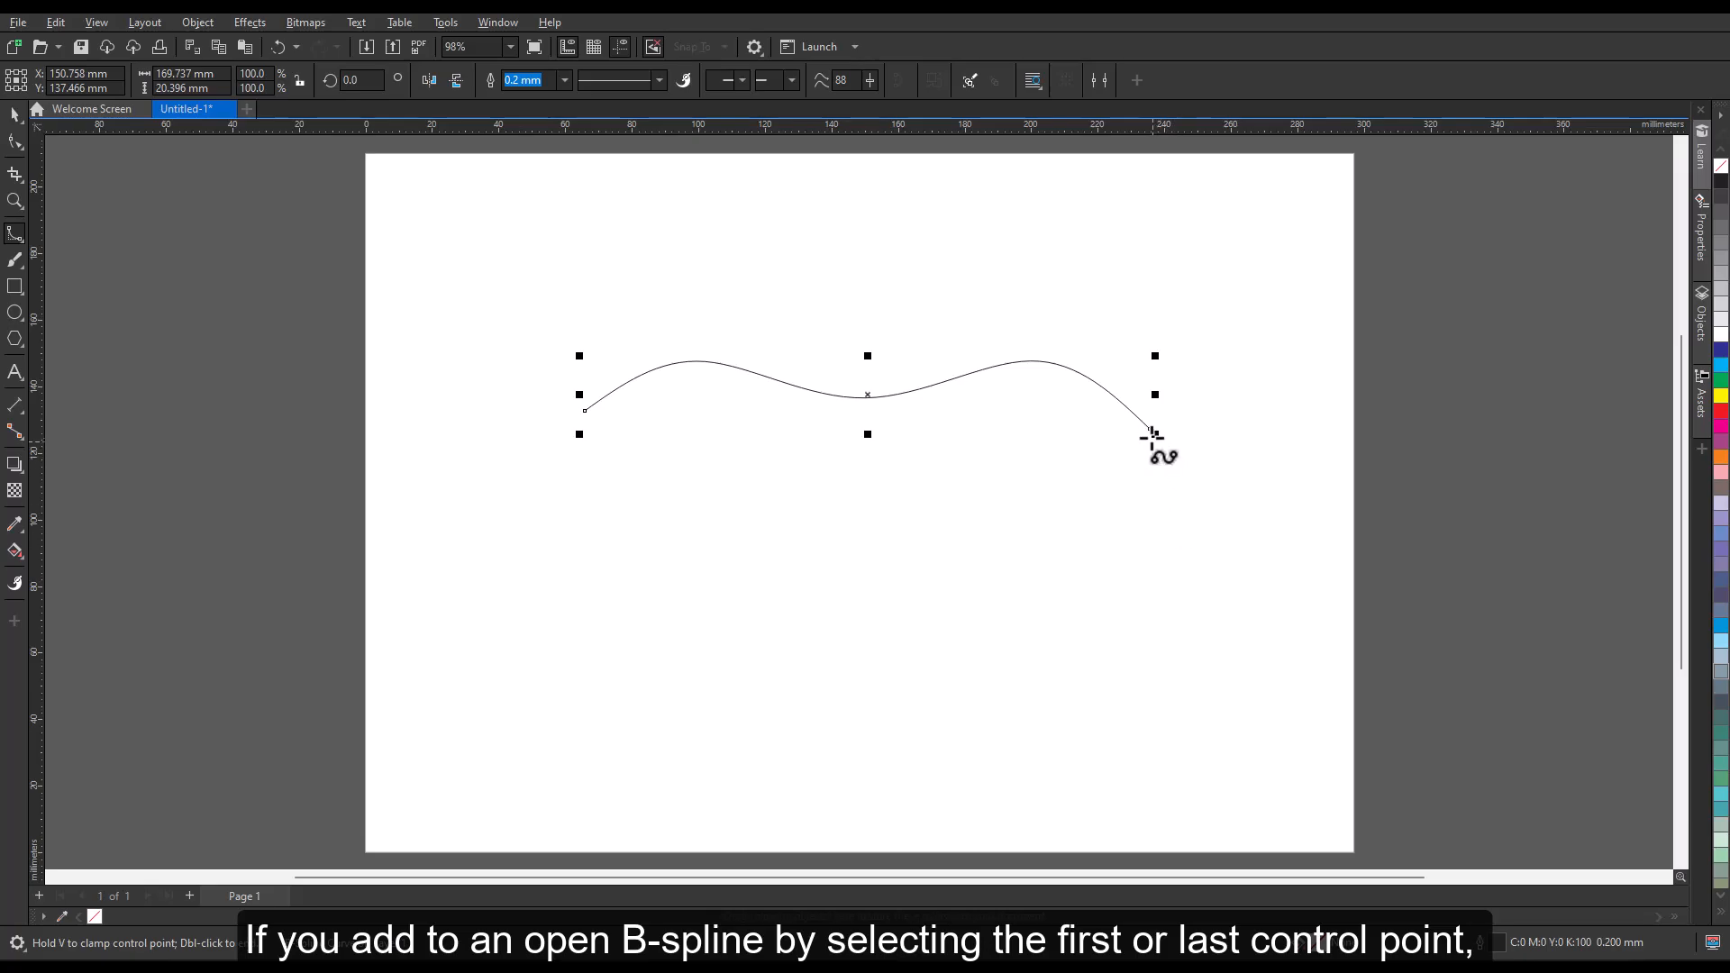
left_click(1036, 519)
left_click(961, 468)
left_click(643, 634)
left_click(687, 524)
left_click(514, 535)
left_click(585, 411)
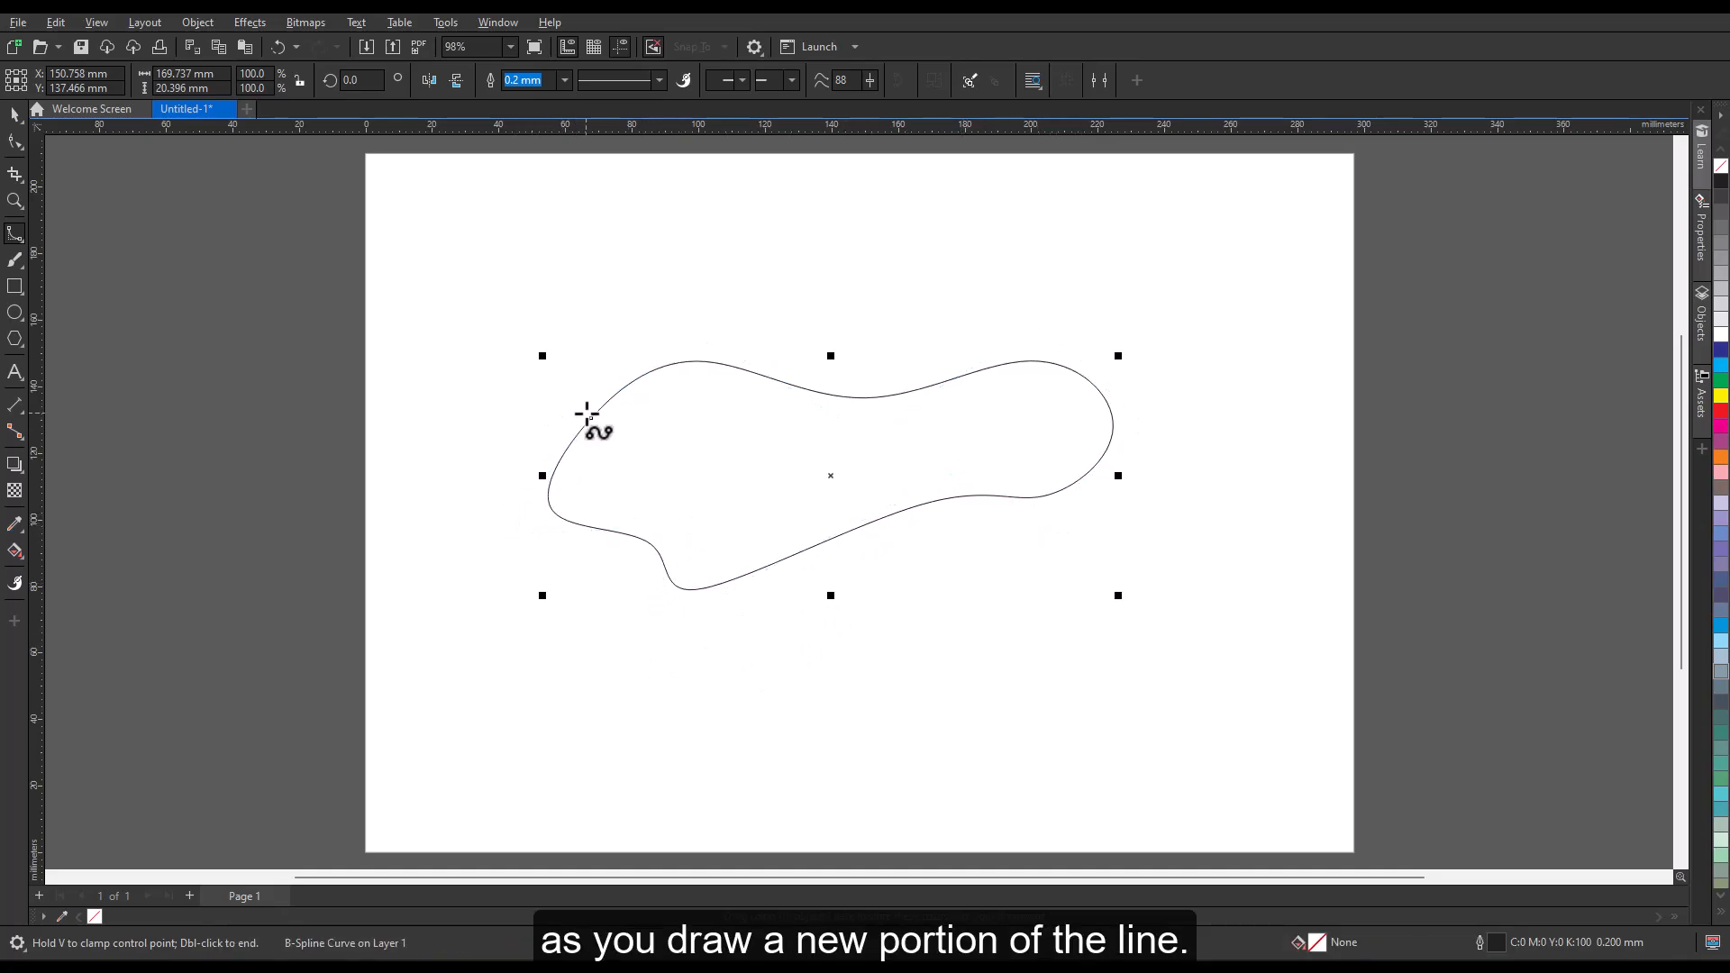
Convert the closed B-spline shape to a regular curve with Convert to Curves
left_click(15, 115)
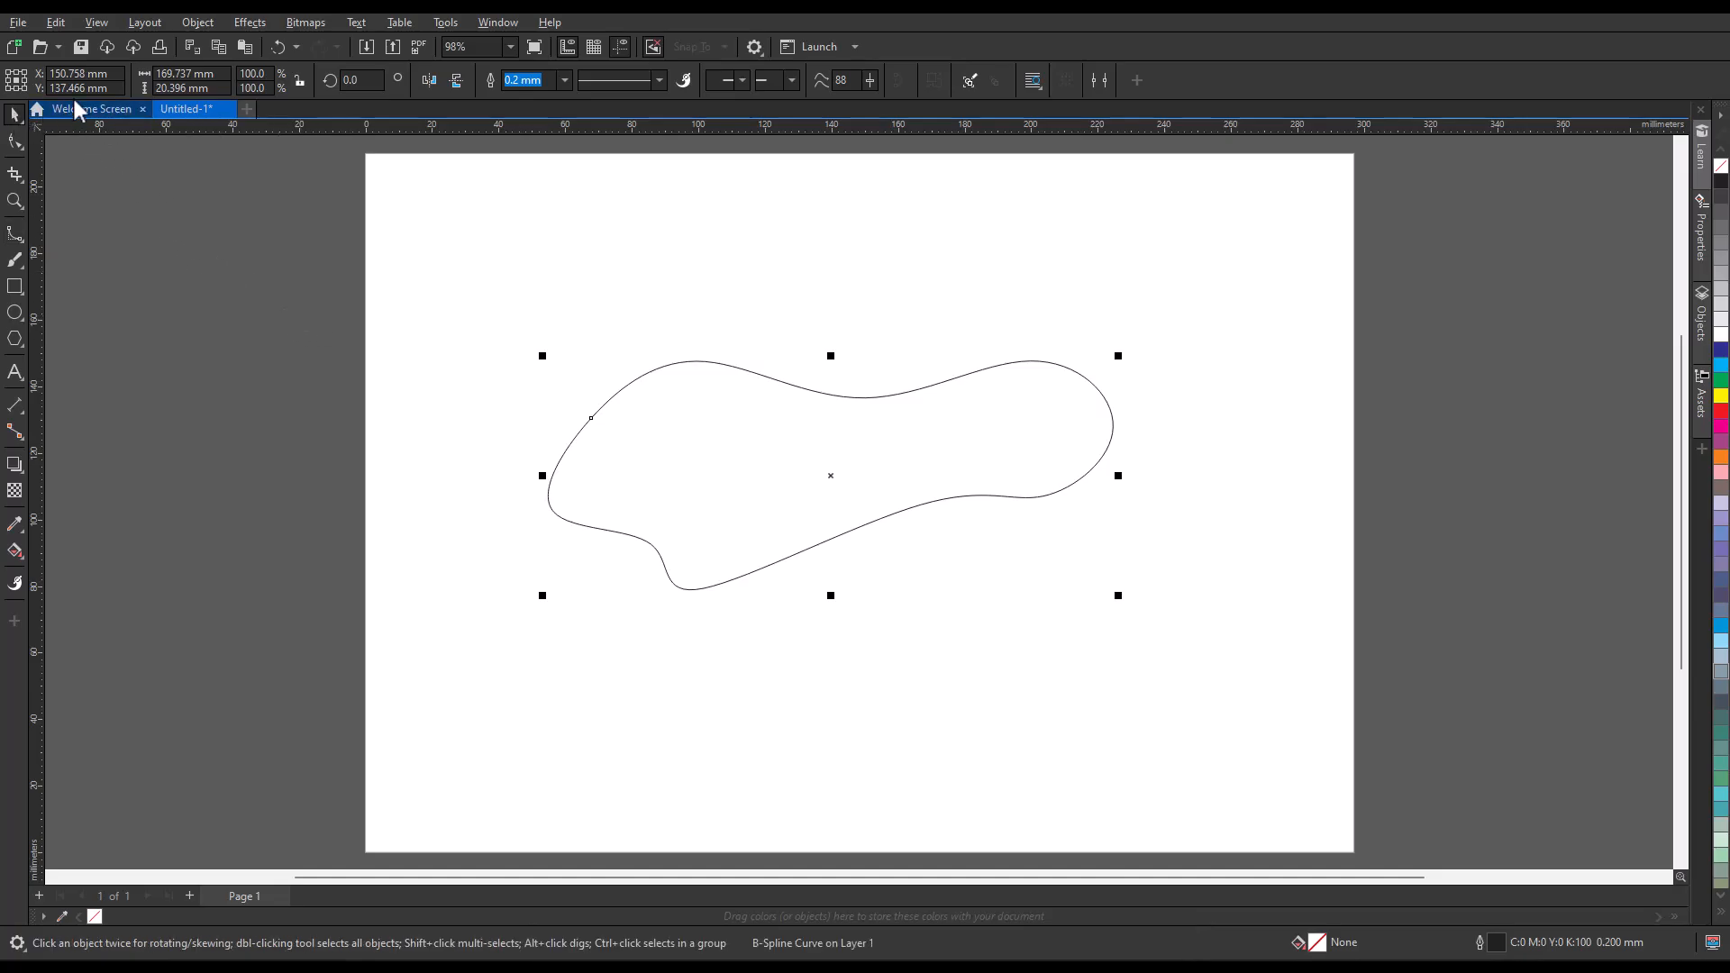
left_click(202, 25)
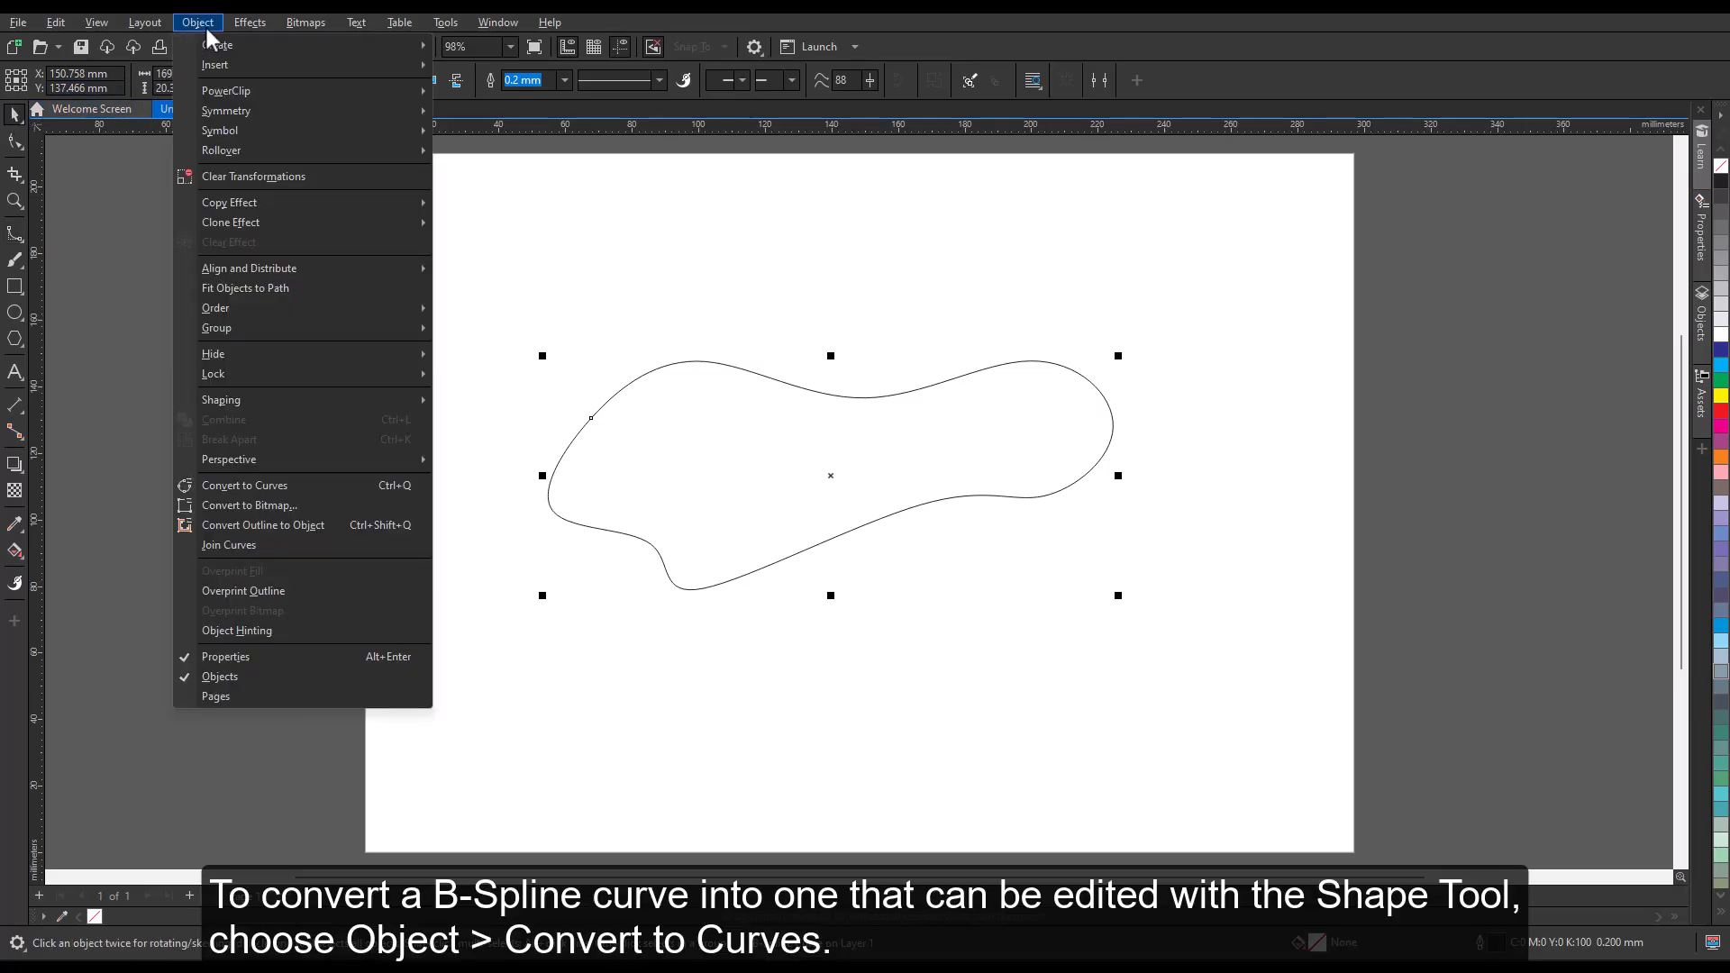
left_click(353, 484)
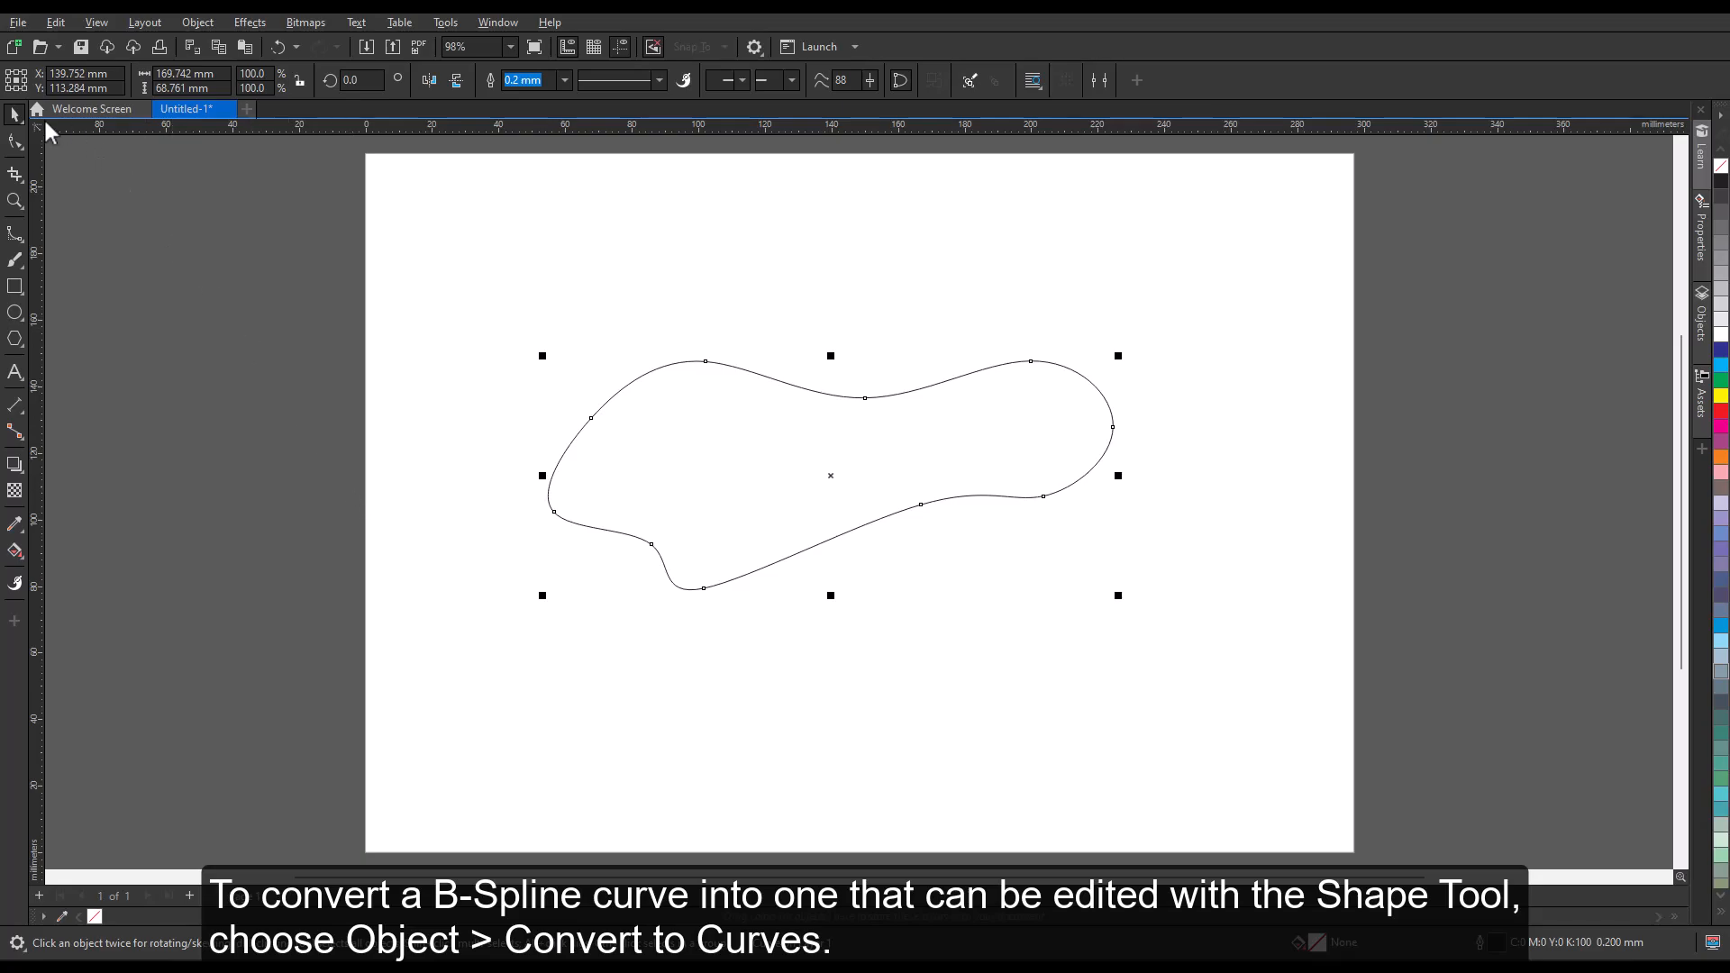
Reshape the converted curve by lengthening the upper-left node's handles by about 38 mm and swinging the lower-middle node's right handle downward
left_click(18, 142)
left_click(705, 361)
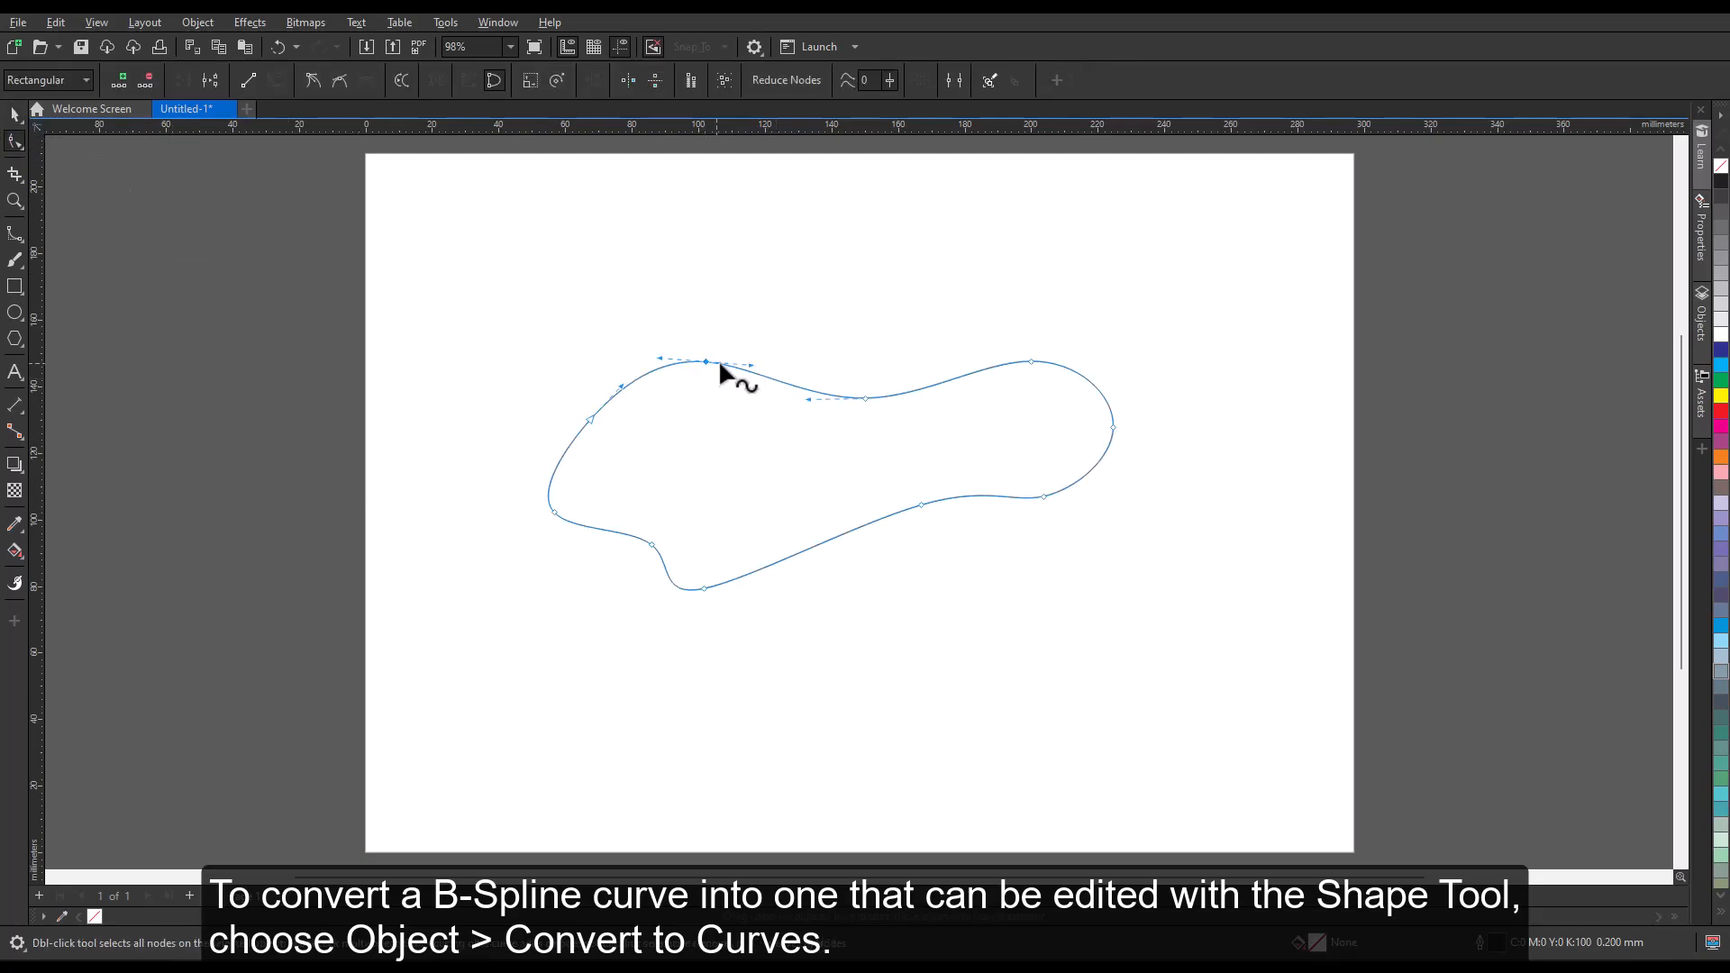
left_click_drag(760, 361, 877, 364)
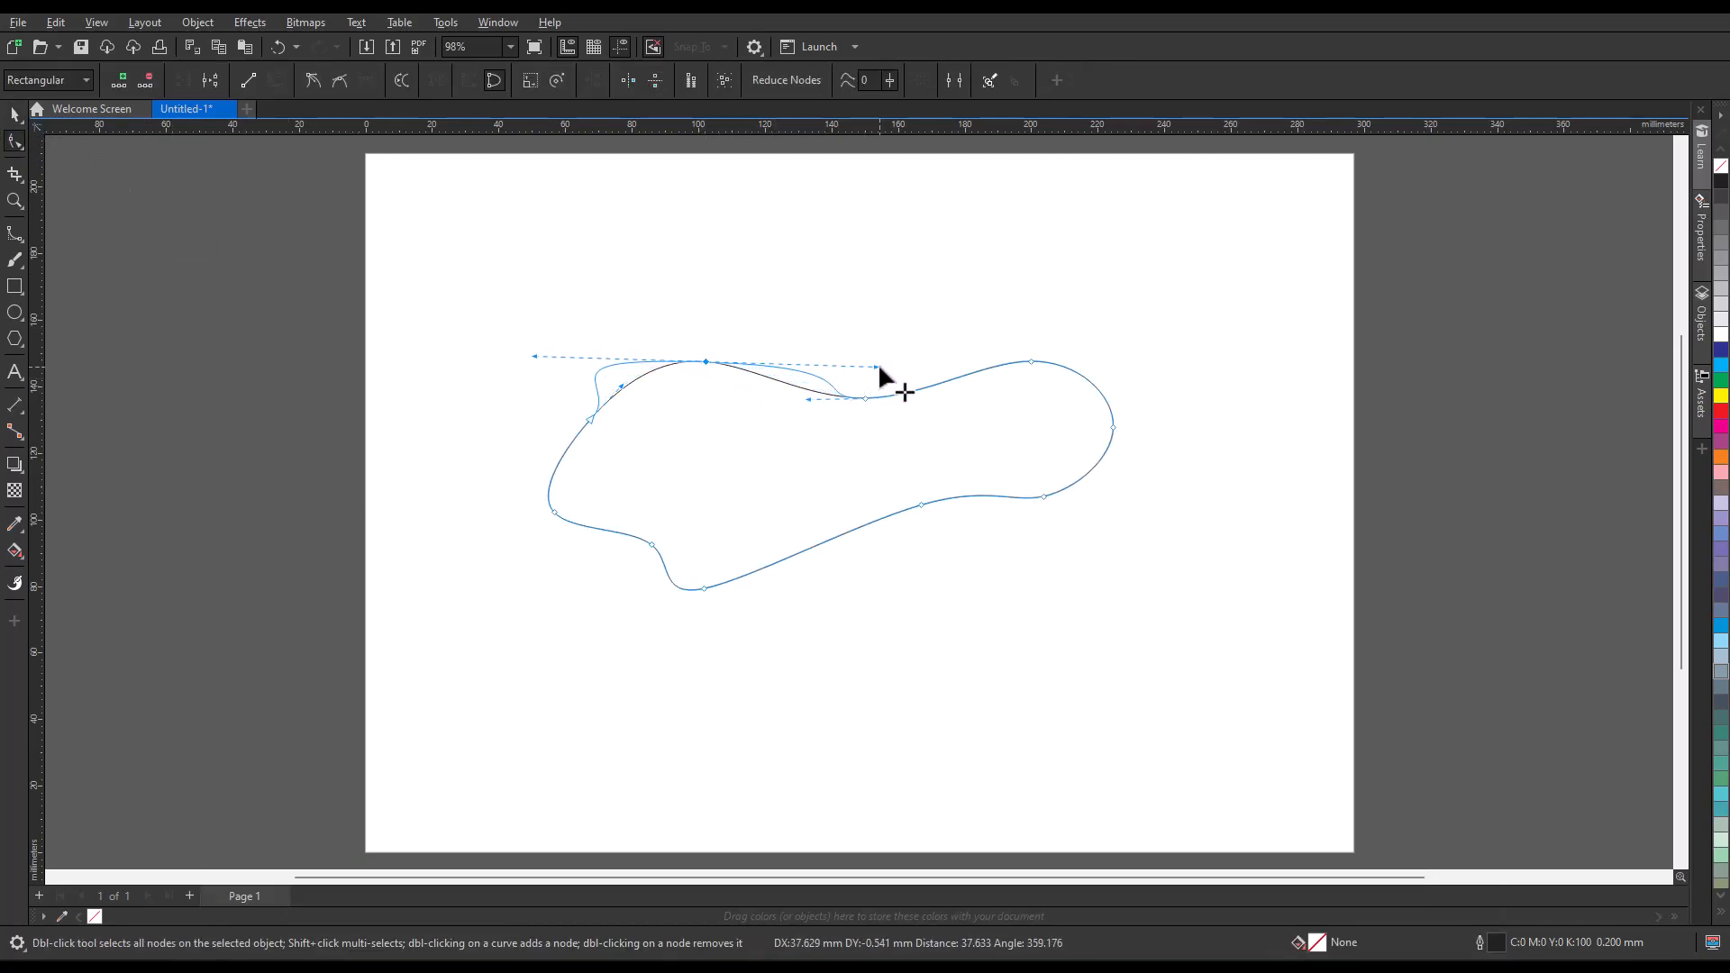
left_click(921, 504)
left_click_drag(985, 486, 952, 565)
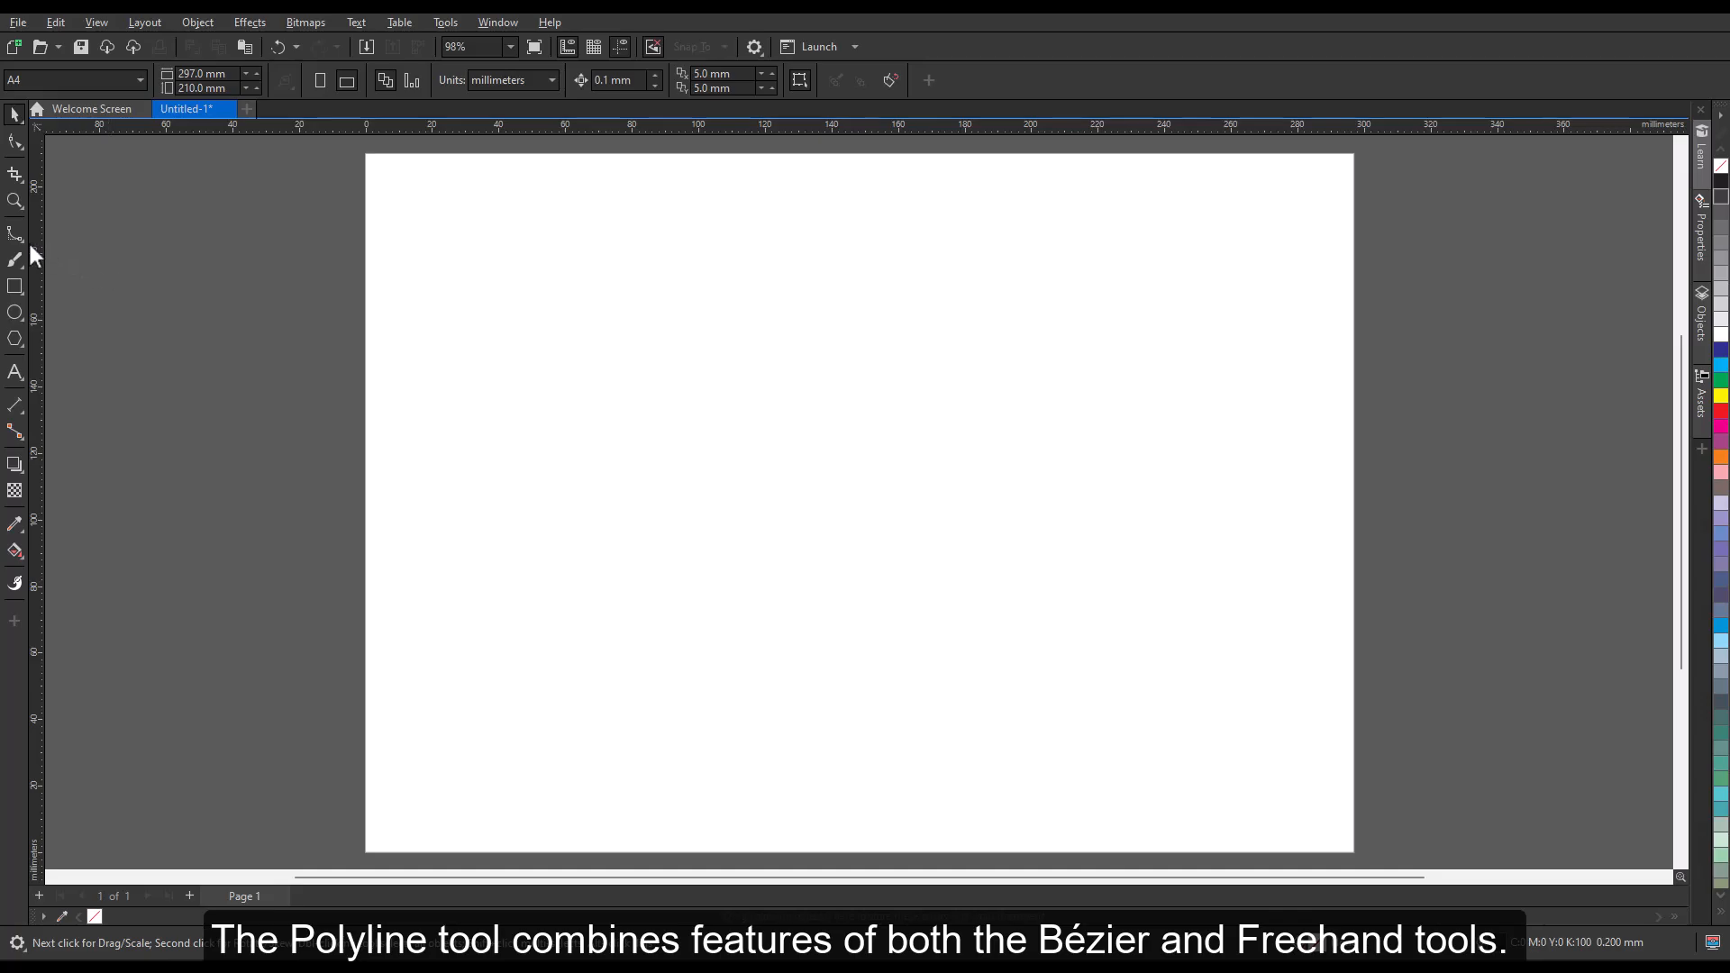
Draw a polyline across the upper page with three straight zigzag segments continuing into a freehand wave, about 185 mm wide and 39 mm high
left_click(23, 240)
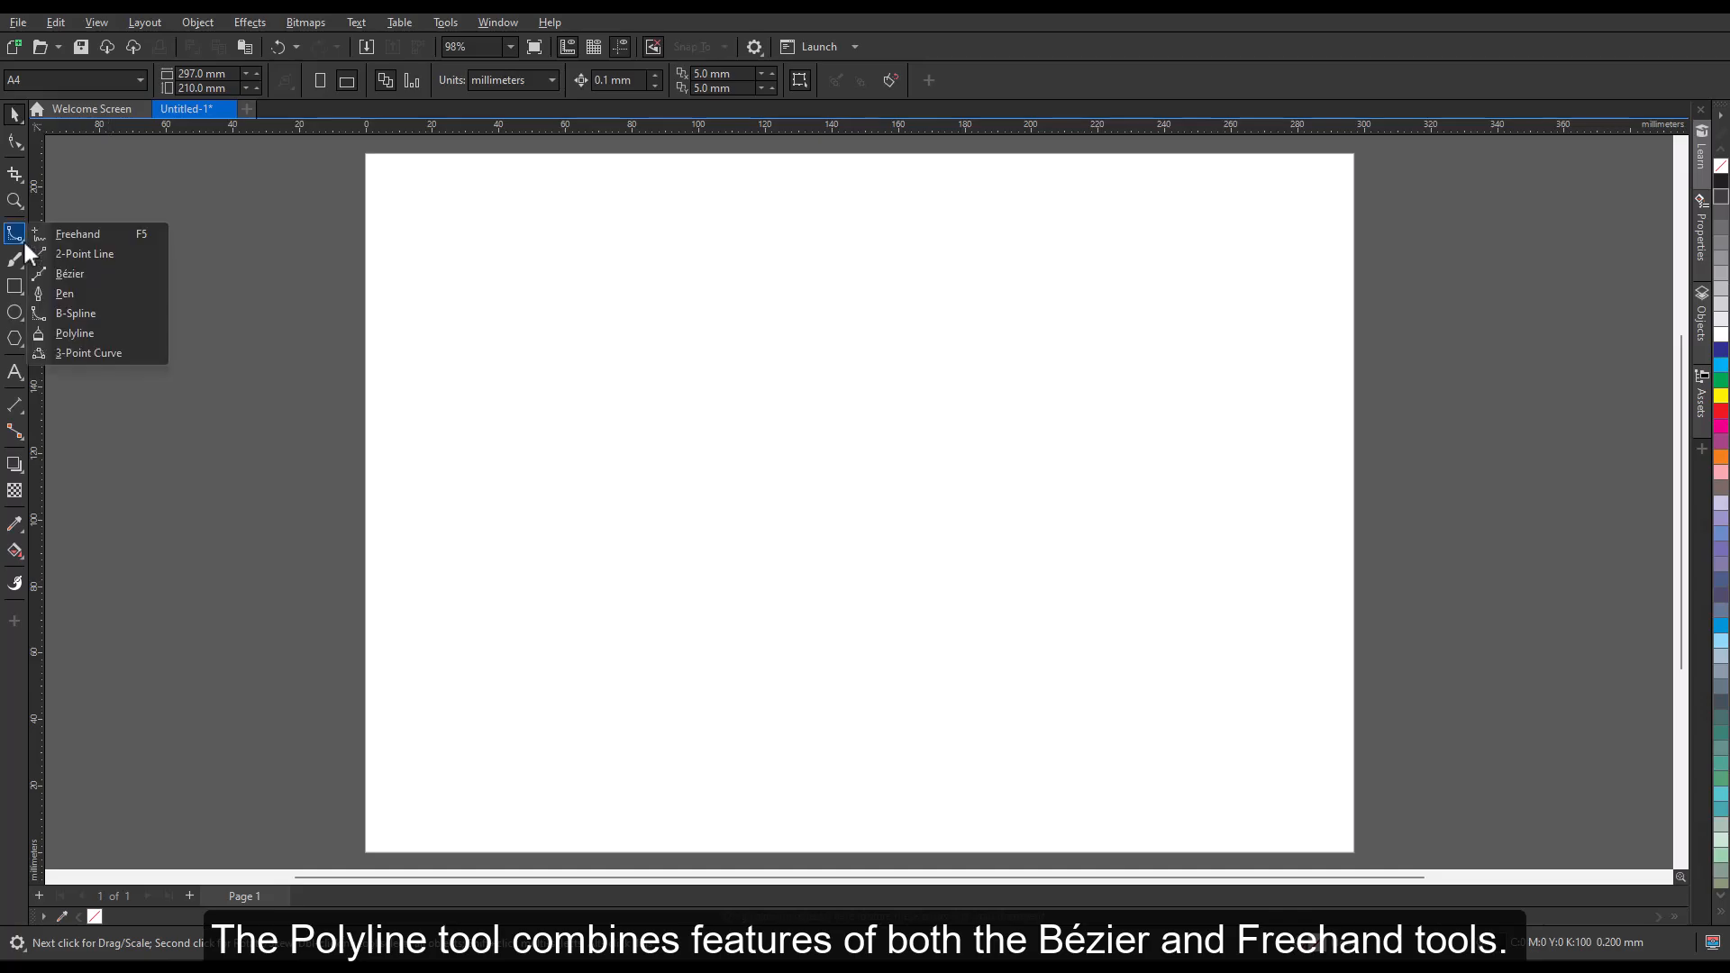
left_click(139, 335)
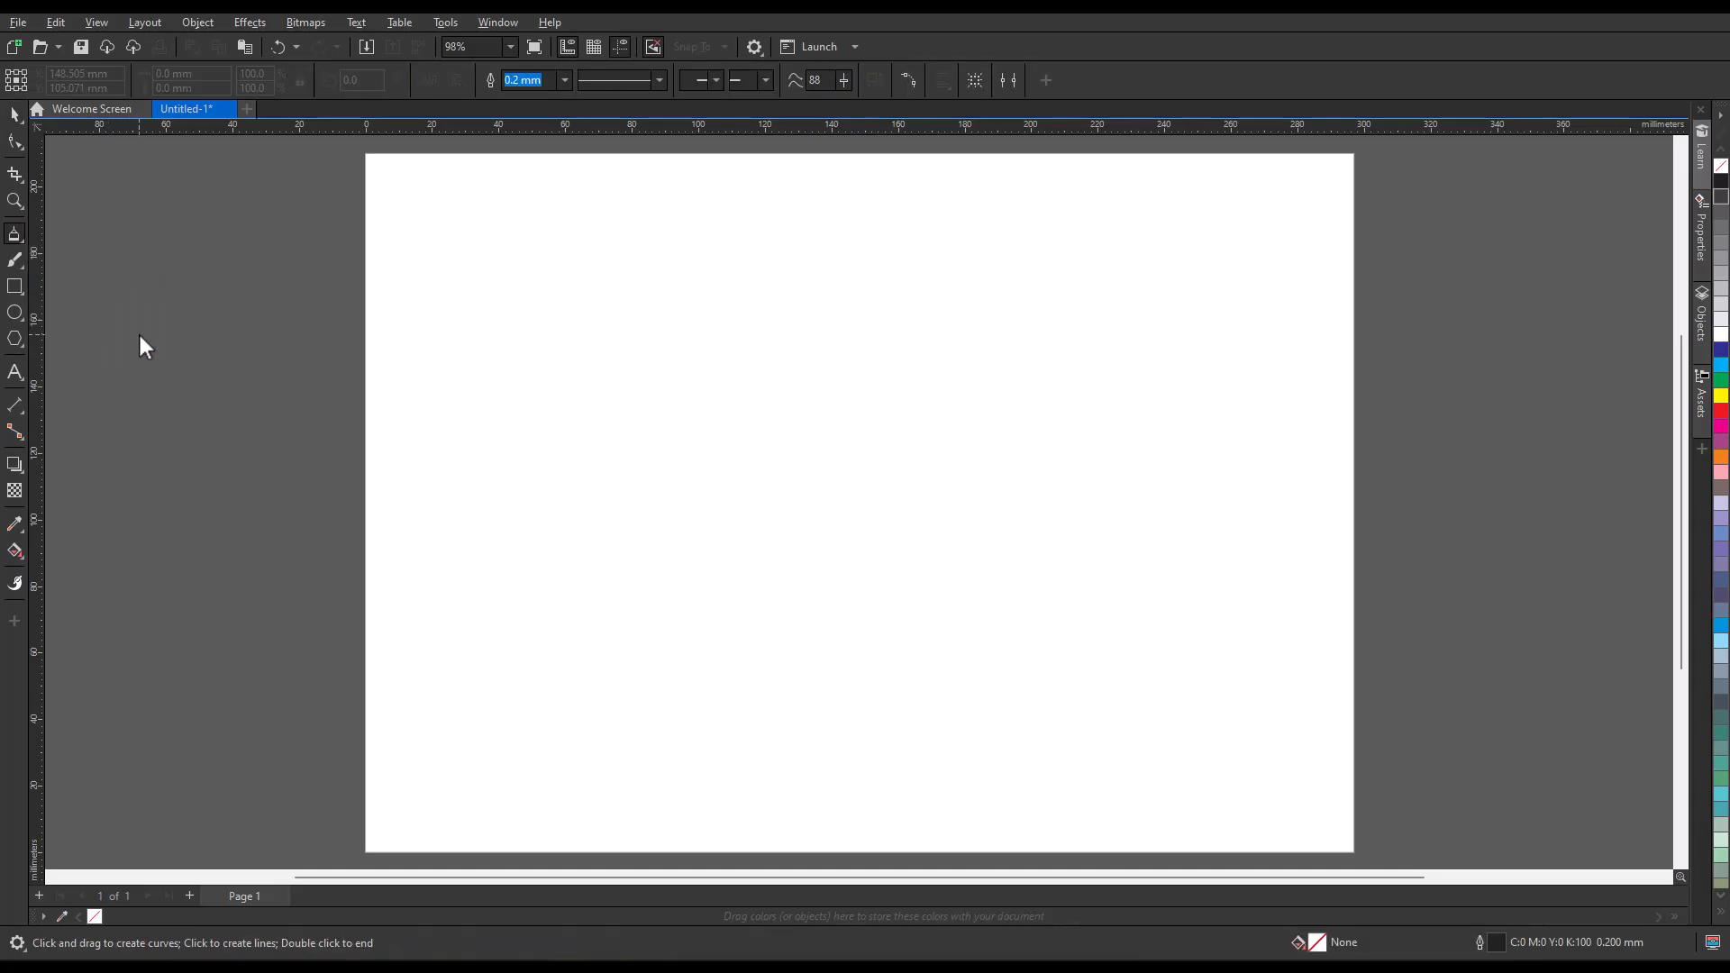
left_click(469, 339)
left_click(583, 228)
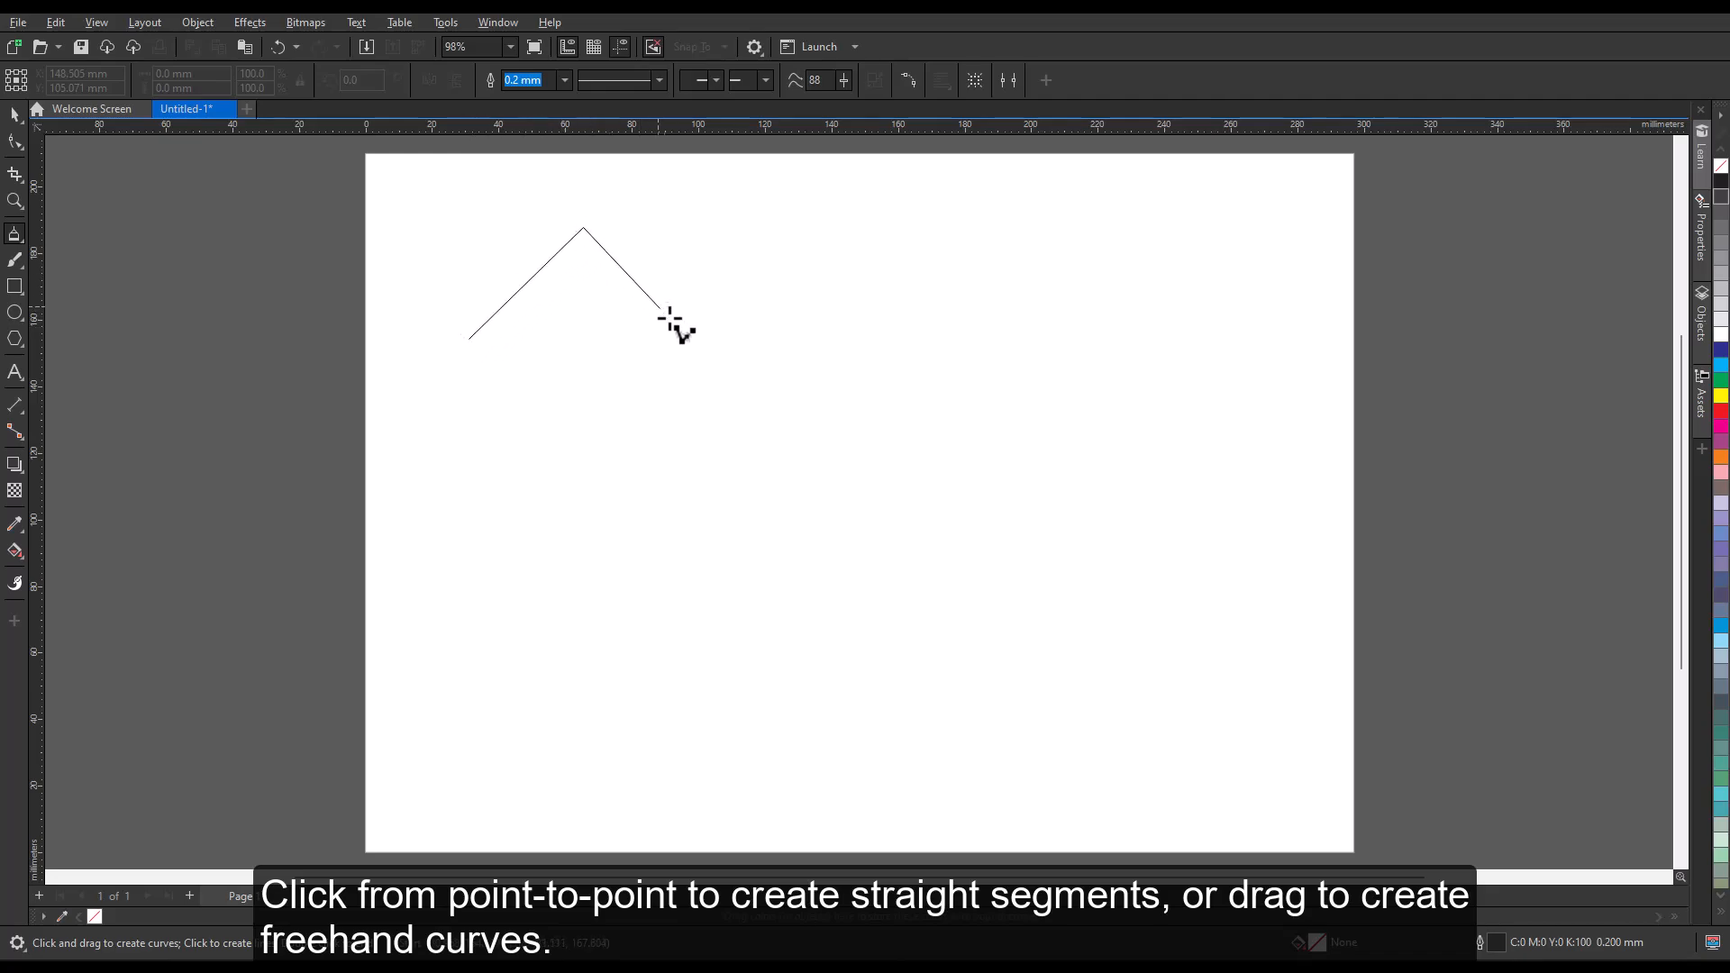
left_click(705, 340)
mouse_move(776, 225)
left_mouse_down()
mouse_move(788, 261)
mouse_move(827, 282)
mouse_move(871, 228)
mouse_move(939, 294)
mouse_move(1050, 213)
mouse_move(1087, 272)
left_mouse_up()
double_click(1087, 272)
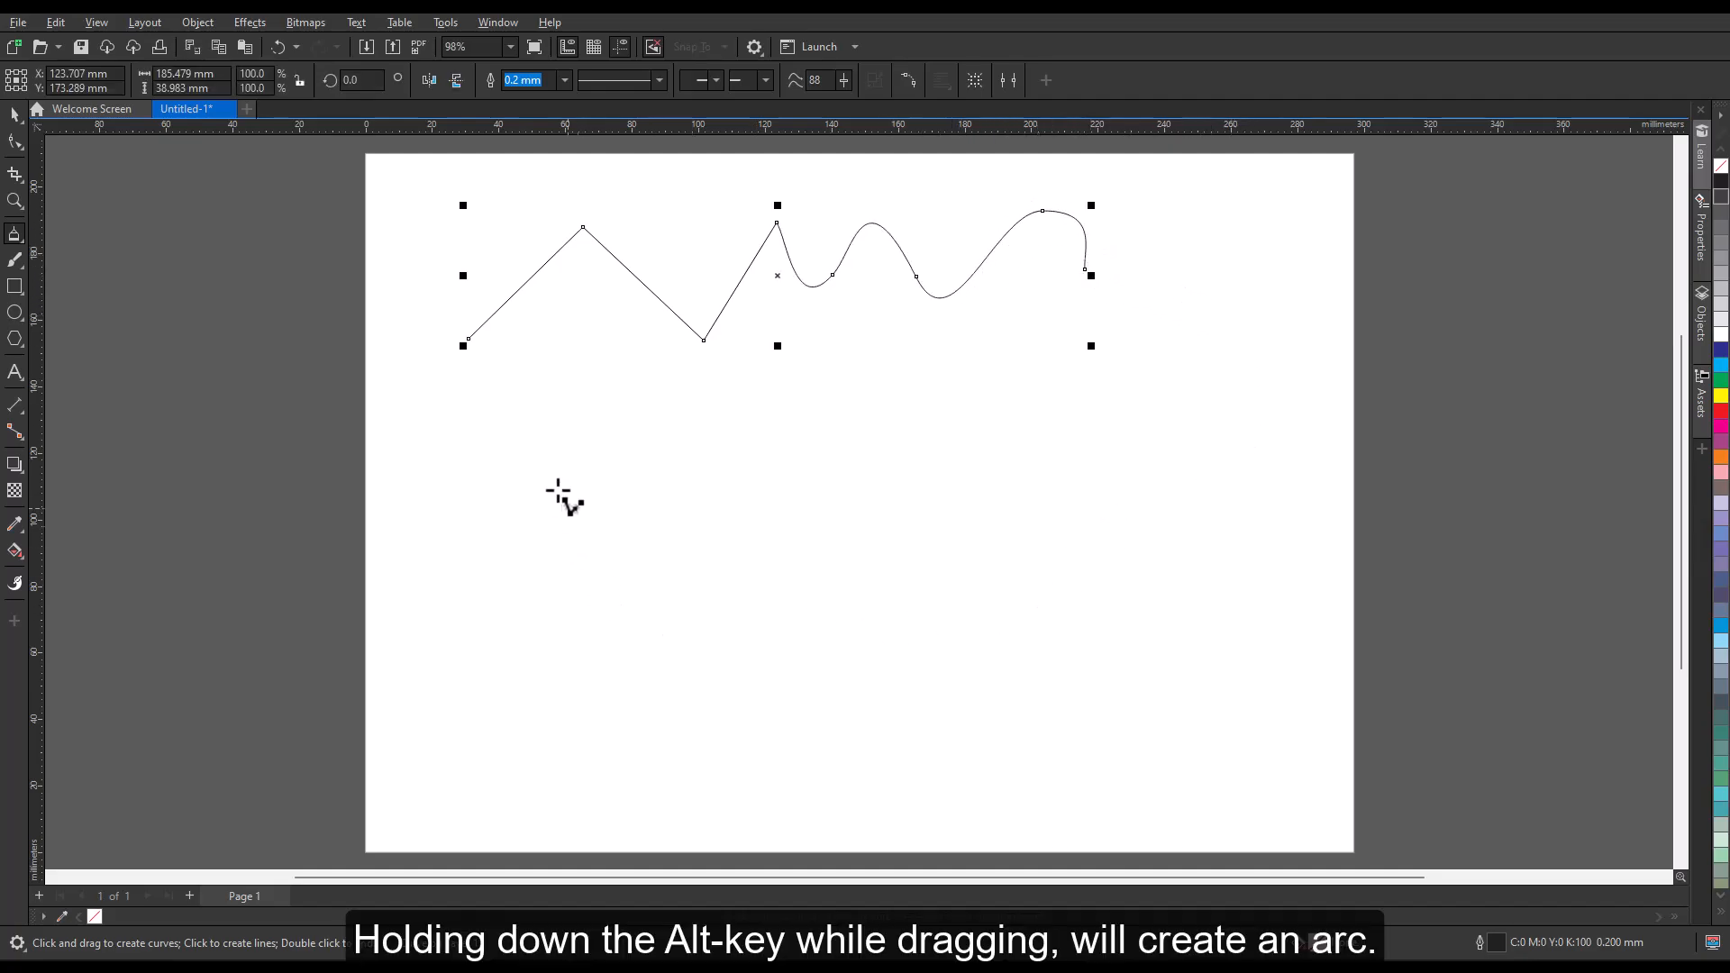
key("Escape")
Draw a closed horizontal slot below it from two straight polyline segments joined by end arcs, about 213 mm wide and 28 mm high
left_click(474, 461)
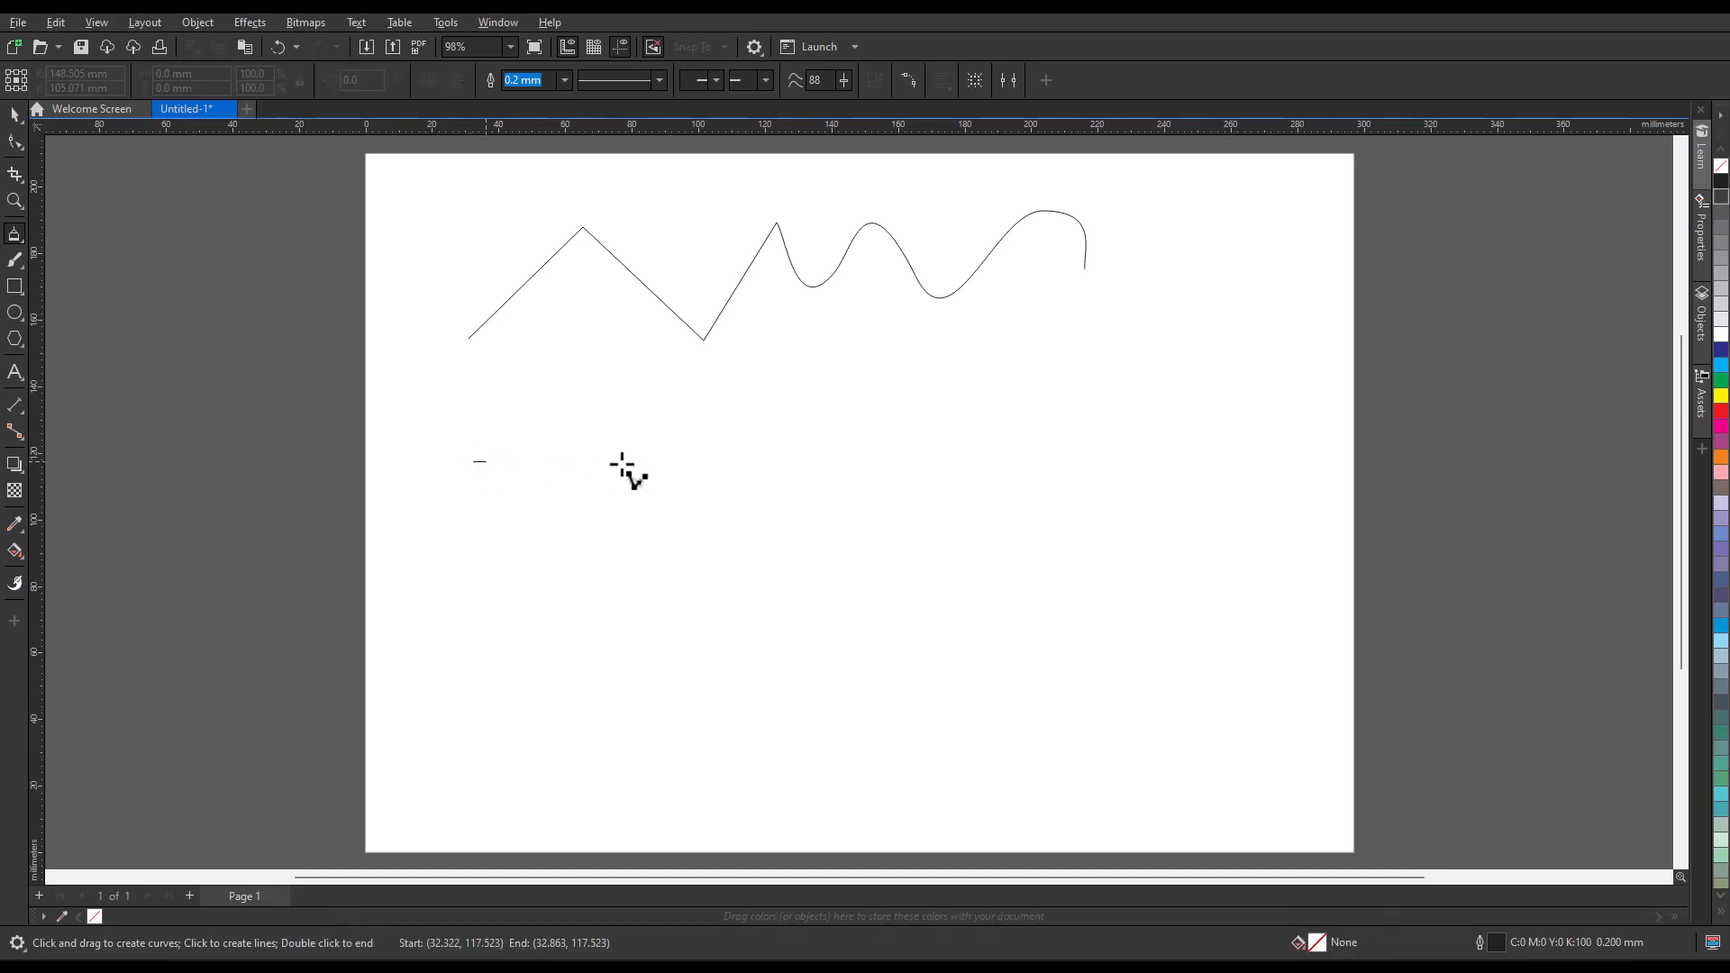
left_click(1097, 457)
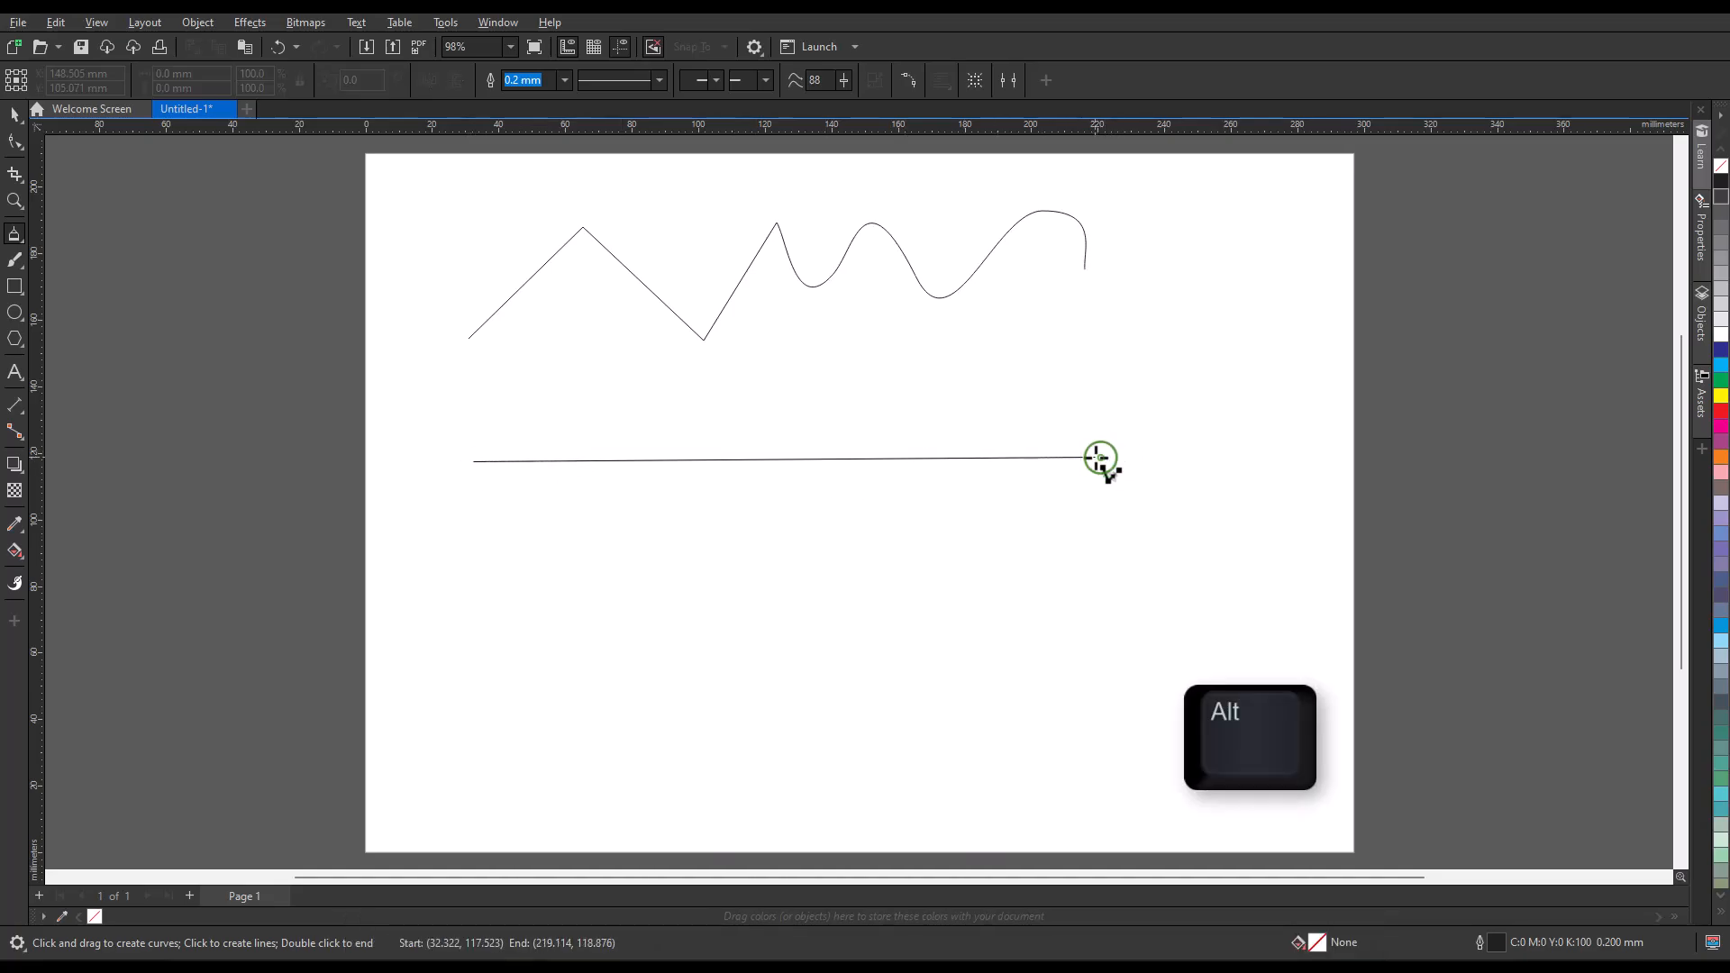
left_click(1109, 550)
left_click(469, 545)
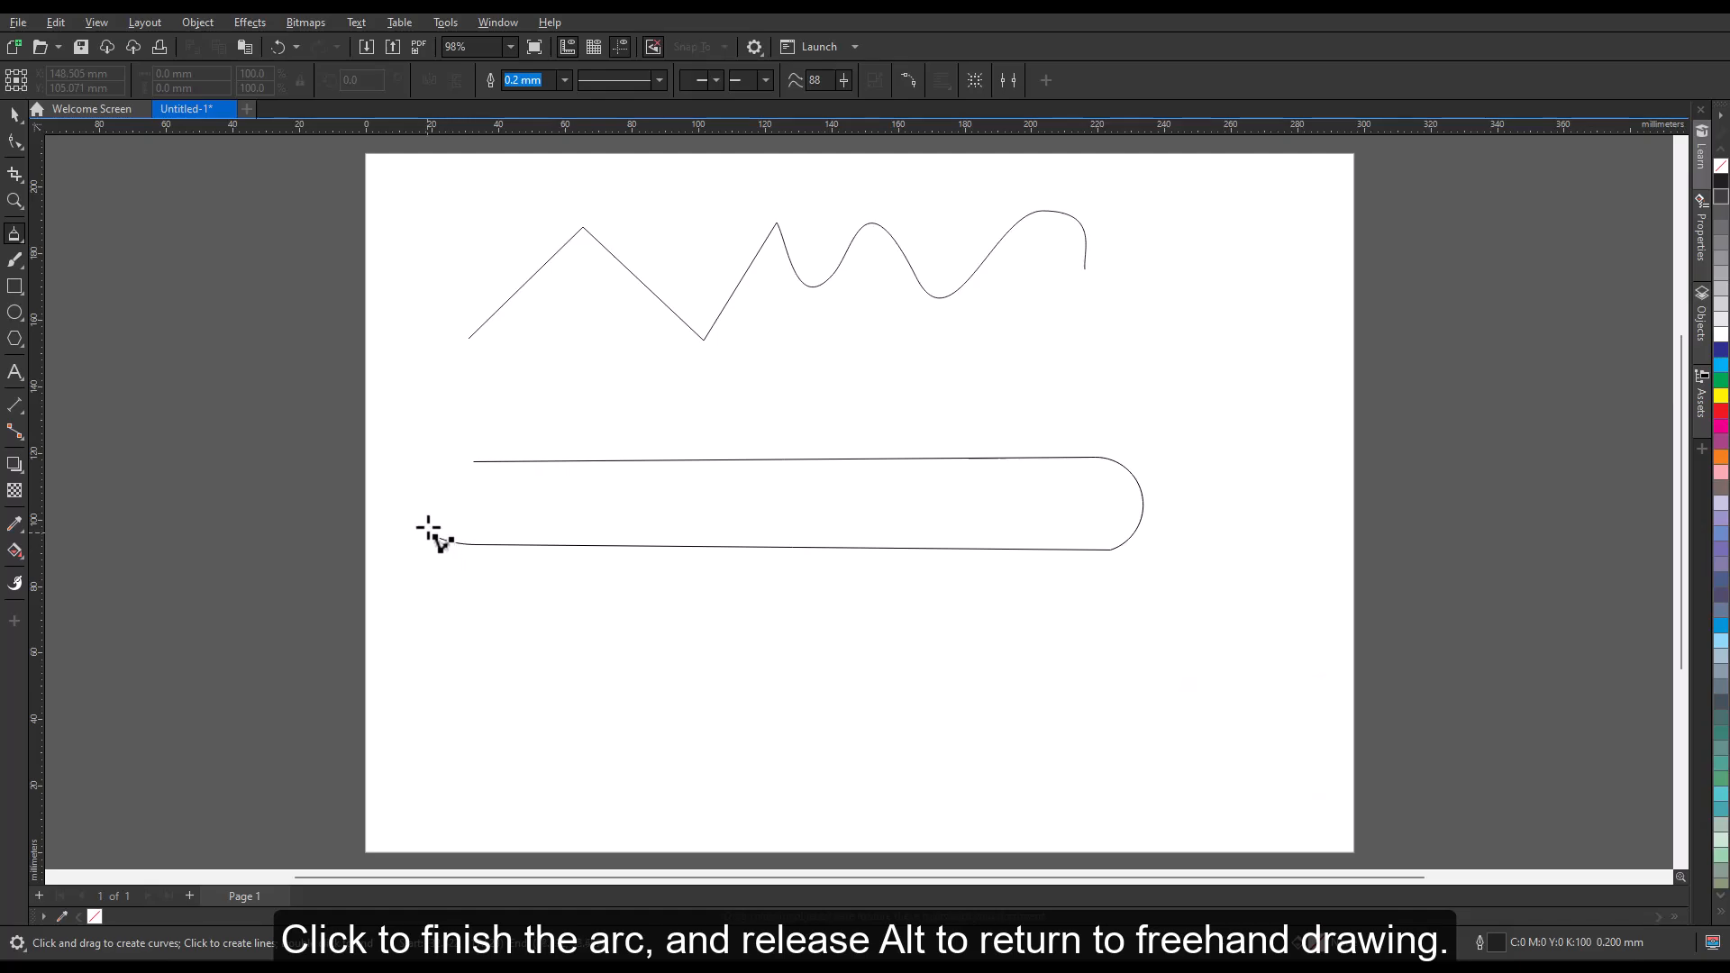
left_click(474, 462, "alt")
double_click(482, 469)
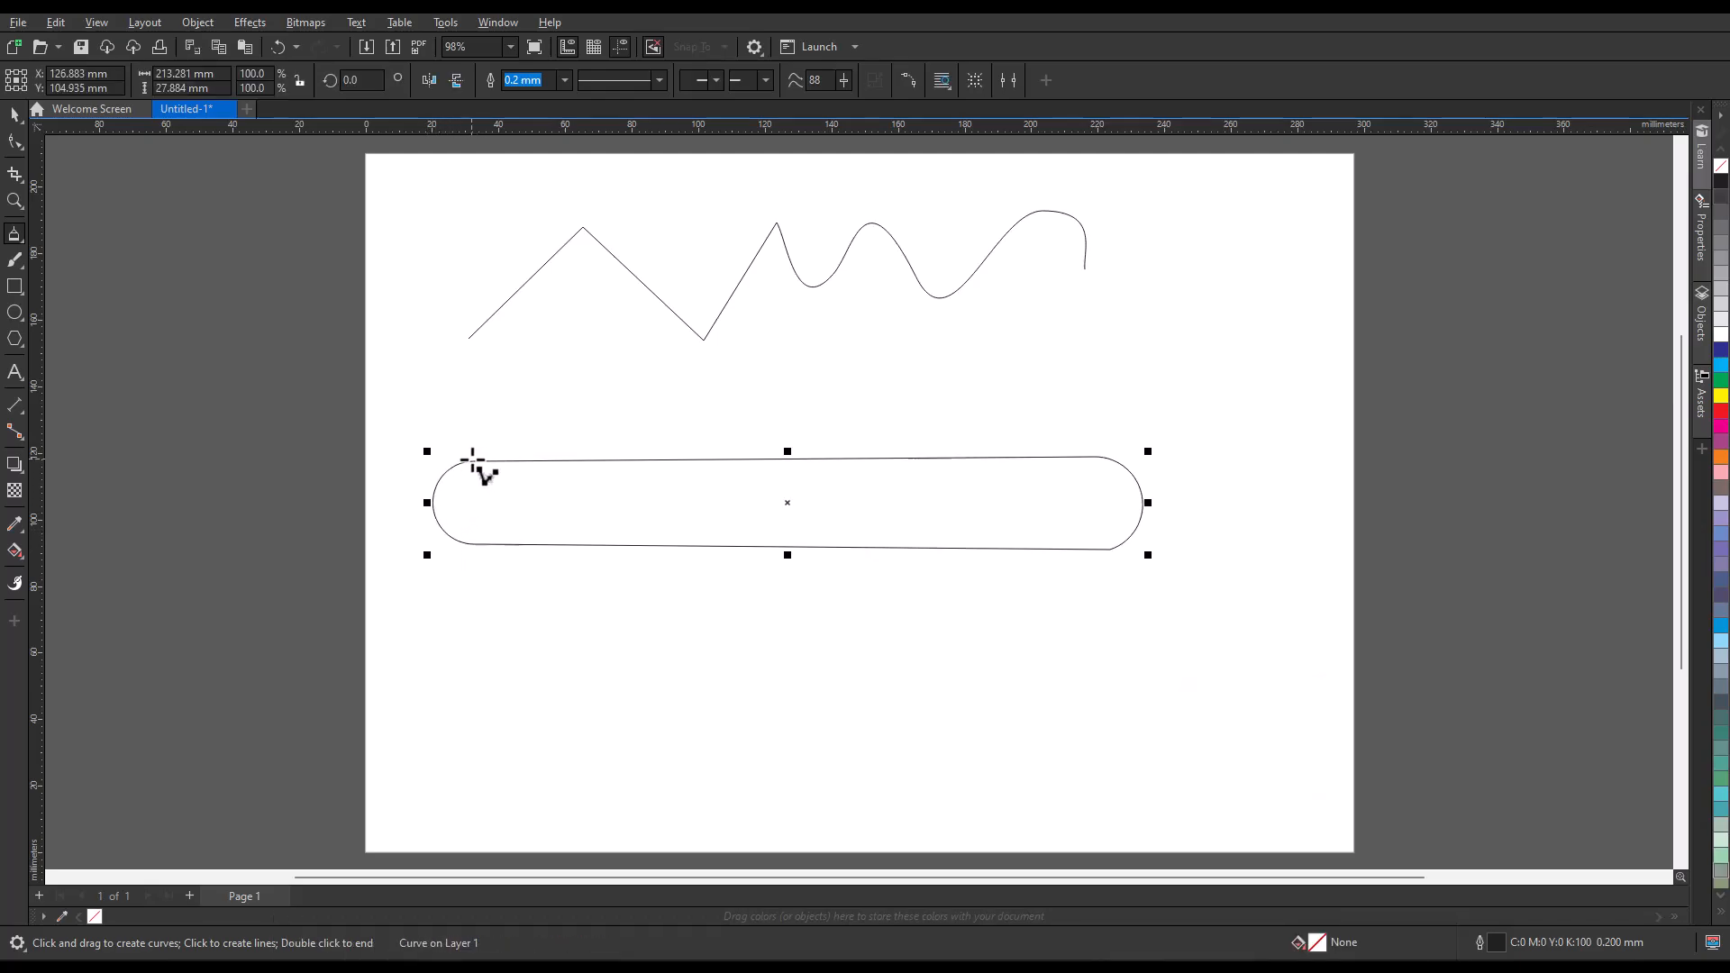
Draw a polyline below the slot with a straight segment running into a chain of alternating arcs, about 143 mm wide and 42 mm high
left_click(465, 665)
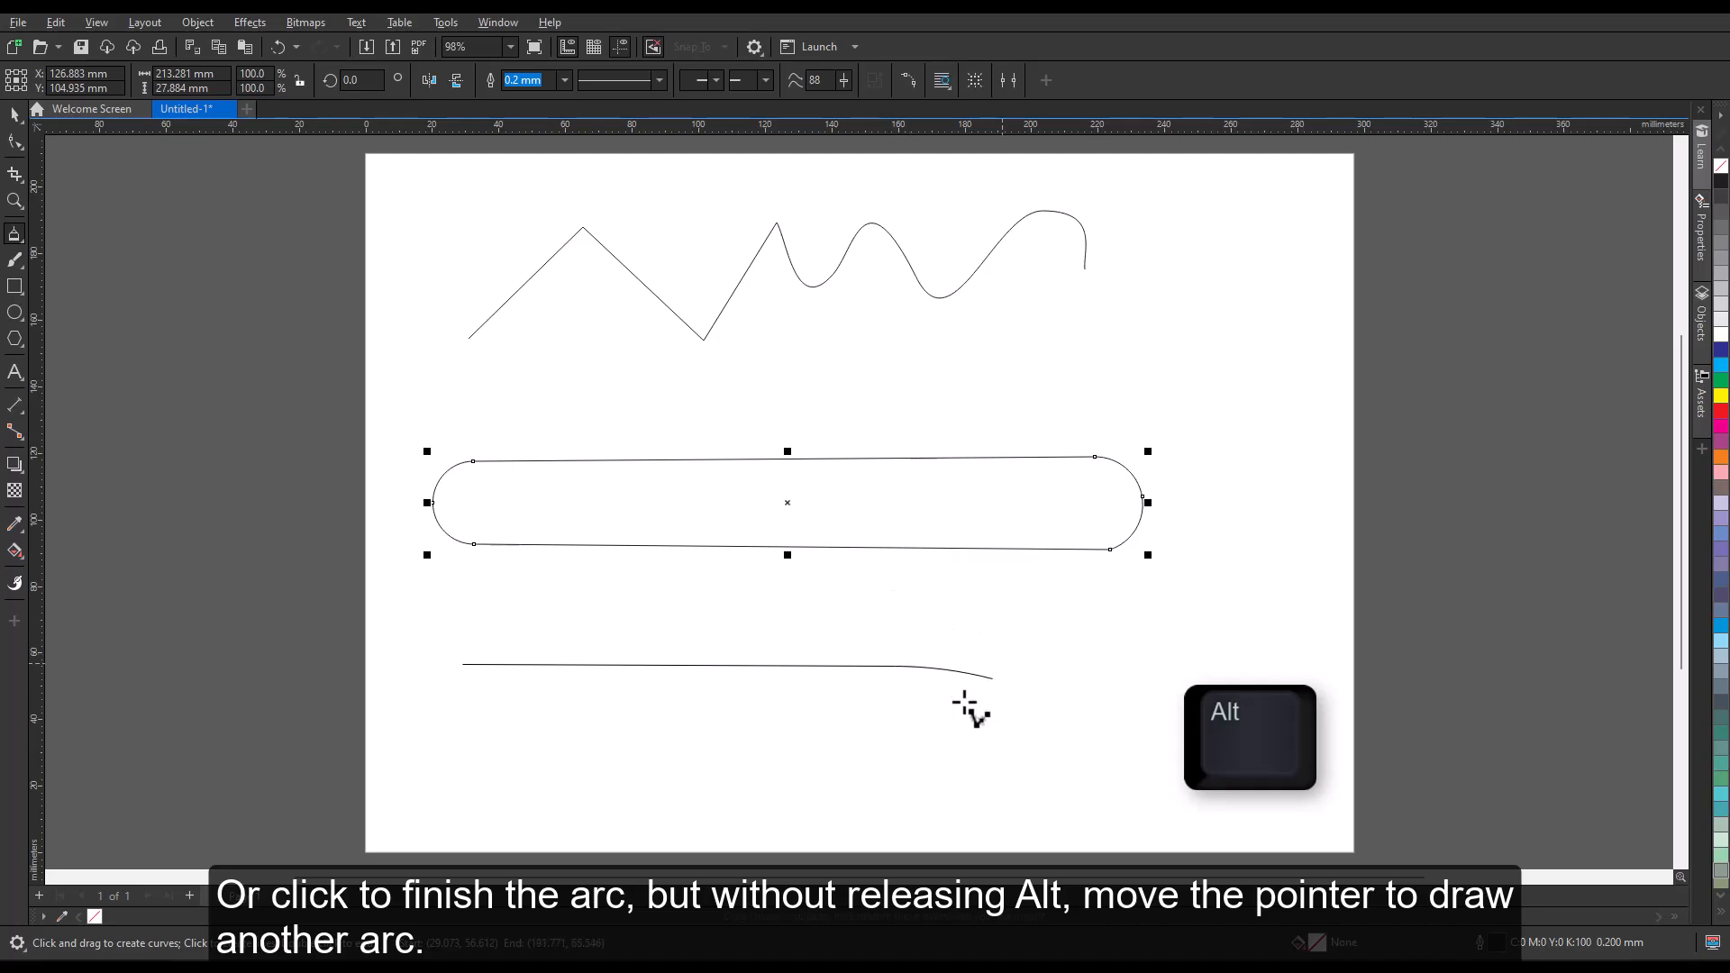
left_click(853, 712, "alt")
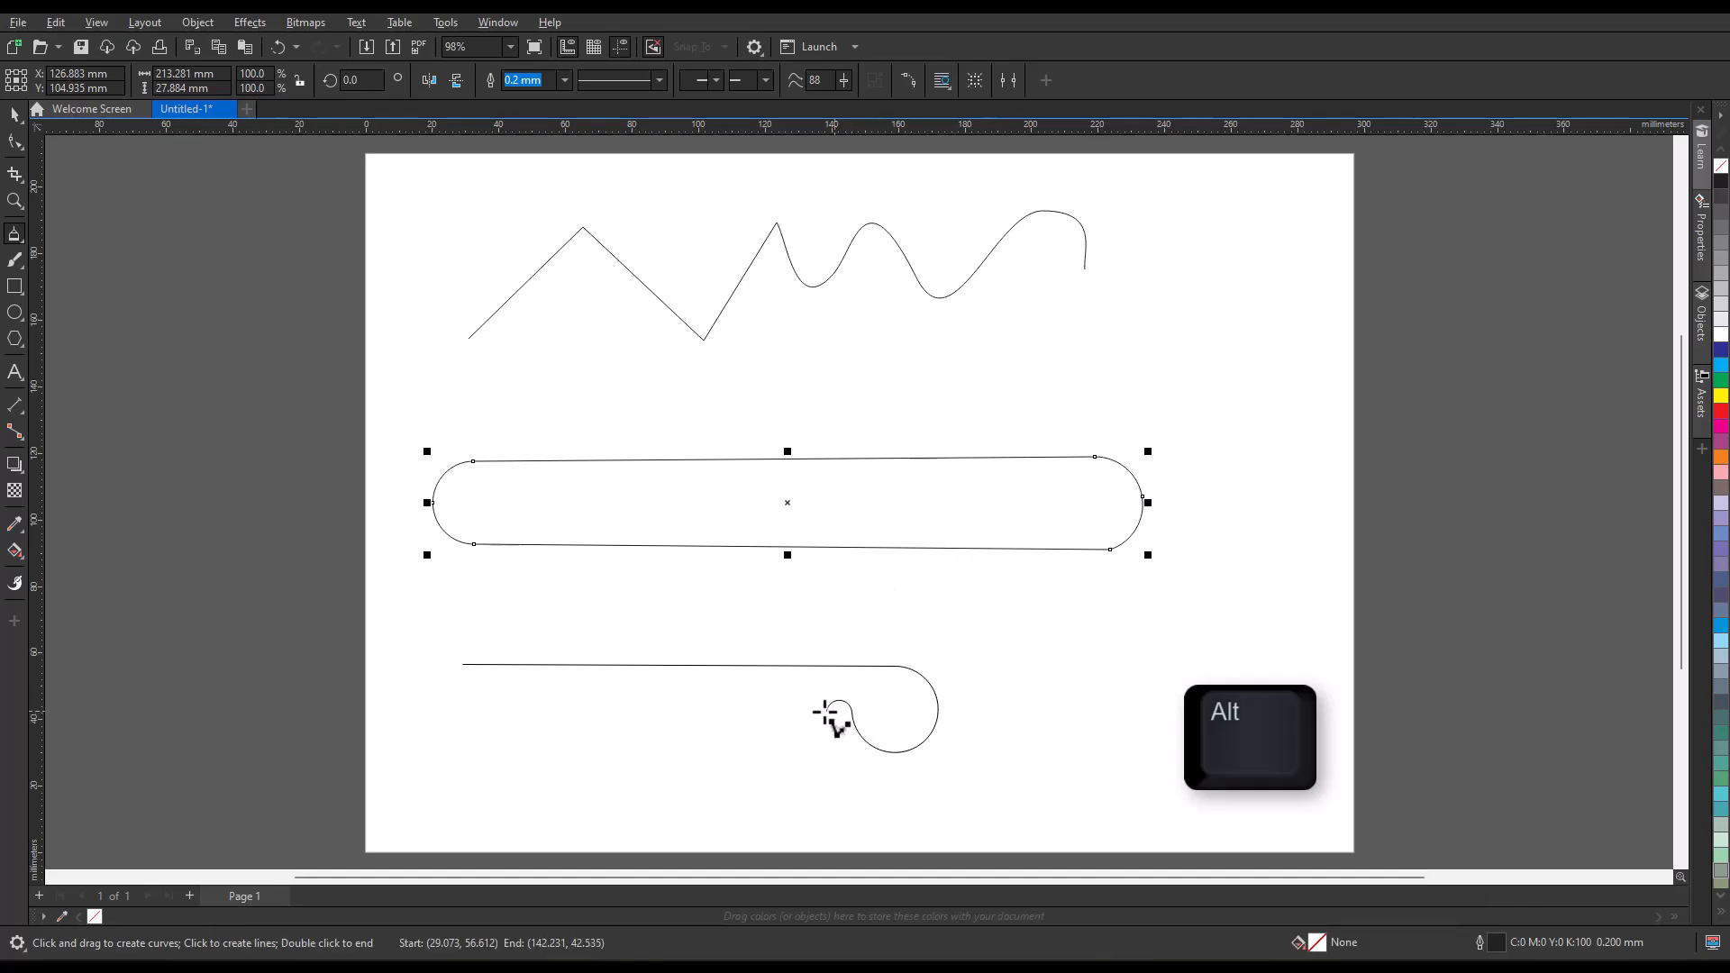
double_click(757, 783)
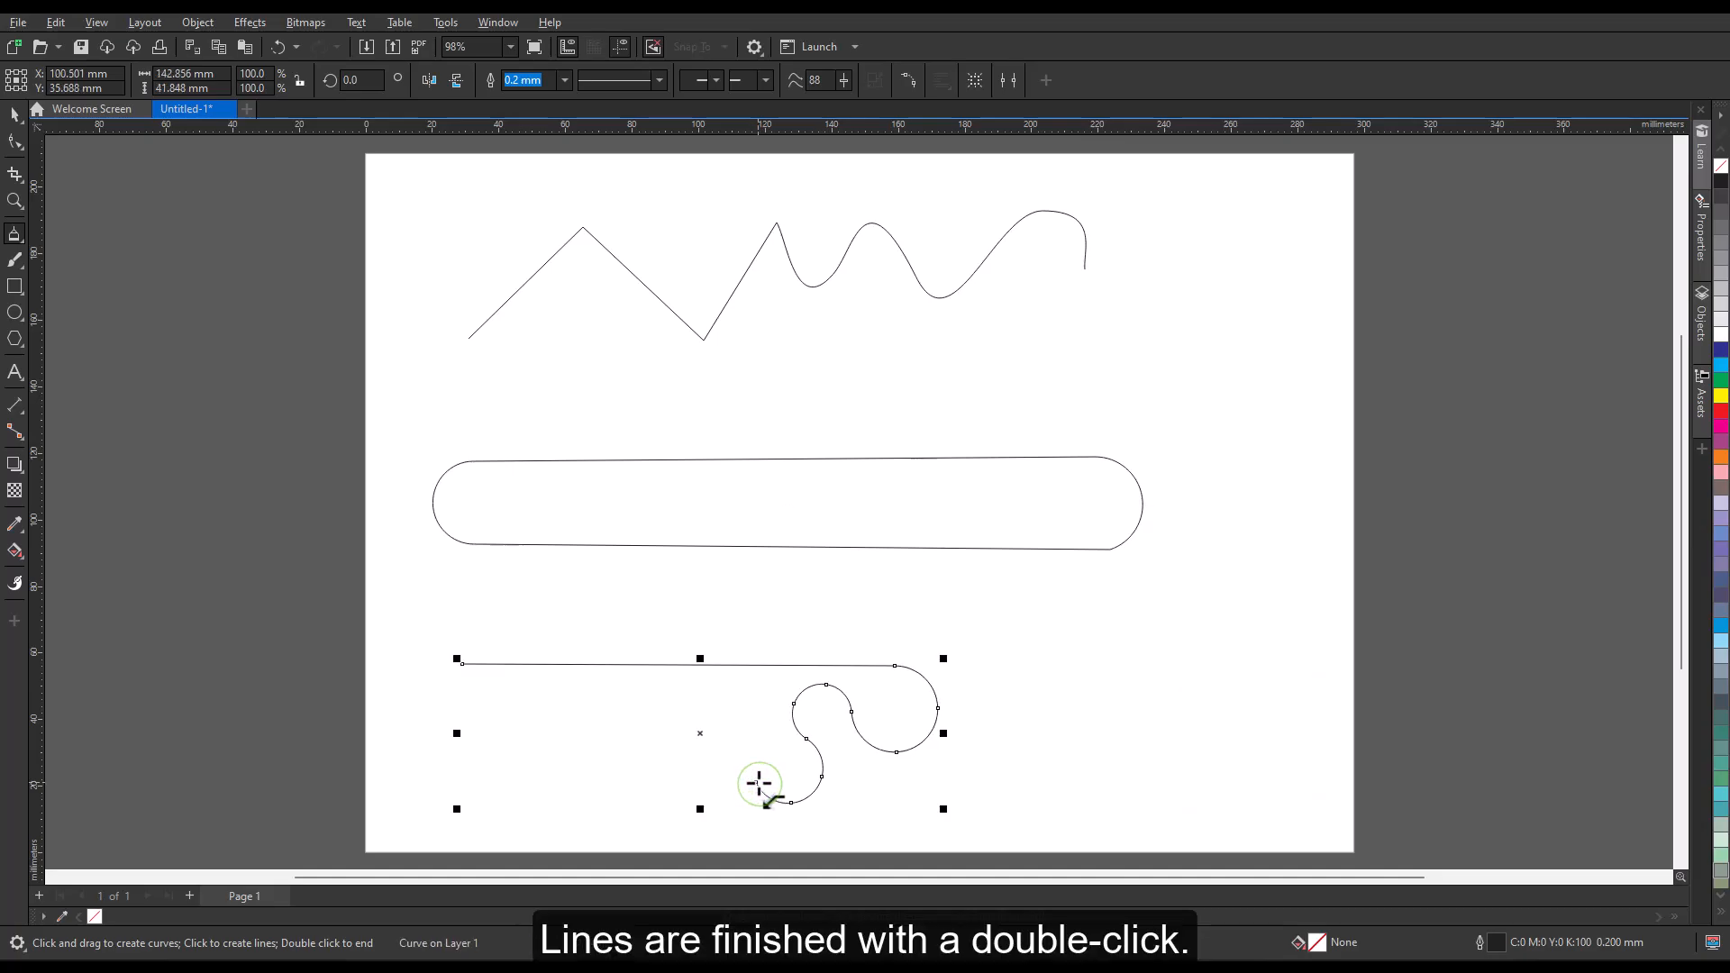
key("Escape")
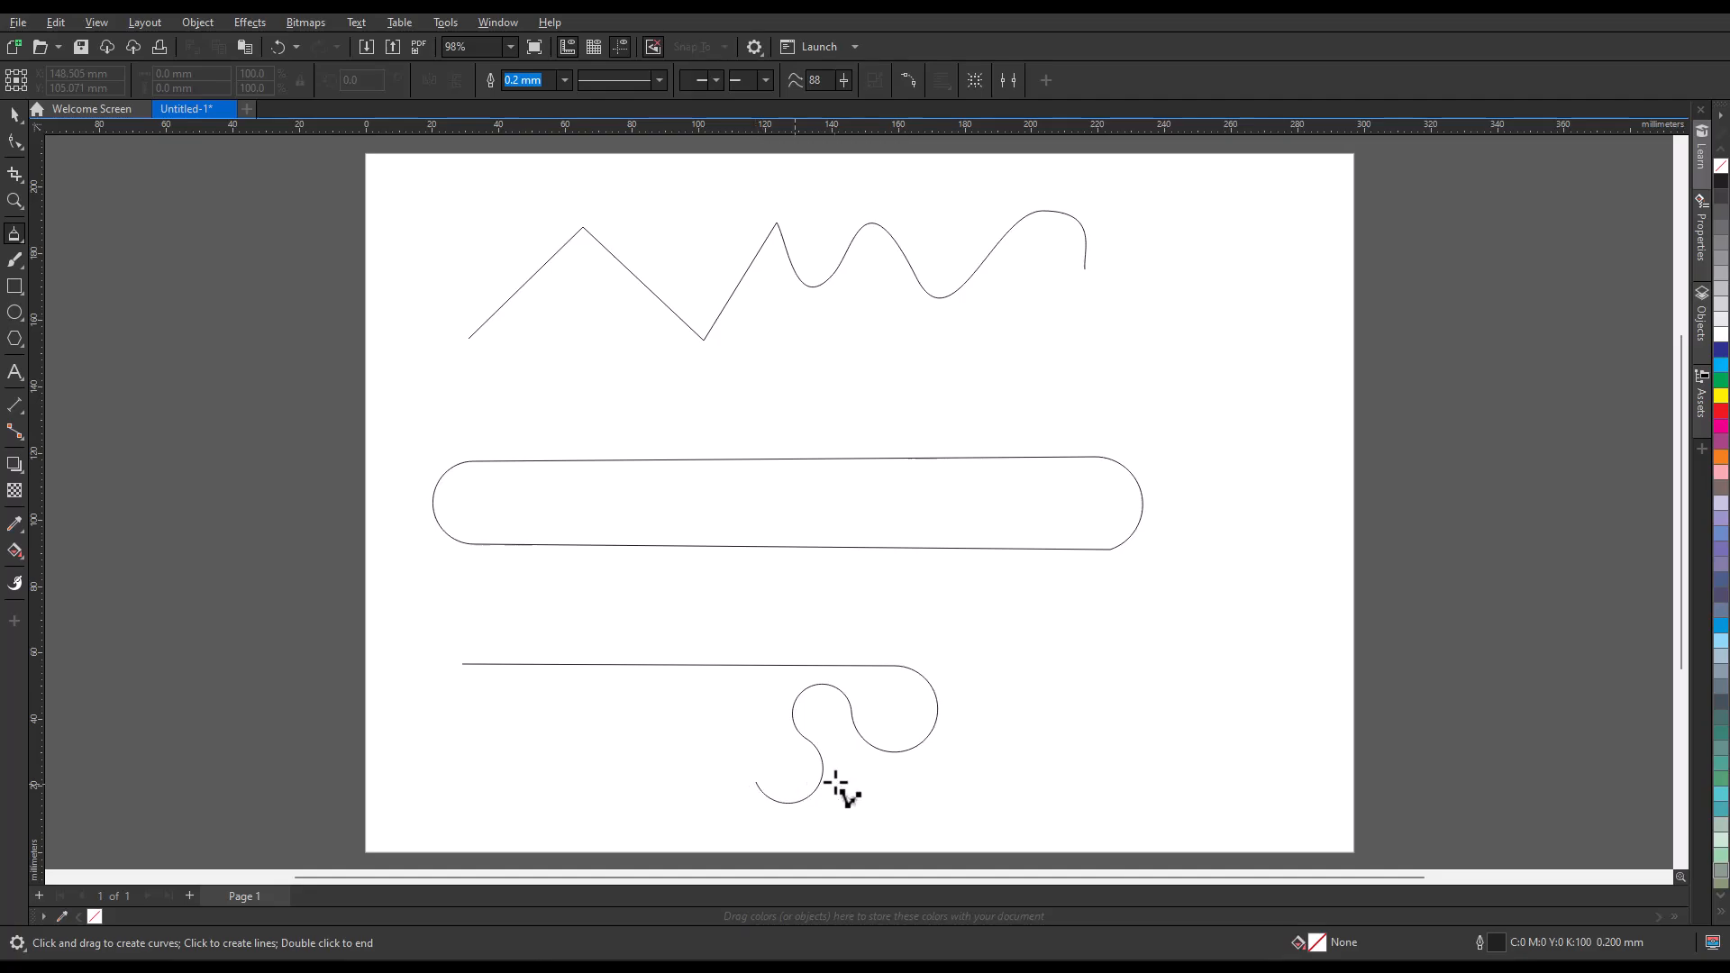
Draw a small polyline with straight segments and an arc, about 55 by 37 mm, at the page's lower right, and copy it about 30 mm right
left_click(1067, 668)
left_click(1143, 596)
mouse_move(1184, 680)
left_mouse_down()
mouse_move(1217, 729)
mouse_move(1207, 638)
mouse_move(1212, 691)
mouse_move(1228, 632)
mouse_move(1257, 636)
mouse_move(1186, 626)
left_mouse_up()
left_click_drag(1185, 627, 1285, 633)
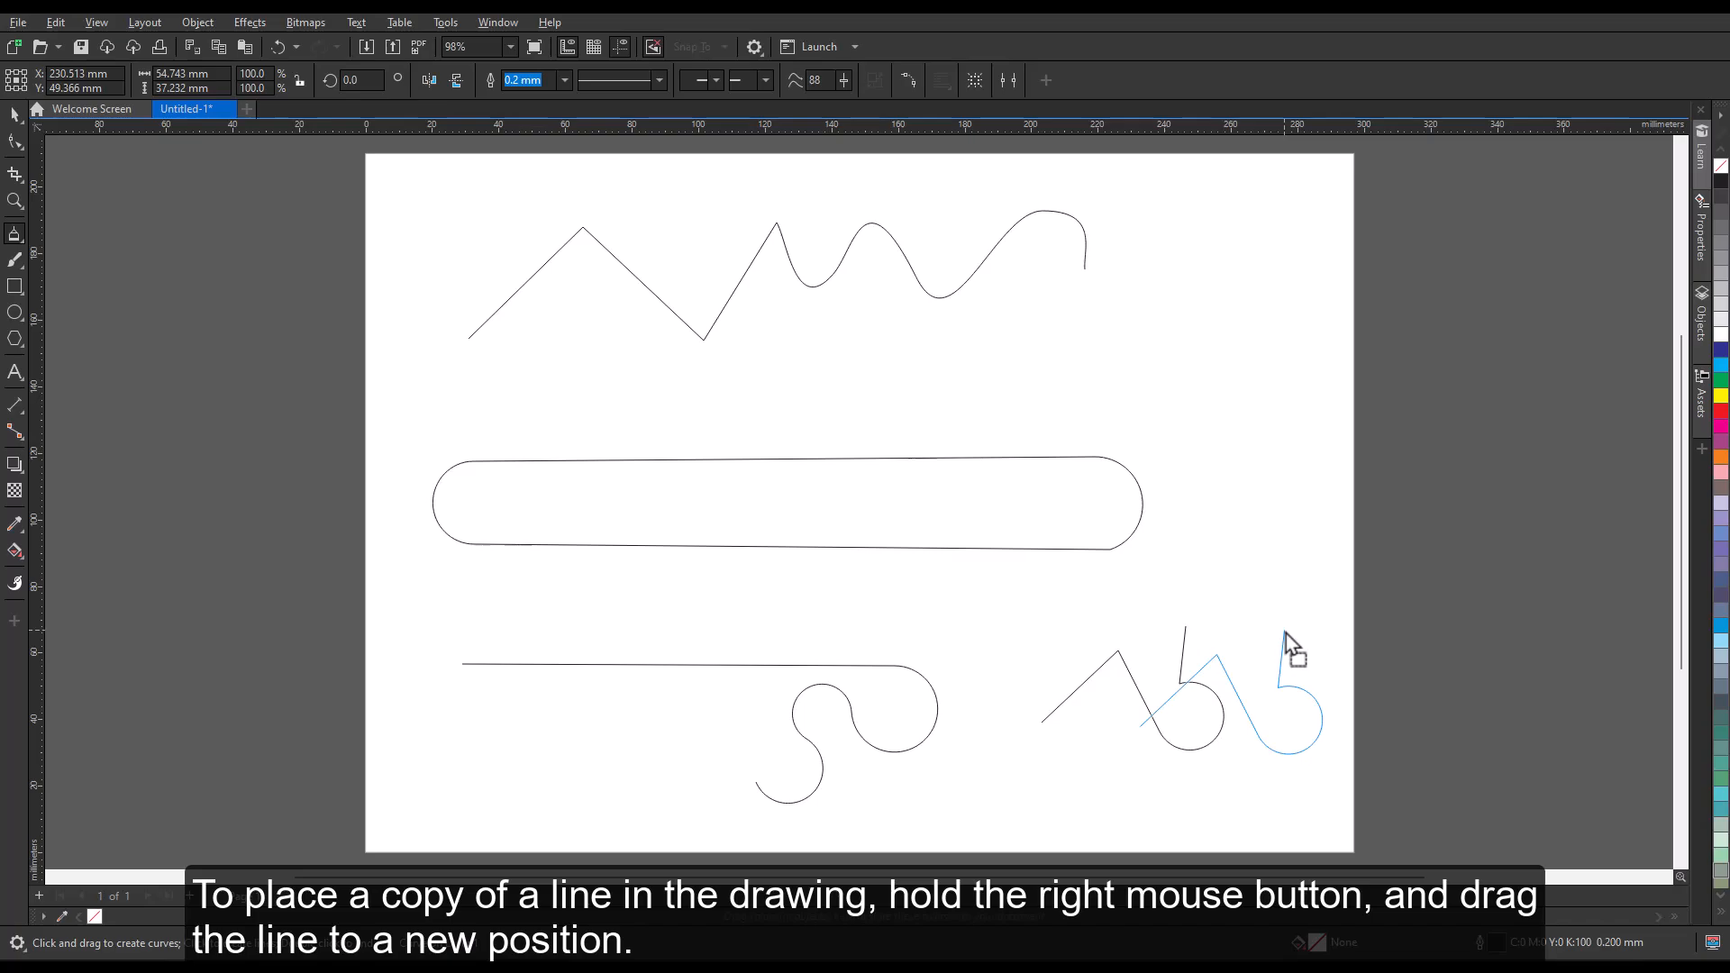
left_click_drag(1285, 634, 1285, 635)
left_click(1320, 665)
Select all the drawn polylines and delete them
key("space")
left_click(396, 204)
key("ctrl+a")
key("Delete")
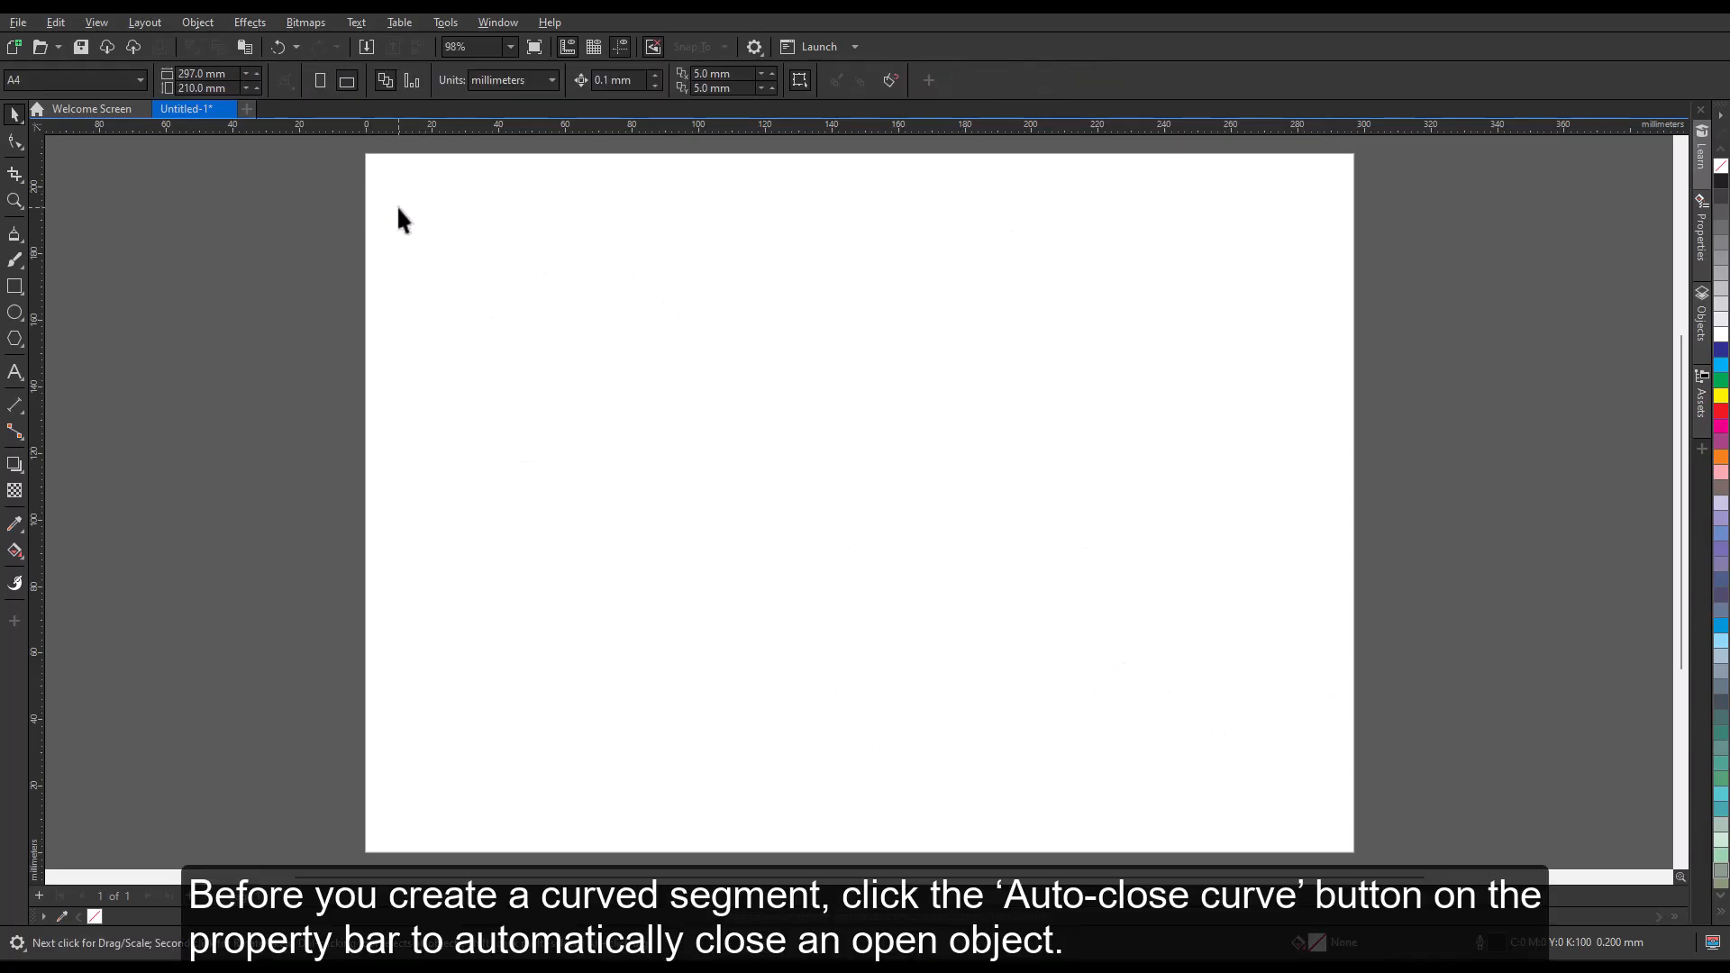
With Auto-close curve on, draw a four-cornered polyline about 113 mm wide and 87 mm high, plus a freehand shape below it
left_click(14, 235)
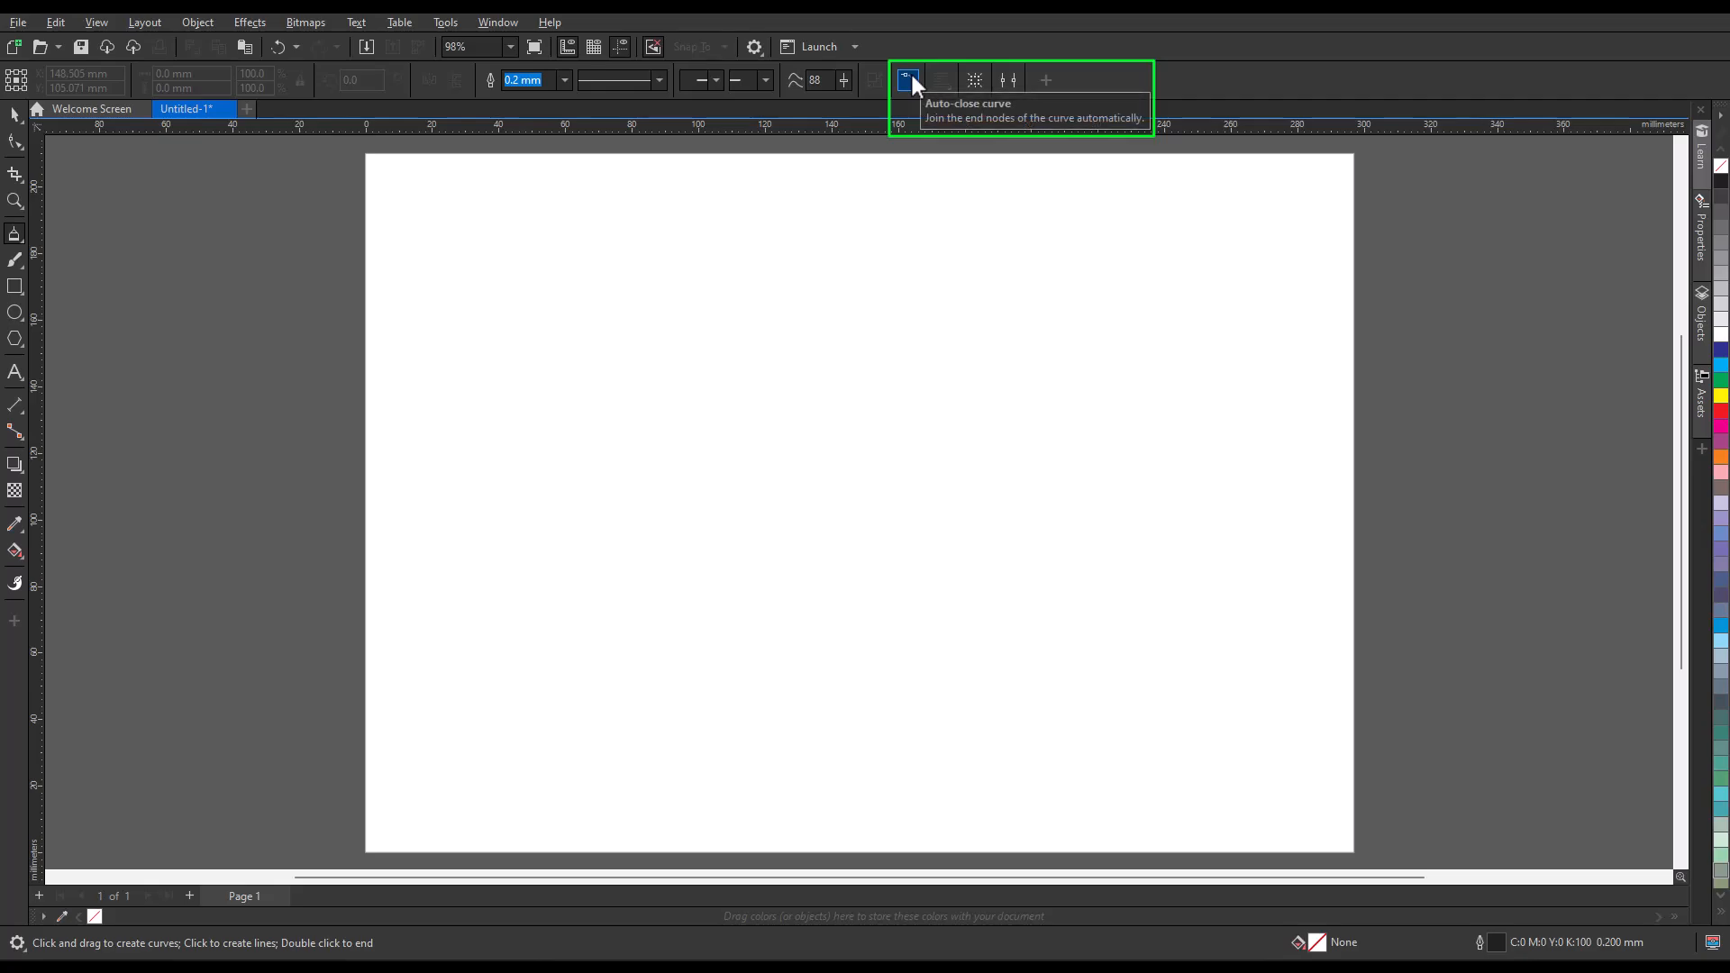
left_click(652, 382)
left_click(874, 271)
left_click(1027, 420)
double_click(757, 561)
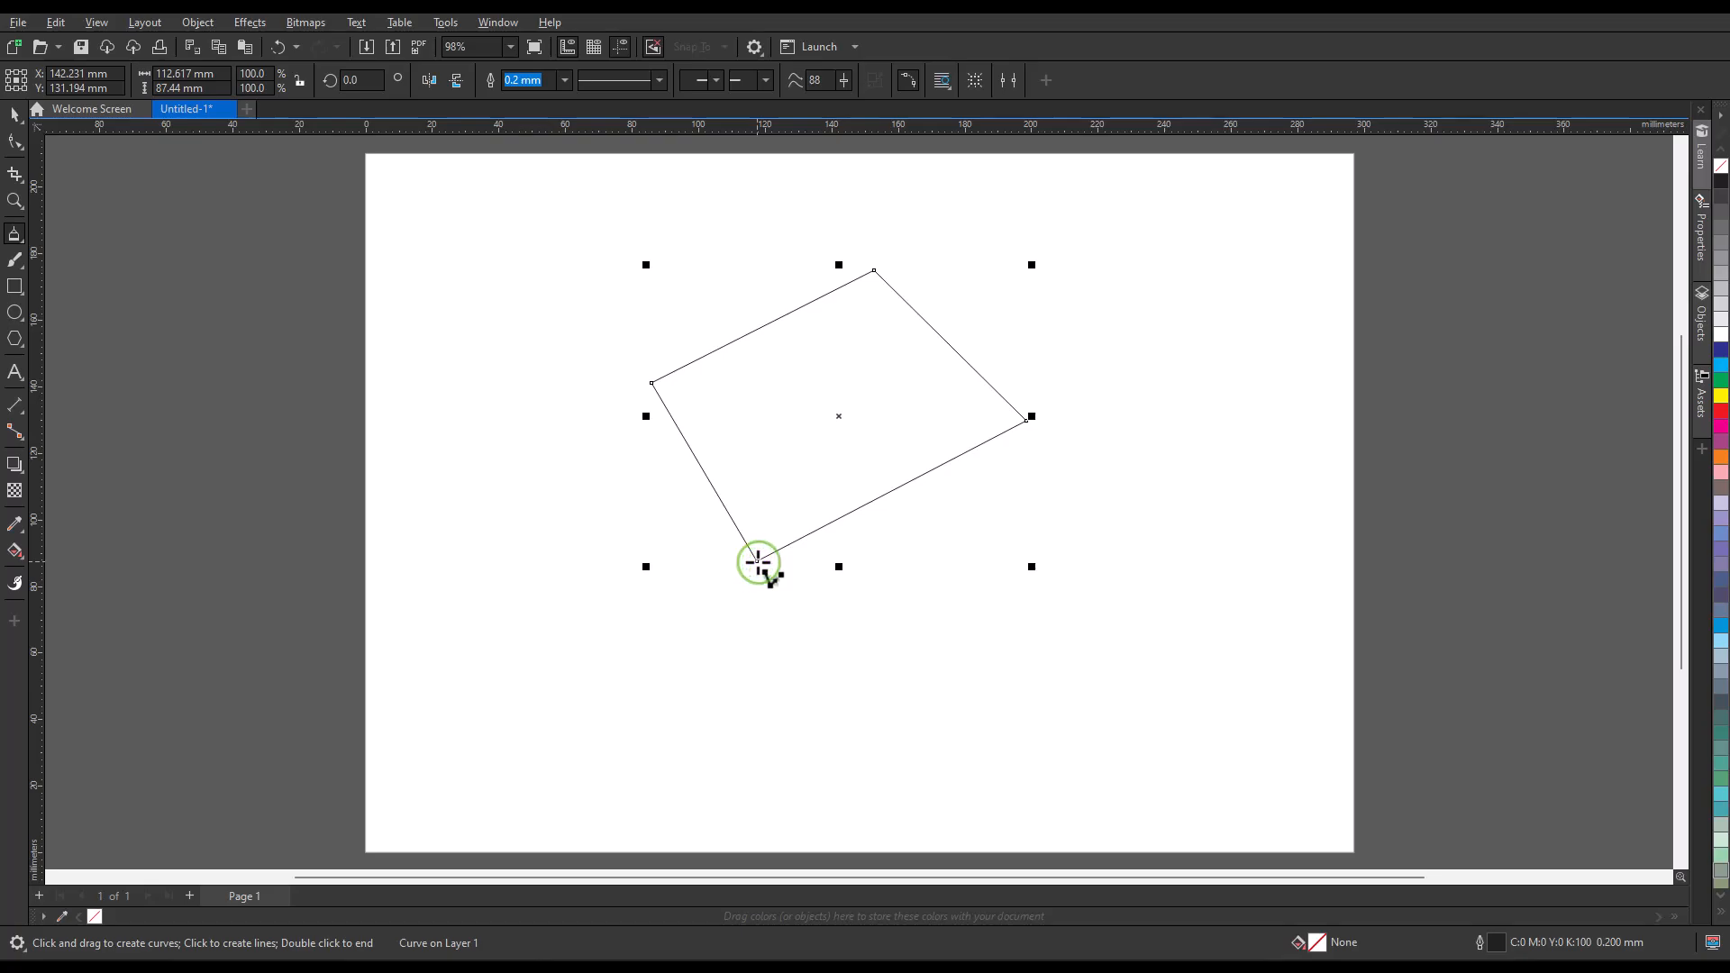
mouse_move(808, 662)
left_mouse_down()
mouse_move(869, 638)
mouse_move(1033, 678)
mouse_move(1168, 622)
mouse_move(1061, 725)
mouse_move(895, 788)
mouse_move(775, 722)
left_mouse_up()
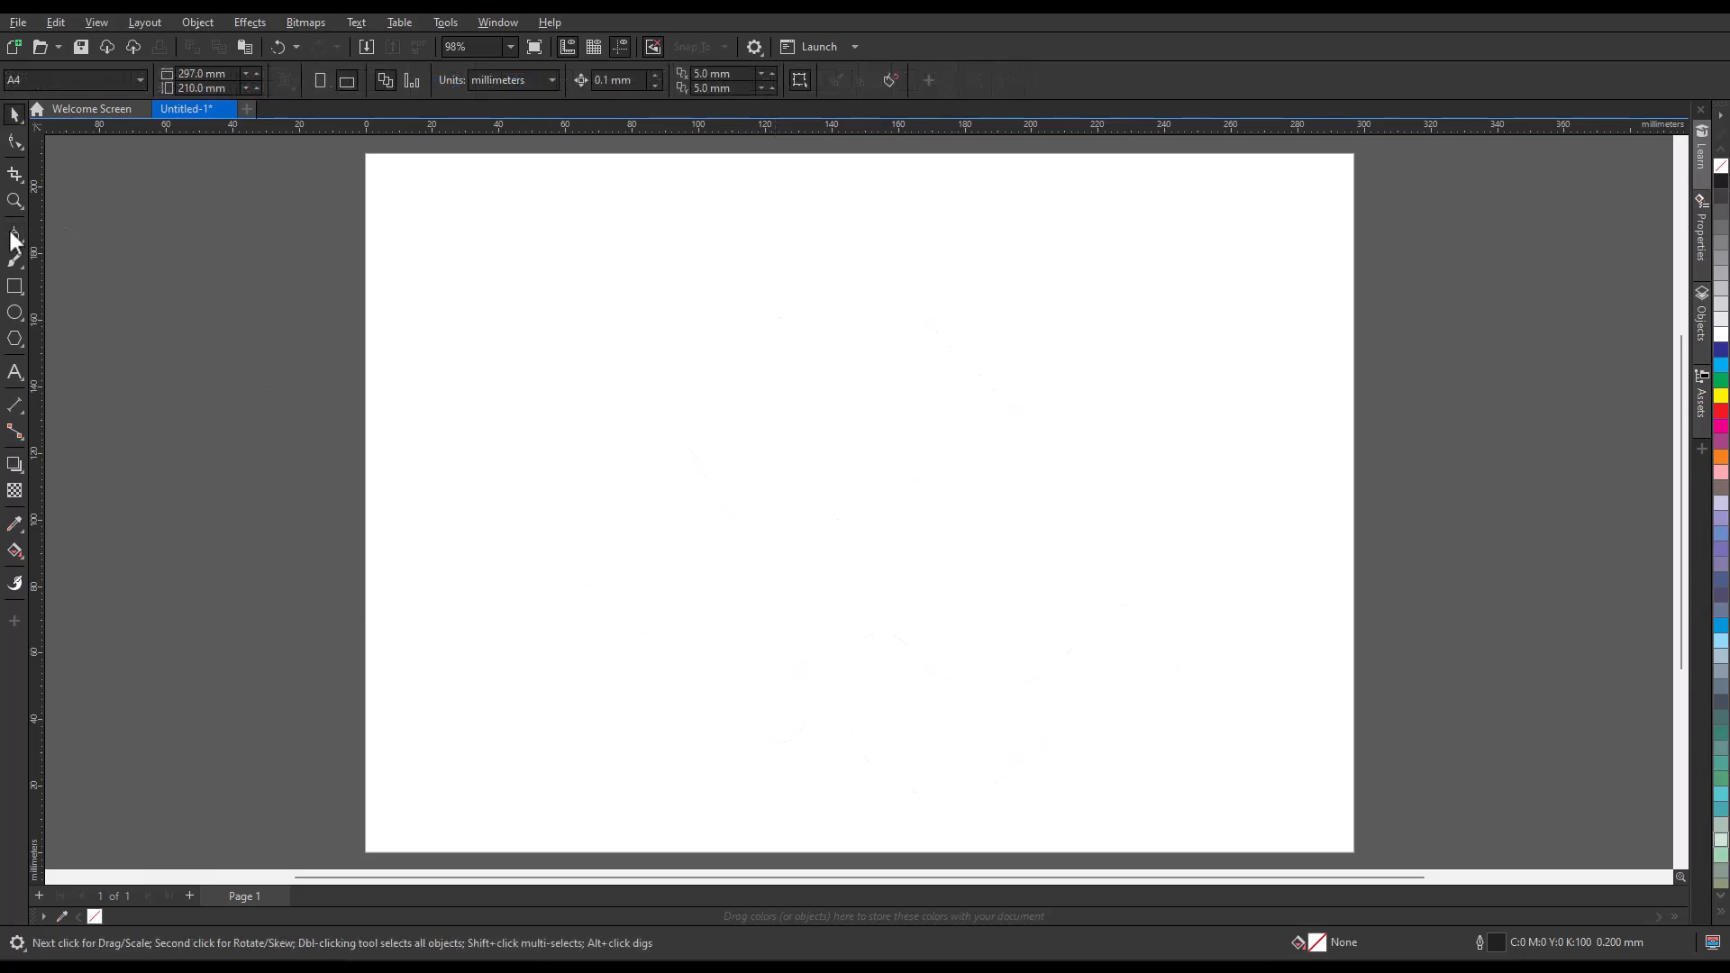
Set the Polyline tool's freehand smoothing to 11 and draw a wavy curve about 136 mm wide and 16 mm high in the upper page
left_click(15, 234)
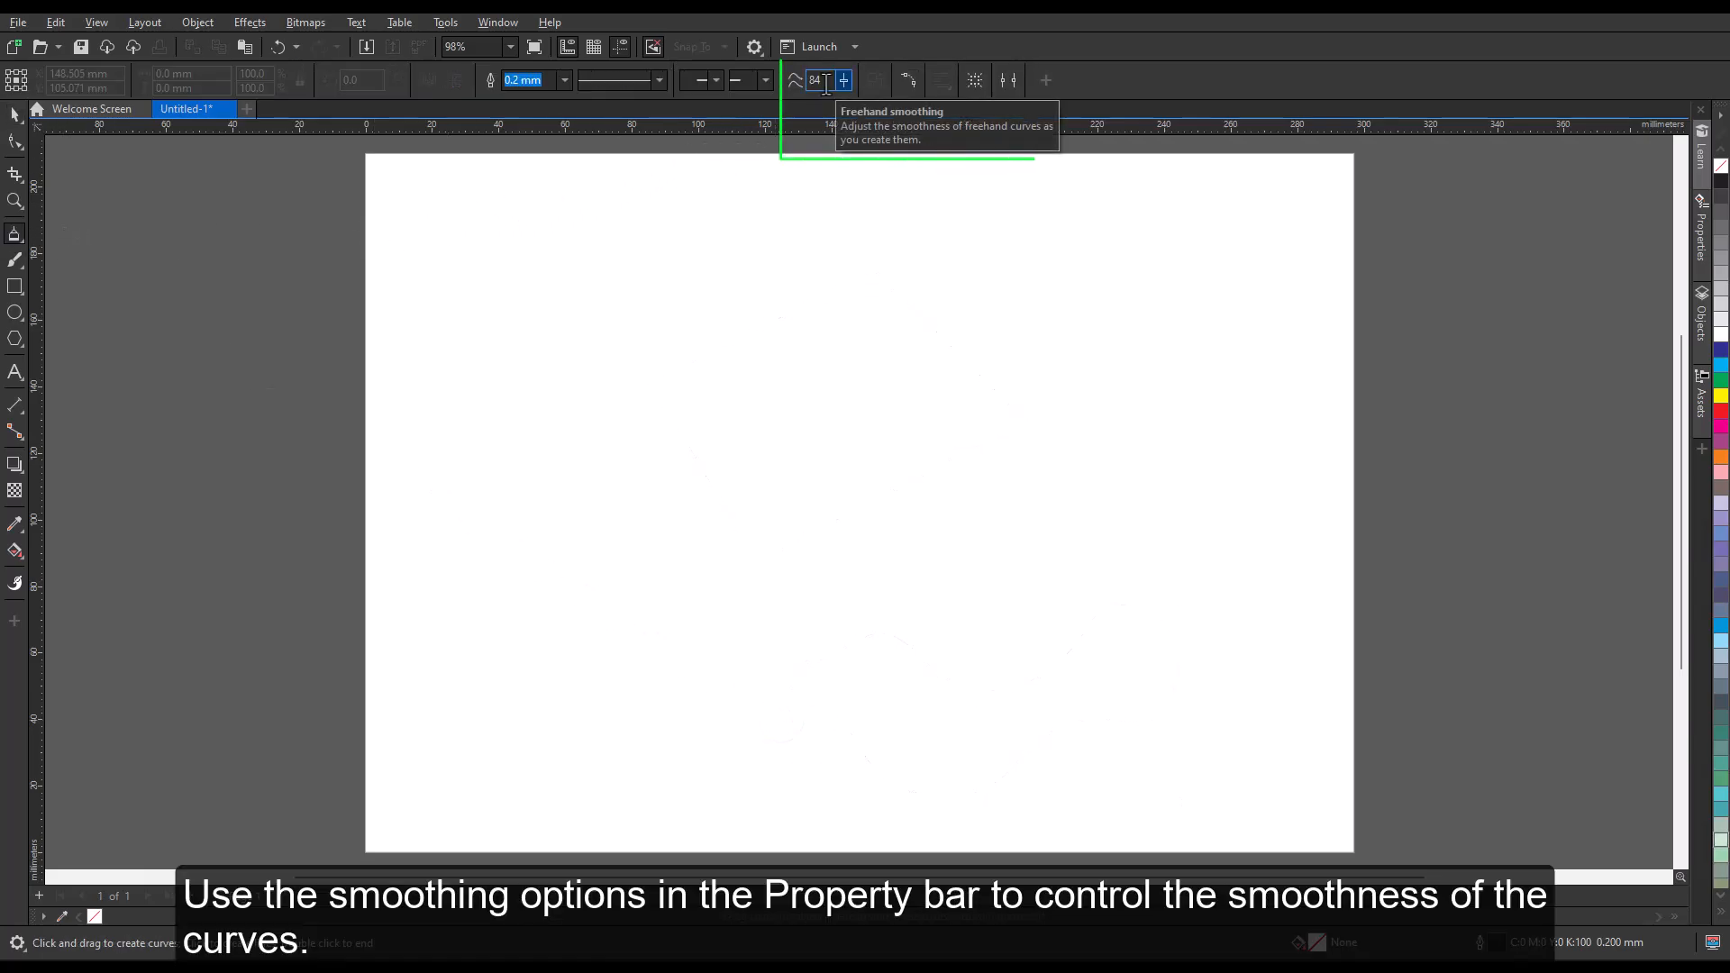
left_click(845, 81)
left_click_drag(802, 99, 786, 105)
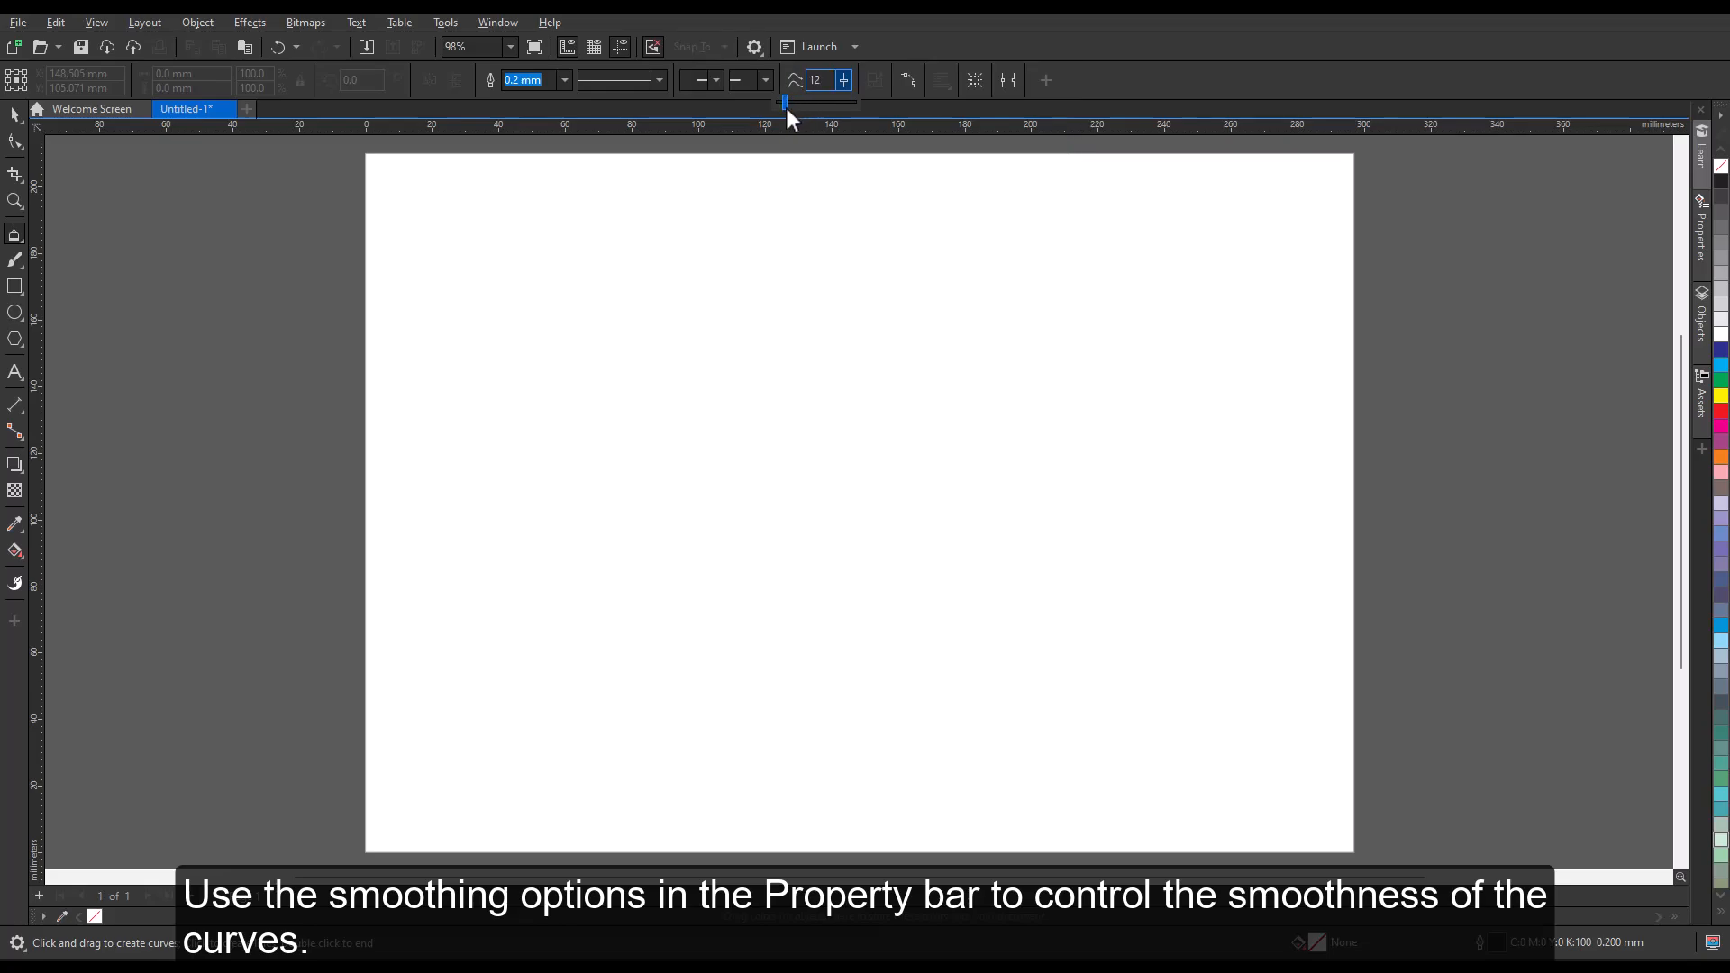
mouse_move(635, 327)
left_mouse_down()
mouse_move(663, 284)
mouse_move(718, 332)
mouse_move(799, 283)
mouse_move(946, 309)
mouse_move(1009, 278)
mouse_move(1088, 302)
left_mouse_up()
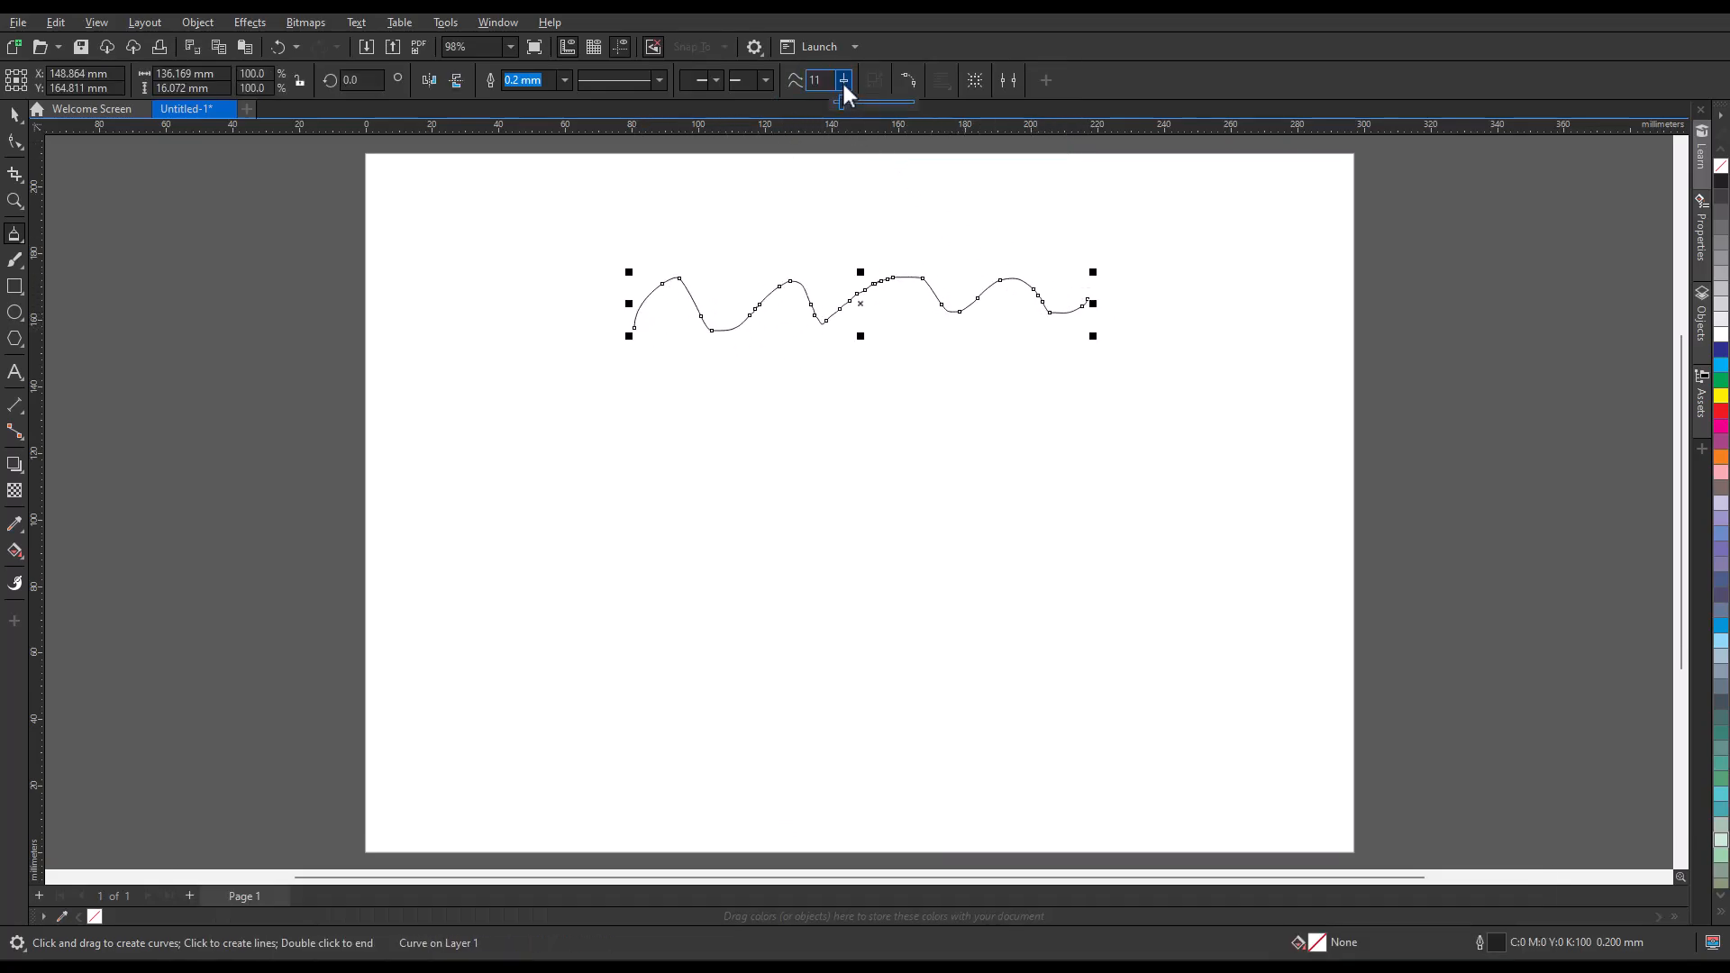
Raise the freehand smoothing to 89, draw a similar wavy curve below the first, and display both curves' nodes for comparison
left_click_drag(840, 97, 905, 101)
mouse_move(646, 421)
left_mouse_down()
mouse_move(745, 435)
mouse_move(850, 396)
mouse_move(1117, 412)
left_mouse_up()
left_click(15, 141)
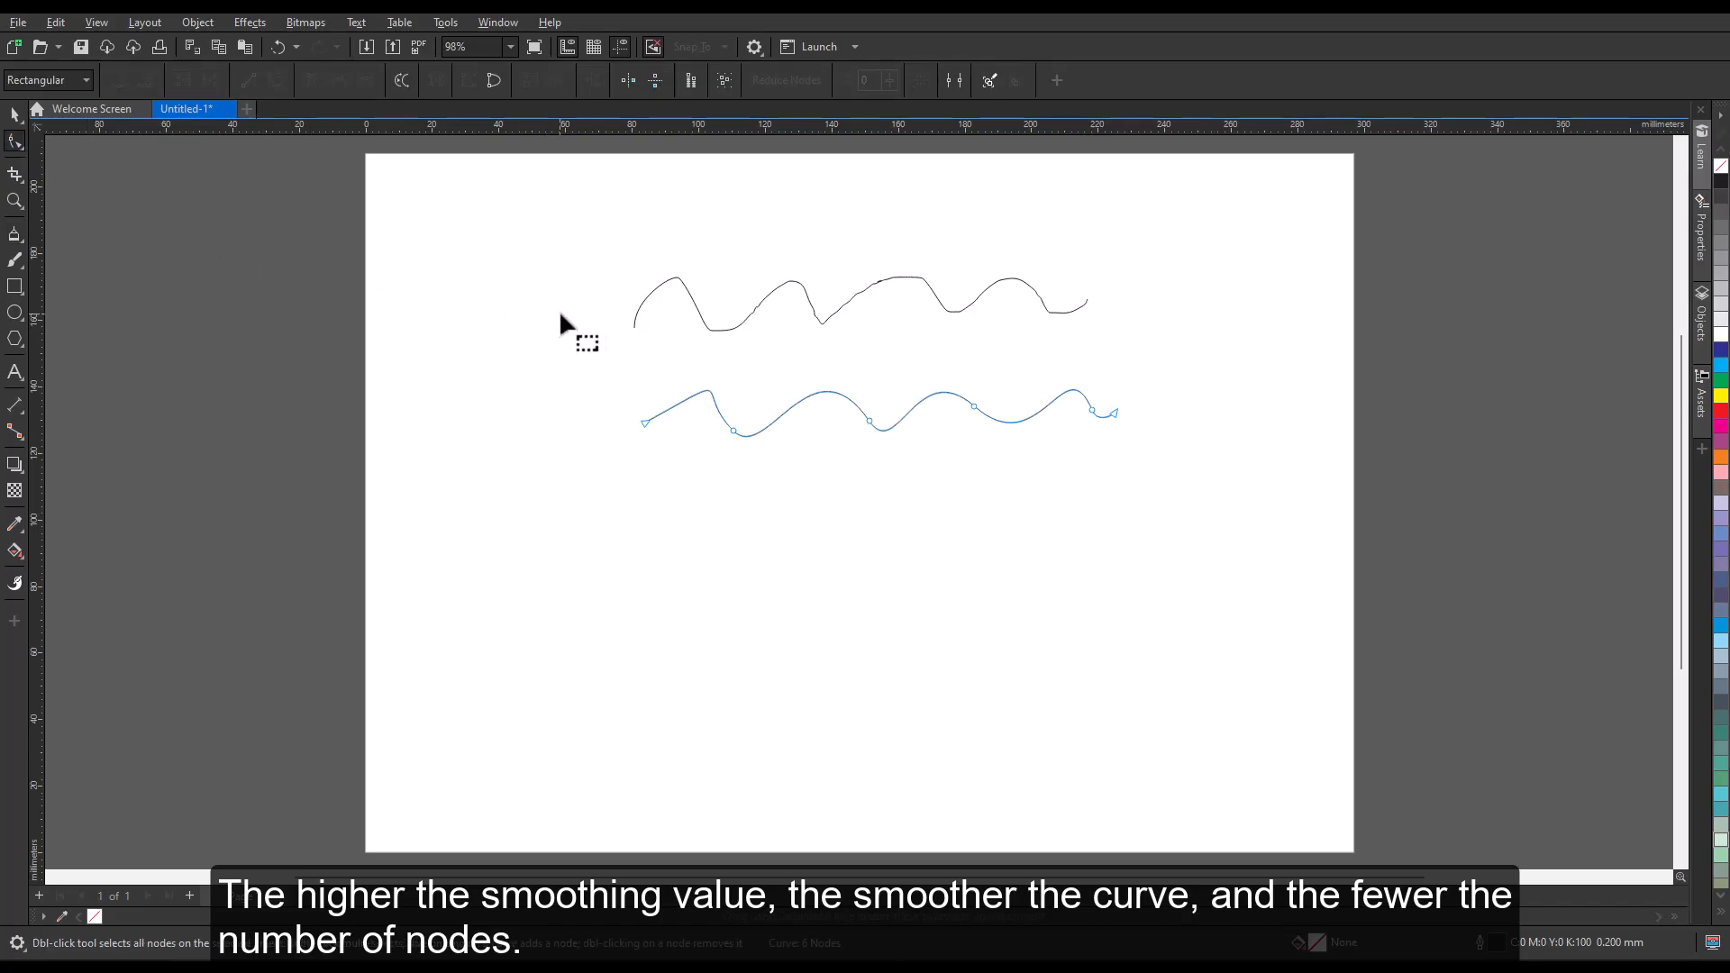
left_click(812, 307)
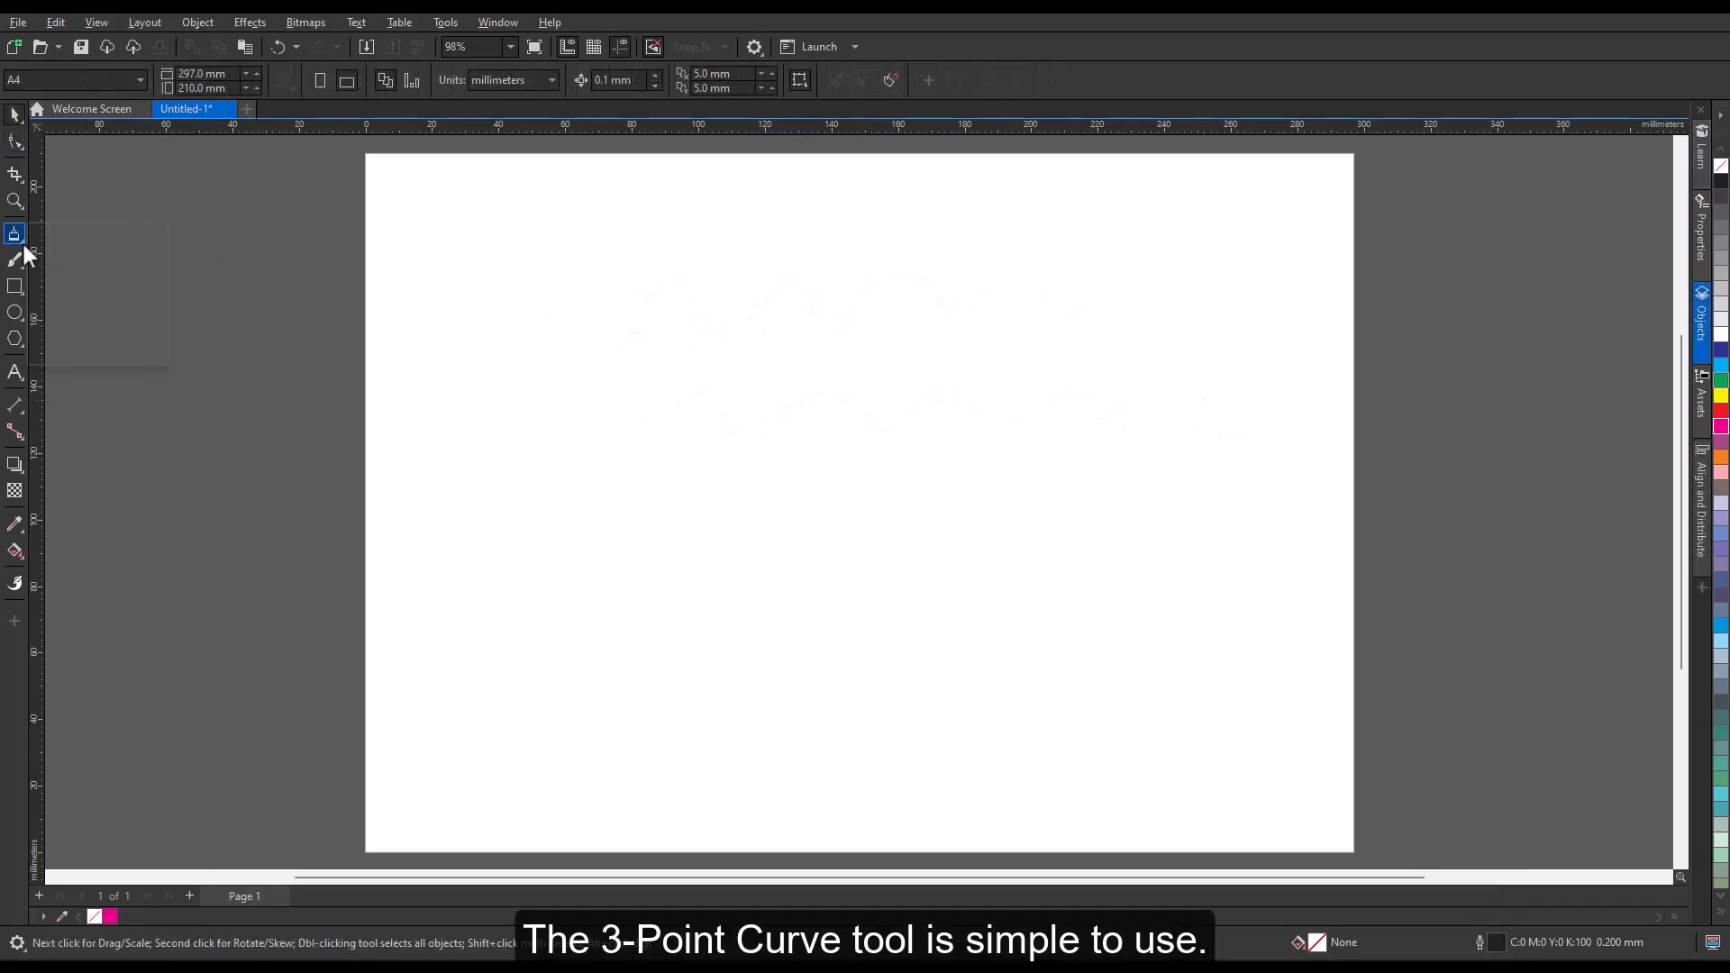
Draw a downward-bulging 3-point curve about 77 mm wide and 16 mm deep at the page's upper left, with its center off to the right
left_click(27, 241)
left_click(93, 352)
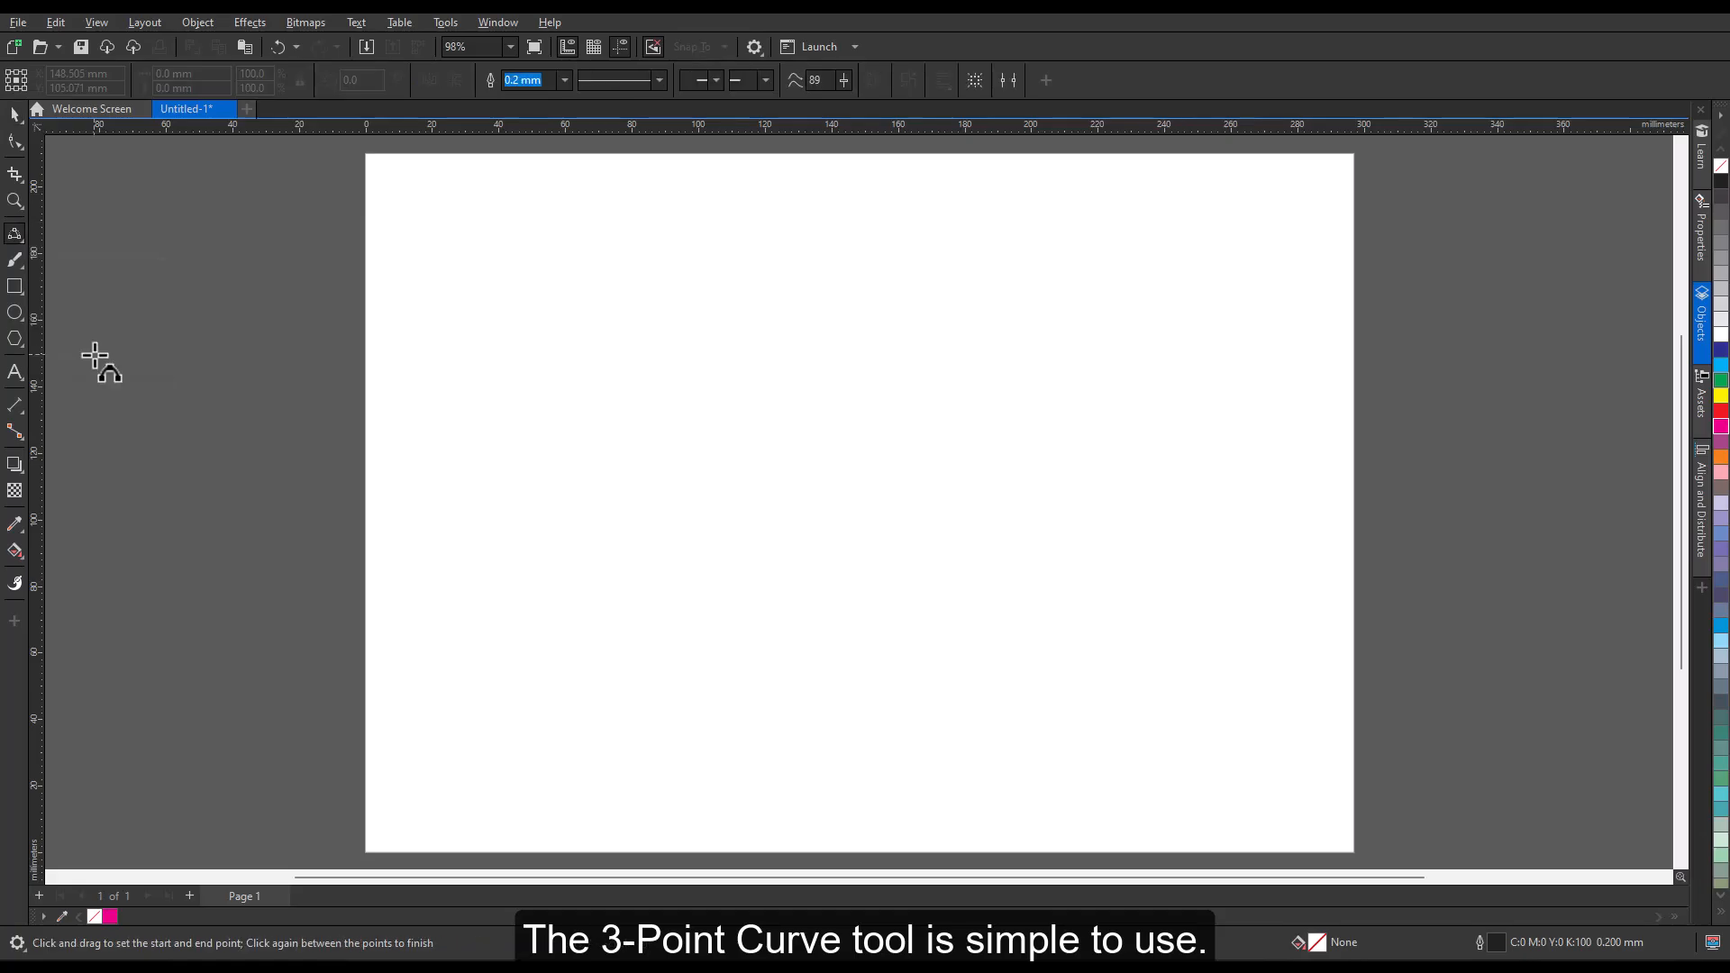
left_click_drag(471, 308, 480, 308)
left_click_drag(726, 309, 724, 309)
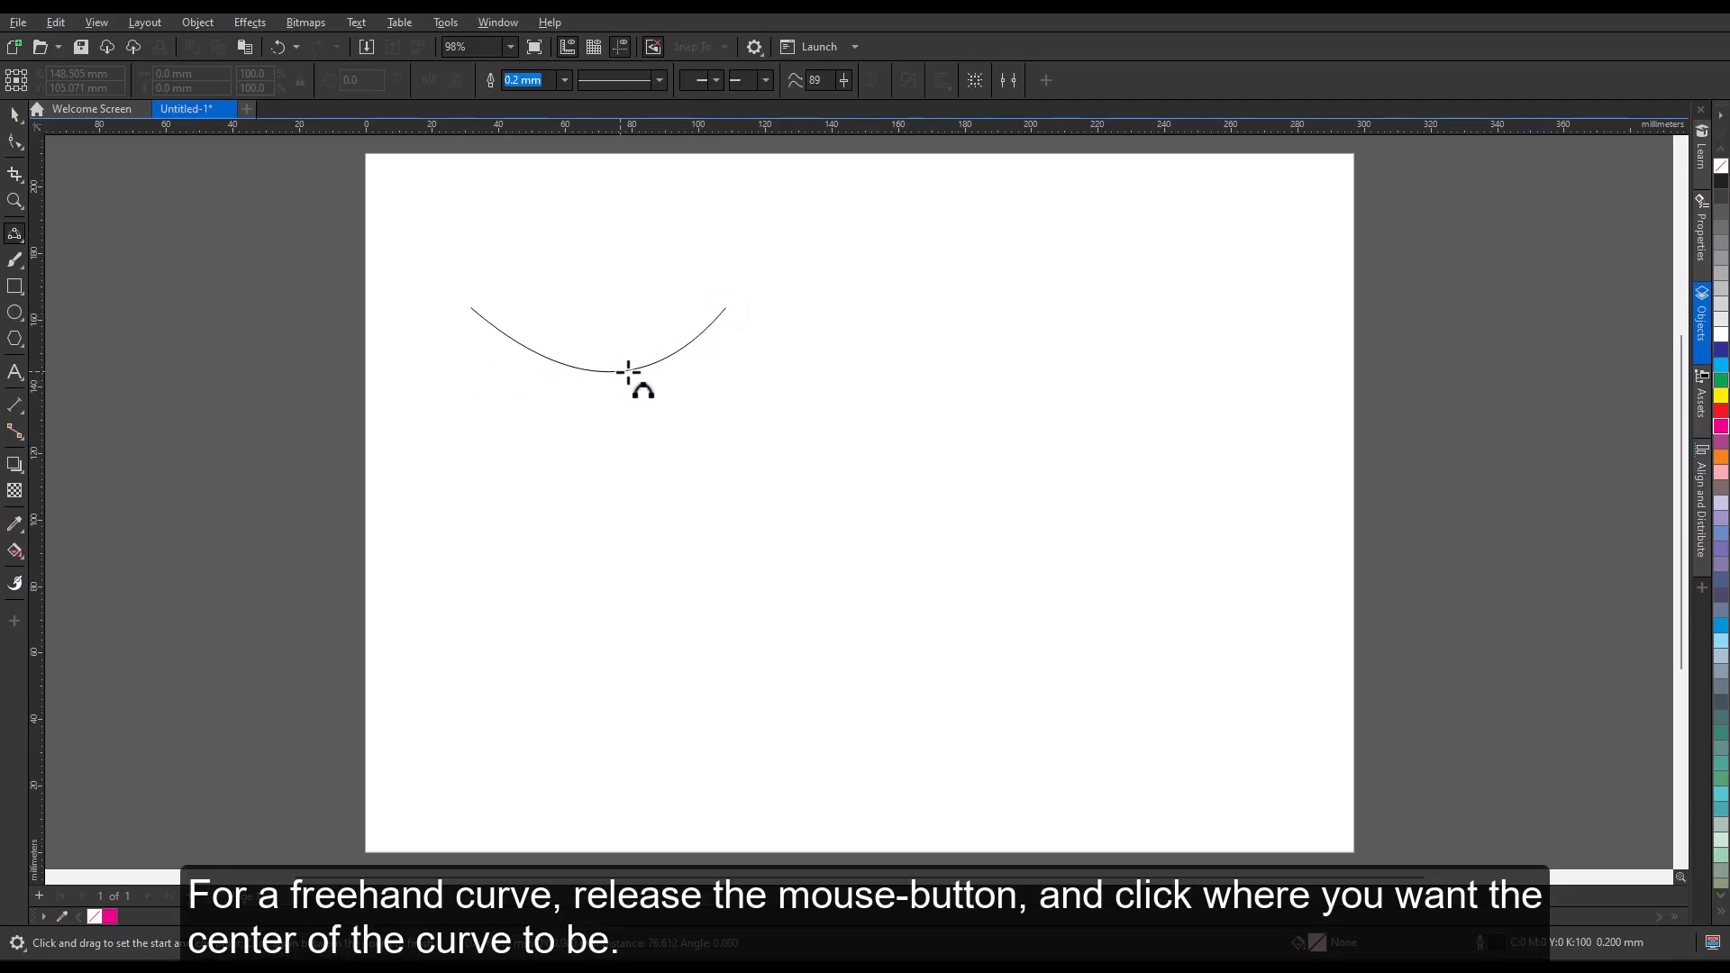
left_click(660, 361)
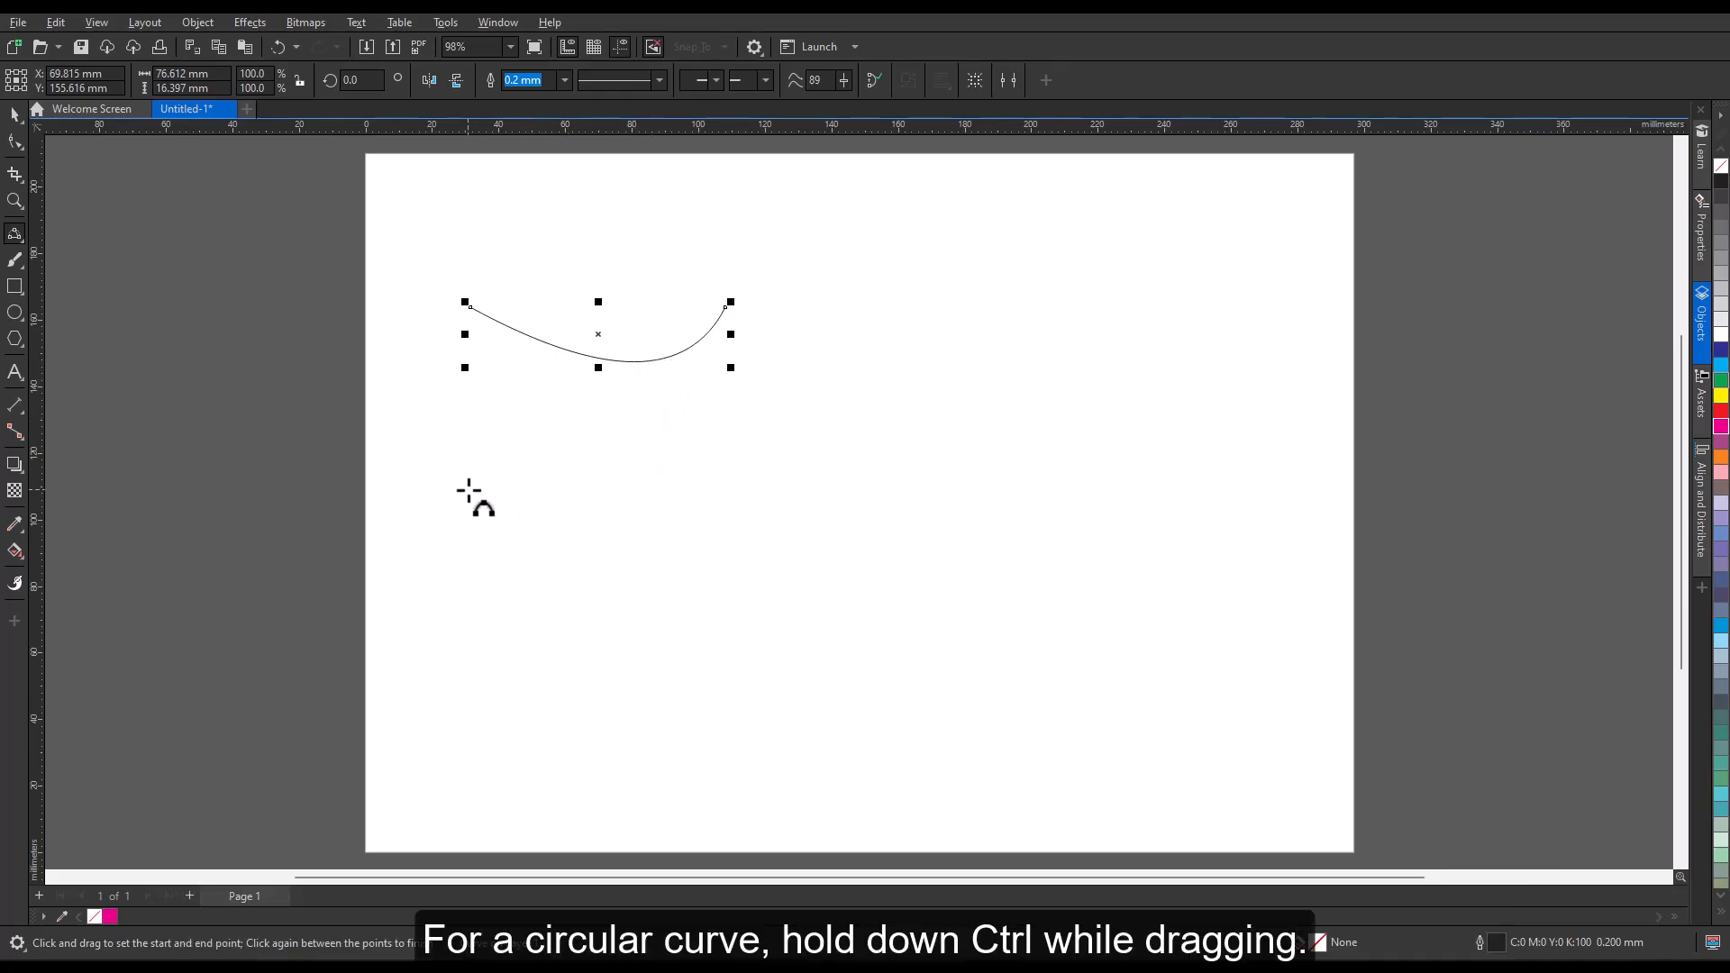
Draw a circular 3-point curve about 79 mm wide and 40 mm deep below the first curve
left_click_drag(469, 490, 558, 491)
left_click_drag(717, 487, 728, 489)
key("ctrl")
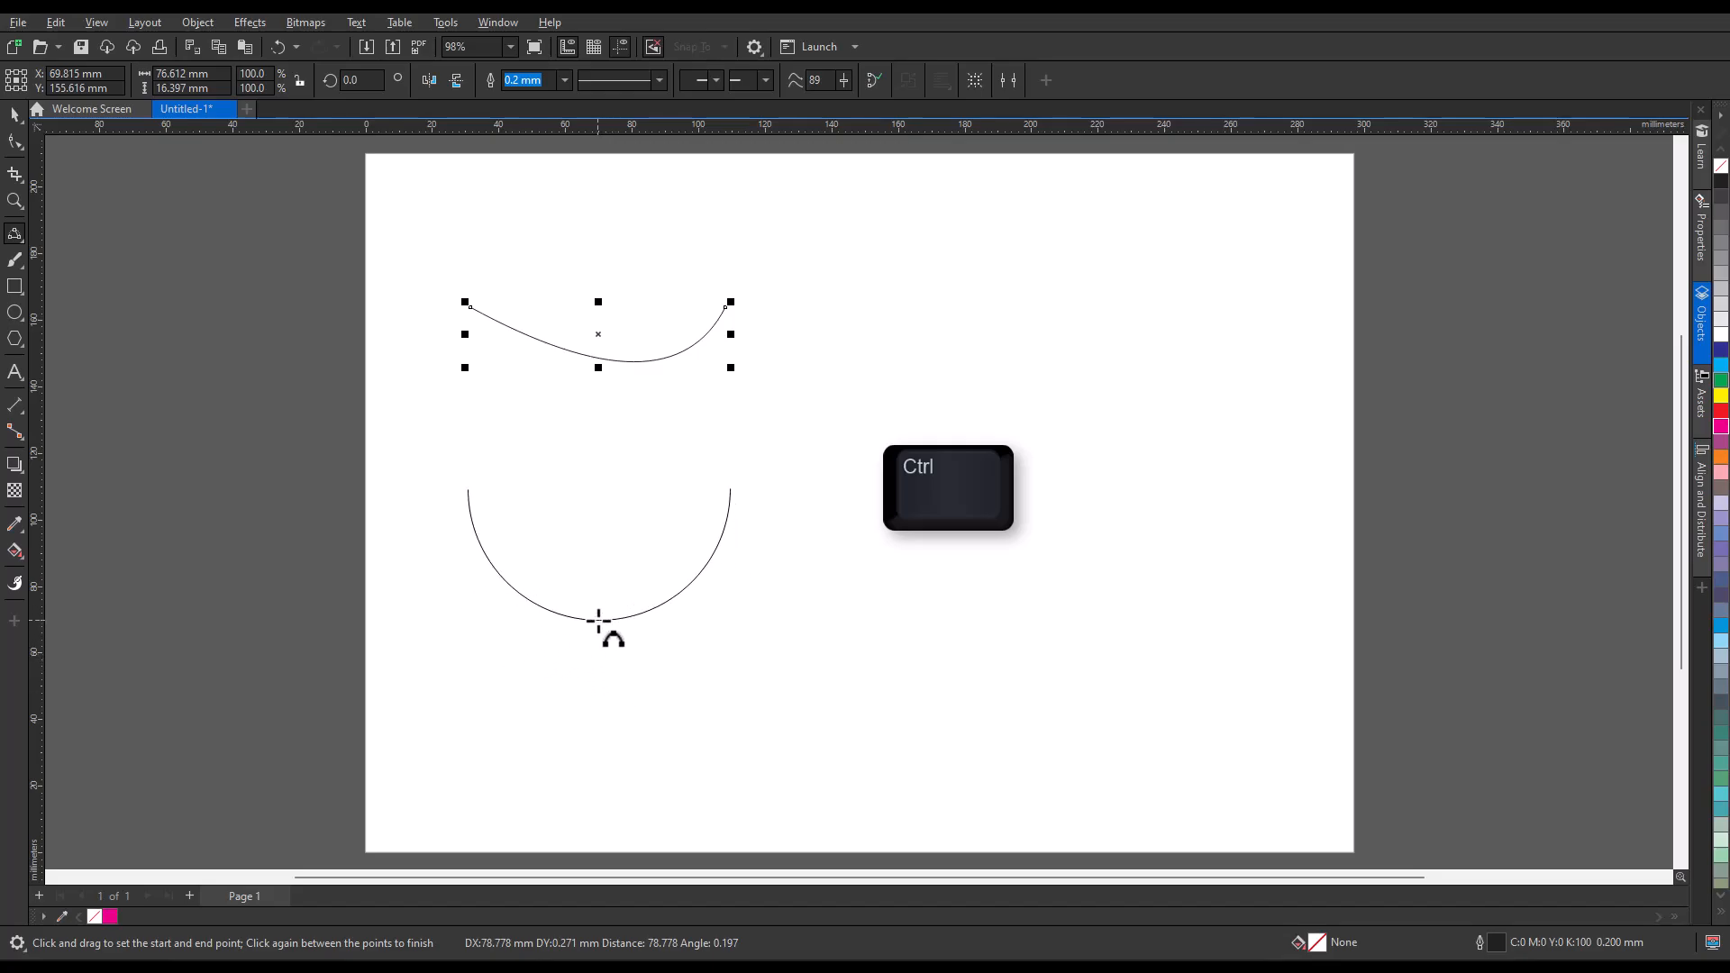
left_click(599, 622)
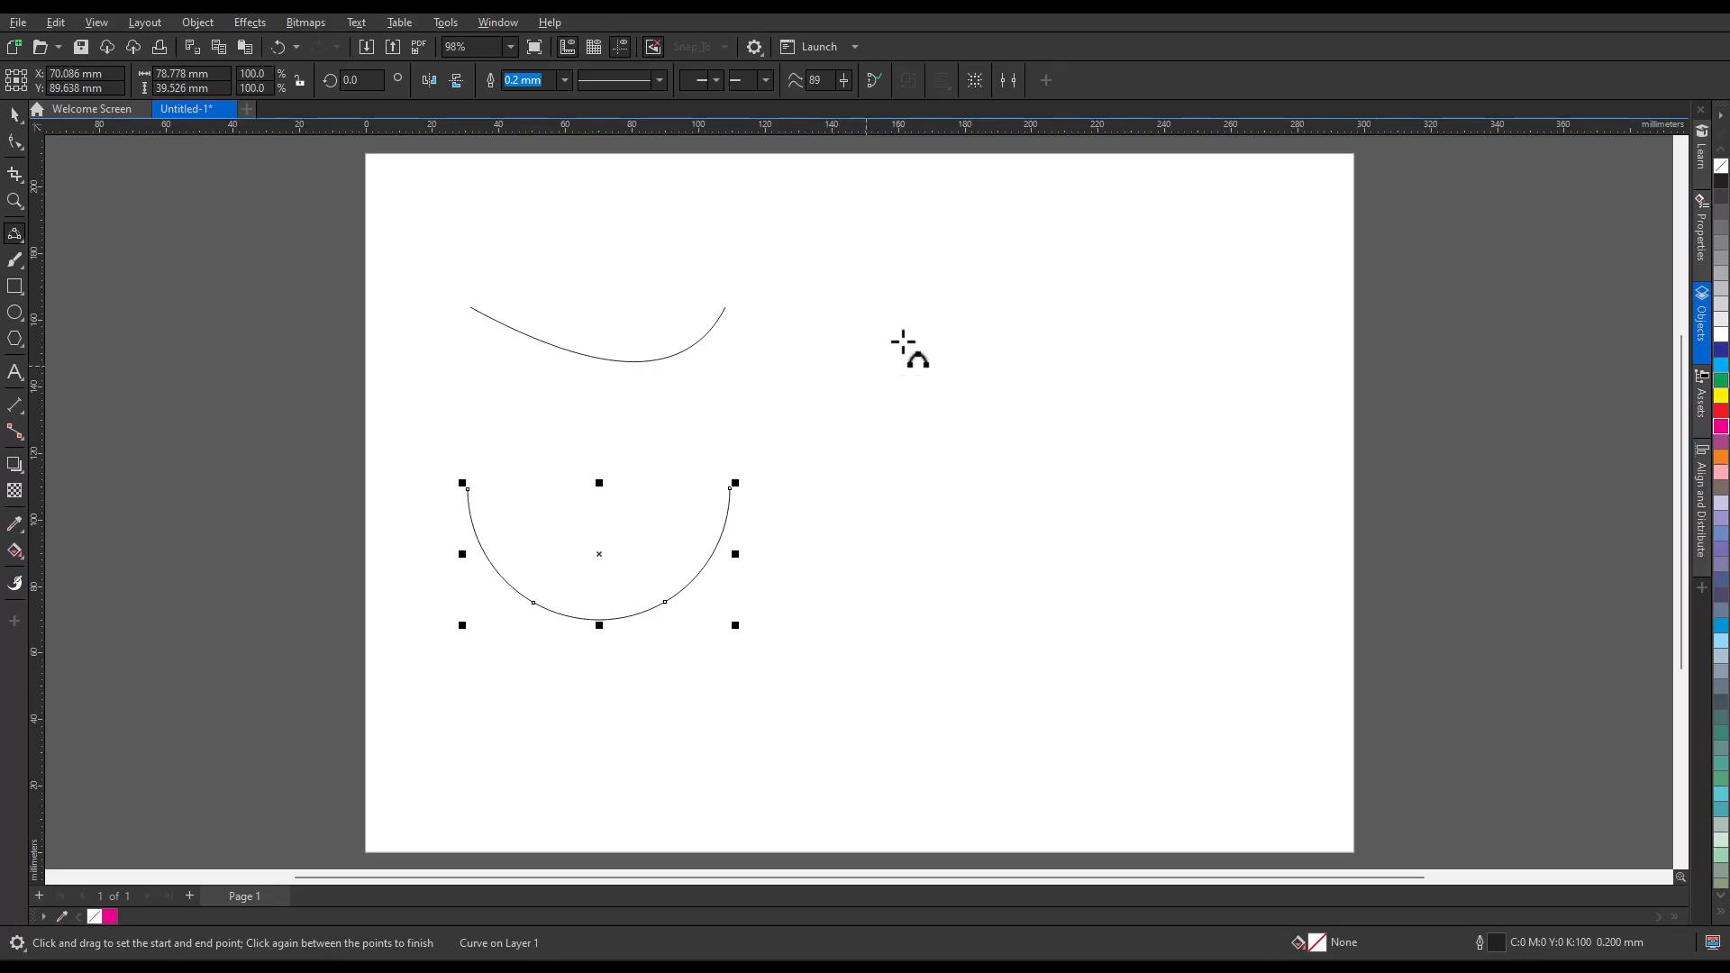
Draw a symmetrical, downward-bulging 3-point curve with end points about 88 mm apart at the page's upper right
left_click_drag(930, 321, 1211, 321)
key("shift")
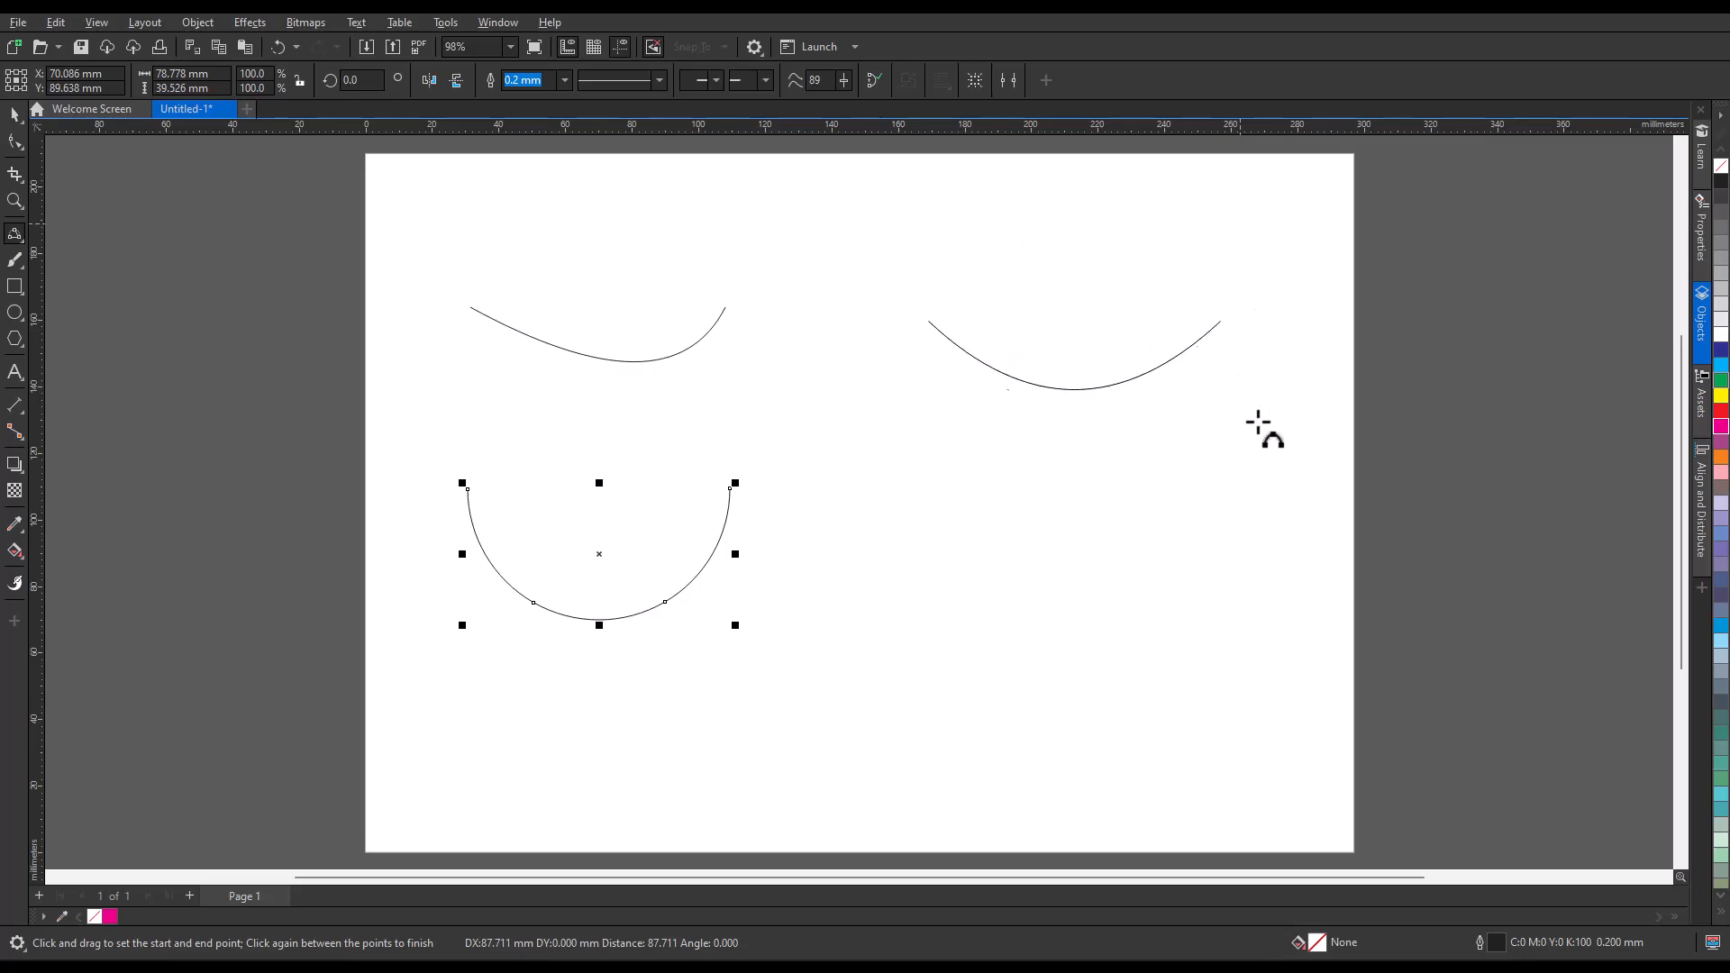
left_click(1278, 500)
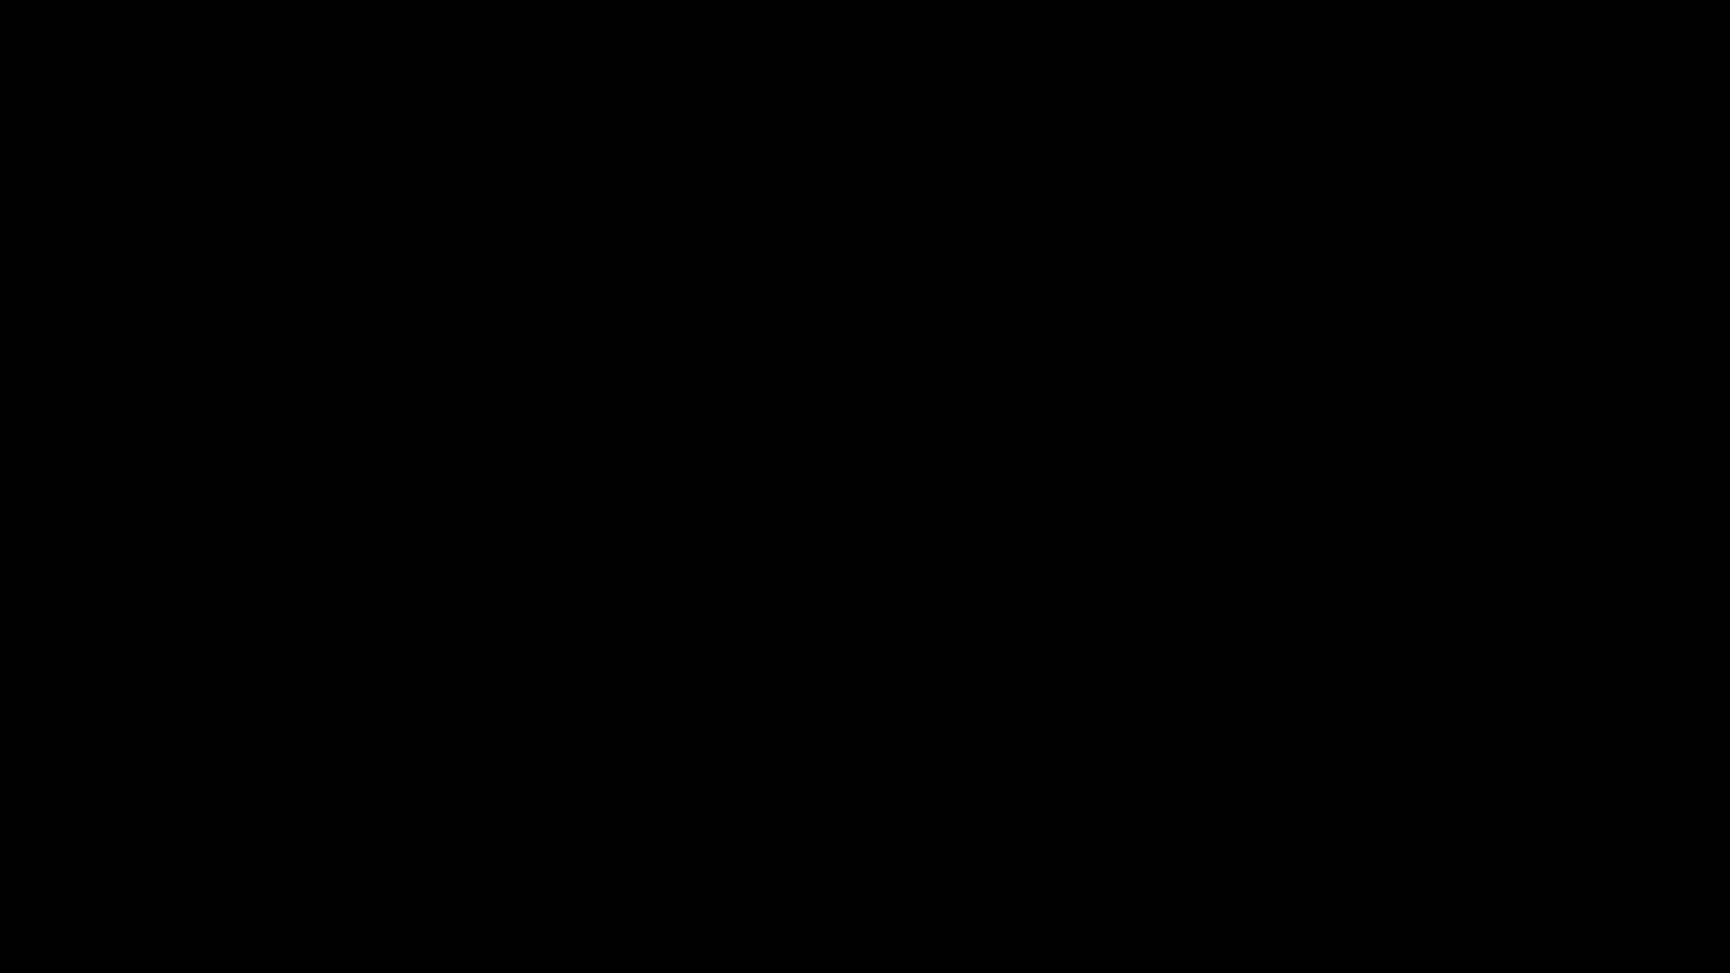